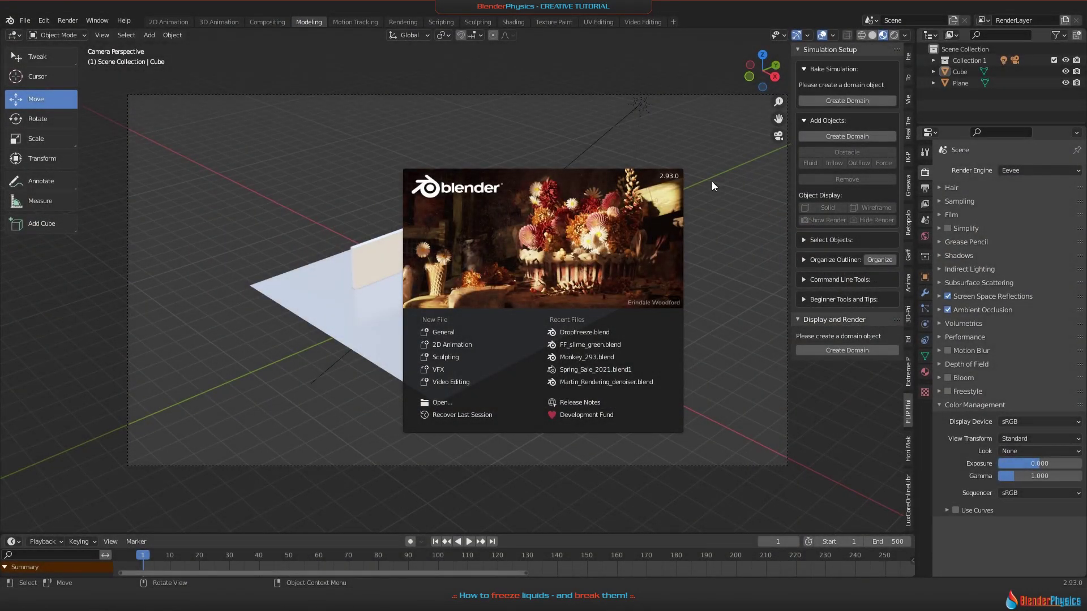
Step: Dismiss the splash screen and delete the upright cube, the ground plane and the light from the scene
left_click(284, 276)
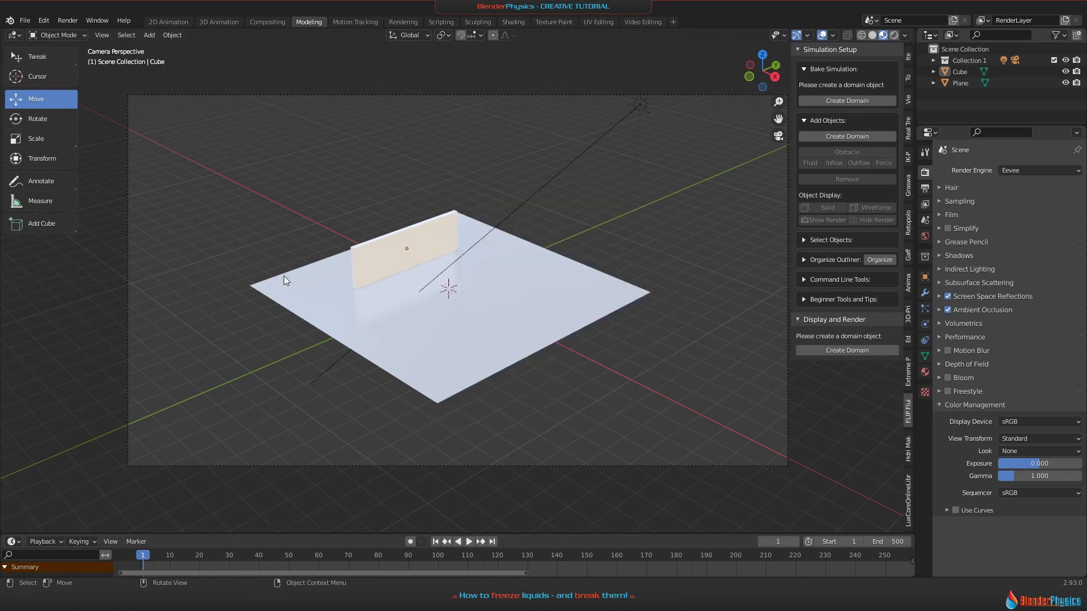
left_click(365, 268)
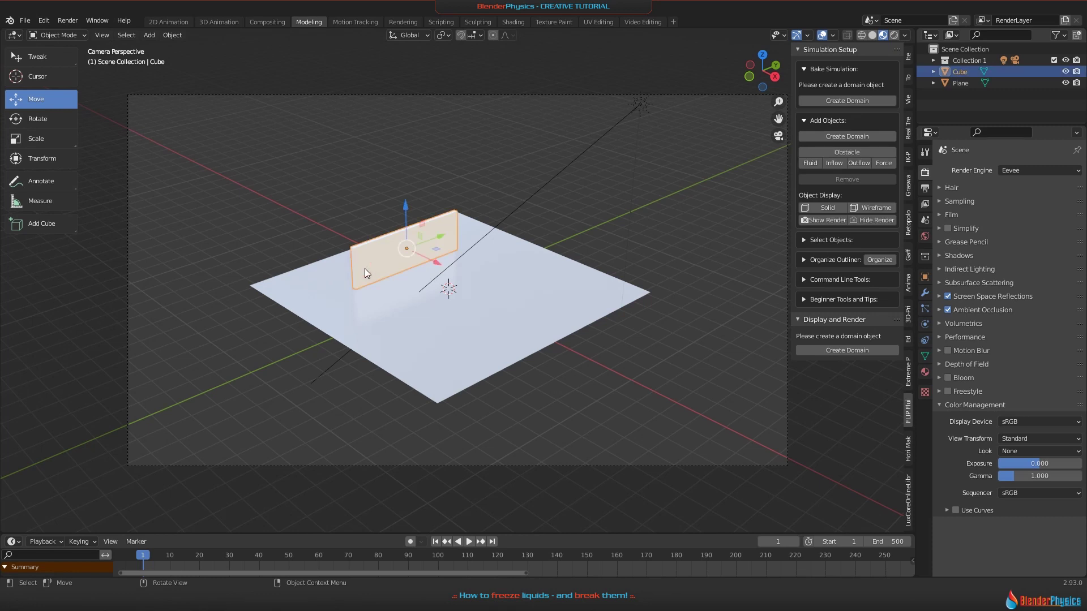
key("Delete")
left_click(365, 268)
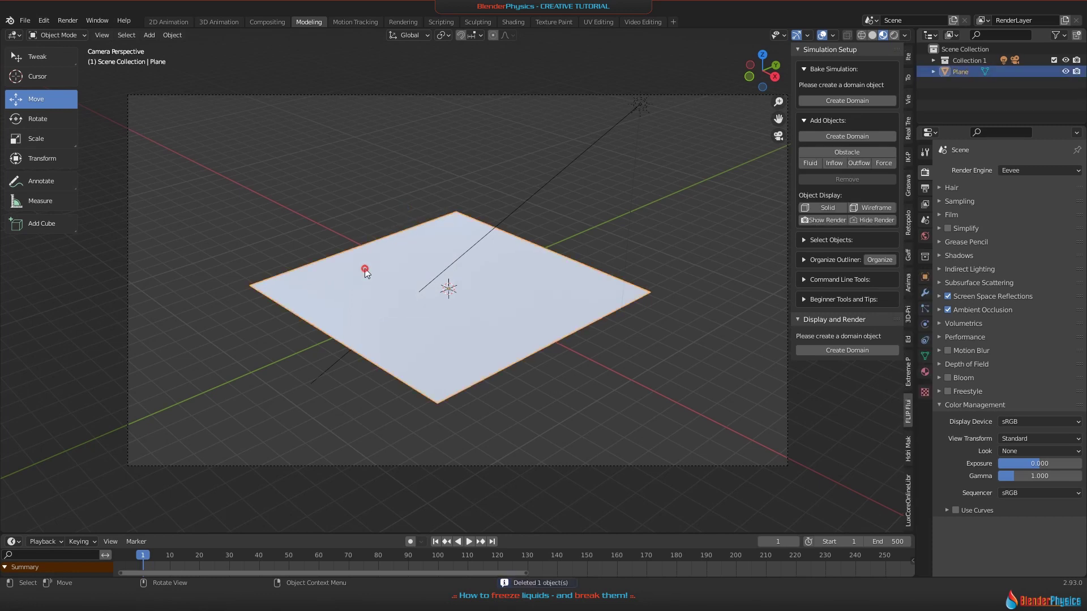
key("Delete")
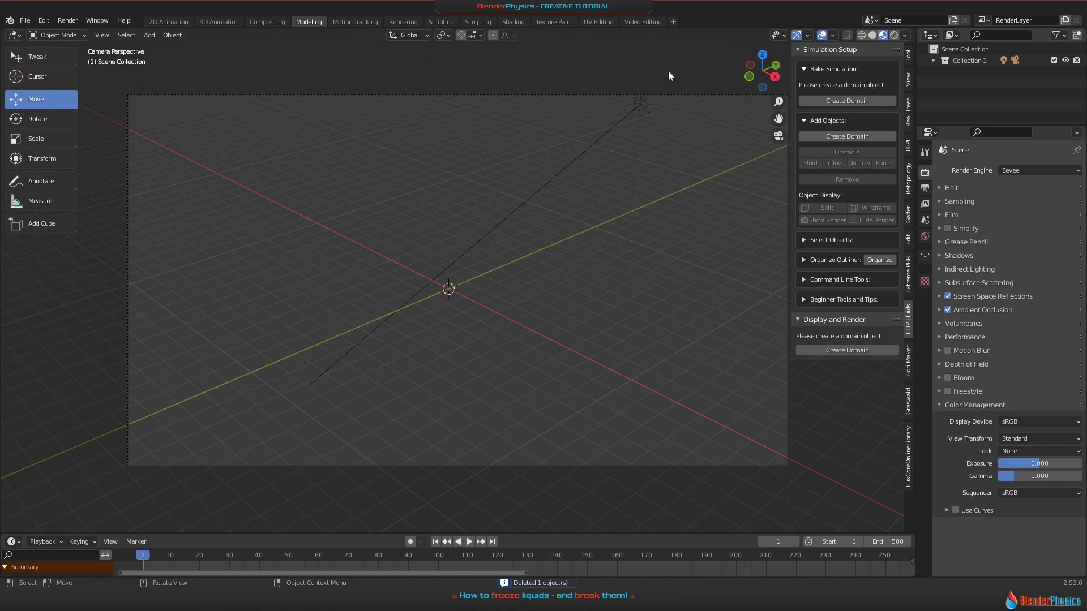
left_click(640, 105)
key("Delete")
middle_click_drag(448, 266, 495, 259)
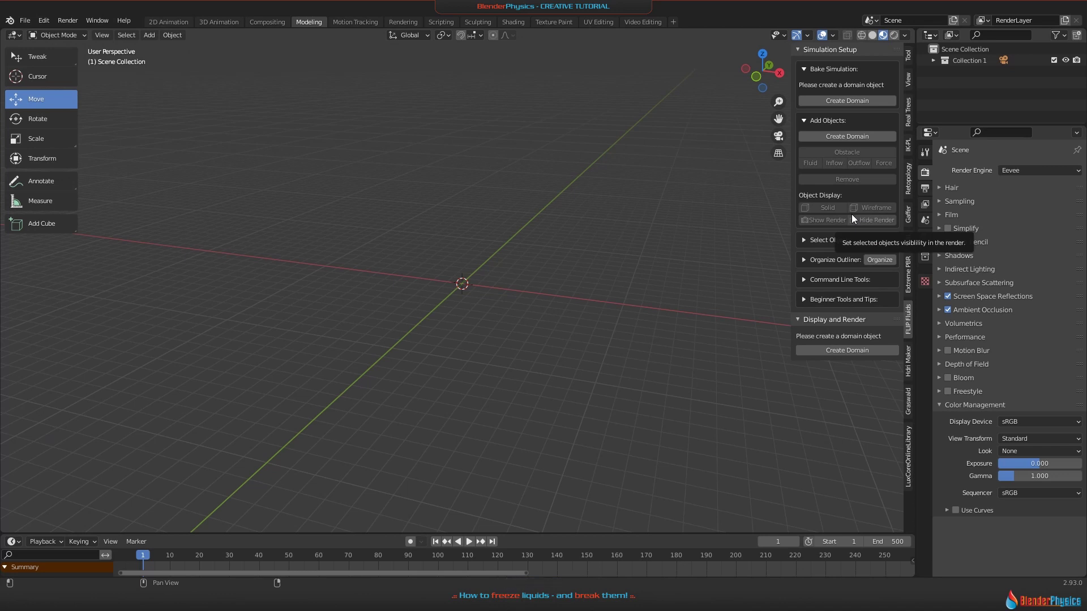
middle_click_drag(508, 321, 503, 293)
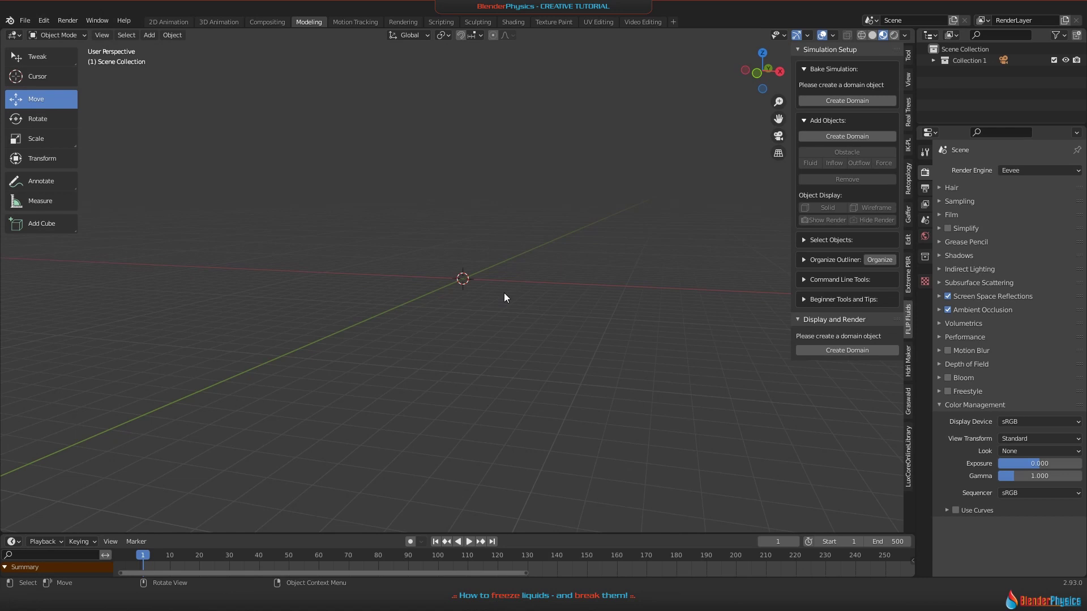
middle_click_drag(504, 297, 530, 296)
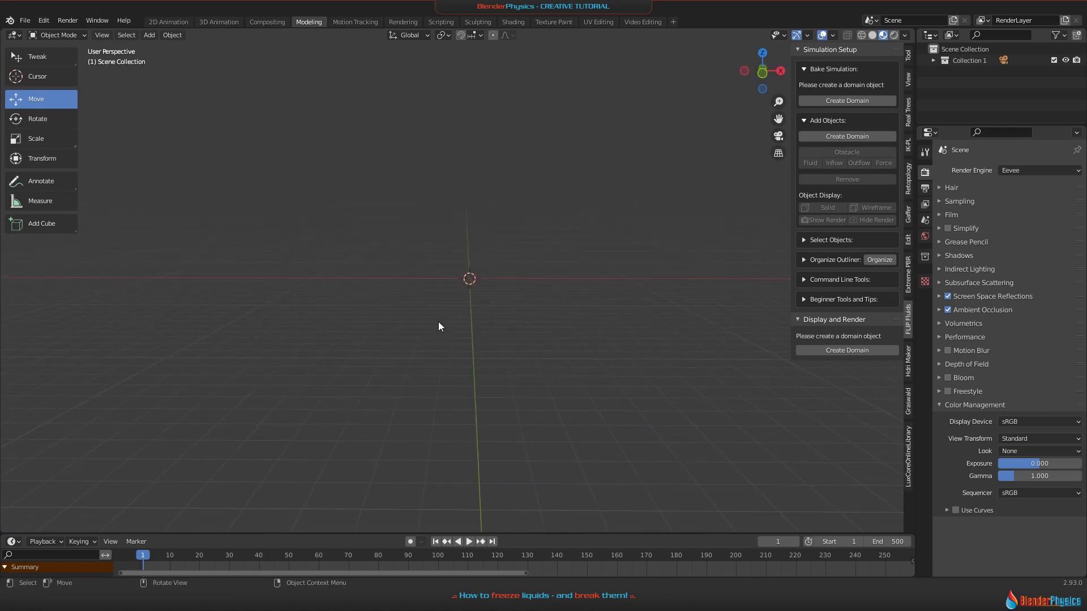
left_click(837, 102)
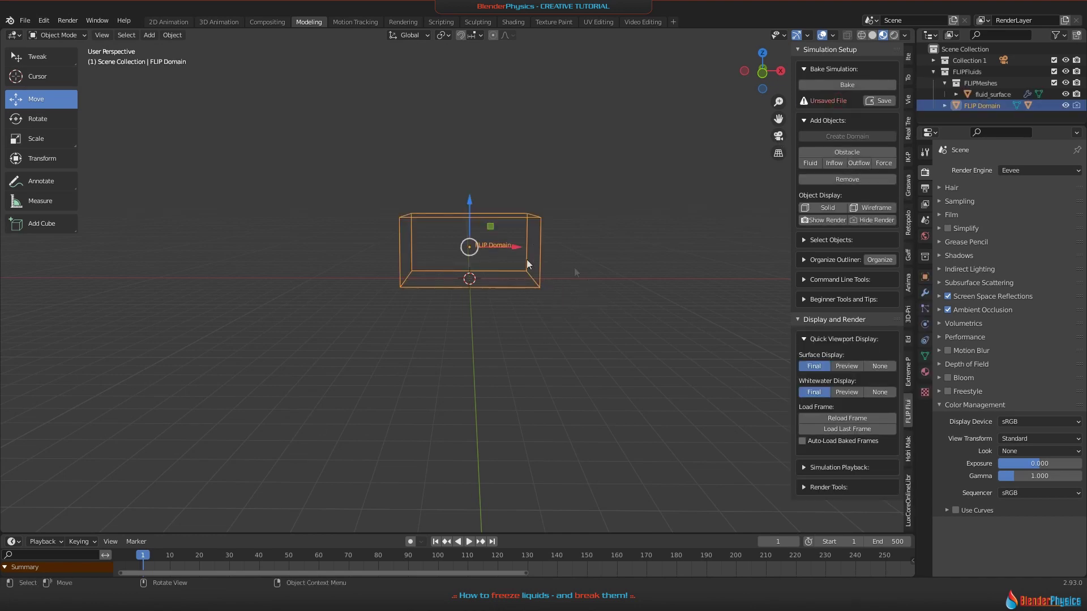
key("x")
left_click(579, 301)
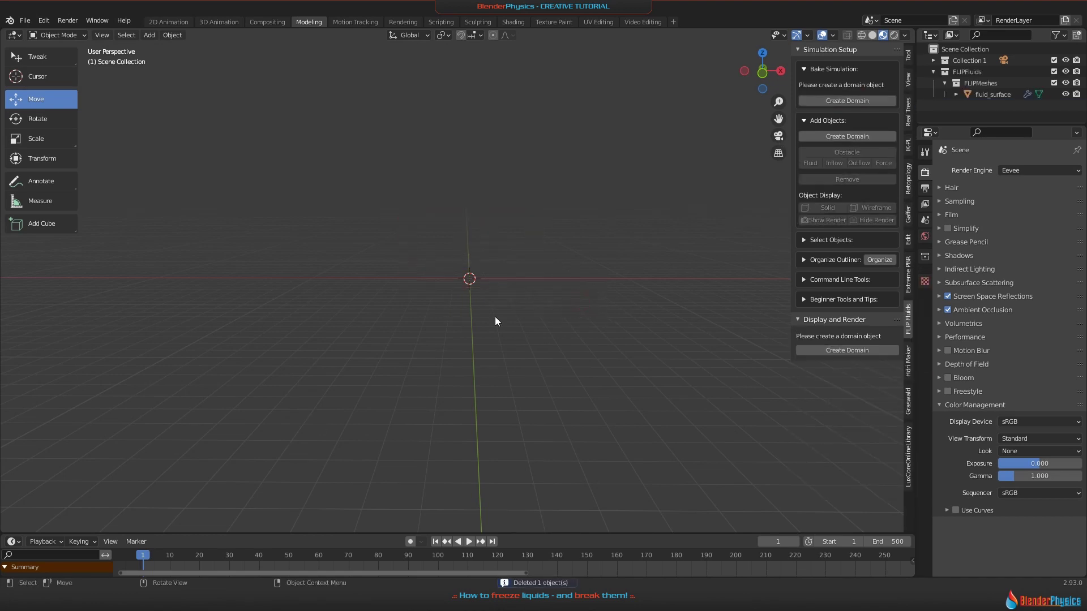
Step: Add a UV sphere, scale it to about 0.63 and raise it along Z by about 8.6 m
key("shift+a")
left_click(561, 347)
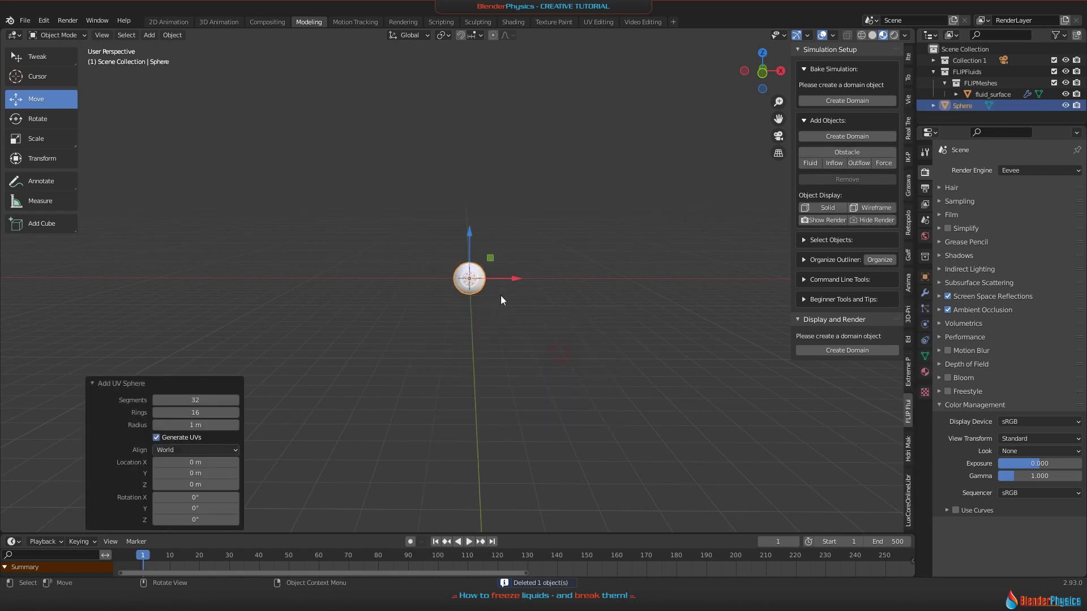
key("s")
left_click(487, 255)
key("g")
key("z")
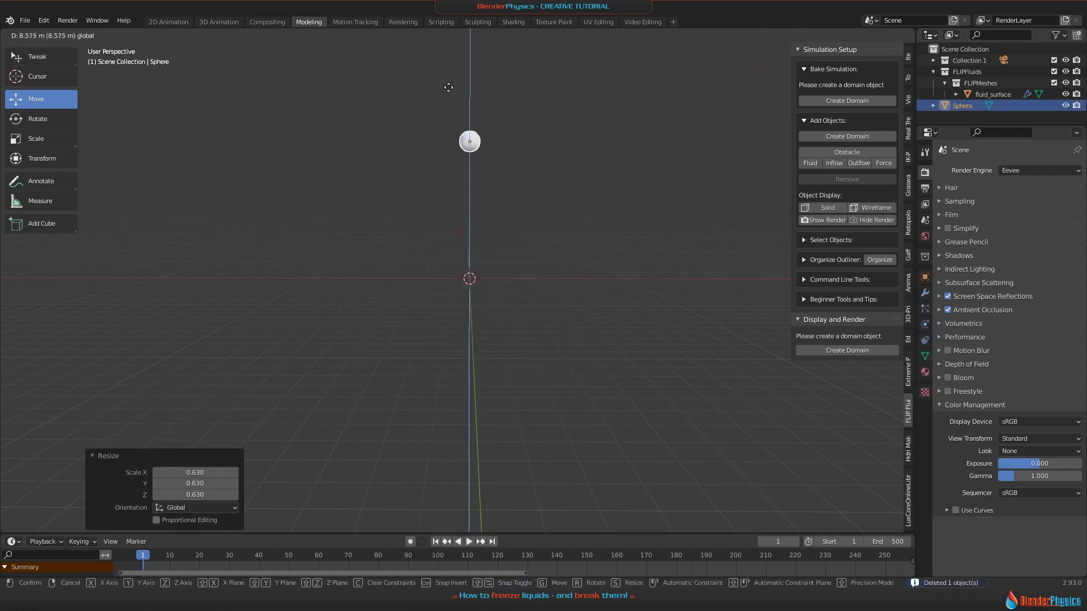
left_click(448, 90)
Step: Add a cube and shape it into a flat slab, scaling by about 2.16 overall, 0.19 in Z, and 1.48 in X and Y
key("shift+a")
left_click(565, 321)
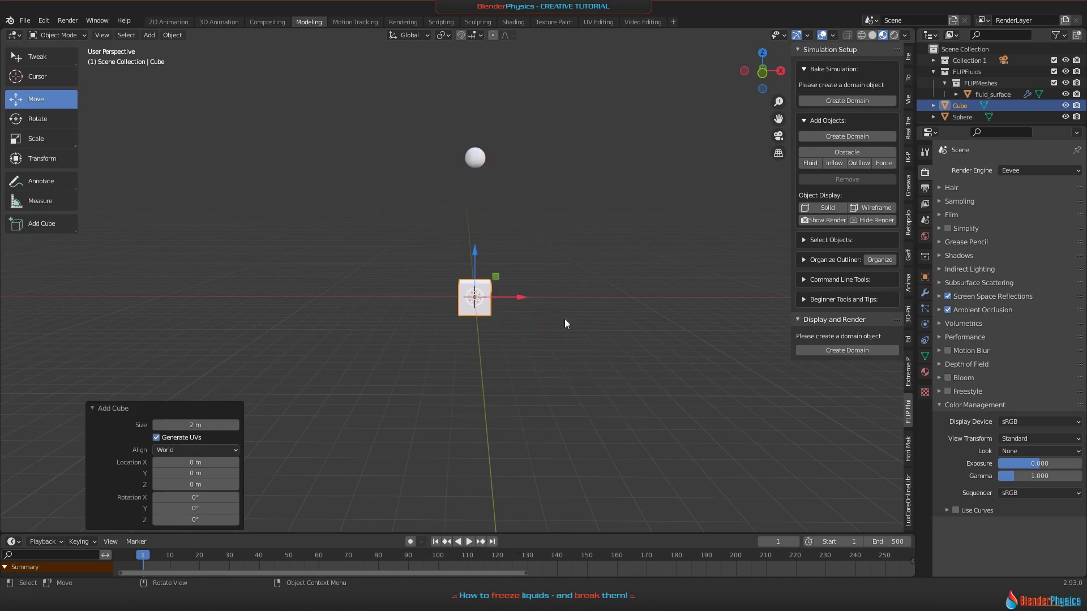
key("s")
left_click(628, 330)
key("s")
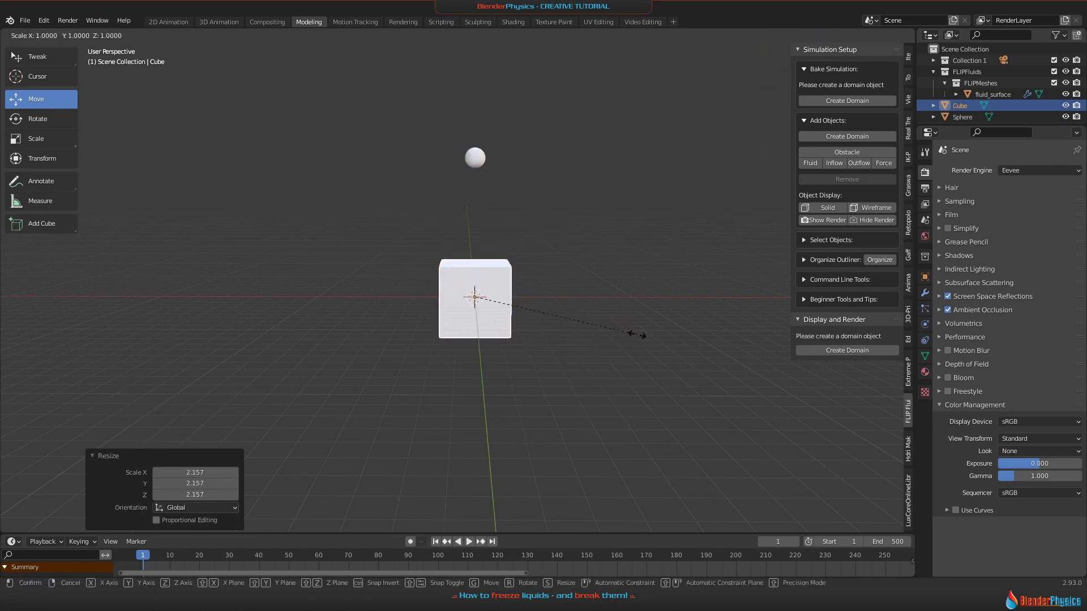
key("z")
left_click(551, 304)
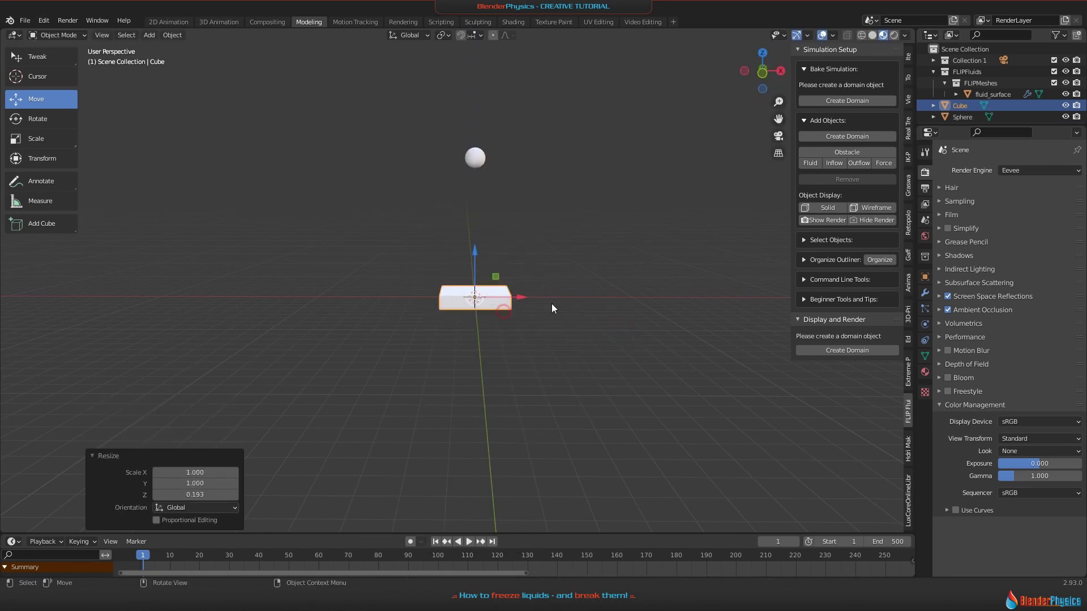
key("s")
left_click(577, 308)
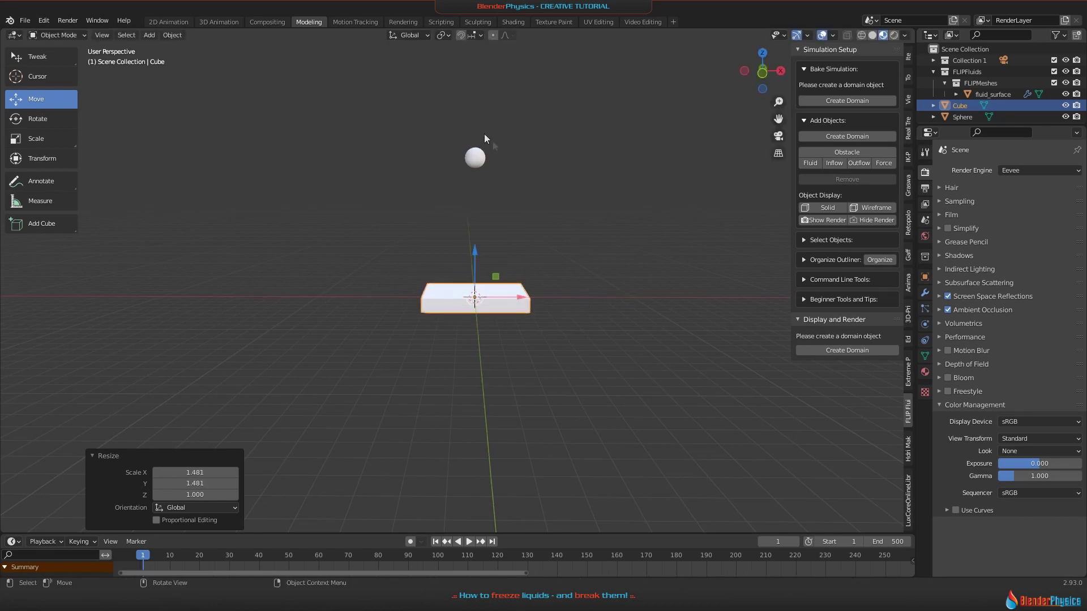
Step: Set the sphere and the flat cube as FLIP Fluids objects of type Fluid
left_click(472, 162)
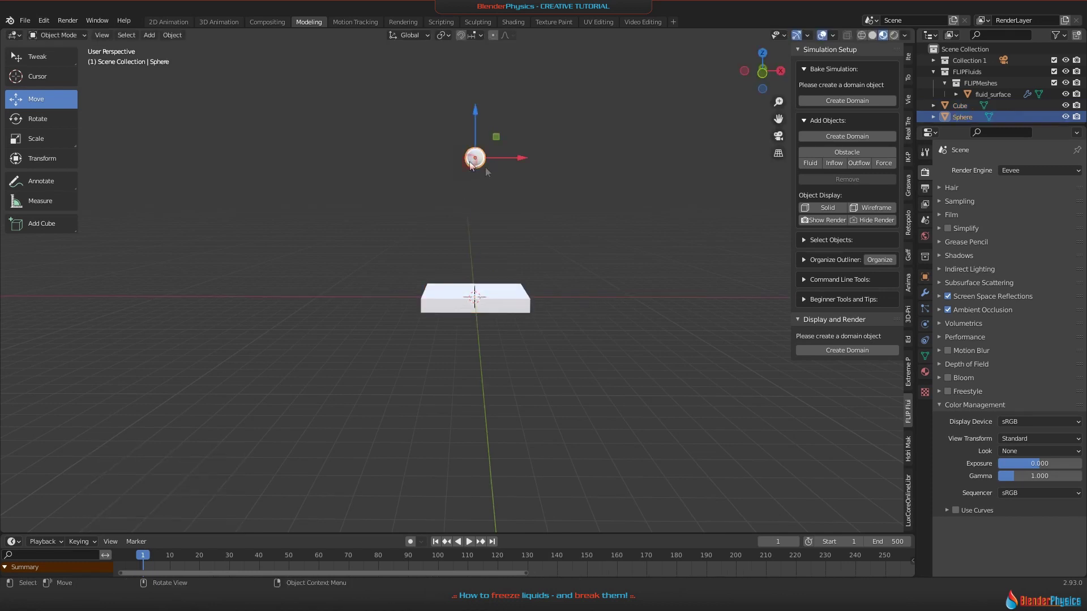
left_click(810, 163)
left_click(450, 300)
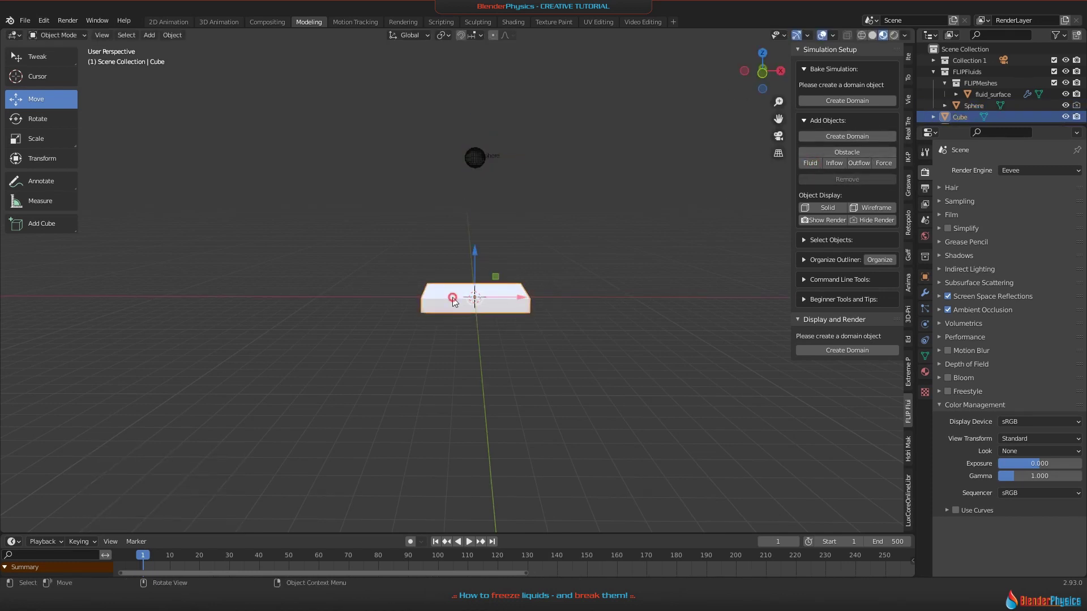
left_click(810, 163)
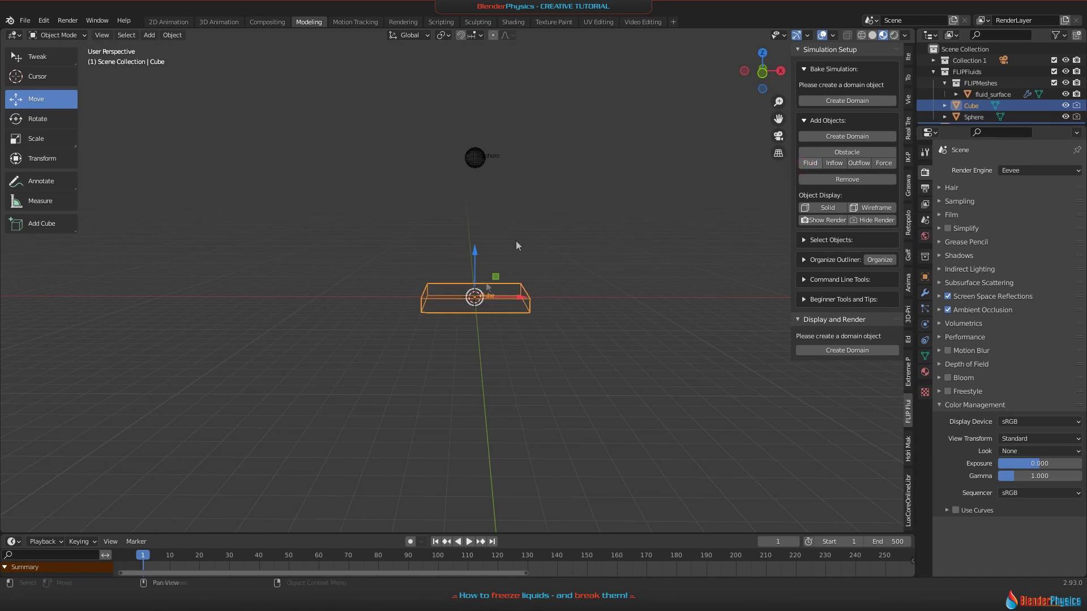
Step: Create a FLIP domain enclosing both the sphere and the flat cube
left_click(472, 160, "shift")
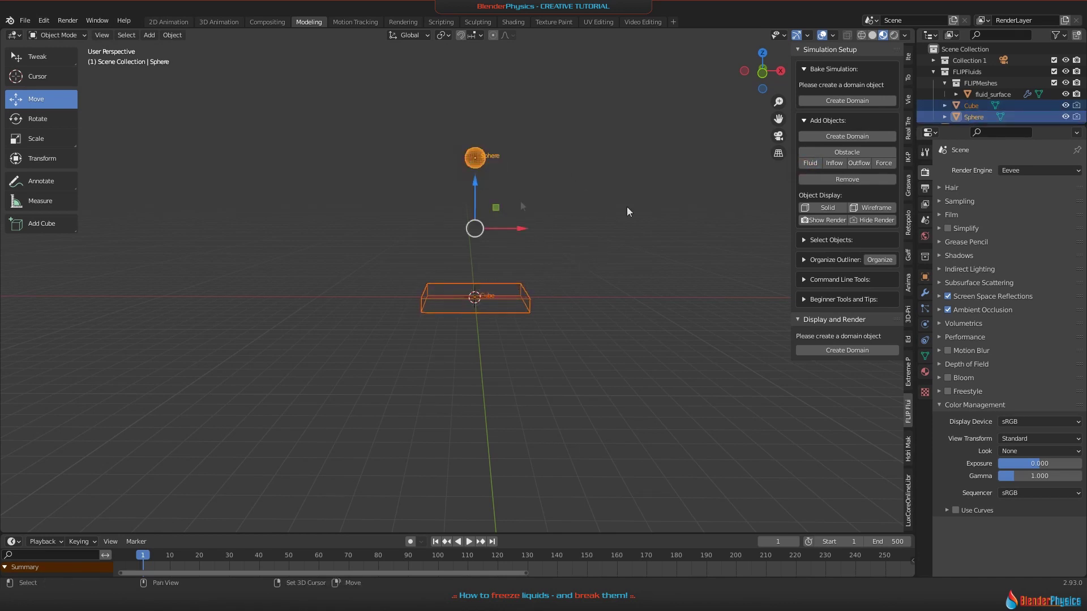
left_click(838, 100)
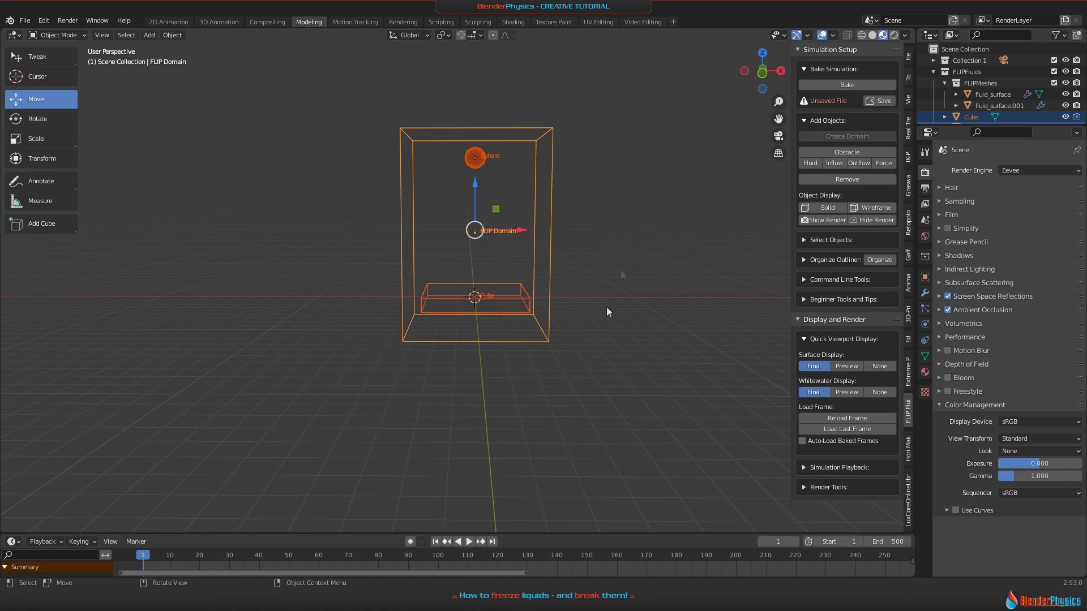
left_click(592, 362)
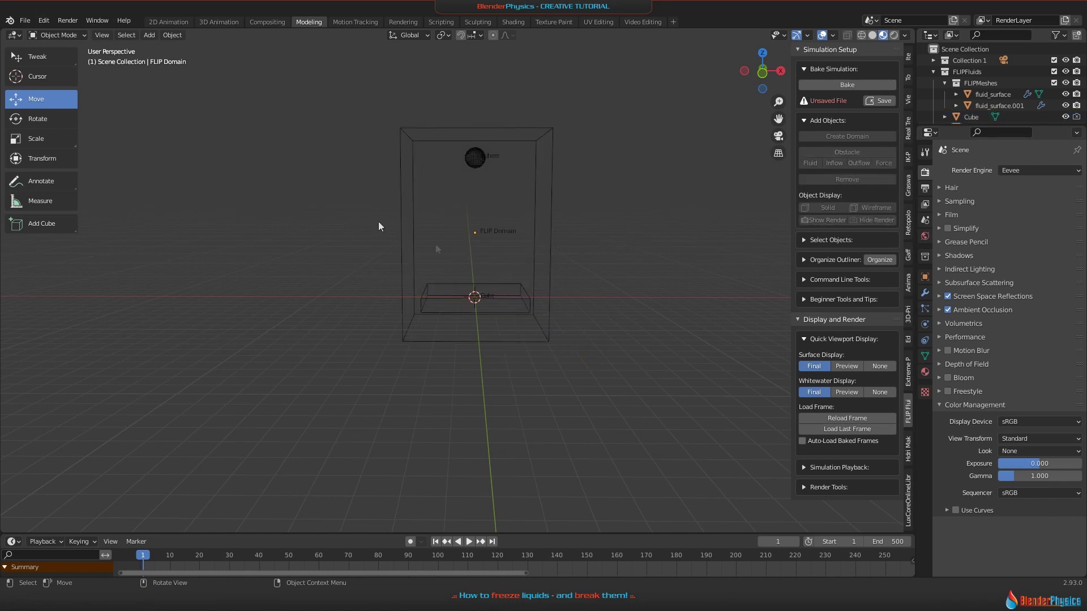
left_click(497, 340)
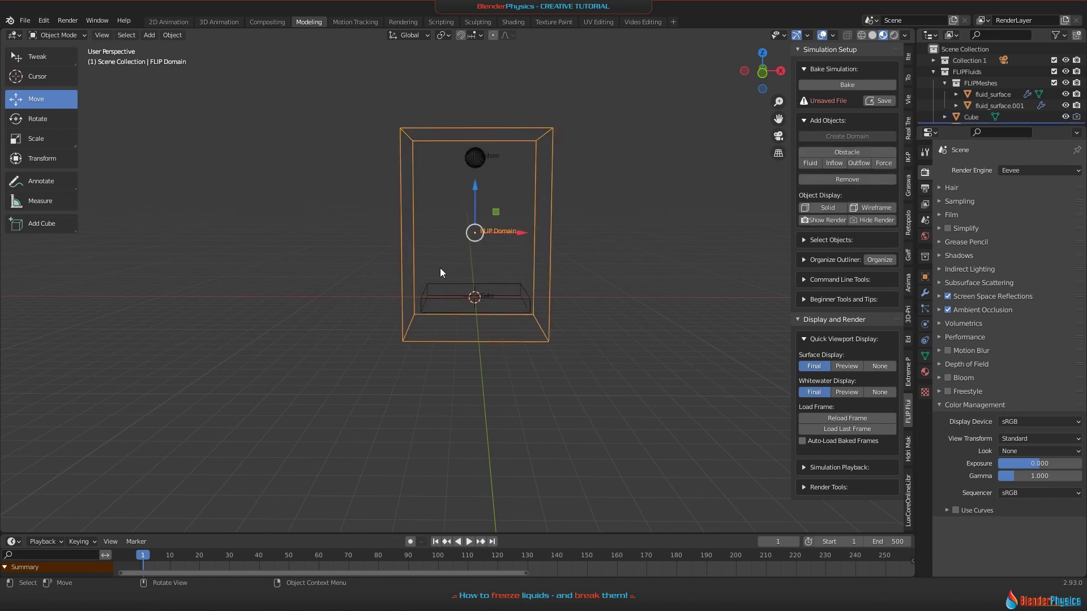
Step: Enlarge the flat cube beyond the domain's sides, scaling by about 1.36 overall and about 1.88 in Z
key("KP_1")
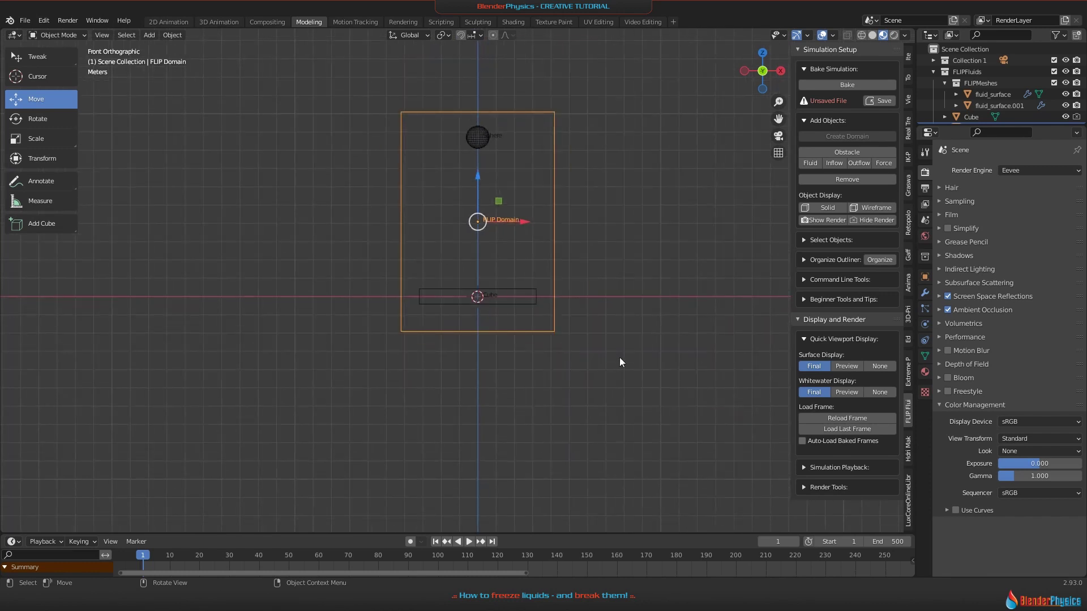
left_click(521, 305)
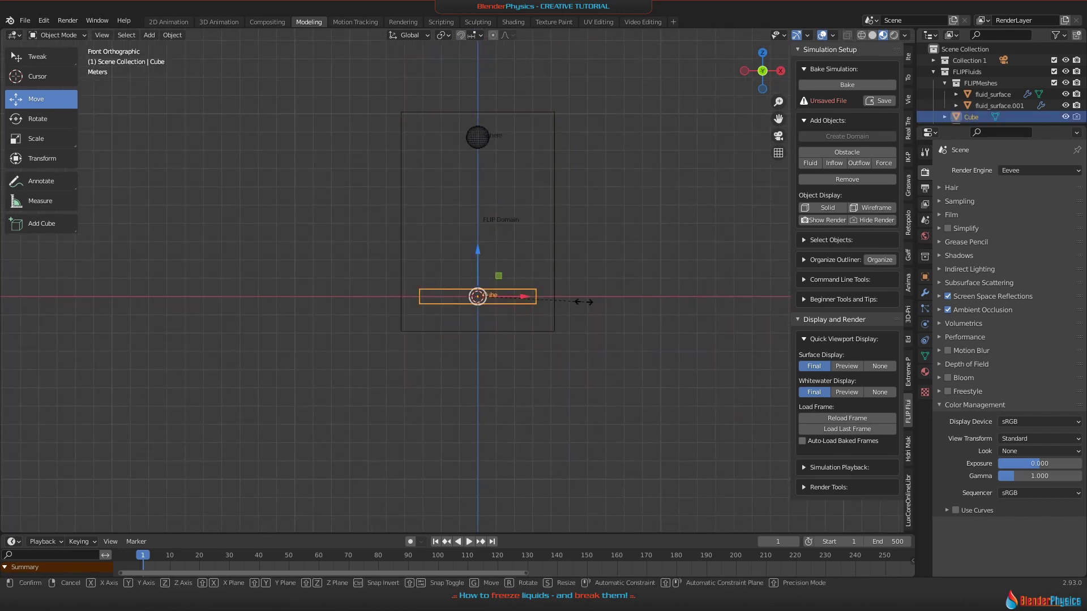
key("s")
left_click(592, 327)
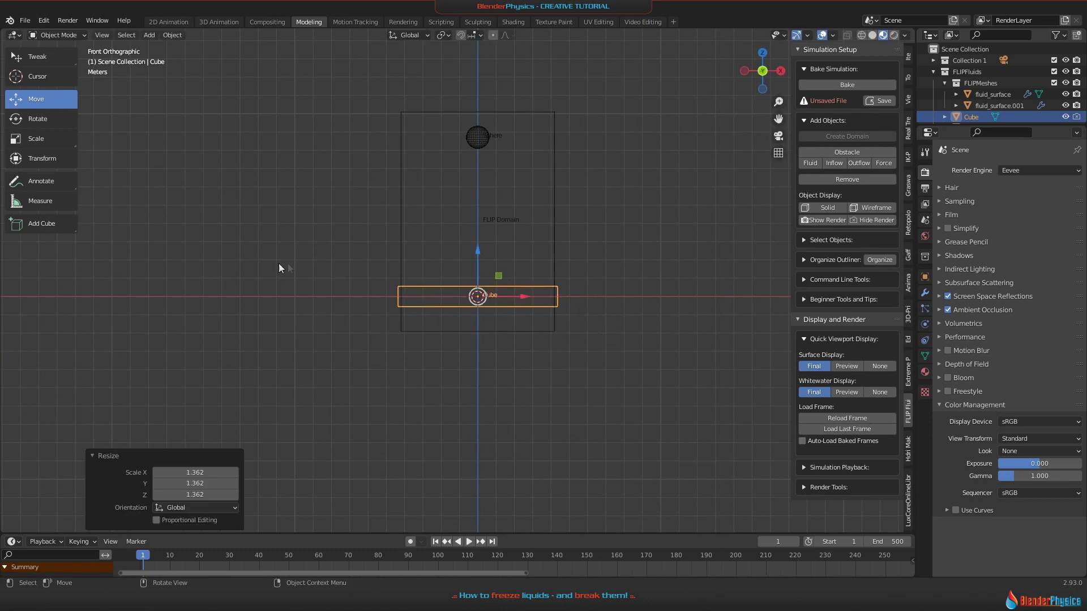
mouse_move(596, 333)
middle_mouse_down()
mouse_move(579, 345)
mouse_move(519, 312)
mouse_move(609, 338)
mouse_move(524, 314)
mouse_move(597, 325)
mouse_move(583, 322)
middle_mouse_up()
key("s")
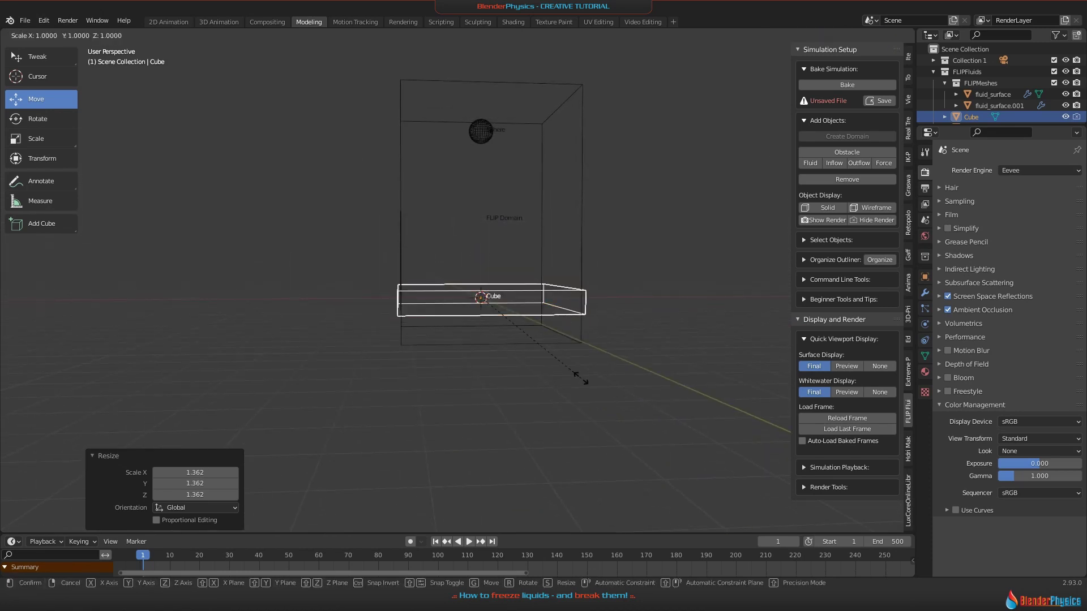
key("z")
left_click(668, 464)
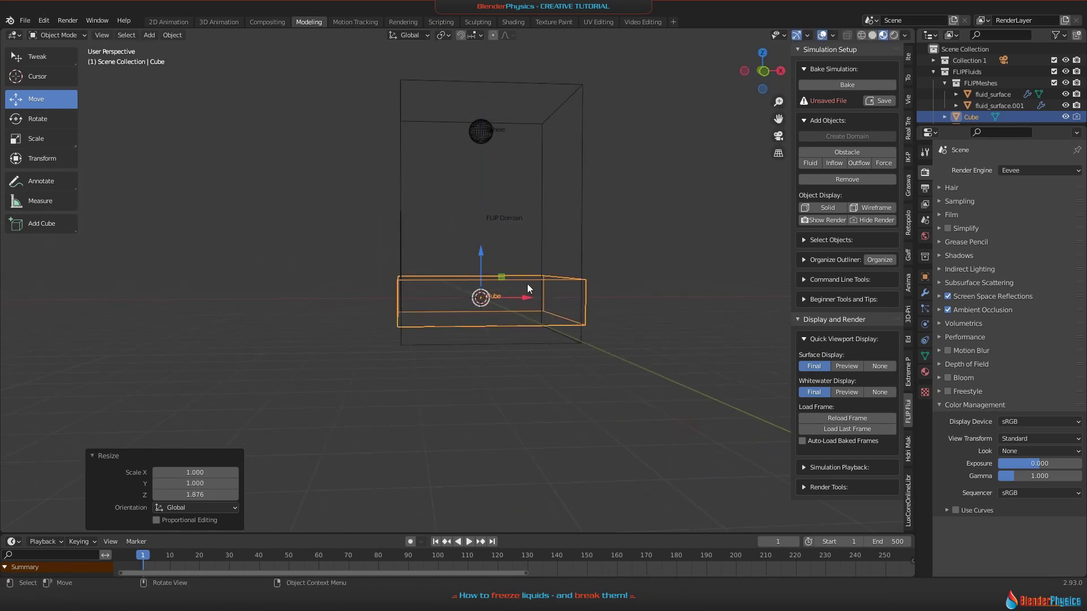
Step: Lower the flat cube along Z by about 1.45 m so it covers the domain's floor
key("KP_1")
key("g")
key("z")
left_click(569, 276)
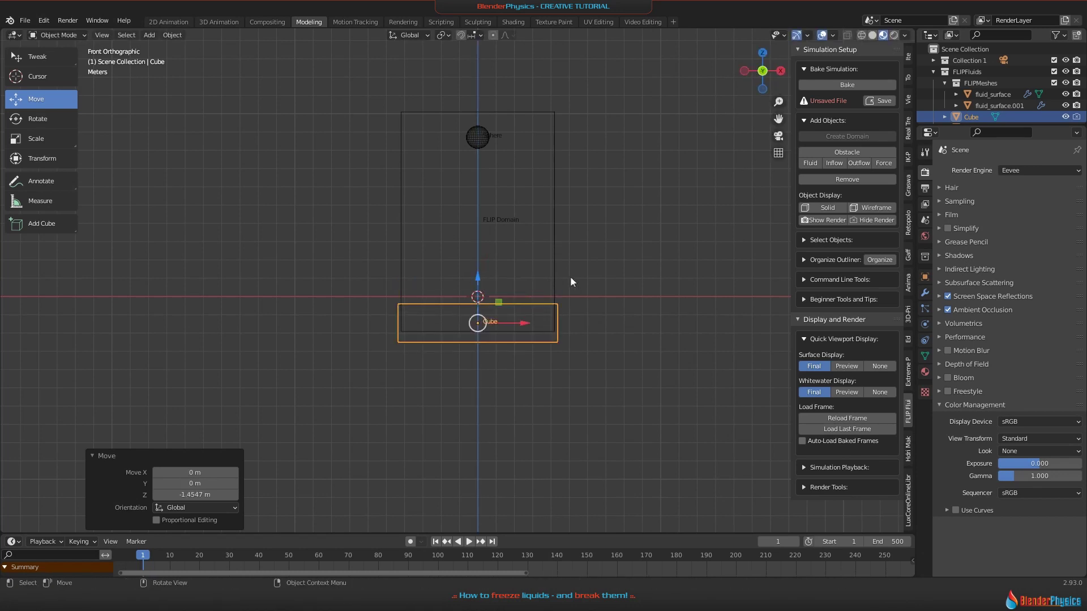
Step: Move the sphere, flat cube and domain together upward along Z, then deselect everything
scroll(571, 277, "down", 2)
left_click_drag(311, 126, 614, 402)
left_click_drag(468, 208, 469, 174)
middle_click_drag(440, 292, 553, 405)
left_click(551, 327)
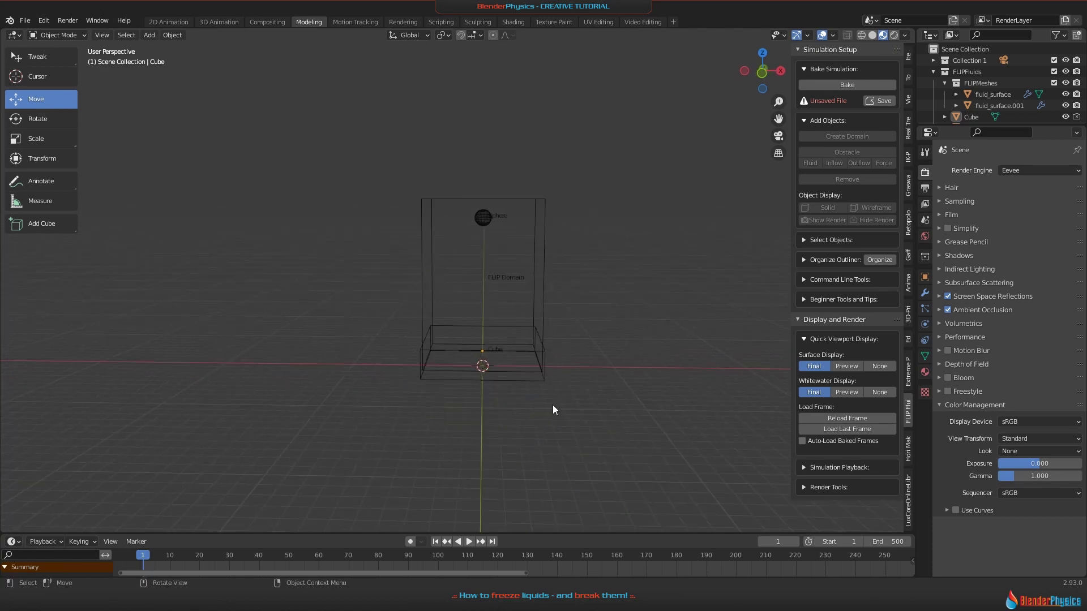
Step: Save the project in the Tutorials folder as DropFreeze.blend, overwriting the existing file
left_click(24, 21)
left_click(39, 107)
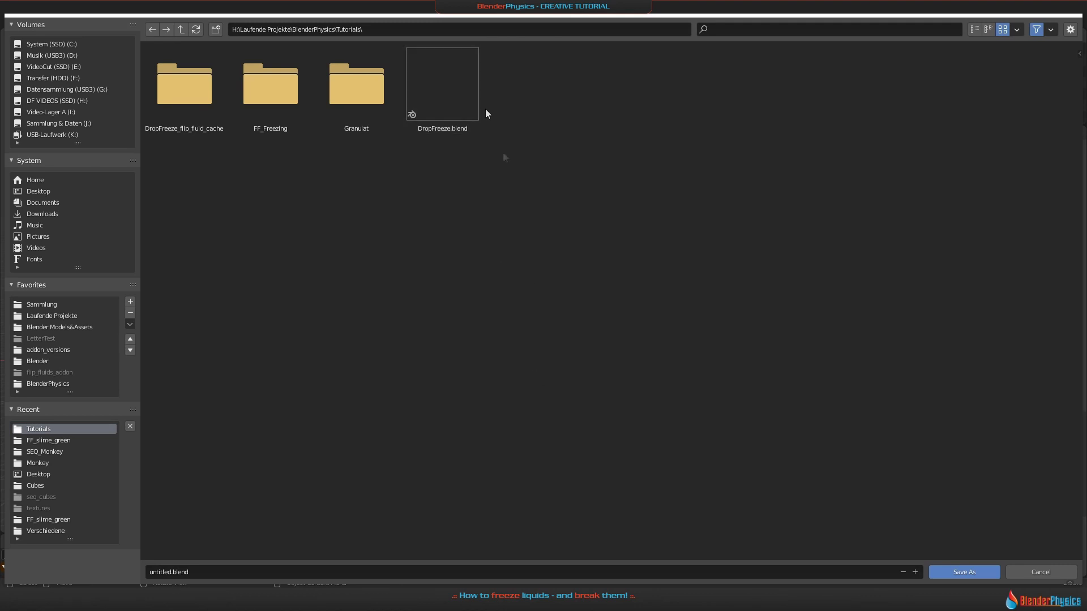
left_click(449, 102)
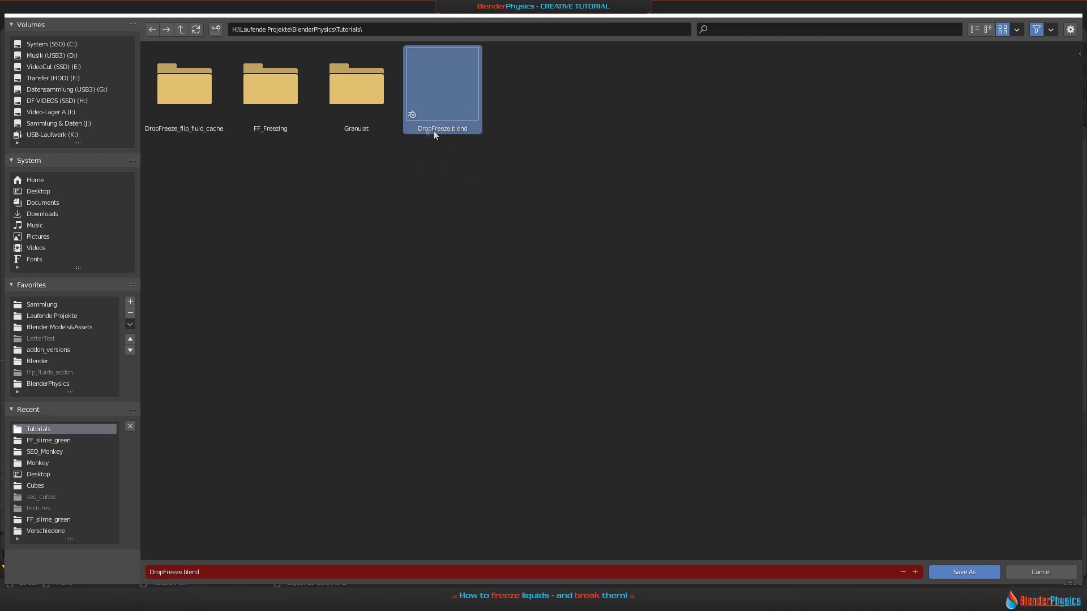
left_click(970, 569)
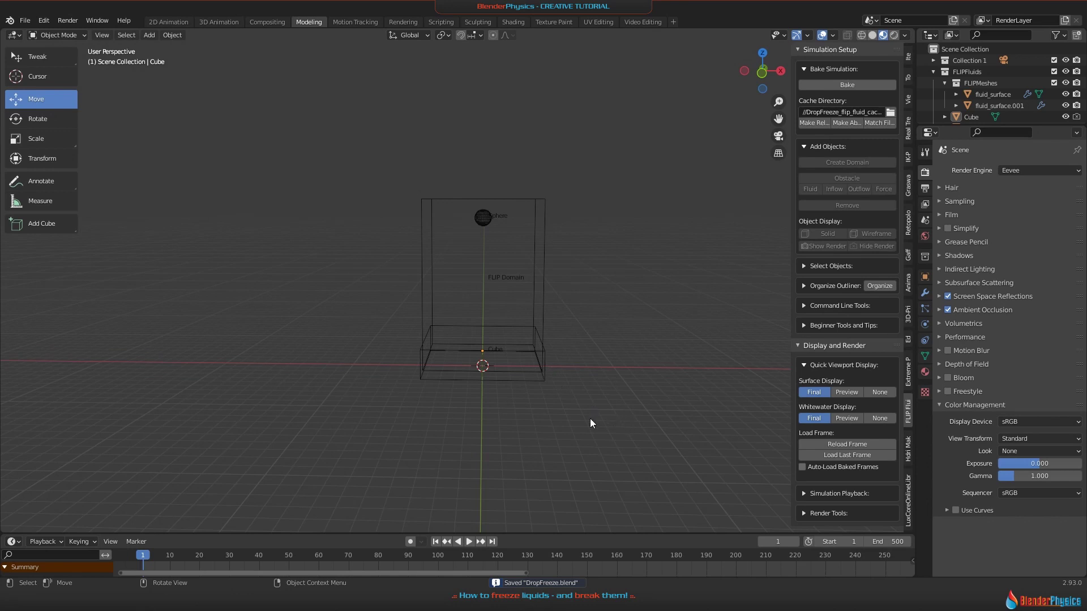
Step: Start baking the FLIP Fluids simulation and widen the sidebar that holds its settings
middle_click_drag(621, 395, 570, 368, "shift")
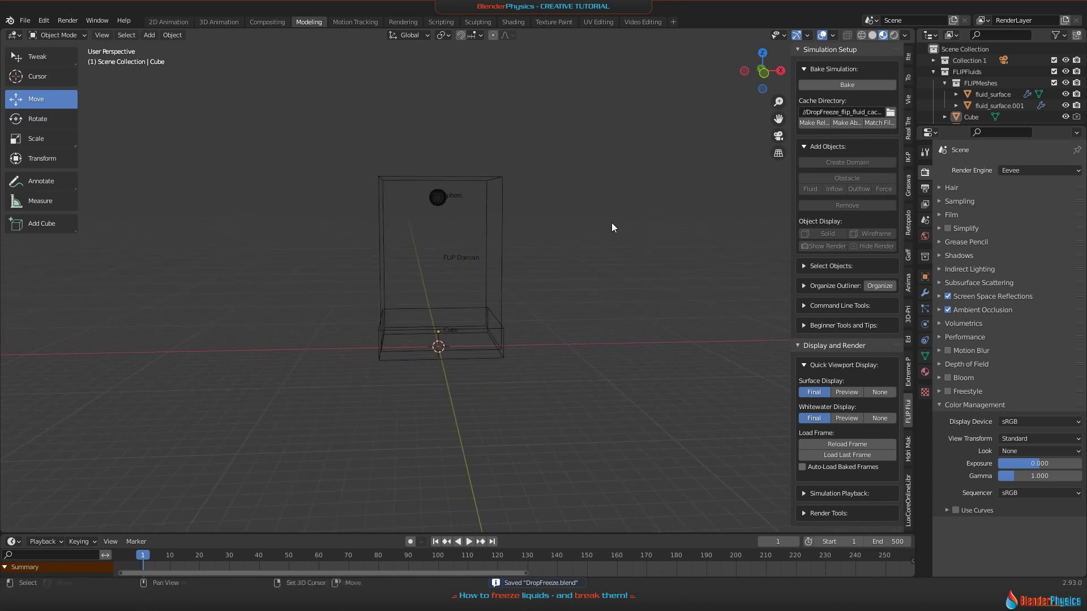
middle_click_drag(611, 227, 639, 236, "shift")
left_click(830, 87)
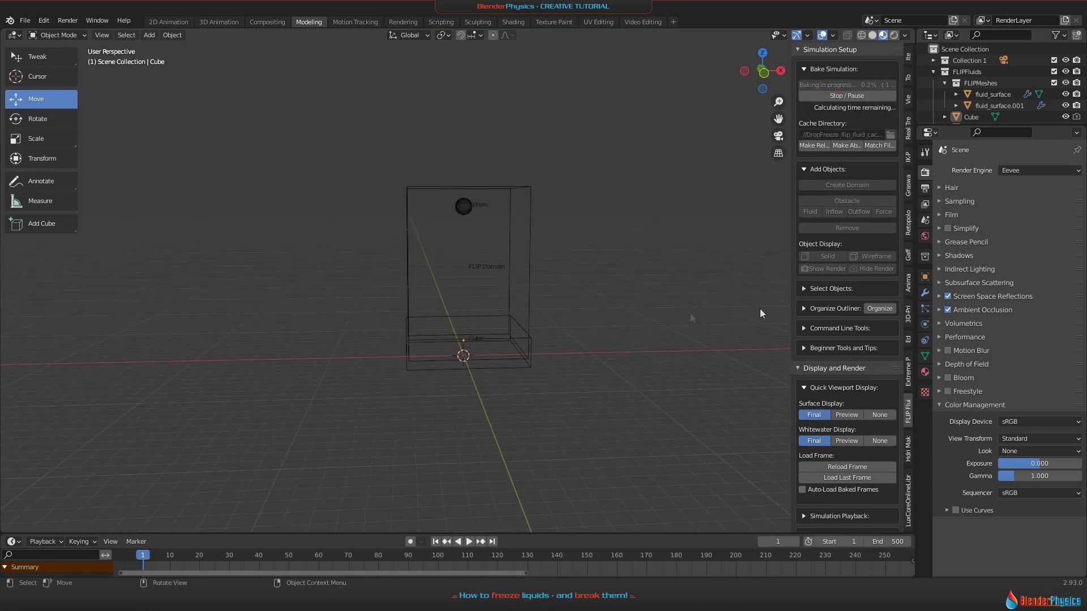
left_click_drag(790, 197, 745, 197)
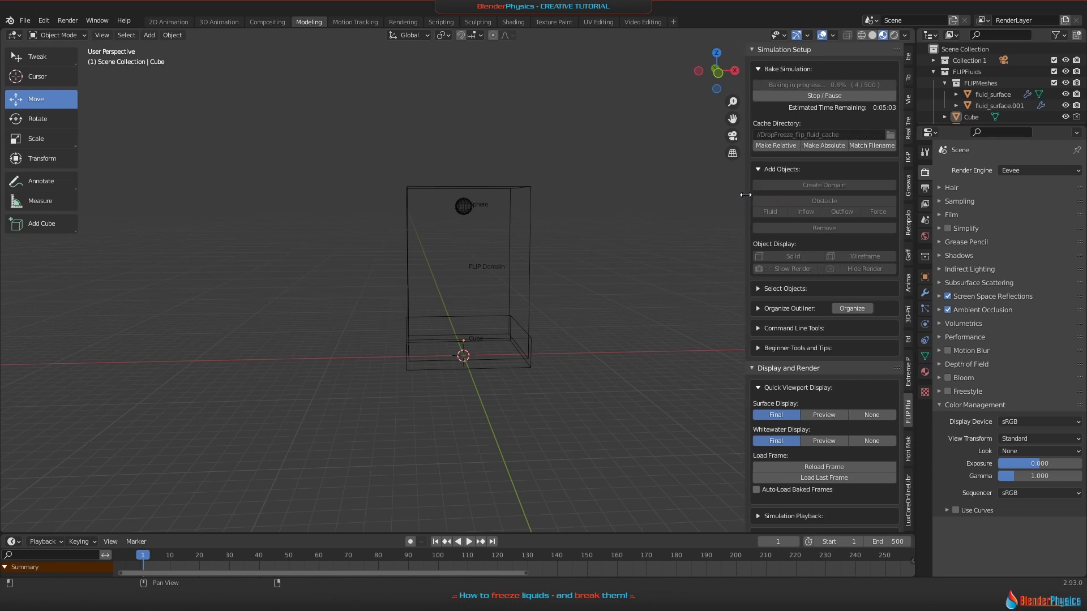
Step: Stop the simulation bake at about frame 130, once the splash has spread through the pool
middle_click_drag(532, 217, 547, 313)
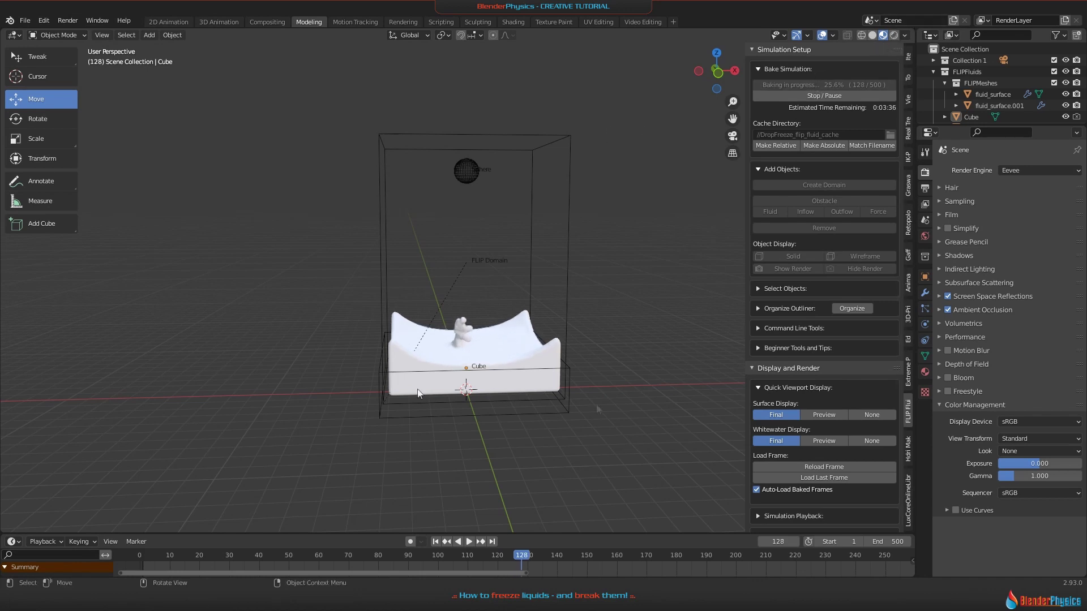
left_click(821, 96)
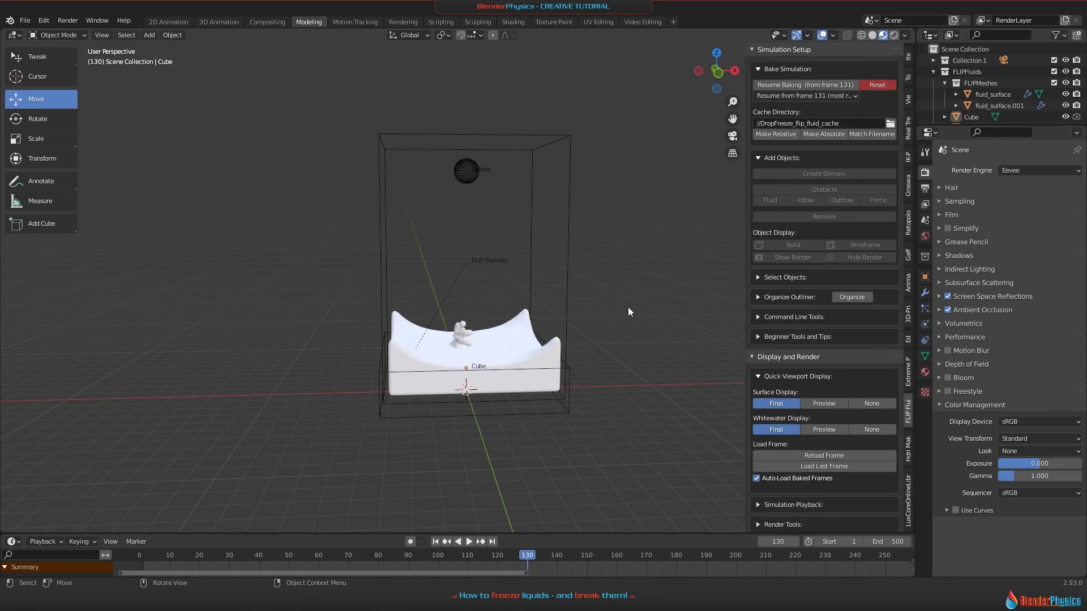
scroll(531, 363, "up", 3)
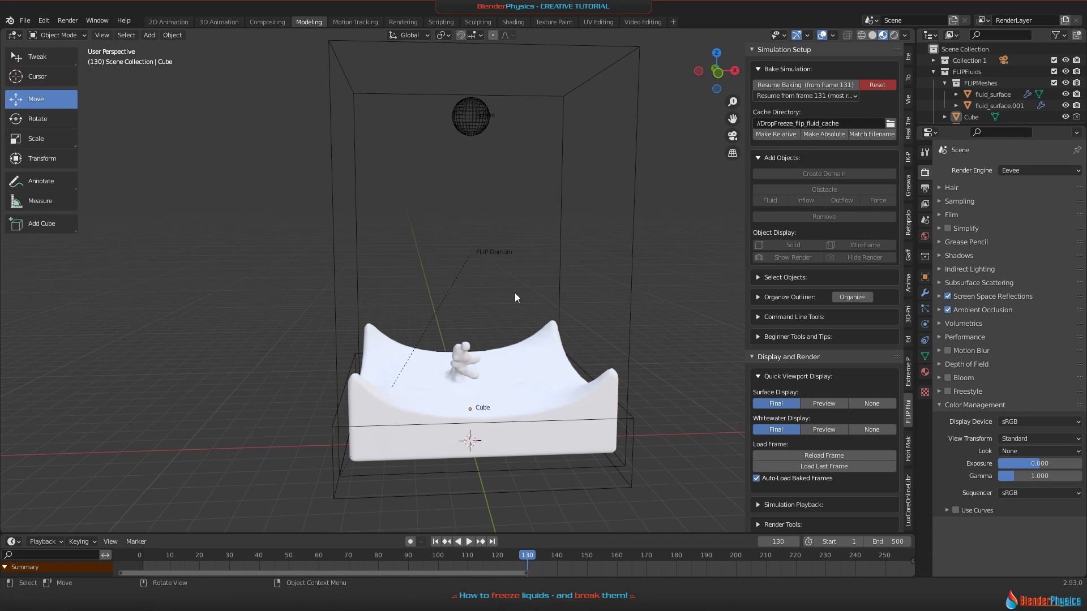
scroll(515, 294, "down", 3)
Step: Select the FLIP Domain and show its physics properties with the FLIP Fluid simulation settings
left_click(507, 148)
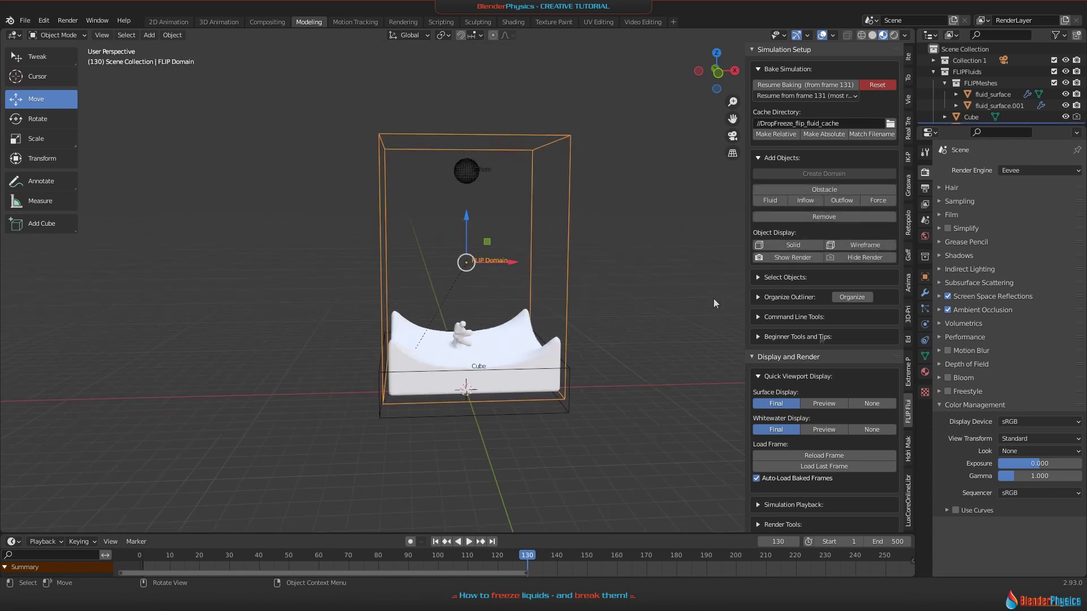
left_click(925, 324)
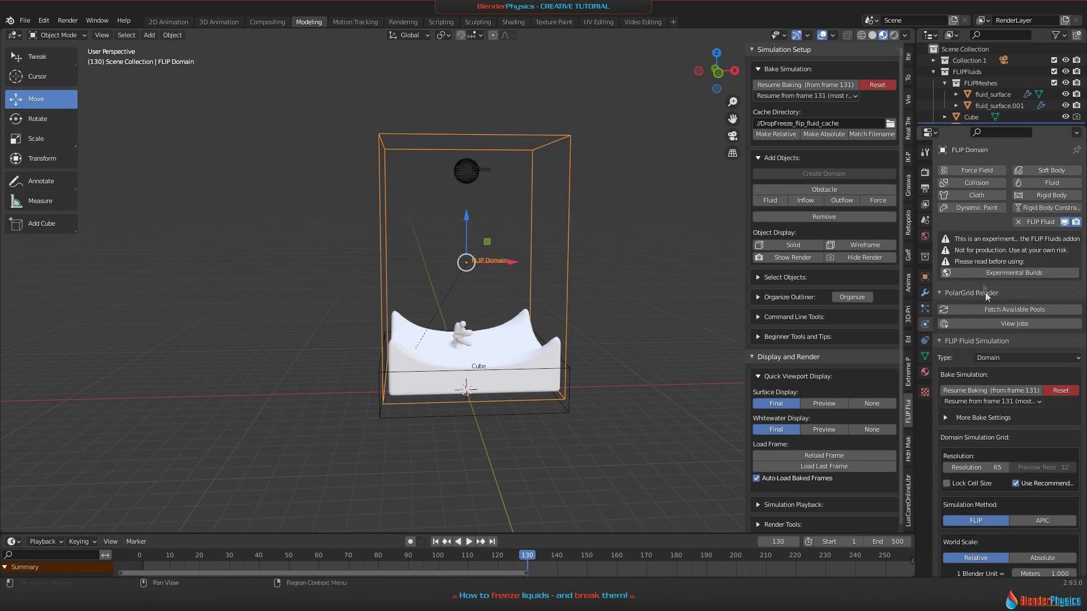
scroll(986, 401, "down", 3)
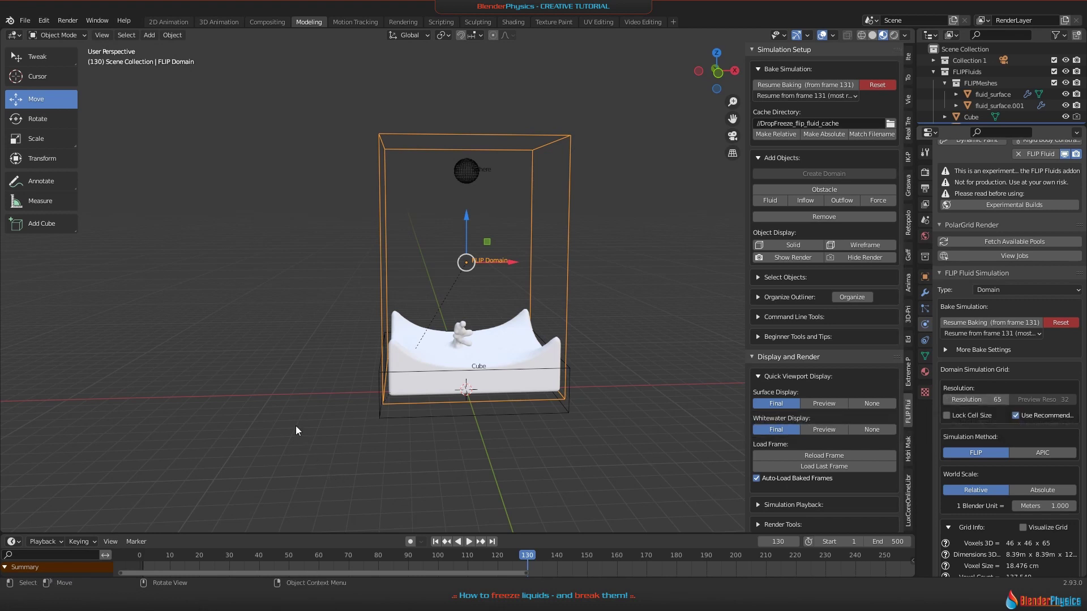
Step: Play back the baked frames twice from near the start with the final surface, then return to frame 5
left_click(145, 557)
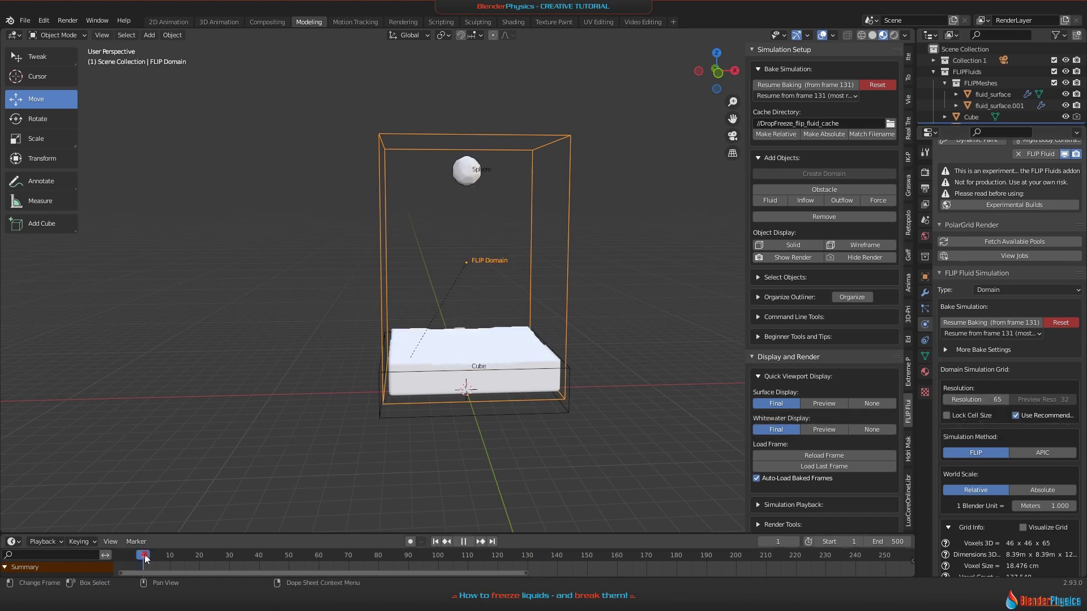
key("space")
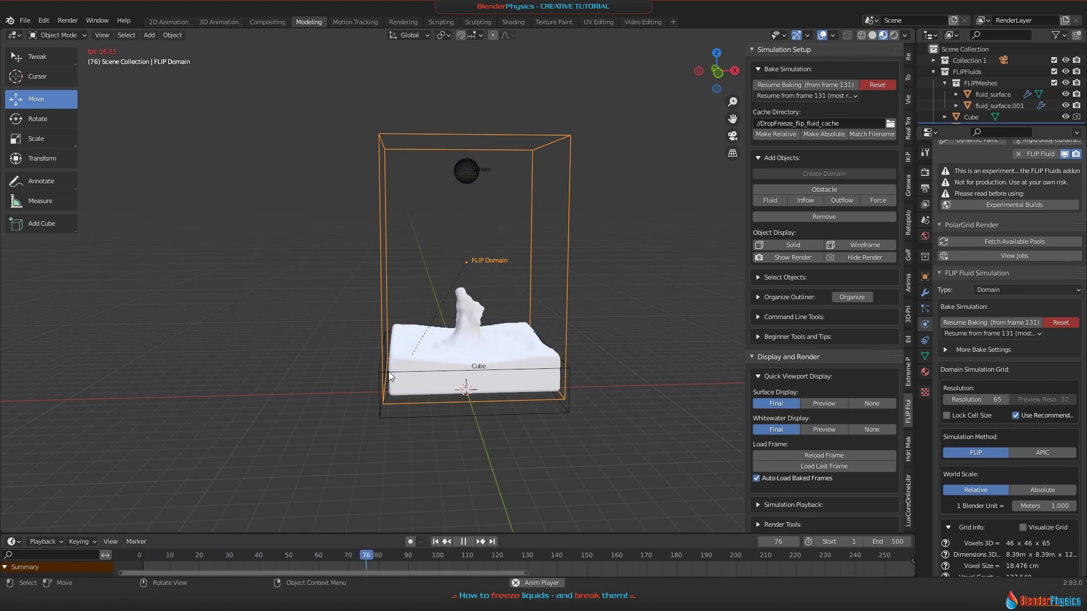
key("space")
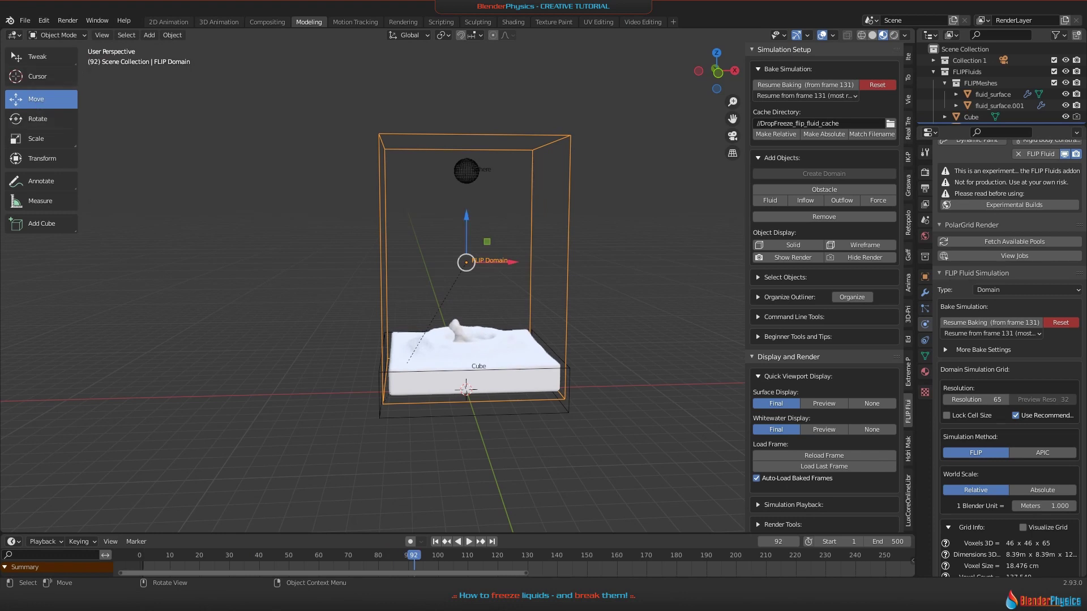
left_click(167, 554)
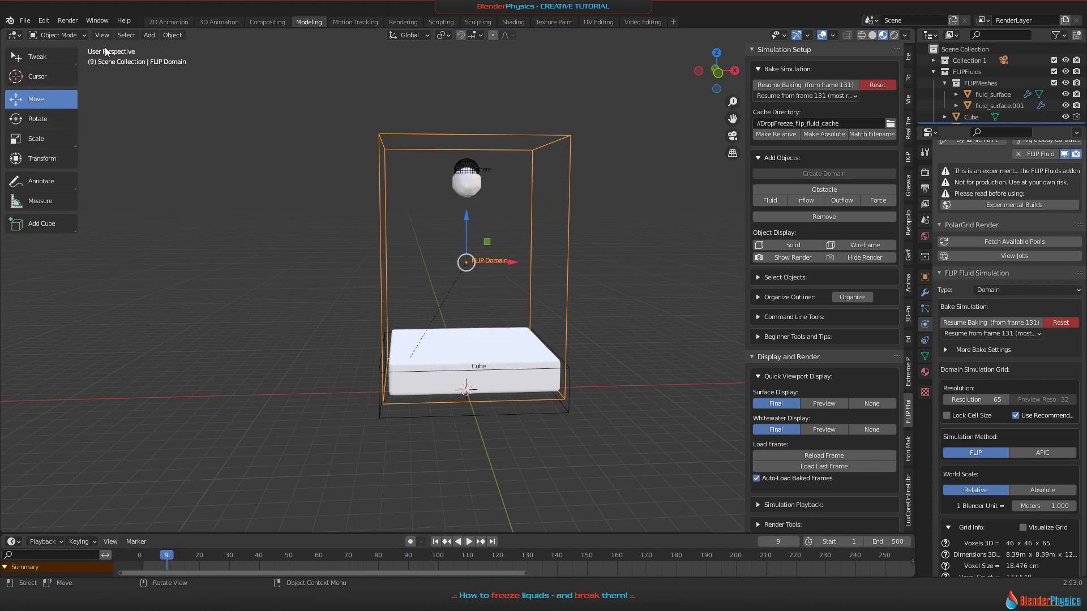
key("space")
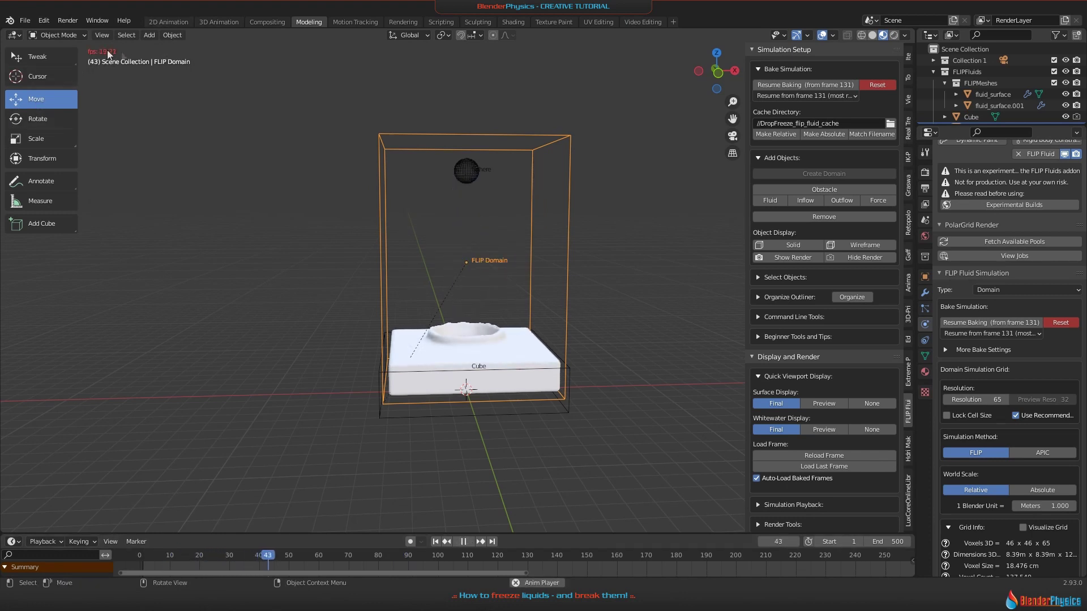
key("space")
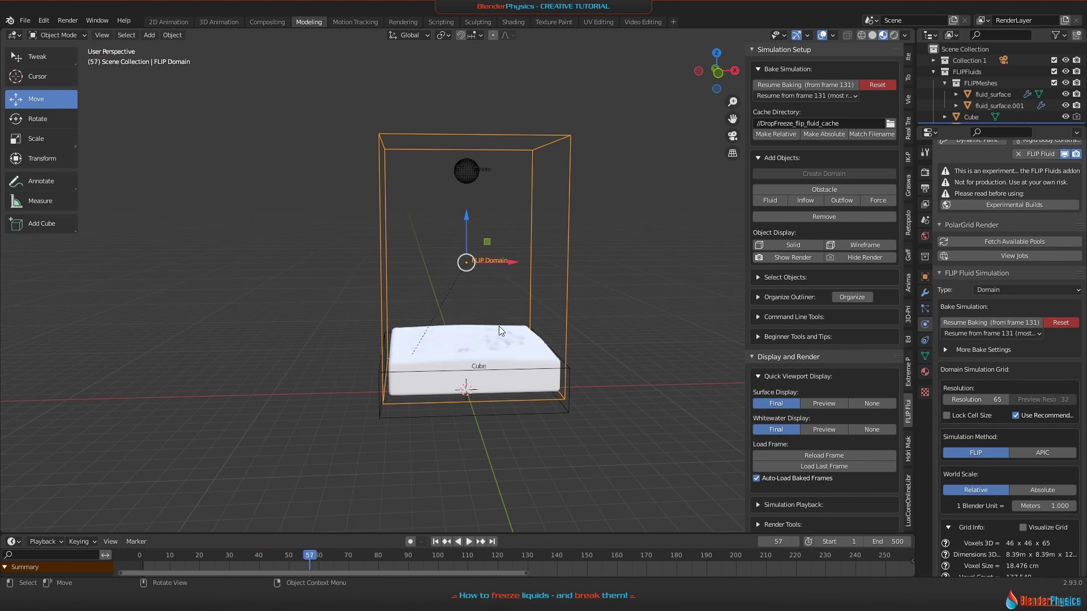
left_click(154, 556)
Step: Switch the fluid's surface display to Preview and replay the baked splash several times from the first frames
left_click(821, 404)
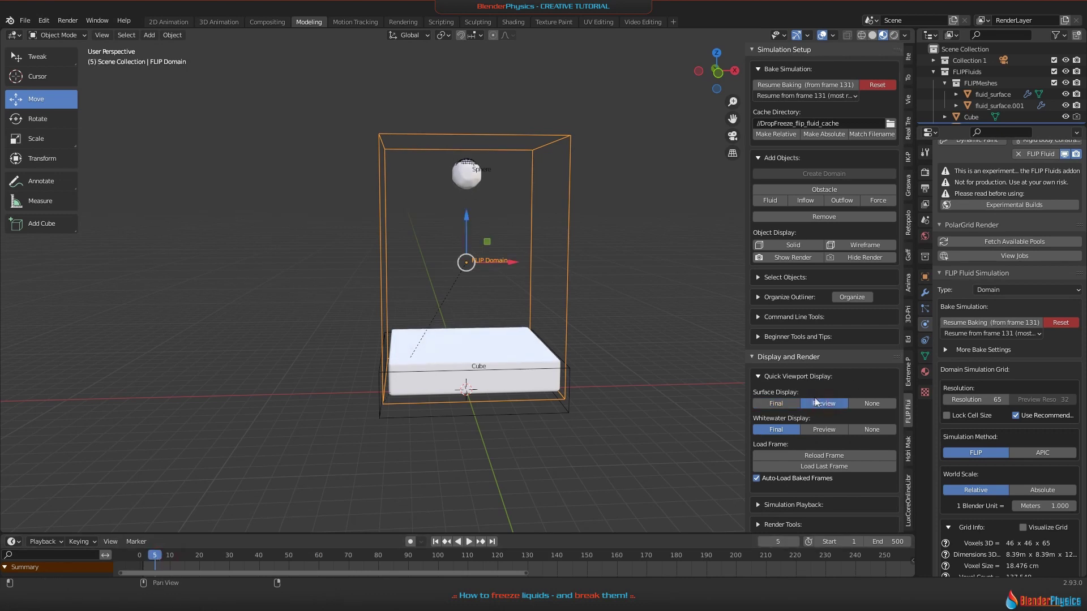
key("space")
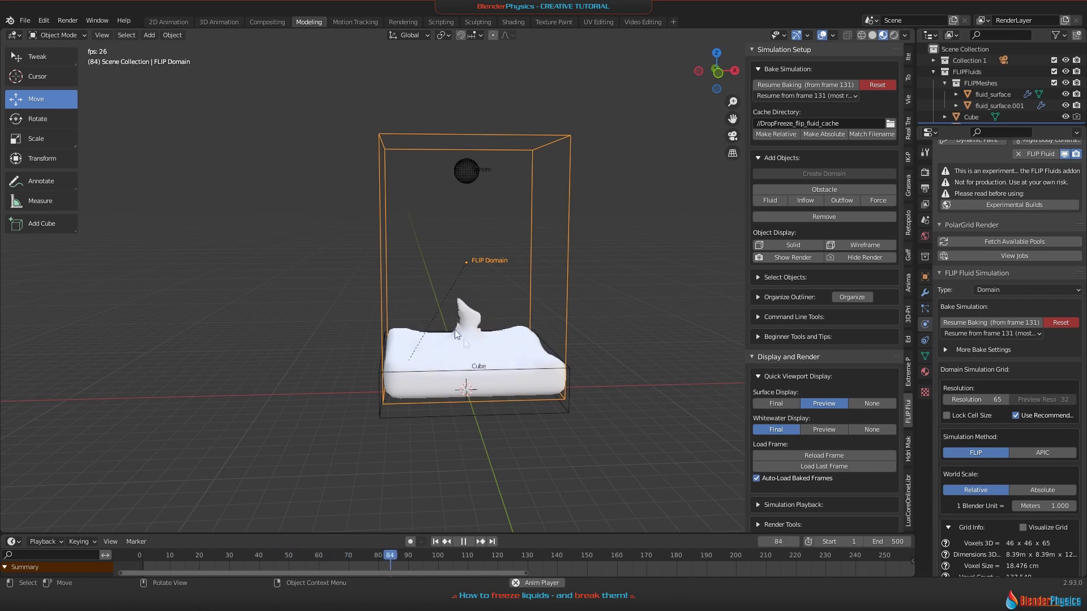
key("space")
left_click(157, 555)
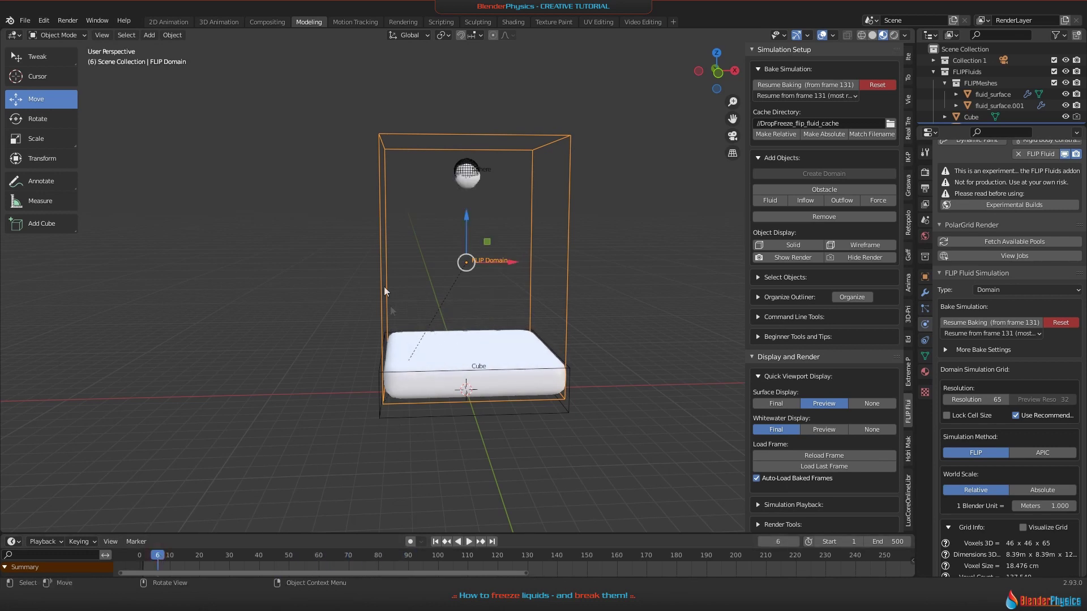
key("space")
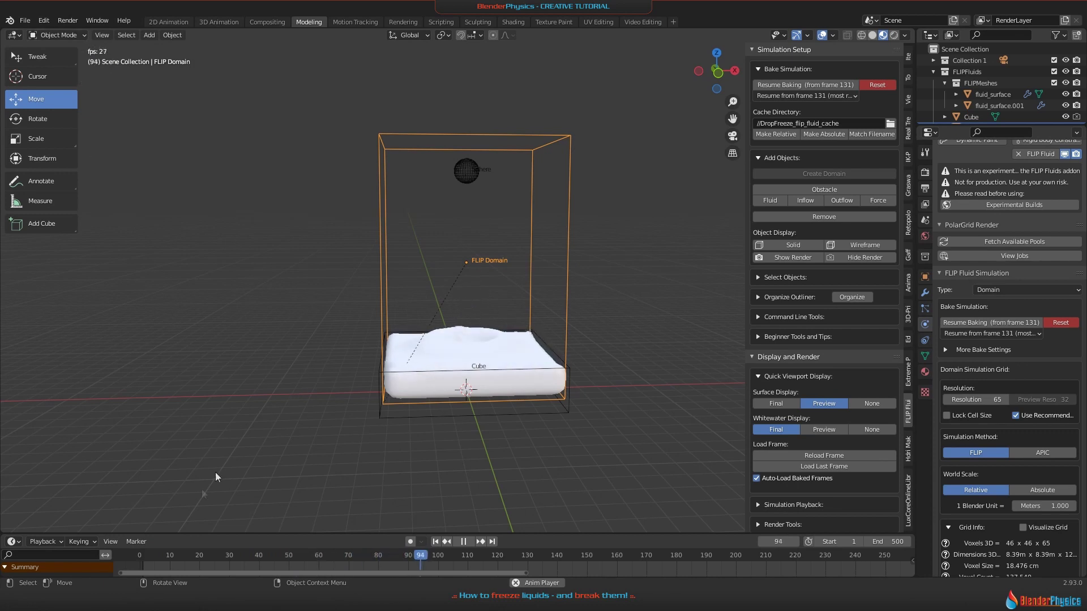
key("space")
left_click(148, 558)
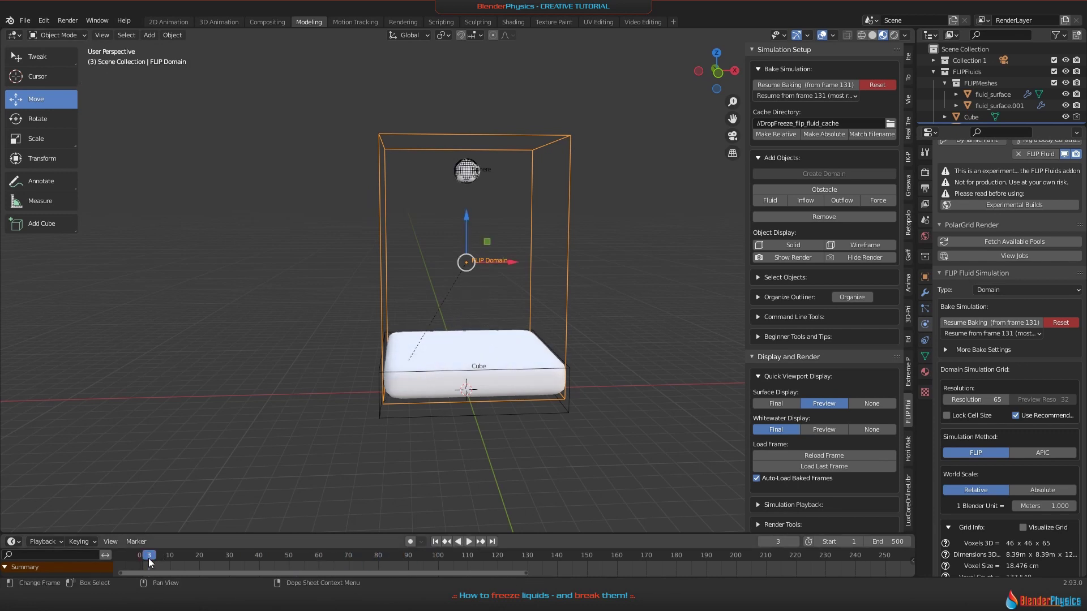
key("space")
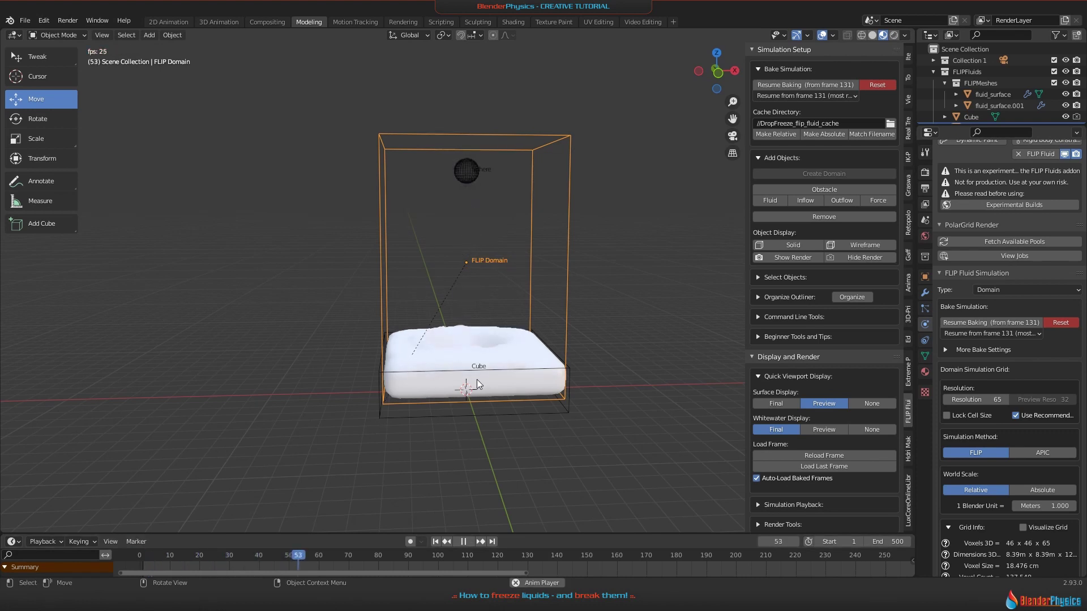
key("space")
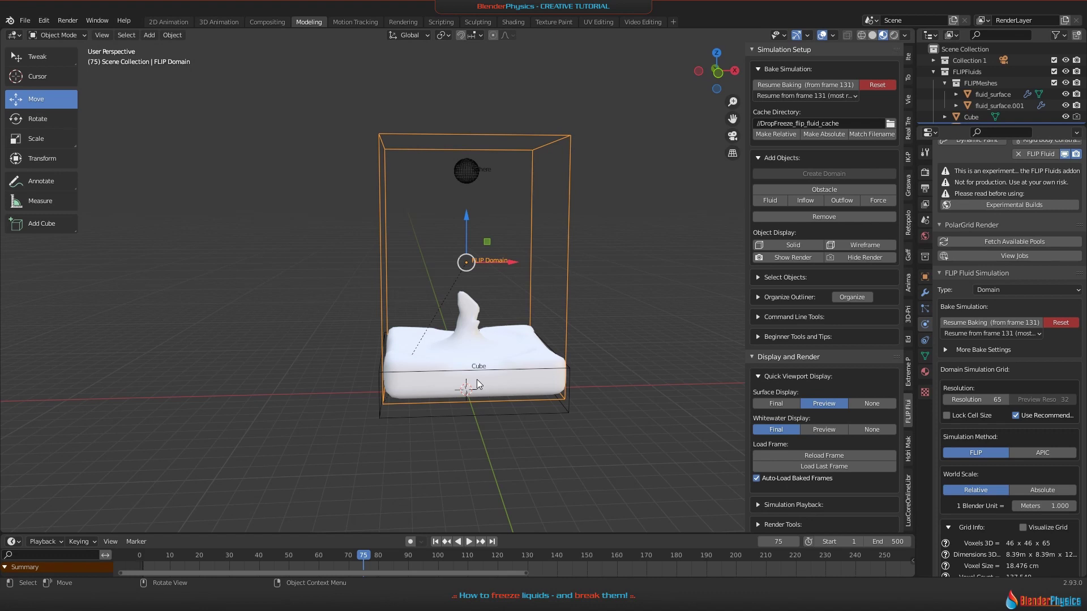
left_click(145, 554)
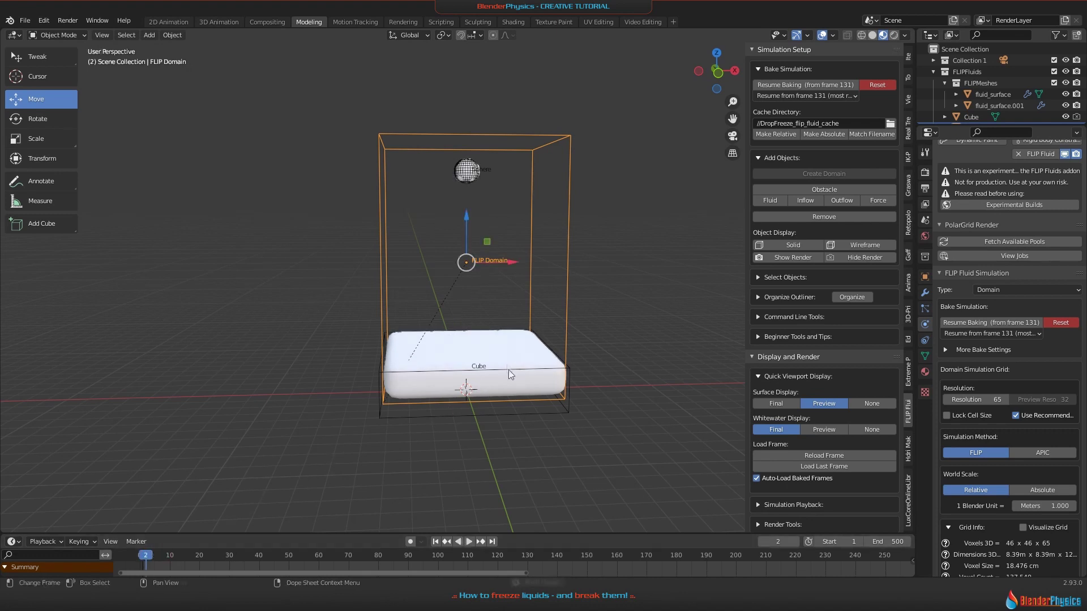
key("space")
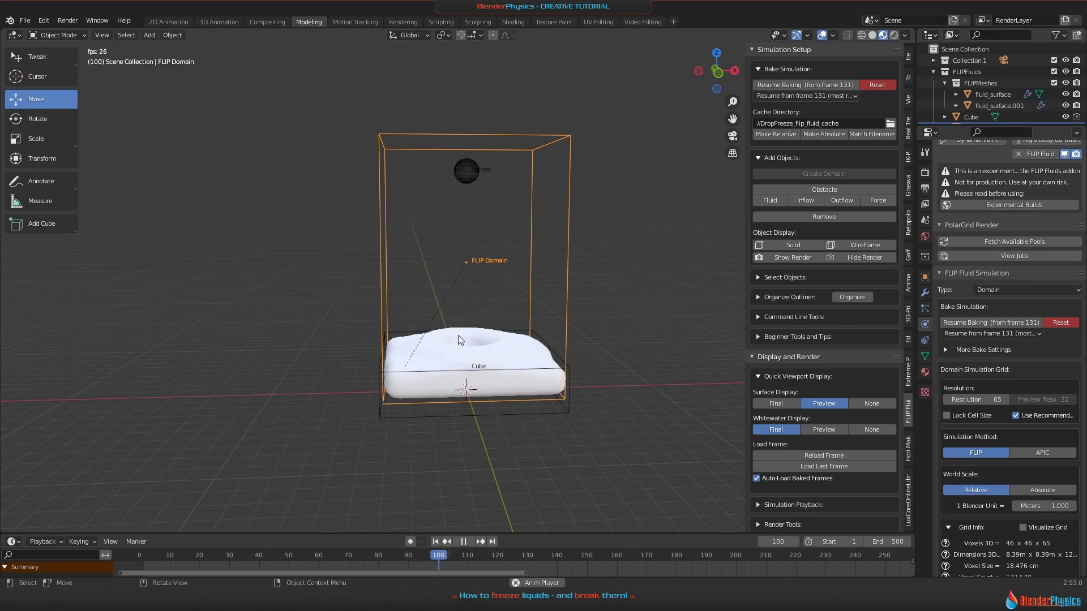
key("space")
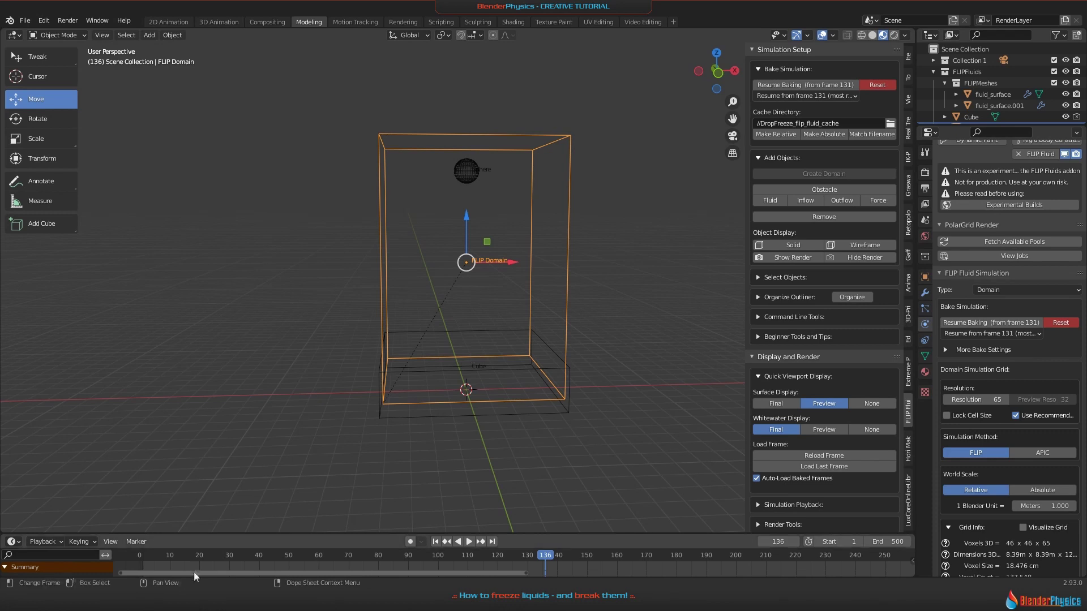
Step: Go to frame 45 and keyframe the FLIP domain's simulation speed at 1.000
left_click_drag(186, 555, 274, 569)
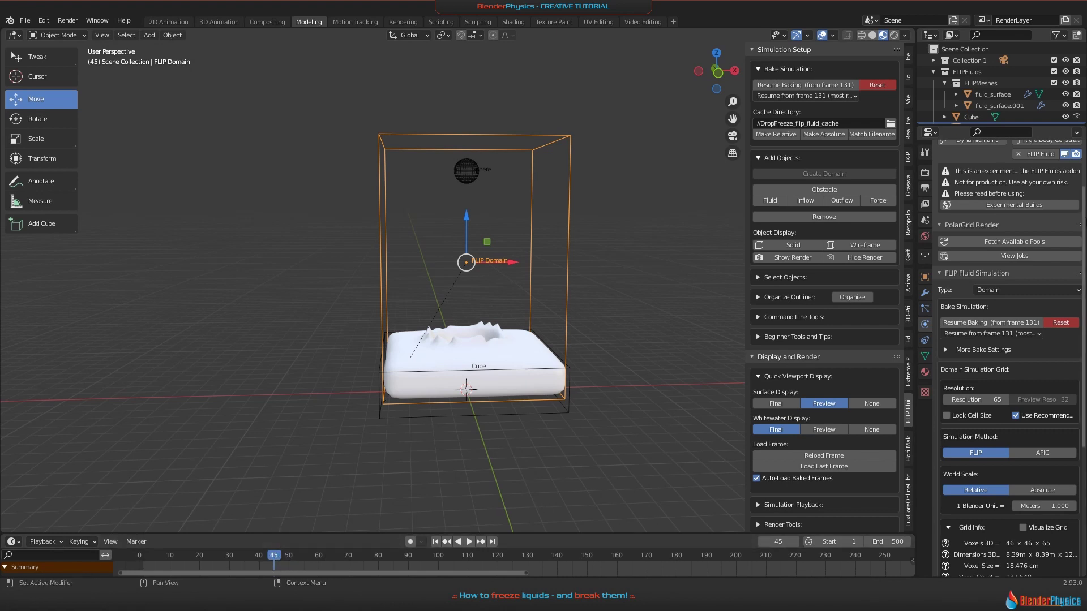
left_click(925, 172)
left_click(924, 190)
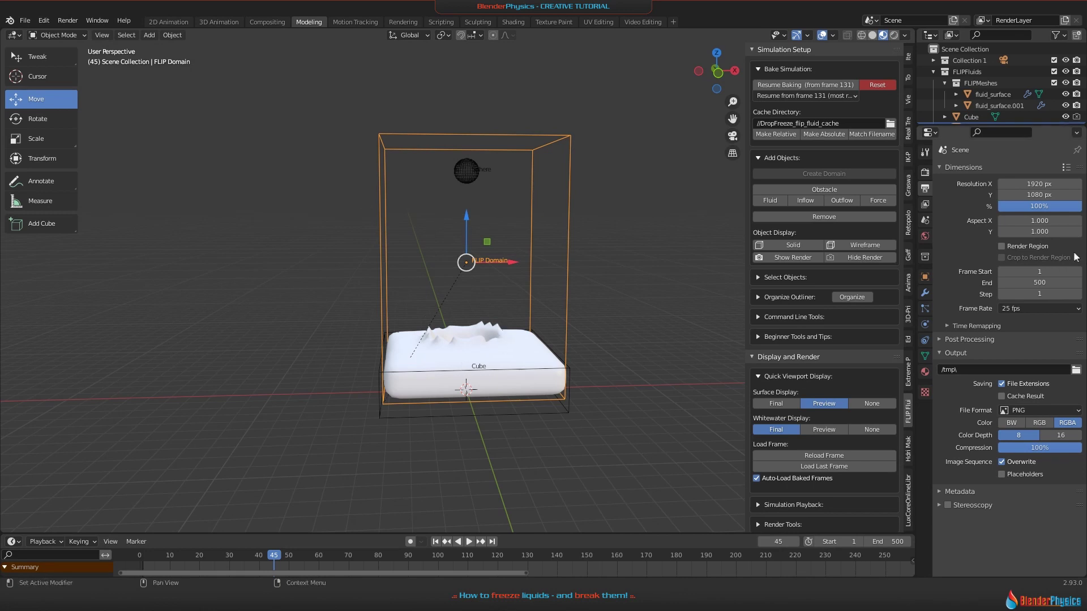
left_click(924, 322)
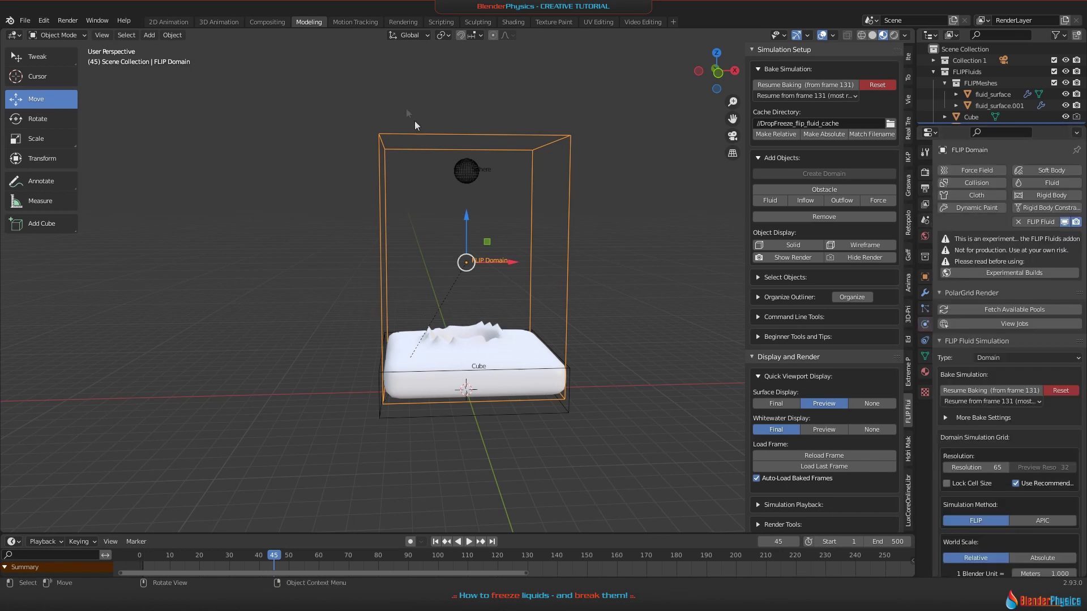
scroll(1010, 426, "down", 5)
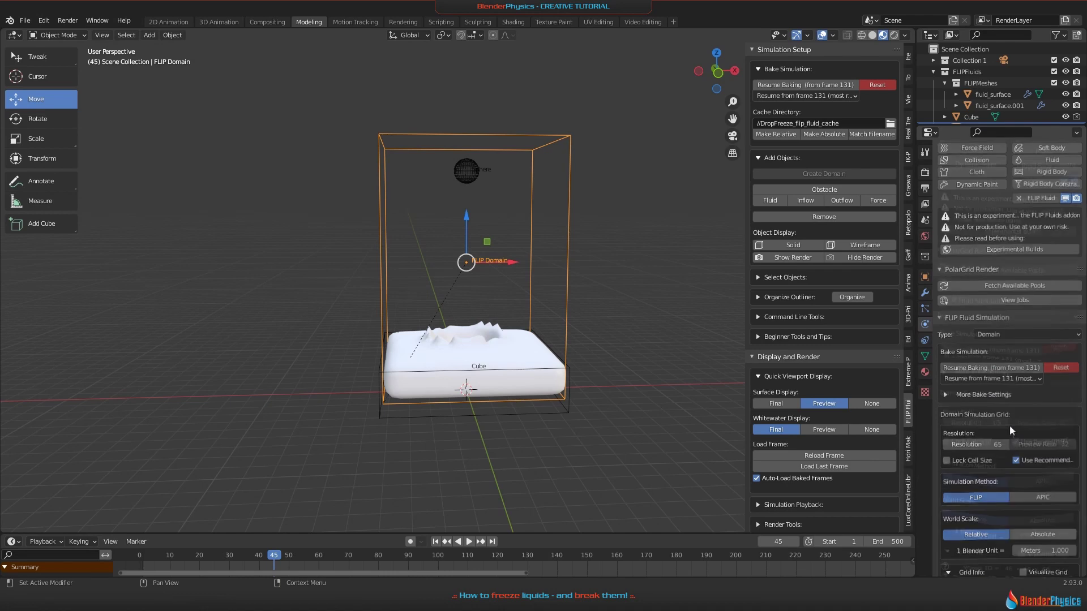
scroll(1009, 426, "down", 6)
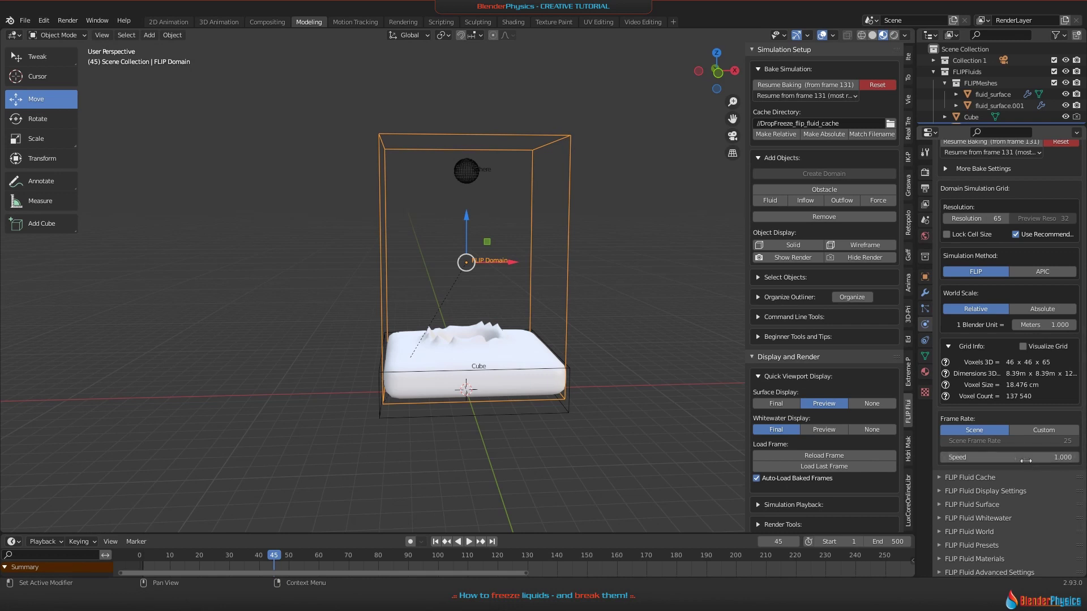
mouse_move(1024, 458)
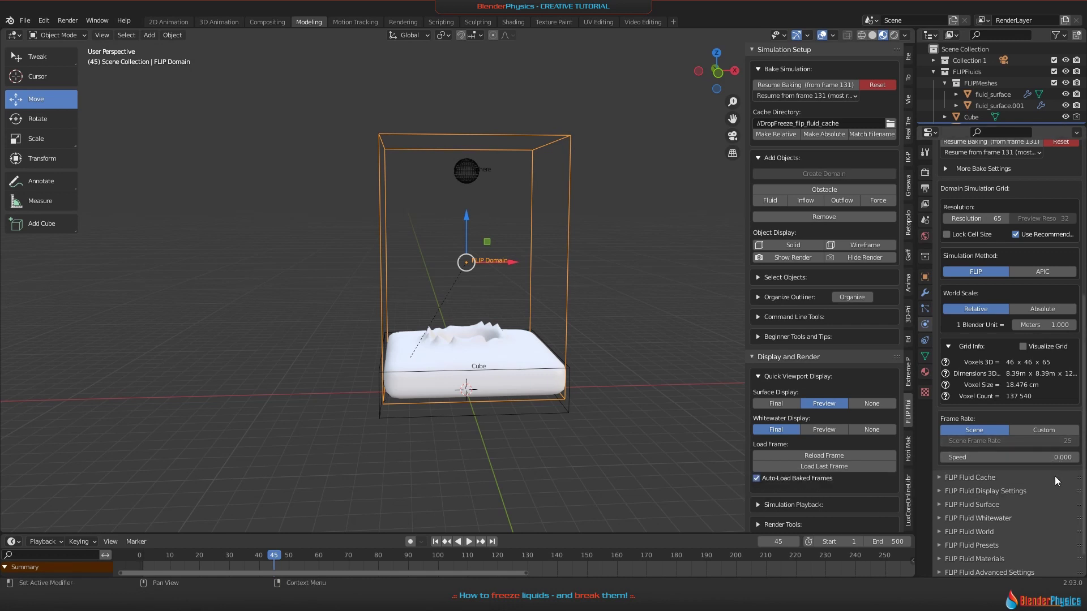
left_click(1009, 455)
type("1")
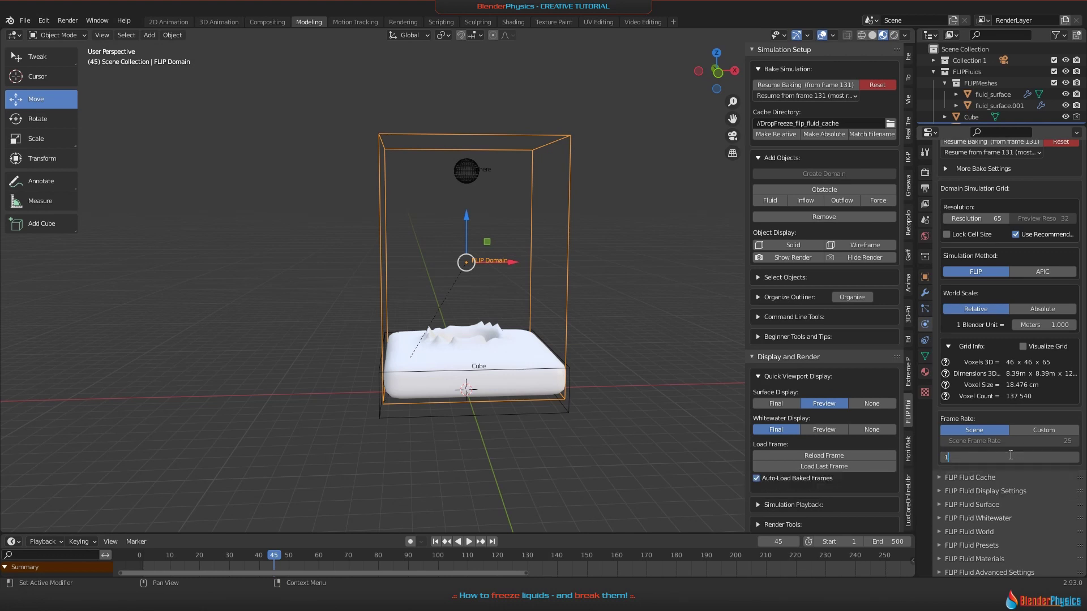
key("Return")
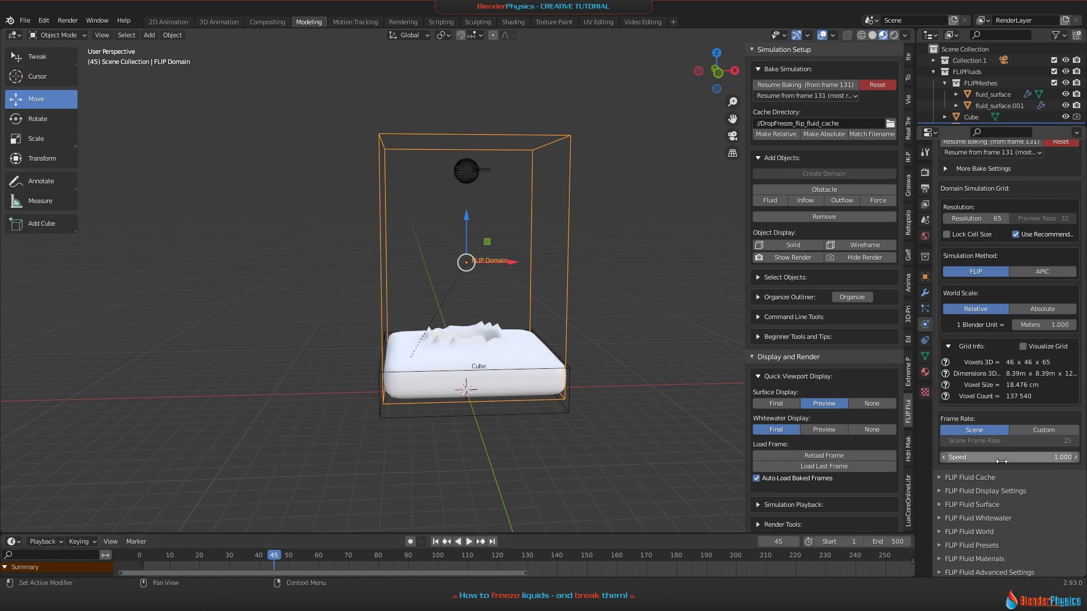
key("i")
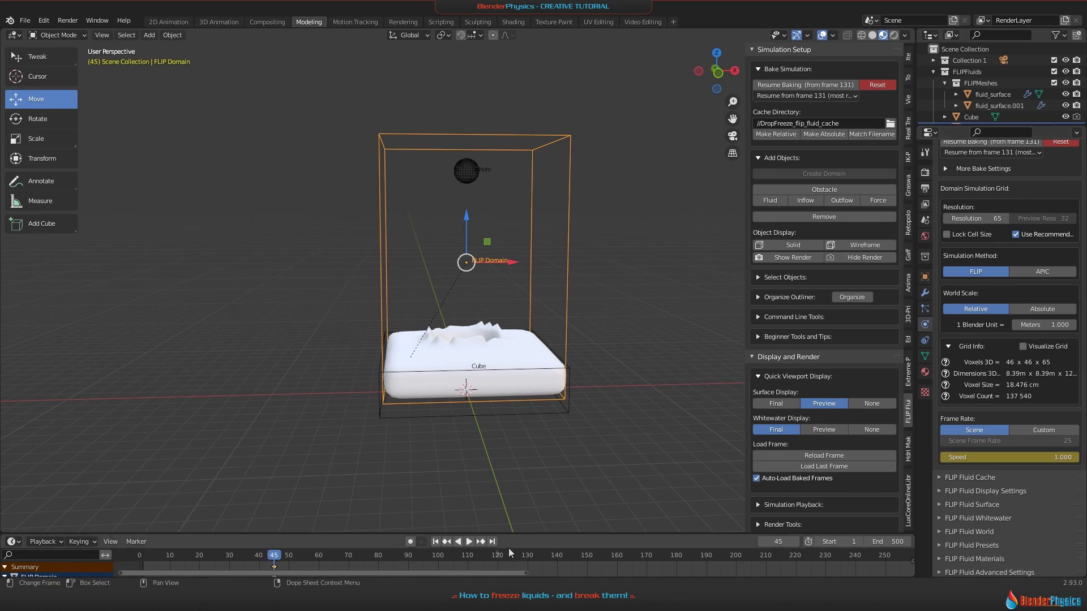
Step: Go to frame 100 and keyframe the FLIP domain's simulation speed at 0
key("space")
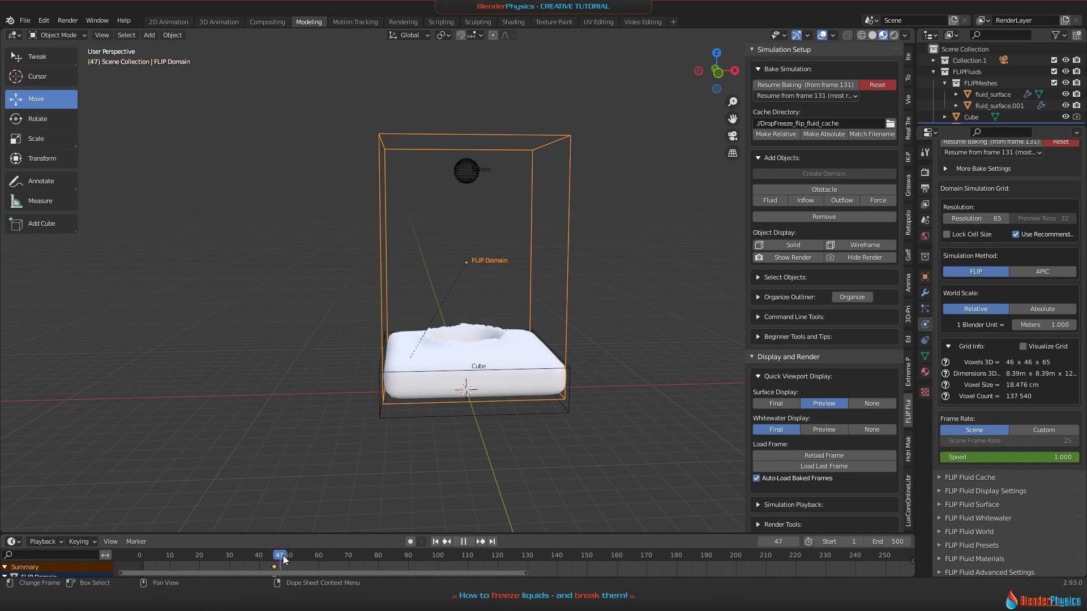
left_click(437, 558)
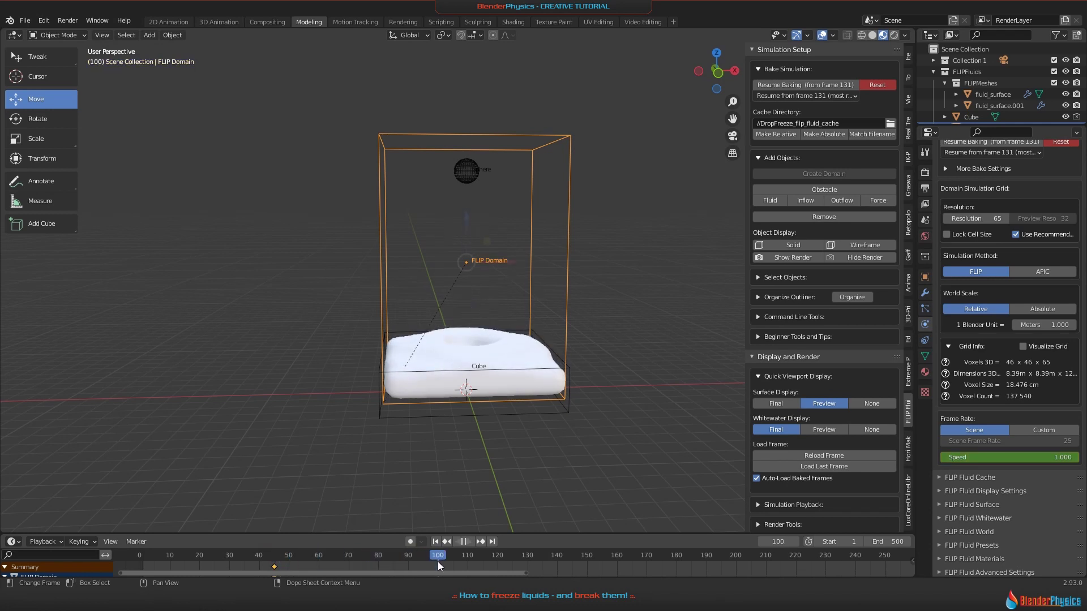
key("space")
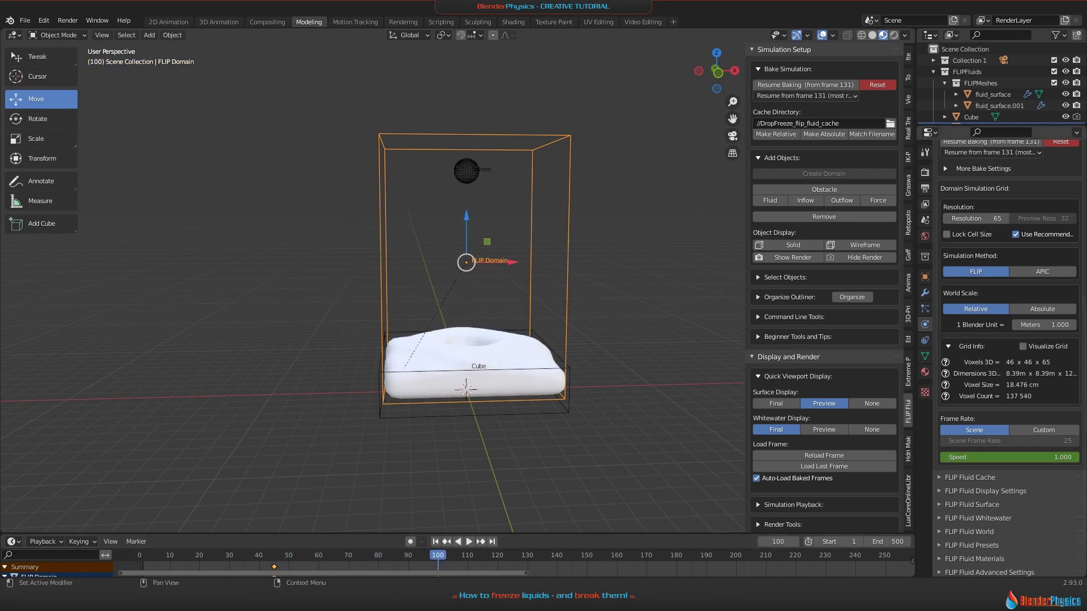
left_click(1020, 457)
type("0")
key("Return")
key("i")
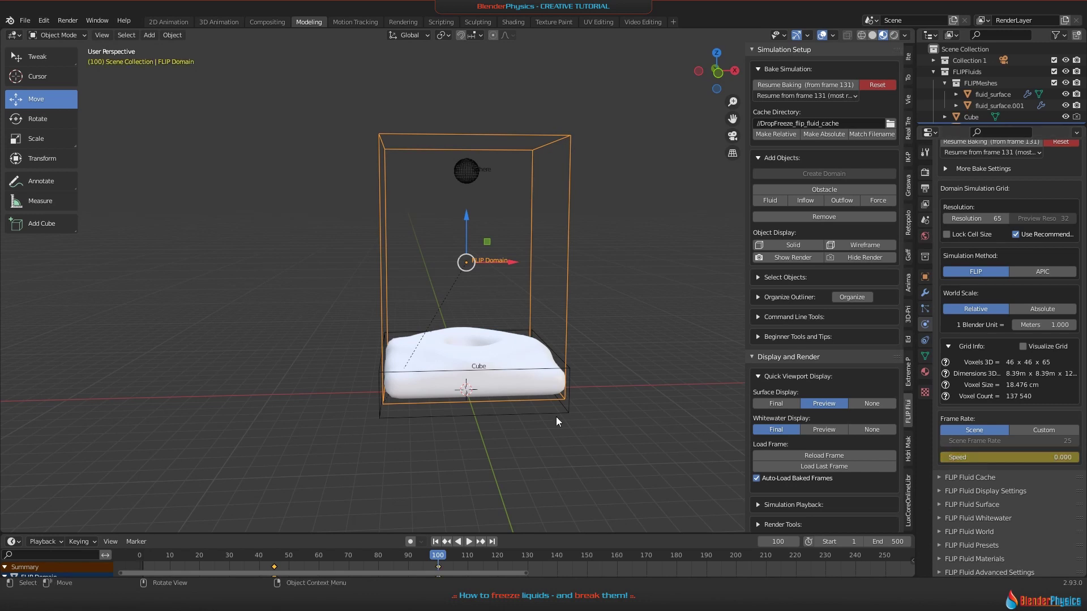
Step: Return to frame 1, reset the existing bake and bake the FLIP Fluids simulation again with the keyframed speed
key("shift+Left")
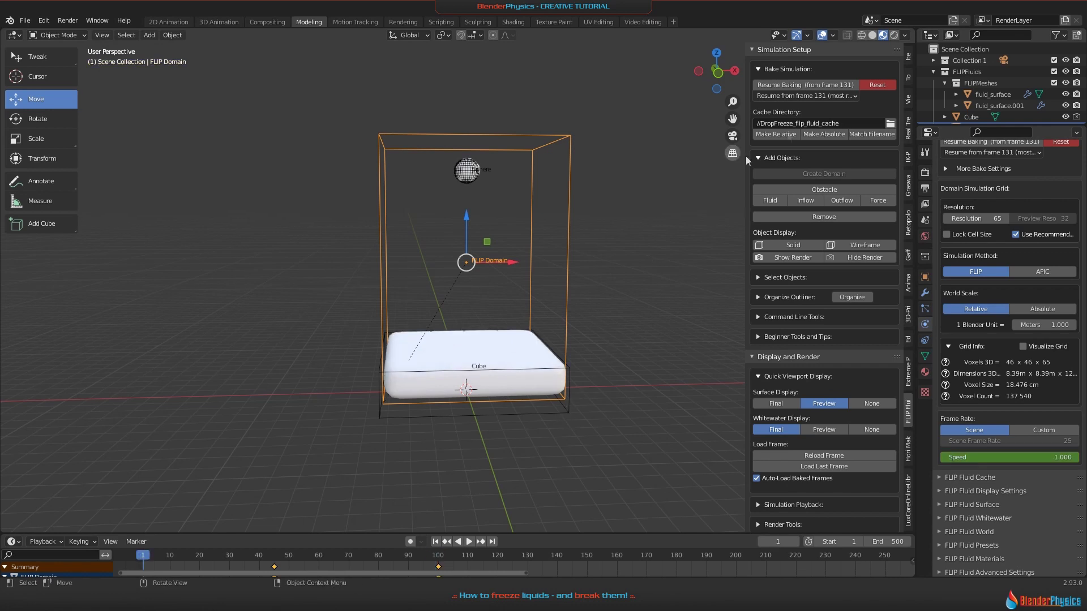
left_click(881, 84)
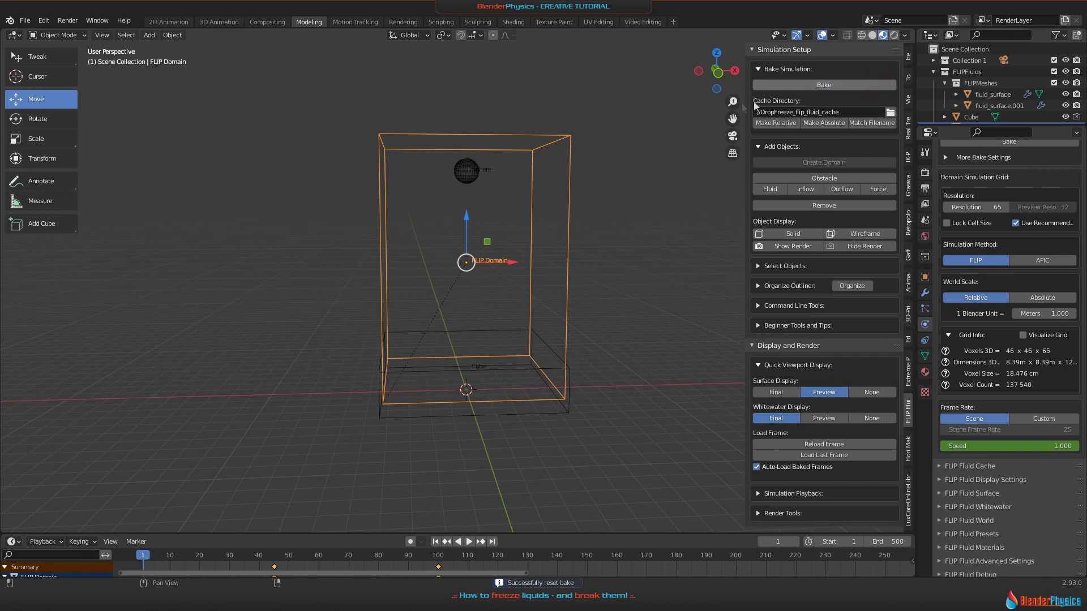
left_click(836, 85)
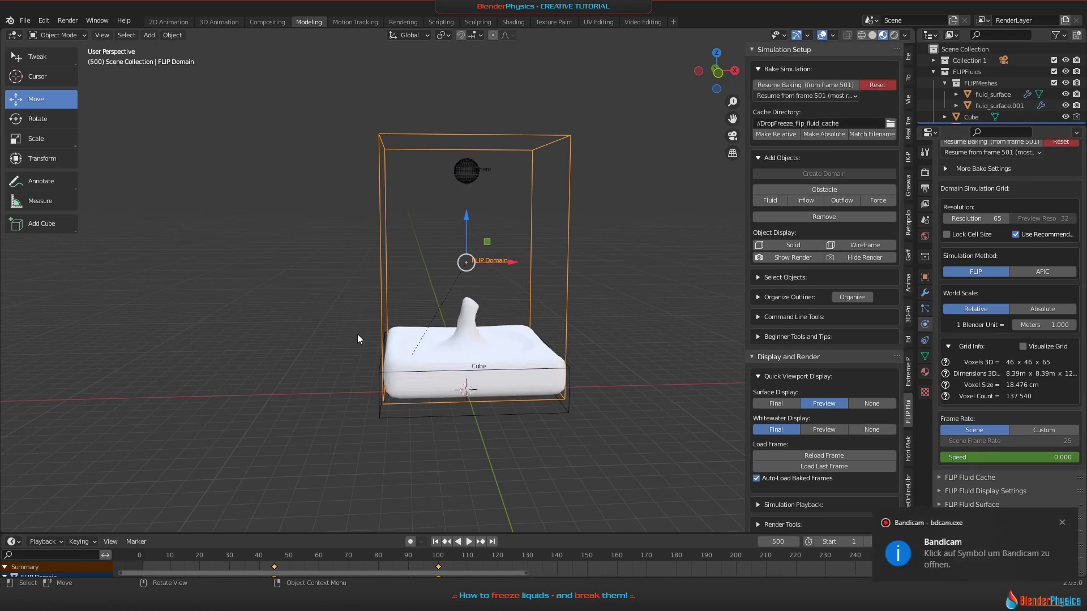
Step: Play back the new bake from frame 1 and again from around frame 32, then return to frame 7
left_click(143, 555)
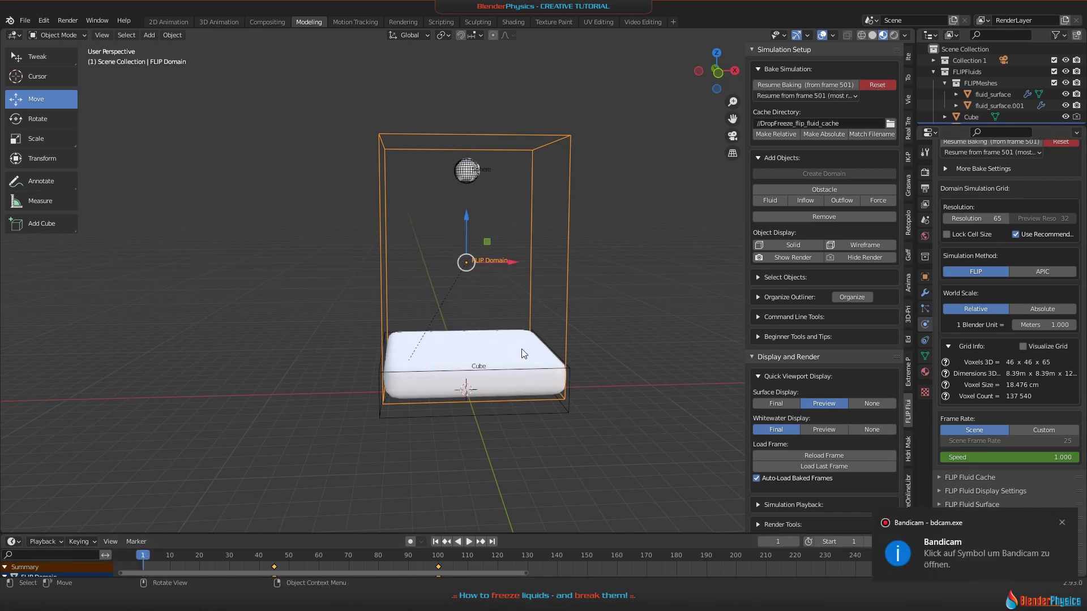
key("space")
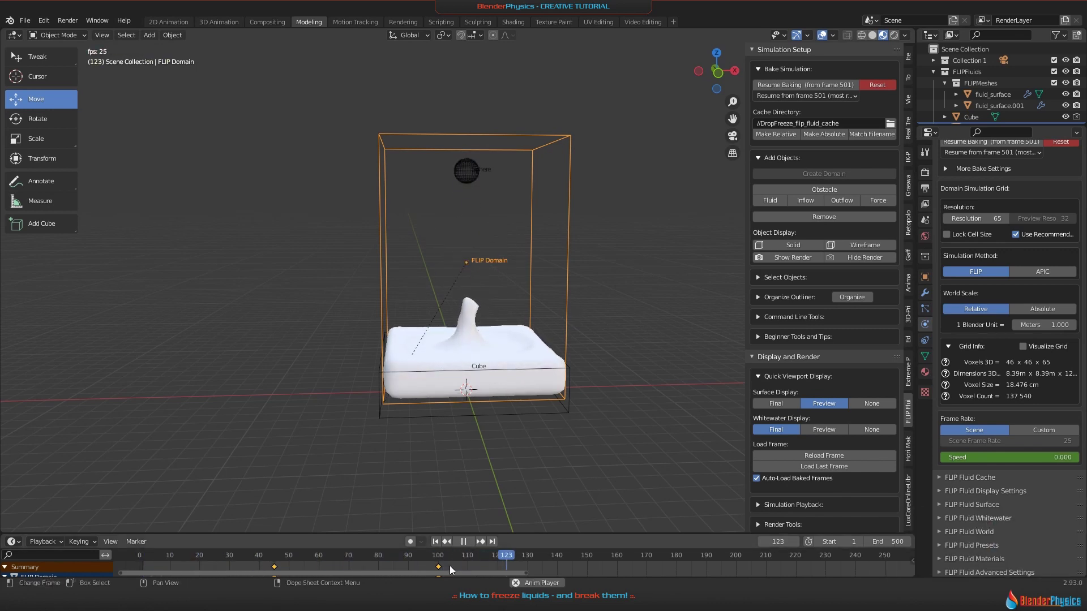
key("space")
left_click(238, 555)
key("space")
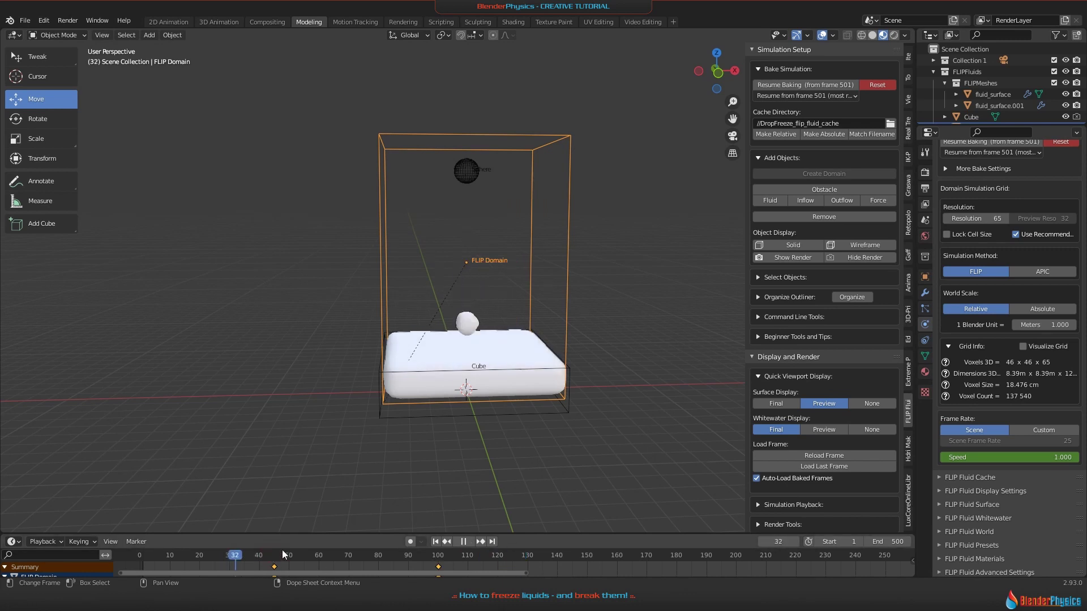
left_click_drag(221, 552, 160, 550)
key("space")
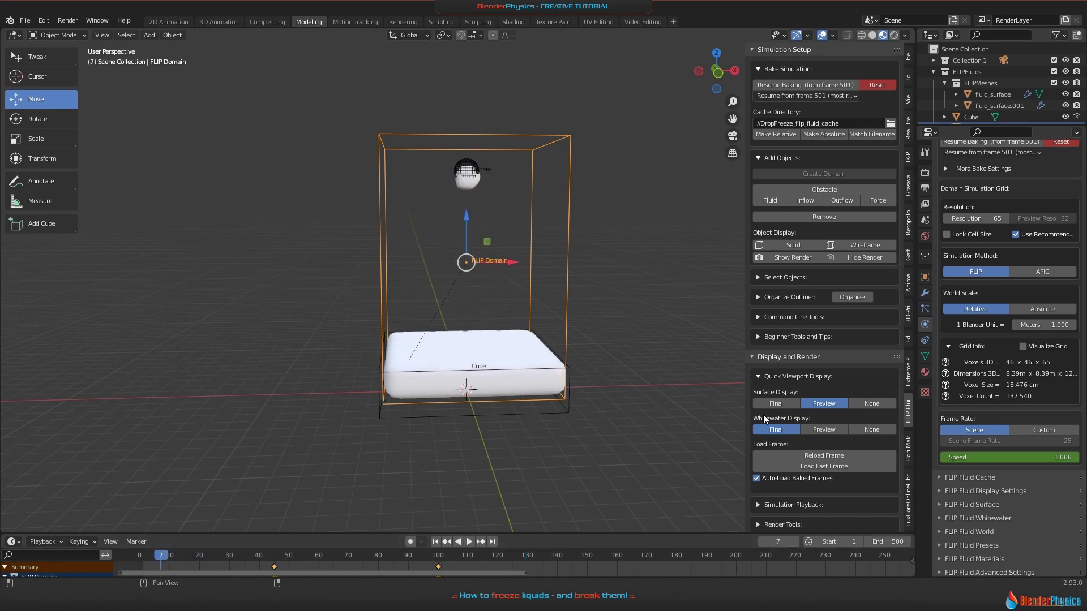
Step: Set the fluid's surface display to Final, reload the frame and play the splash through its freeze at frame 100
left_click(779, 403)
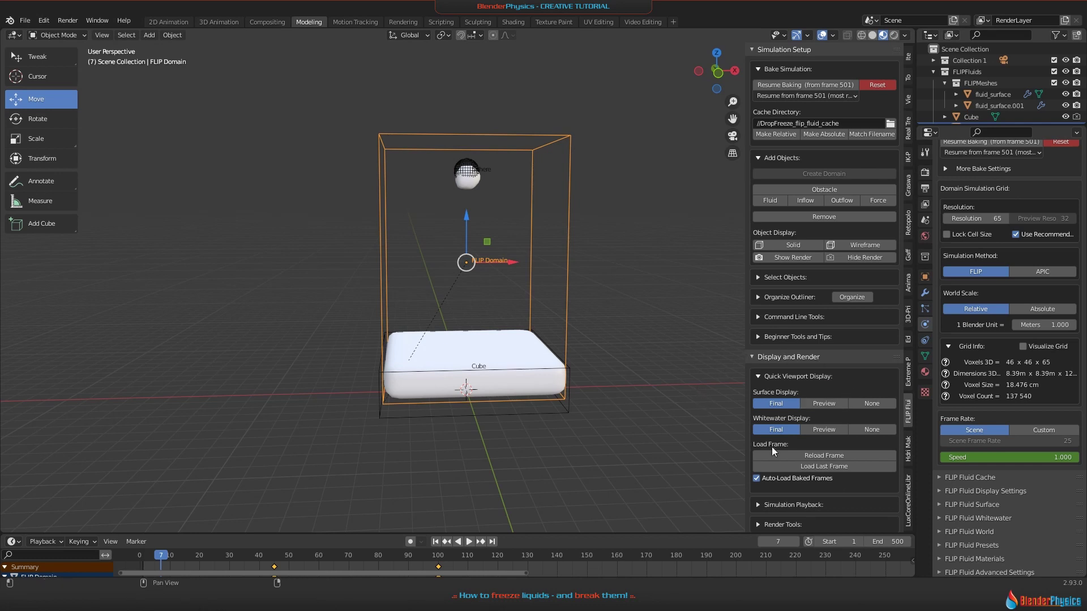
left_click(847, 455)
key("space")
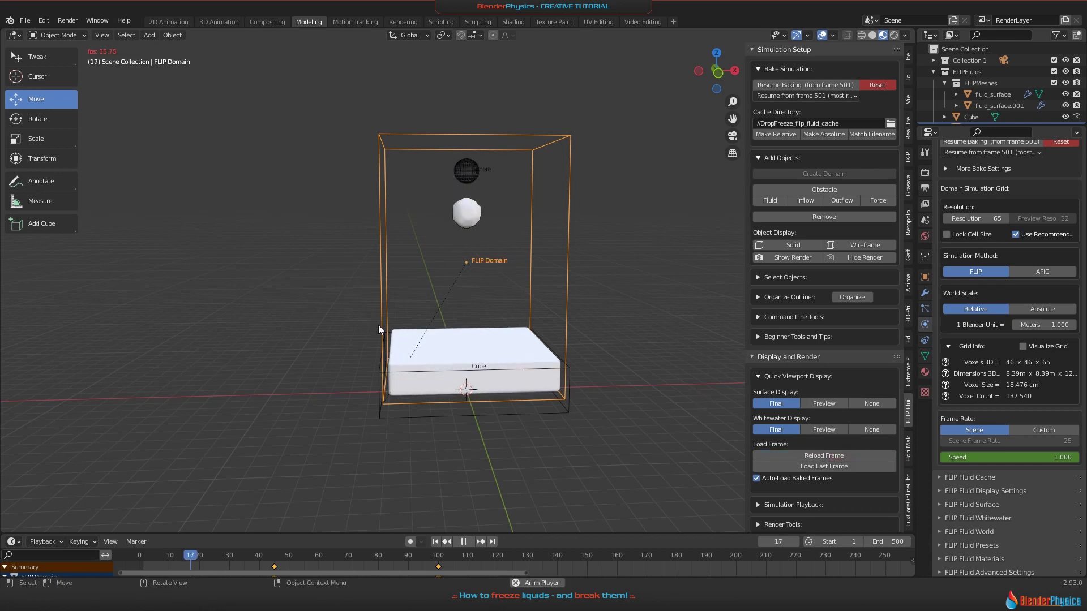
scroll(518, 395, "up", 3)
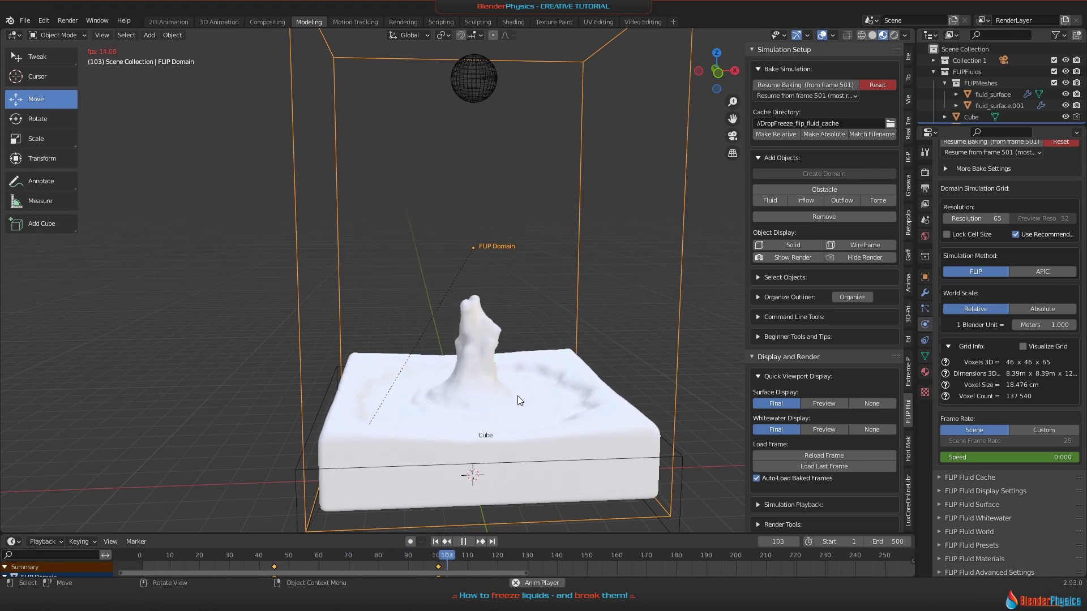
key("Escape")
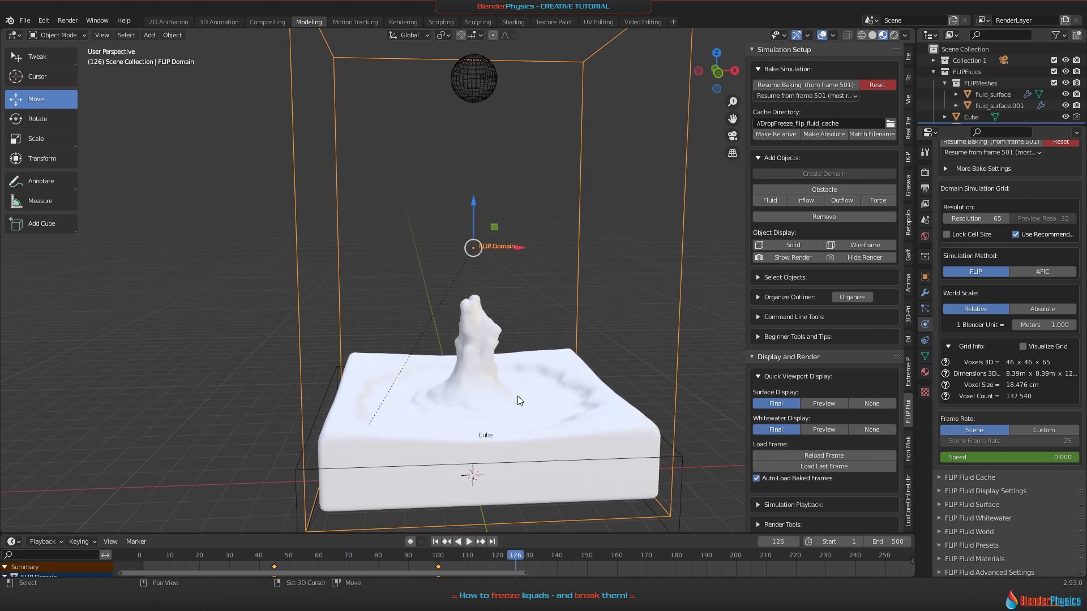
Step: Reset the FLIP domain's bake and set its grid resolution to 150
scroll(518, 395, "down", 2)
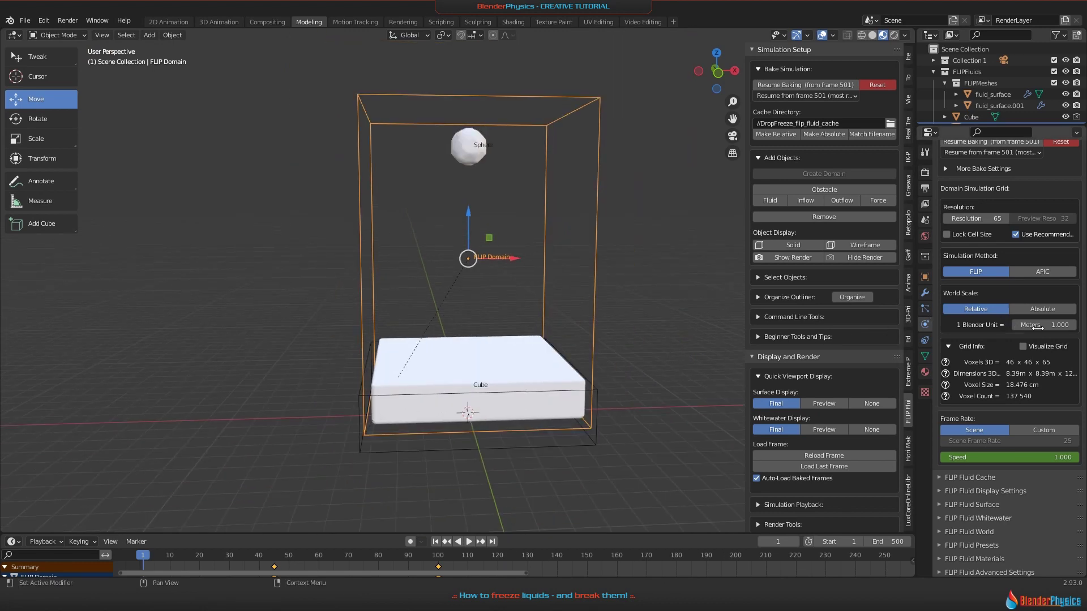
scroll(1052, 327, "up", 5)
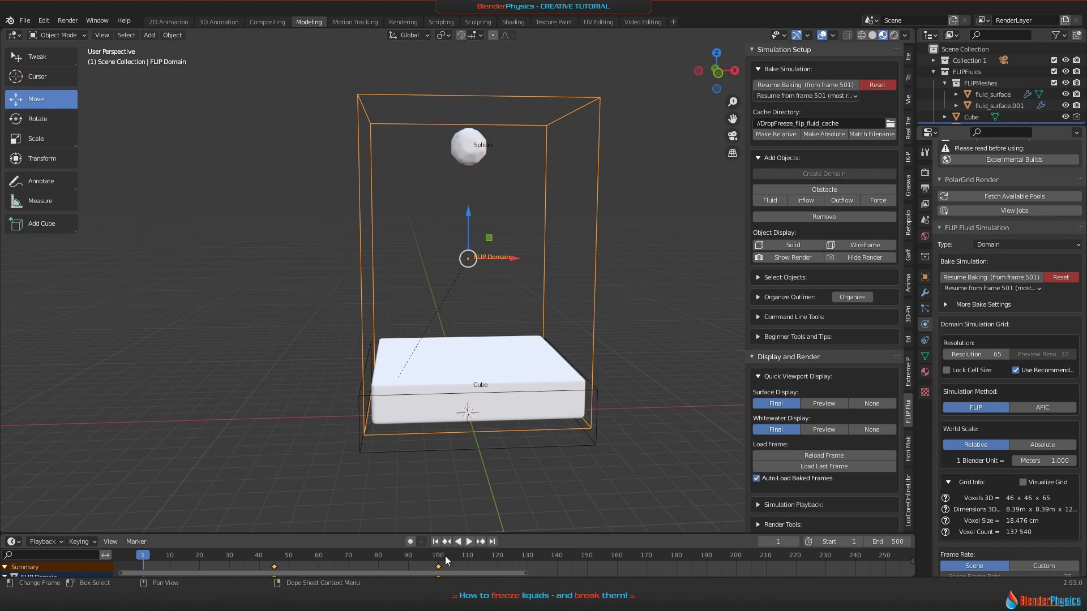
left_click(1047, 279)
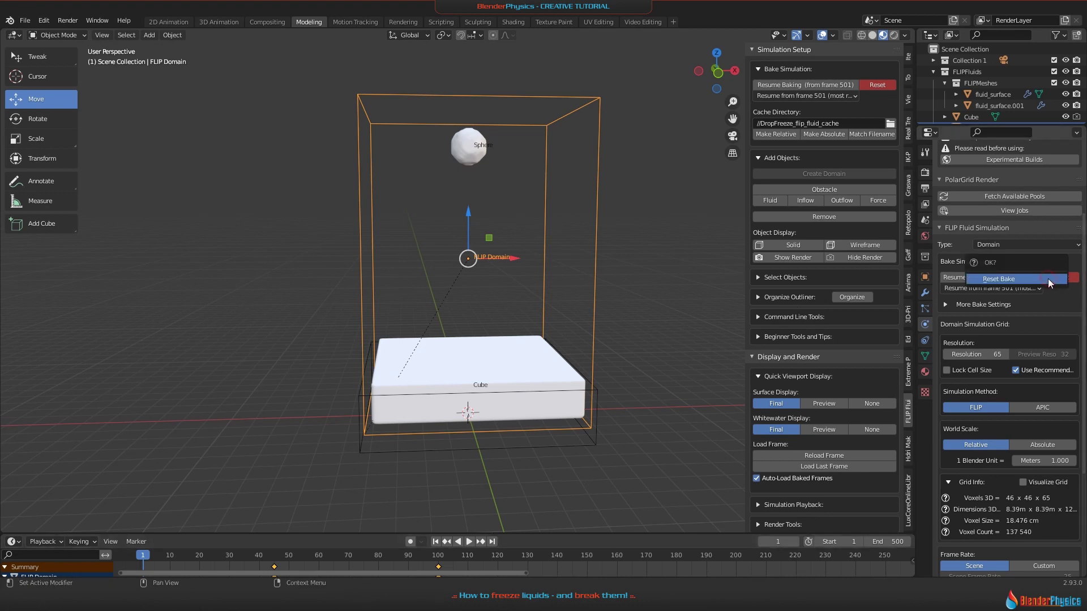
left_click(1047, 279)
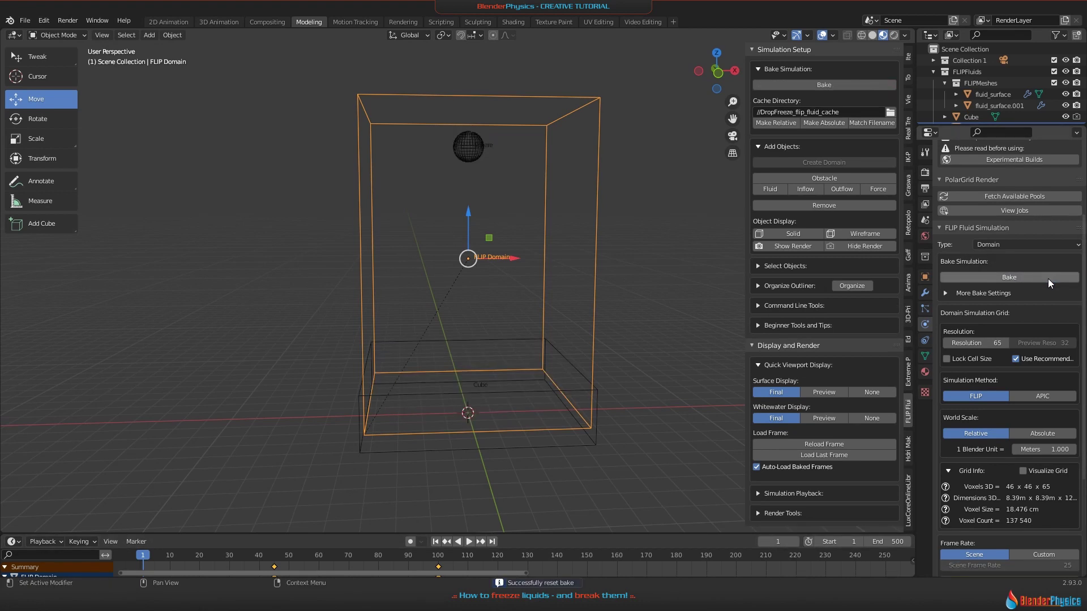
left_click(979, 344)
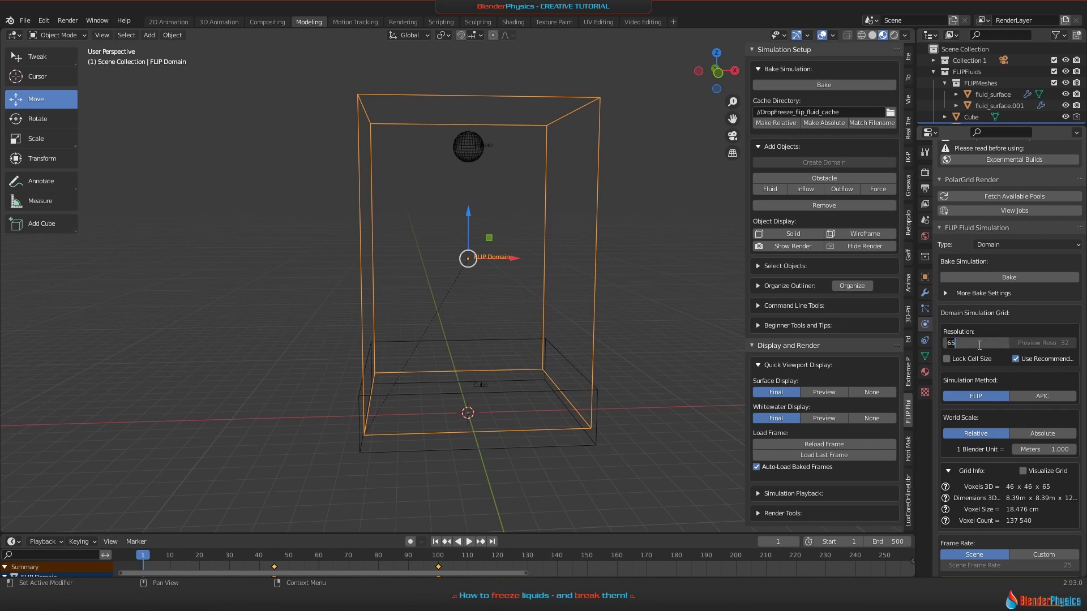
type("150")
key("Return")
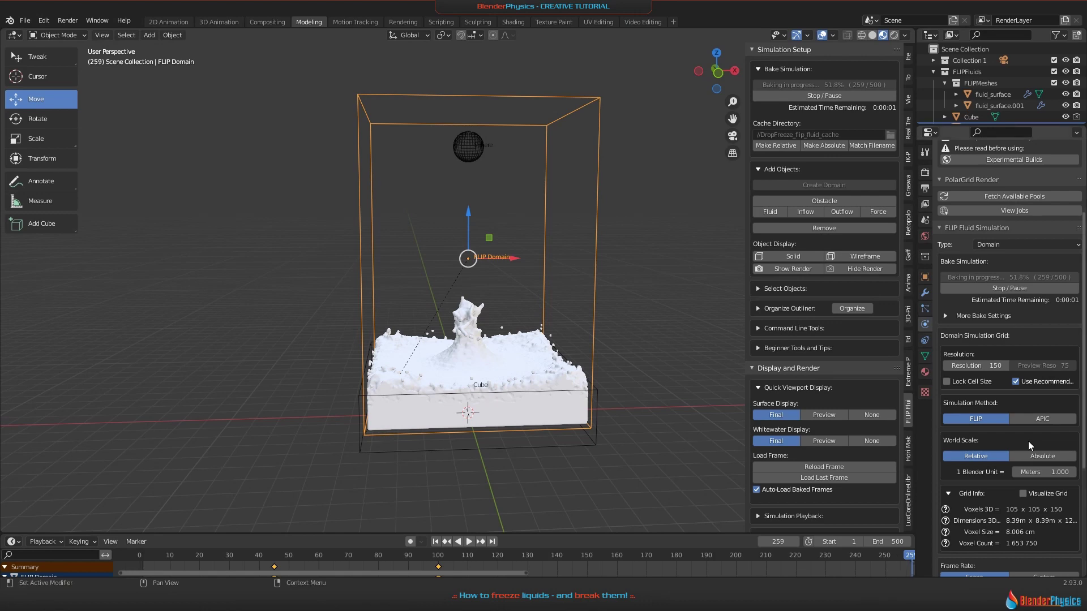
Step: Stop the running high-resolution bake once it has passed frame 300
scroll(1028, 442, "down", 2)
scroll(1027, 440, "up", 5)
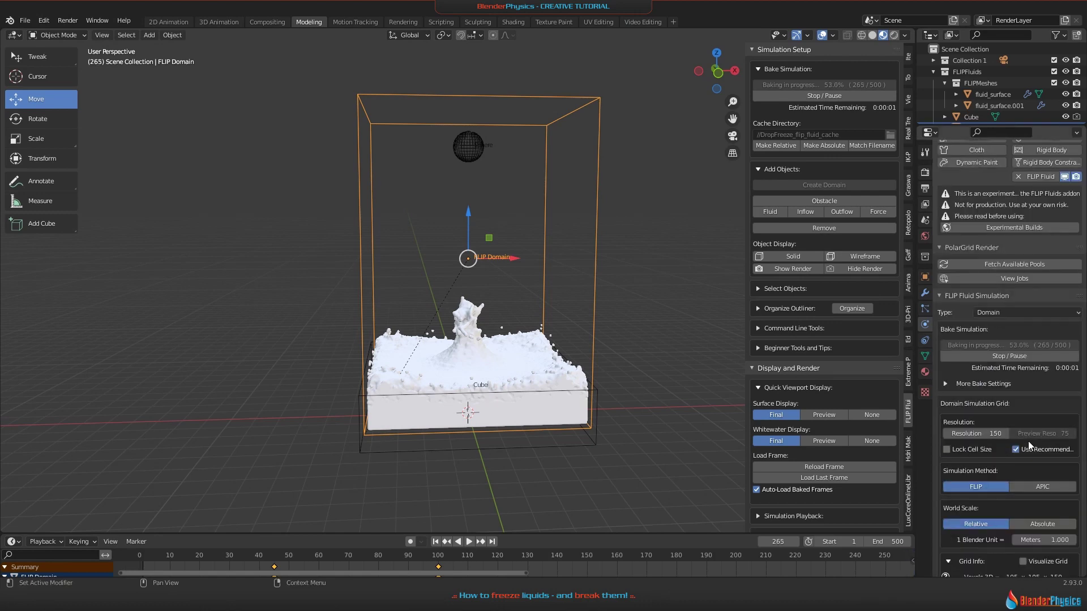
scroll(1028, 441, "down", 4)
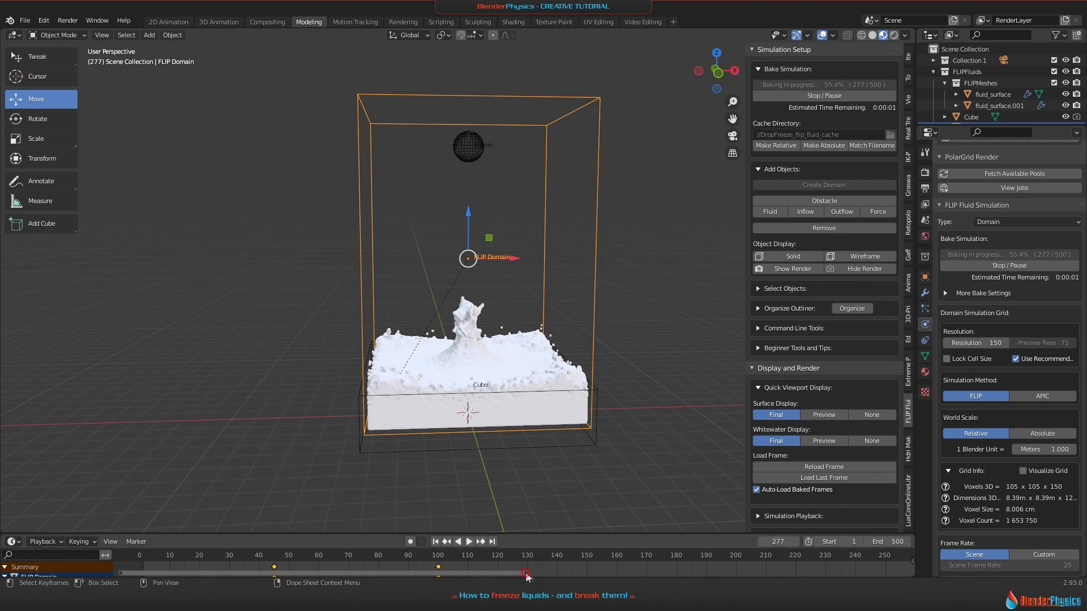
key("b")
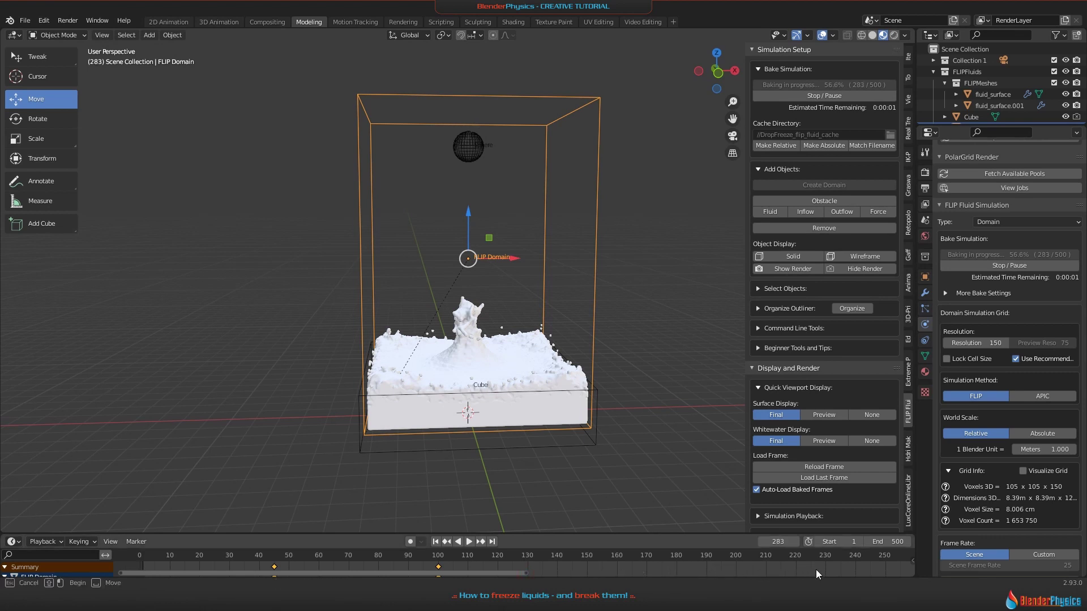
key("Escape")
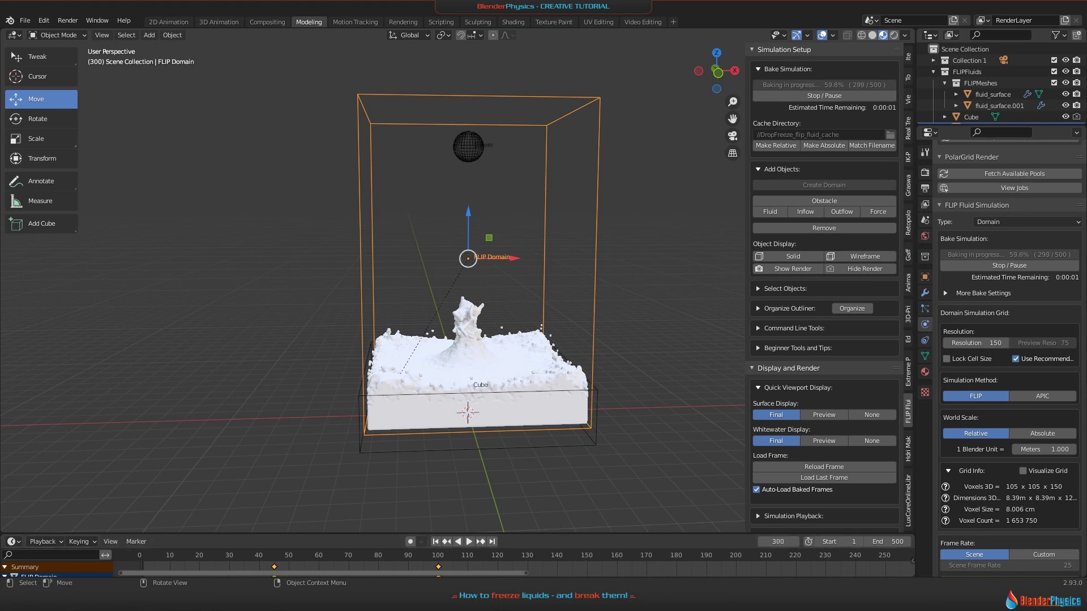
left_click(809, 96)
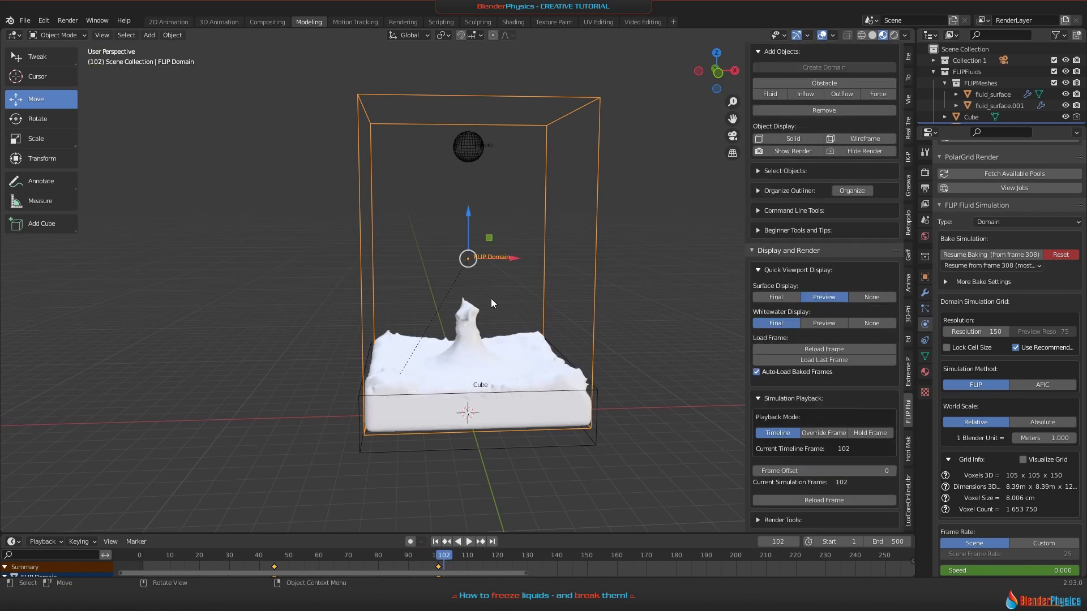
Step: Go back to frame 1 and switch the viewport to rendered shading with the render settings open
key("shift+Left")
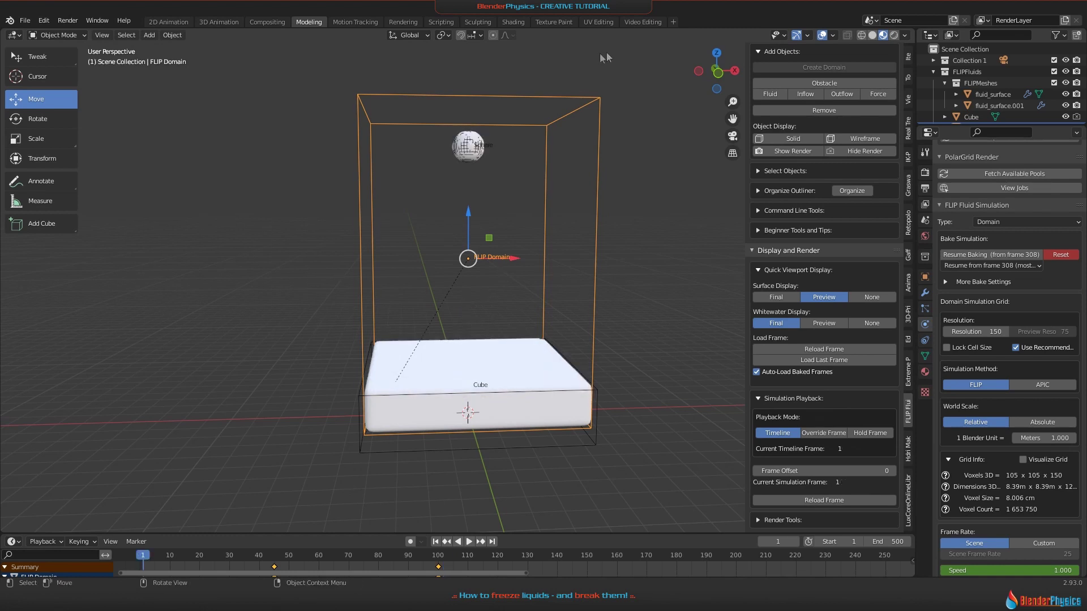
middle_click_drag(501, 355, 450, 193)
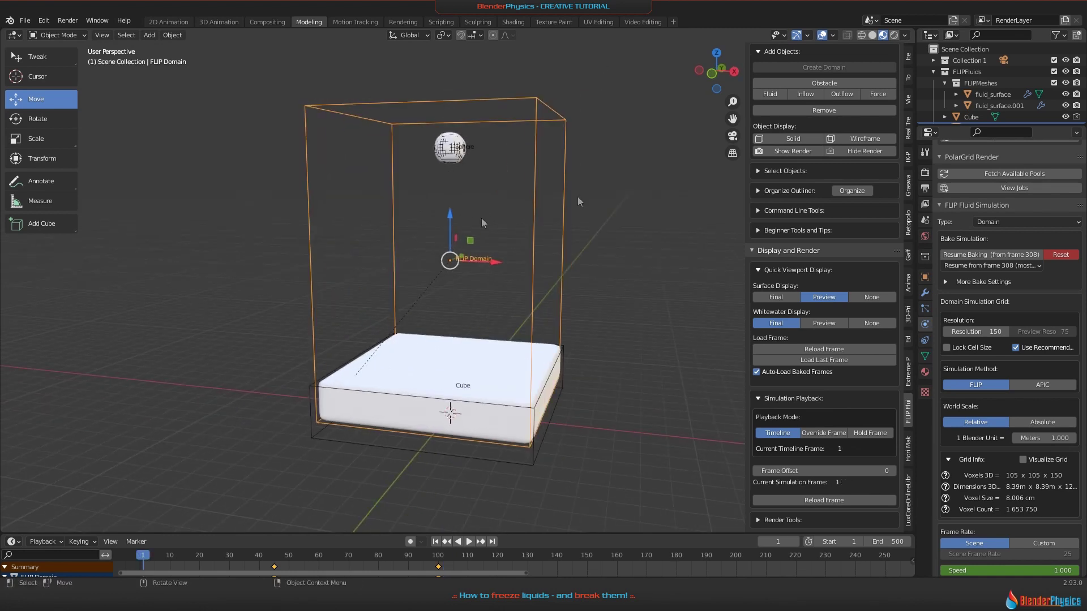
scroll(971, 246, "up", 5)
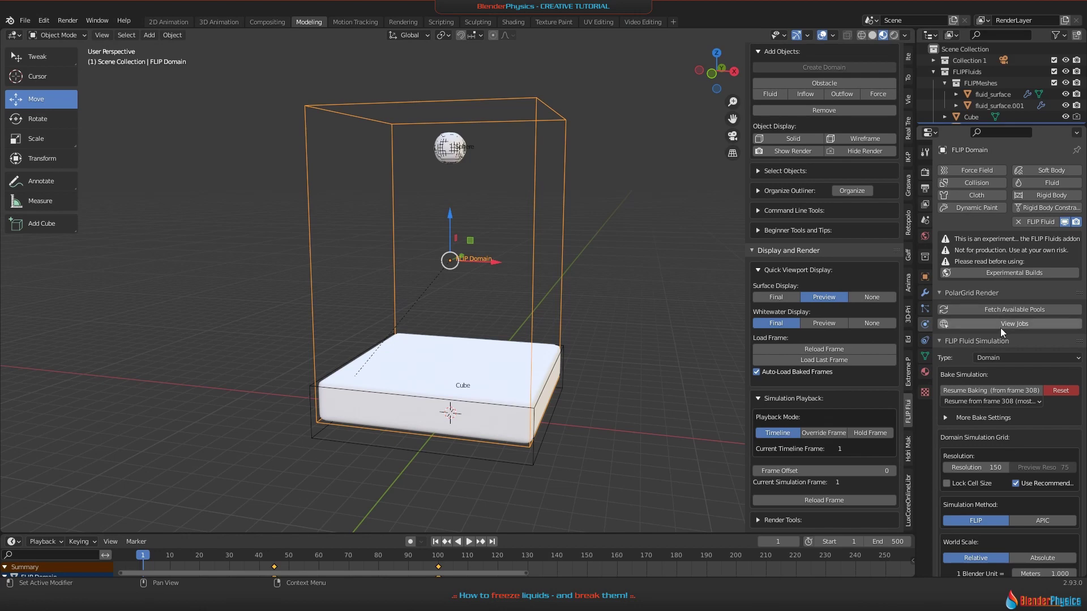
left_click(924, 172)
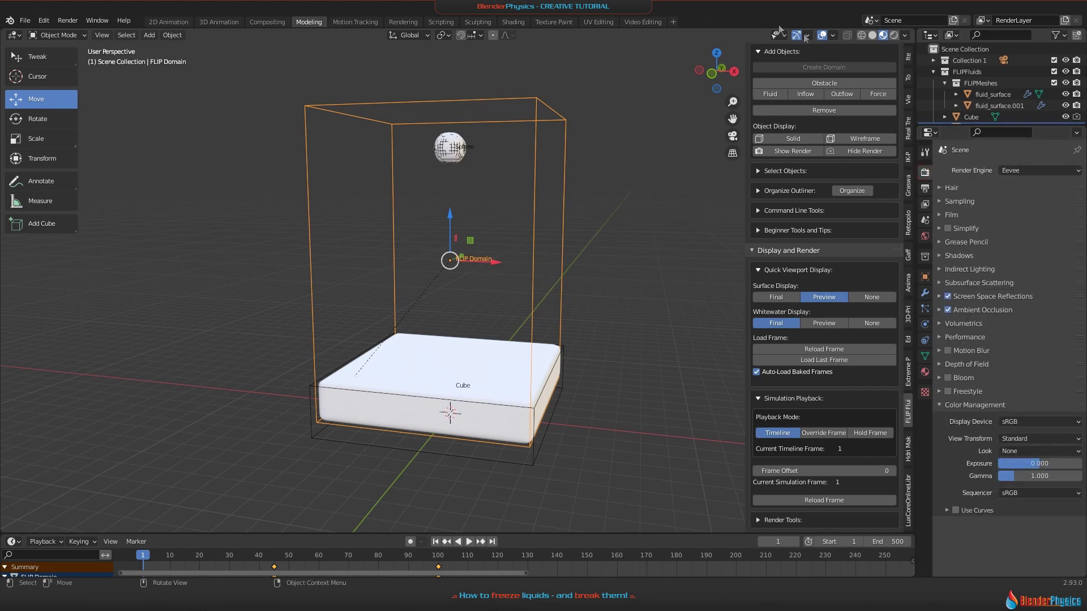
left_click(894, 35)
middle_click_drag(539, 296, 564, 294)
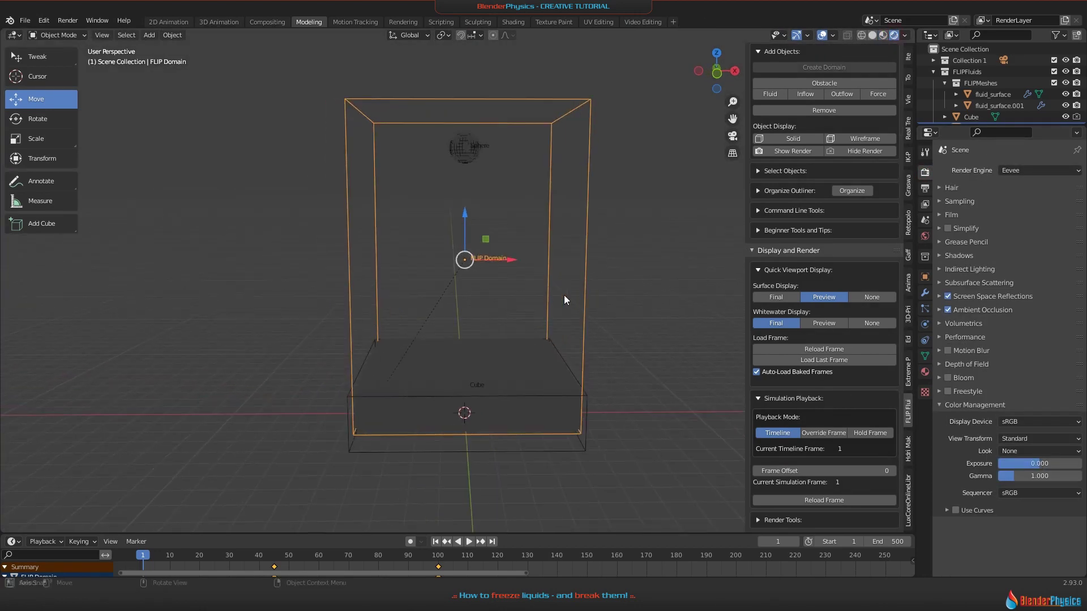
Step: Set the render engine to Cycles with GPU Compute as the device
left_click(1018, 170)
left_click(1021, 212)
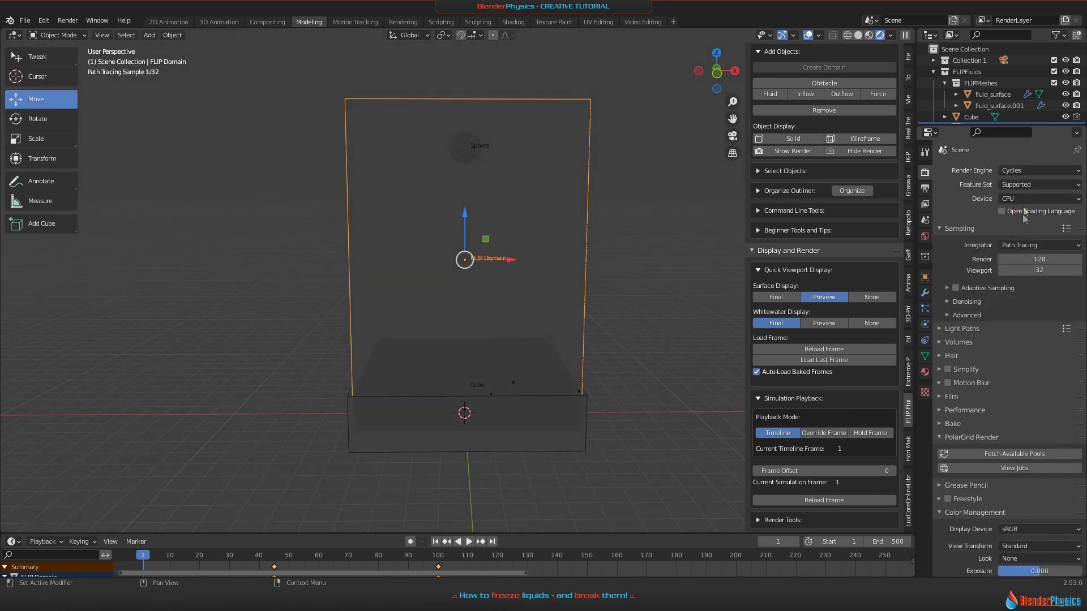
left_click(1020, 201)
left_click(1018, 223)
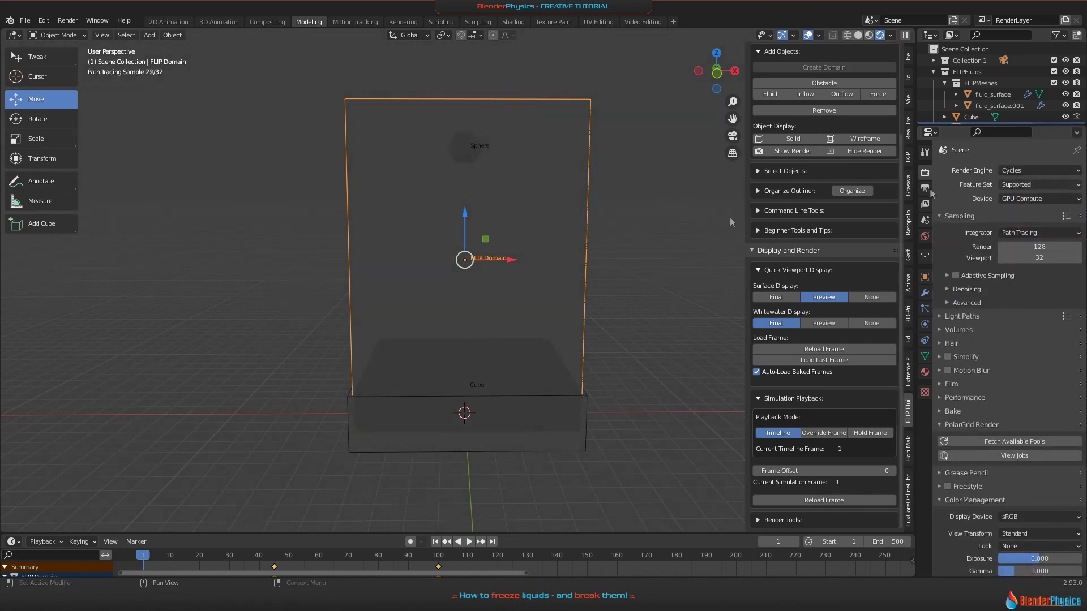
Step: Add the 1k roofless_ruins HDRI from the Abandoned category of HDRi Maker as the scene background
middle_click_drag(533, 285, 704, 284)
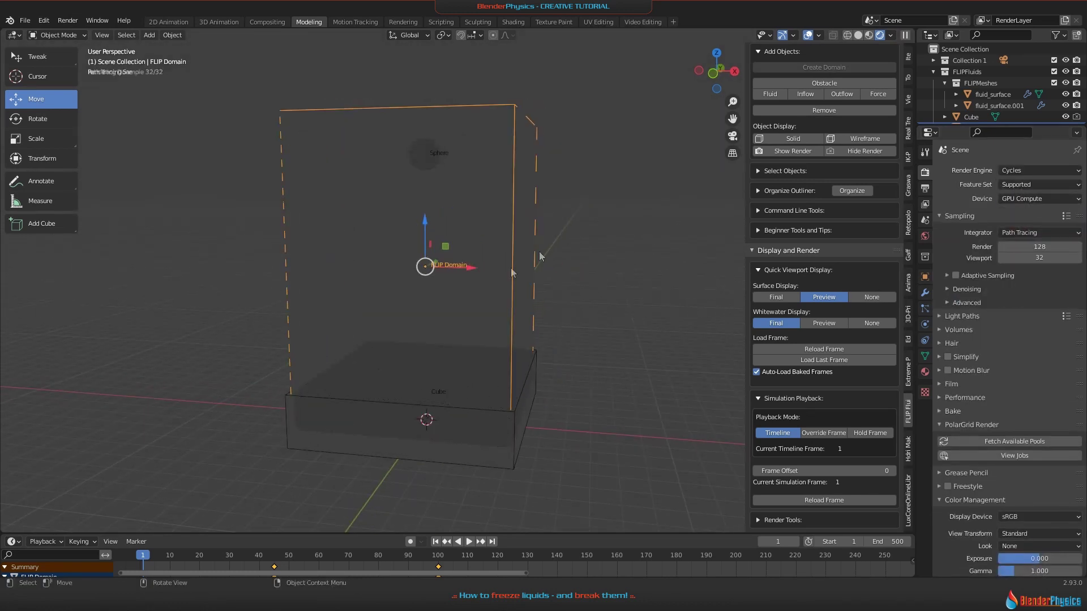
middle_click_drag(511, 273, 501, 365)
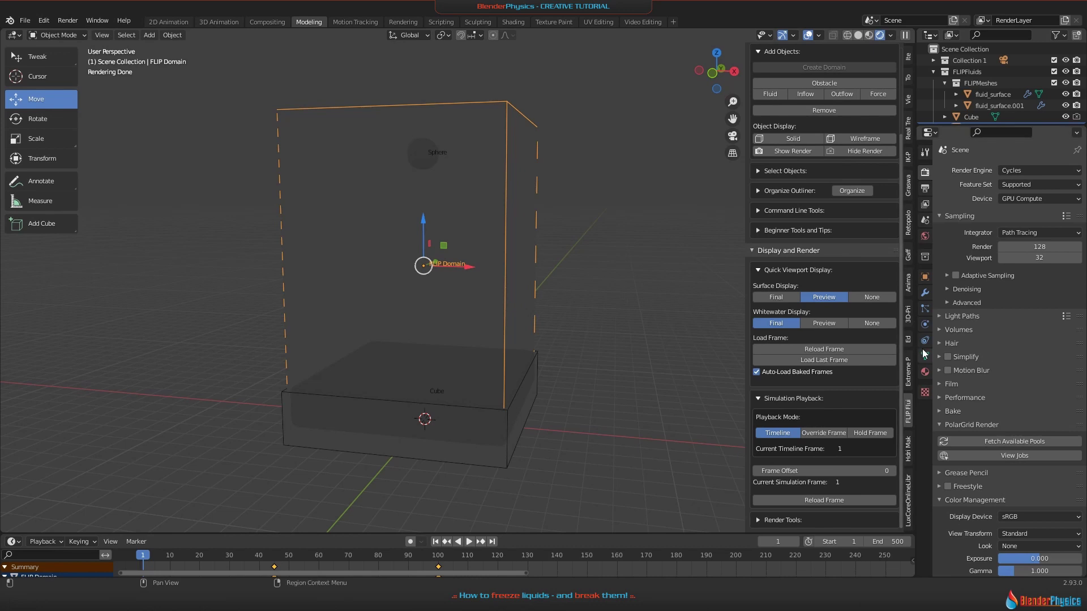
left_click(909, 454)
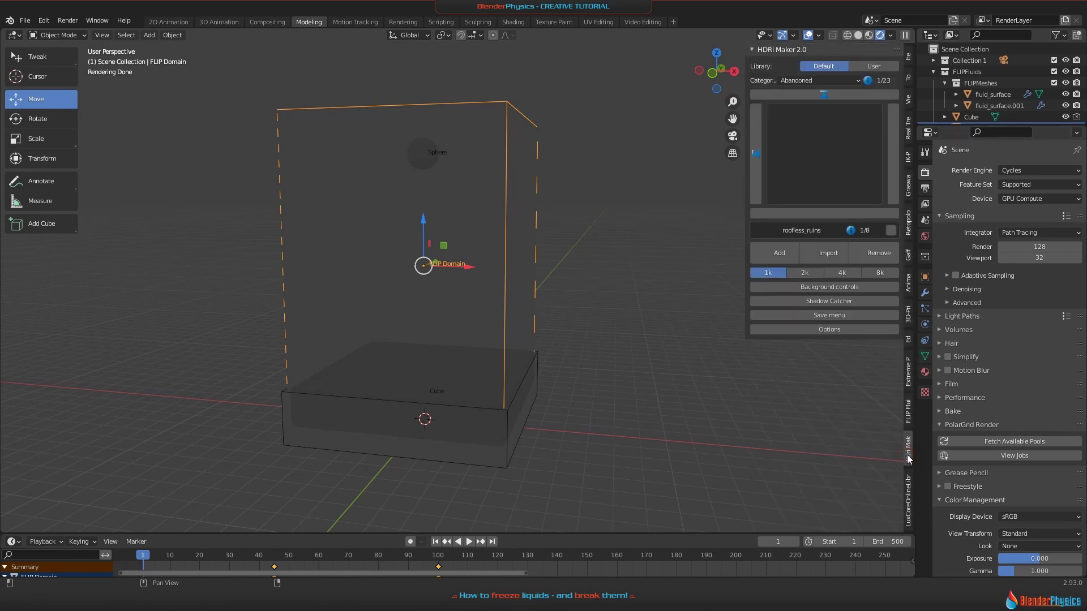
left_click(784, 253)
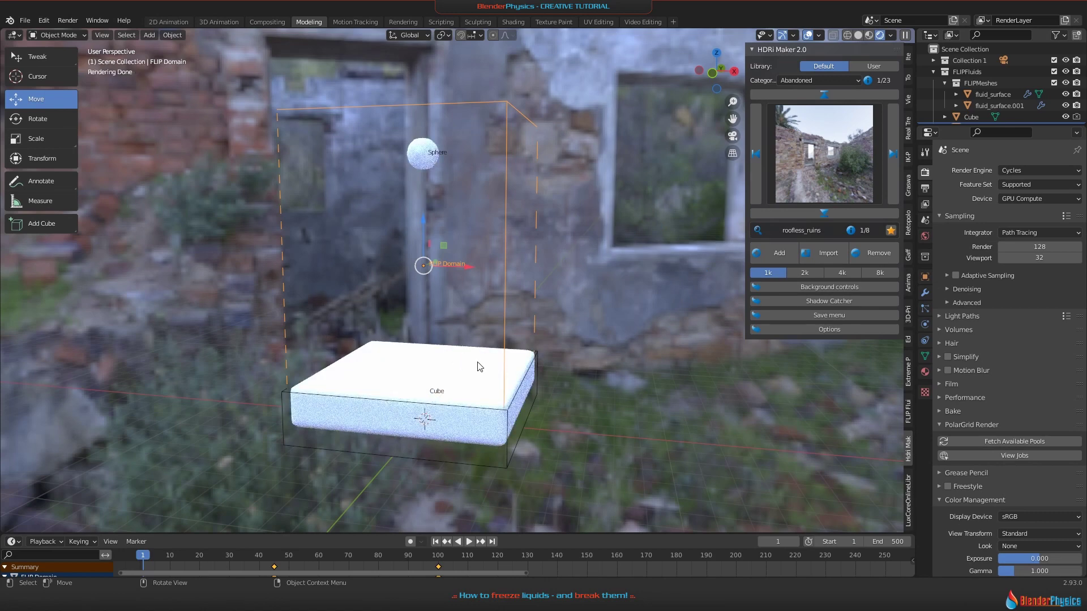
Step: Hide the HDRI background from the camera by turning off Camera in the world's Ray Visibility settings
middle_click_drag(479, 367, 471, 366, "shift")
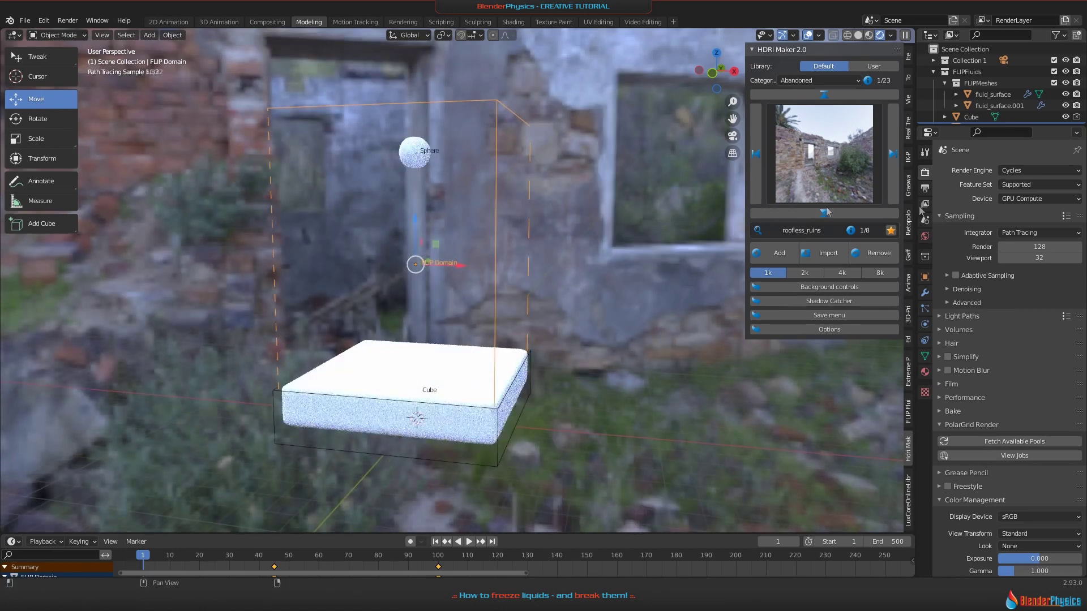
left_click(923, 238)
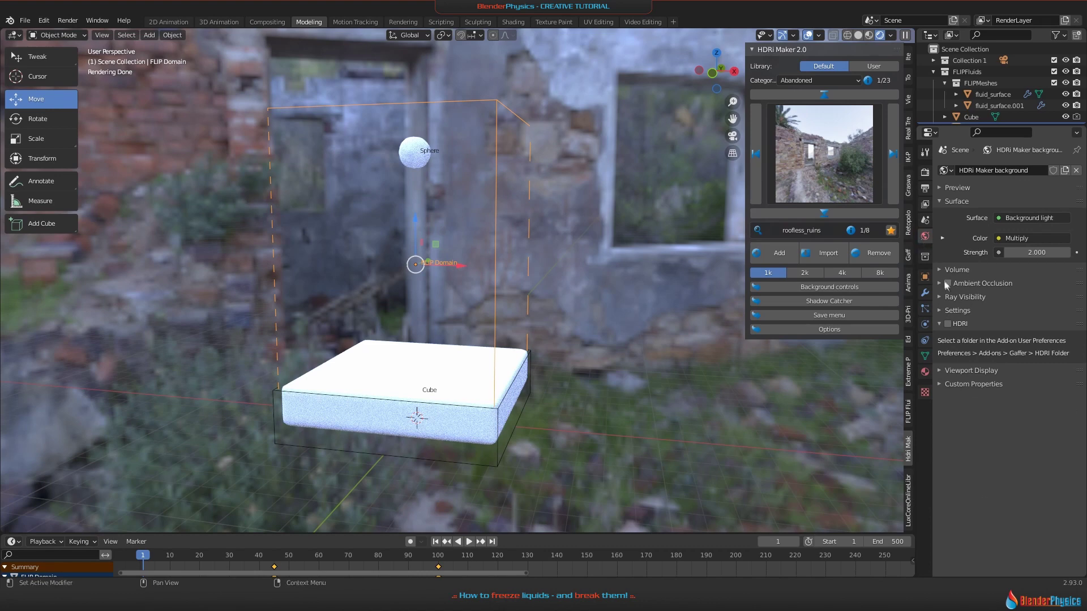
left_click(942, 295)
left_click(1000, 314)
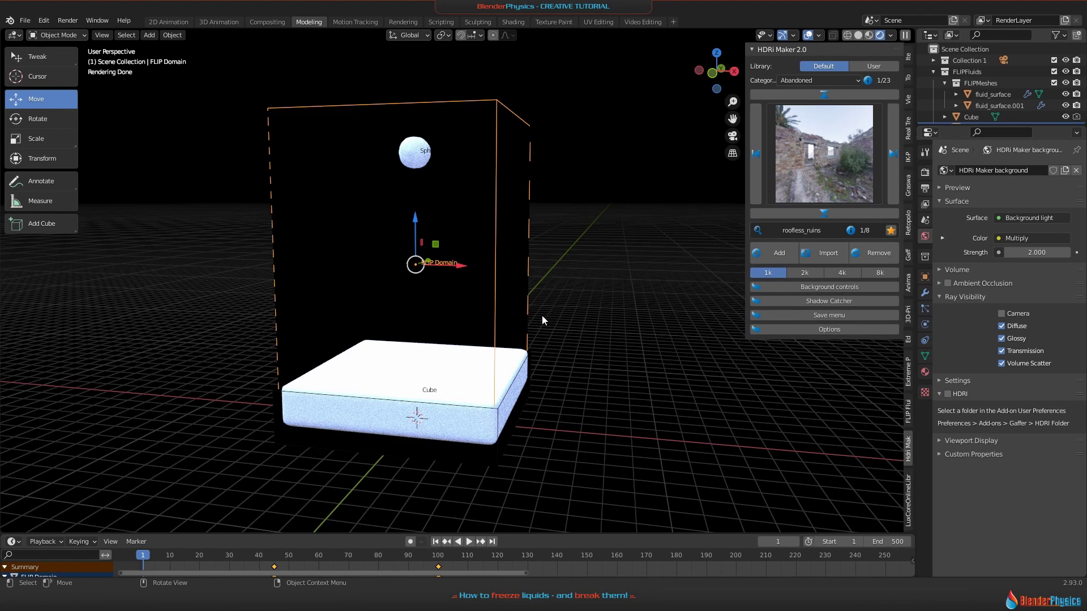
middle_click_drag(572, 405, 582, 388, "shift")
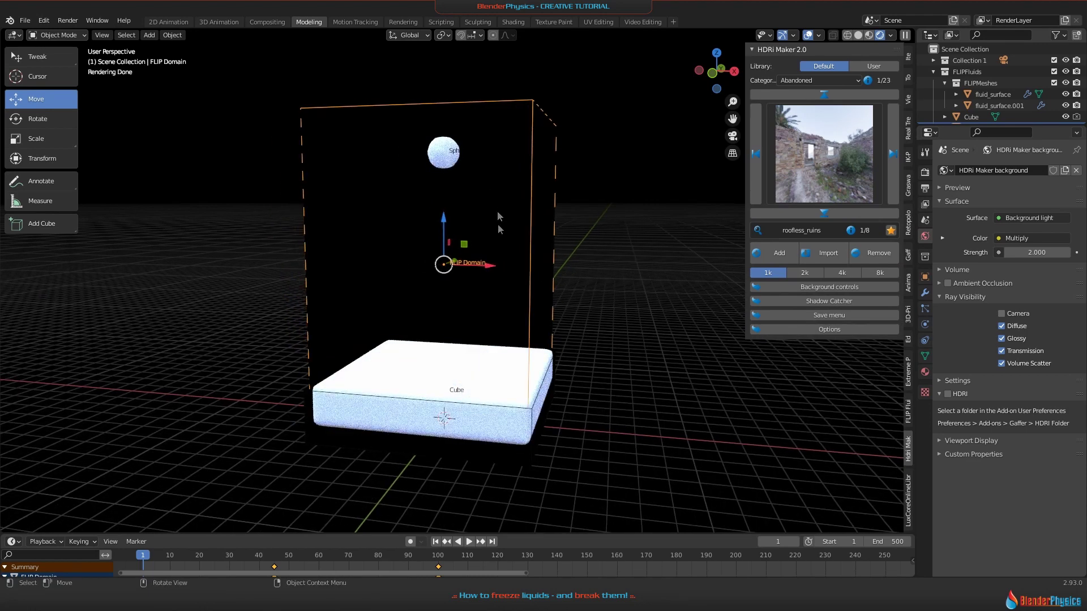
Step: Try a transmission roughness of about 0.55 on the fluid surface's FF Water (clear) material and return it to 0
left_click(401, 358)
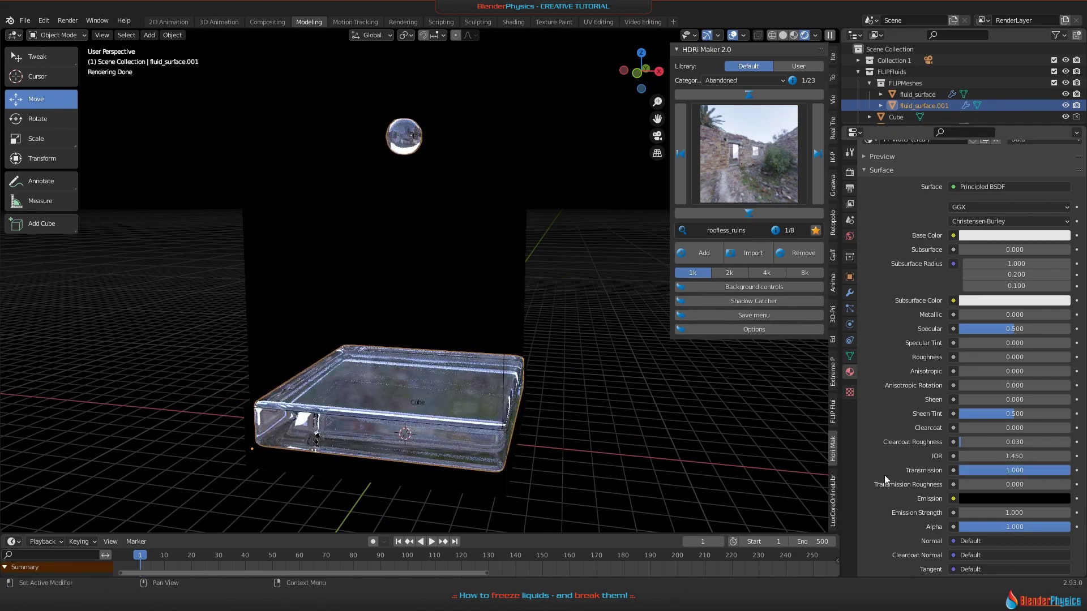
left_click_drag(1019, 485, 1080, 484)
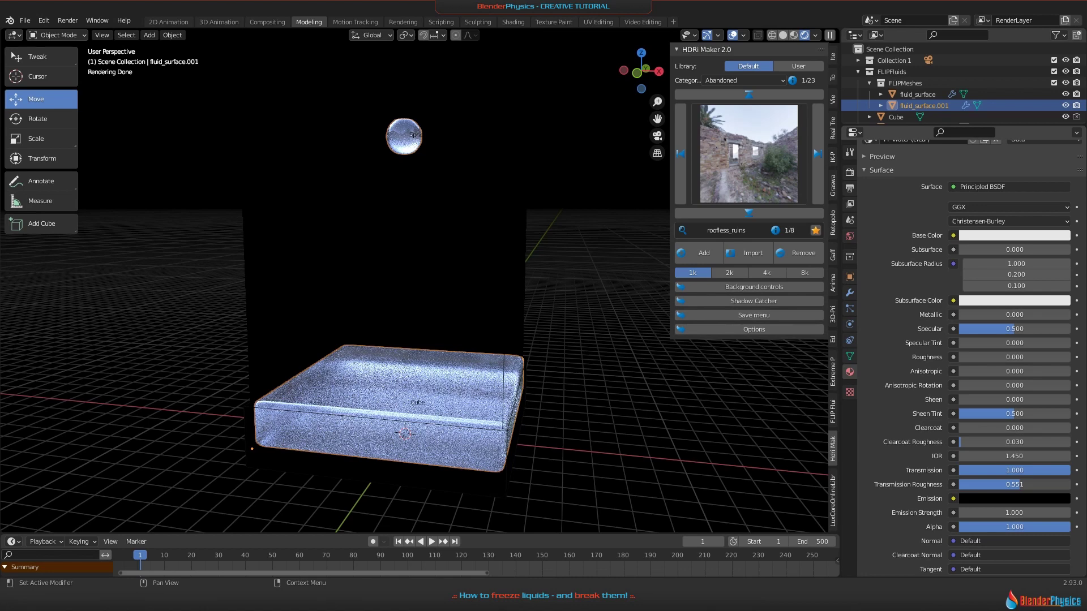
left_click_drag(1012, 485, 958, 484)
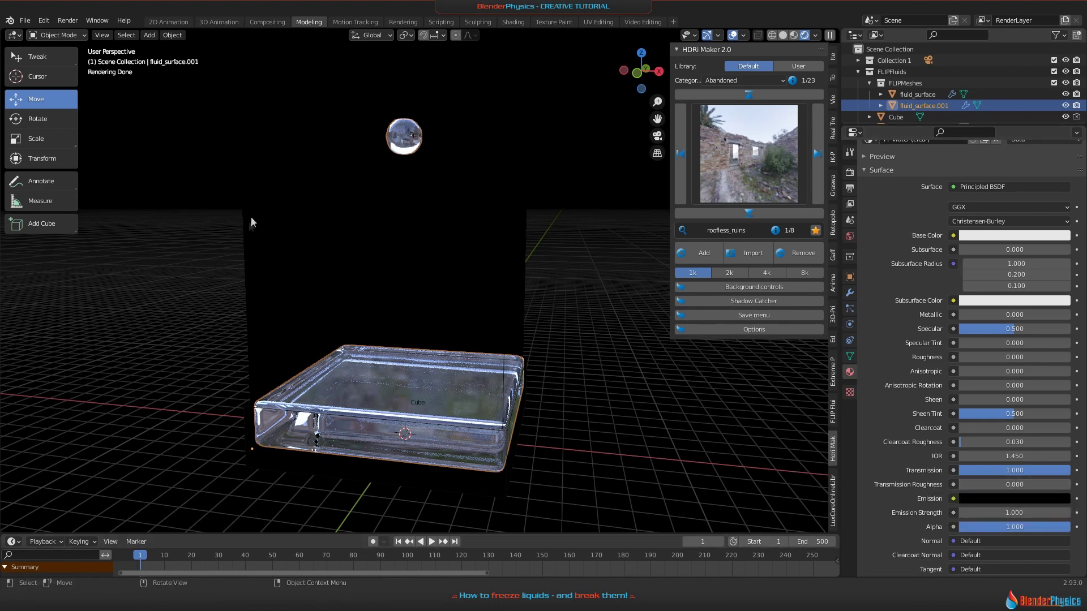
Step: Insert a keyframe at frame 45 for the fluid surface material's transmission roughness of 0
left_click(247, 277)
left_click(260, 556)
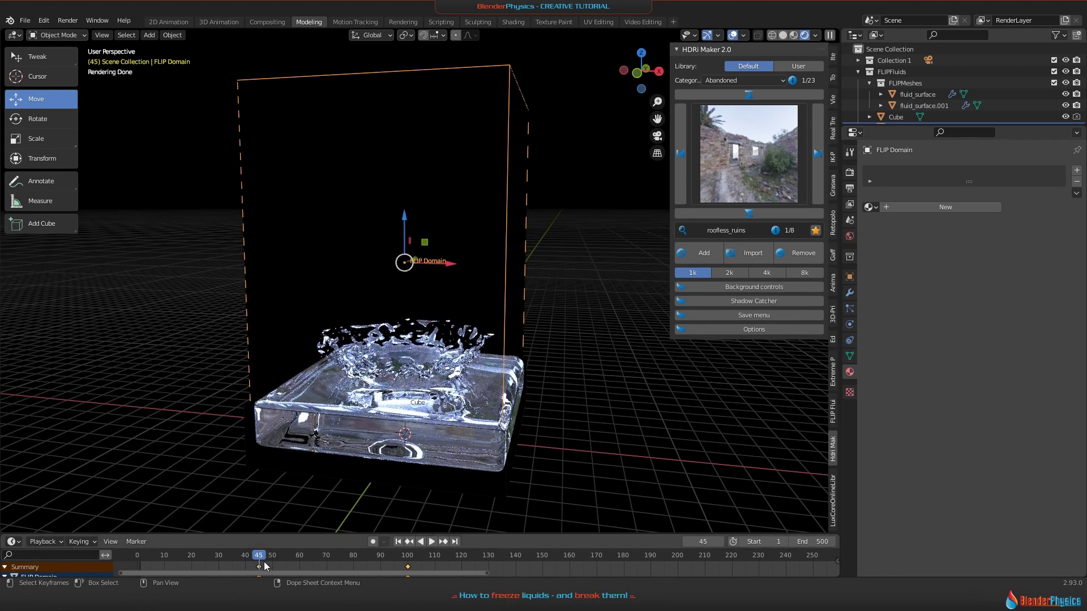
left_click(342, 426)
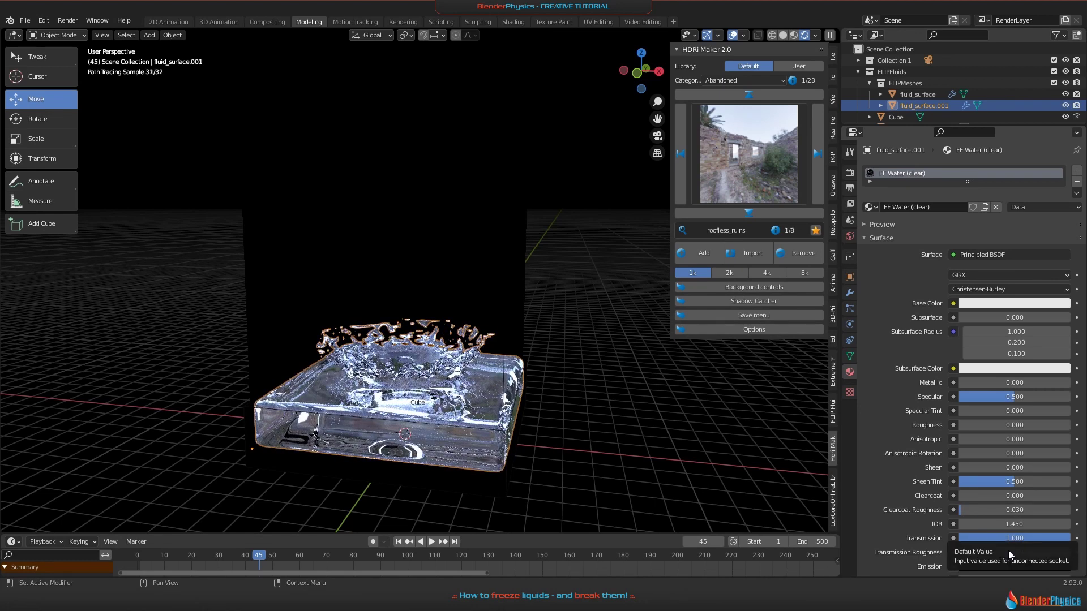
key("i")
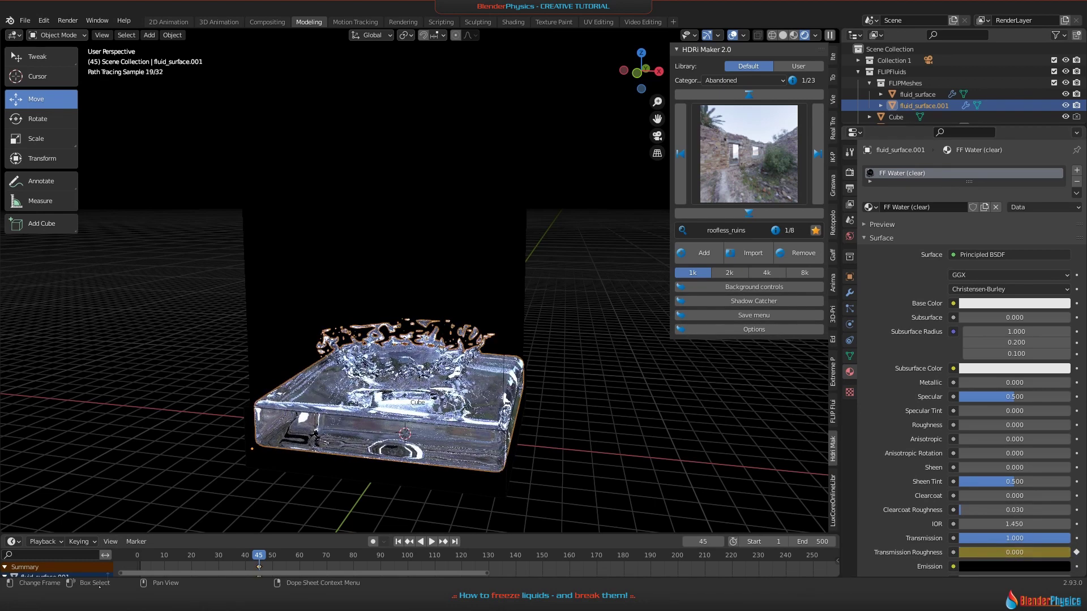
Step: Set the fluid surface material's transmission roughness to 0.4 at frame 100 and insert a keyframe for it
left_click(396, 261)
left_click_drag(399, 558, 409, 559)
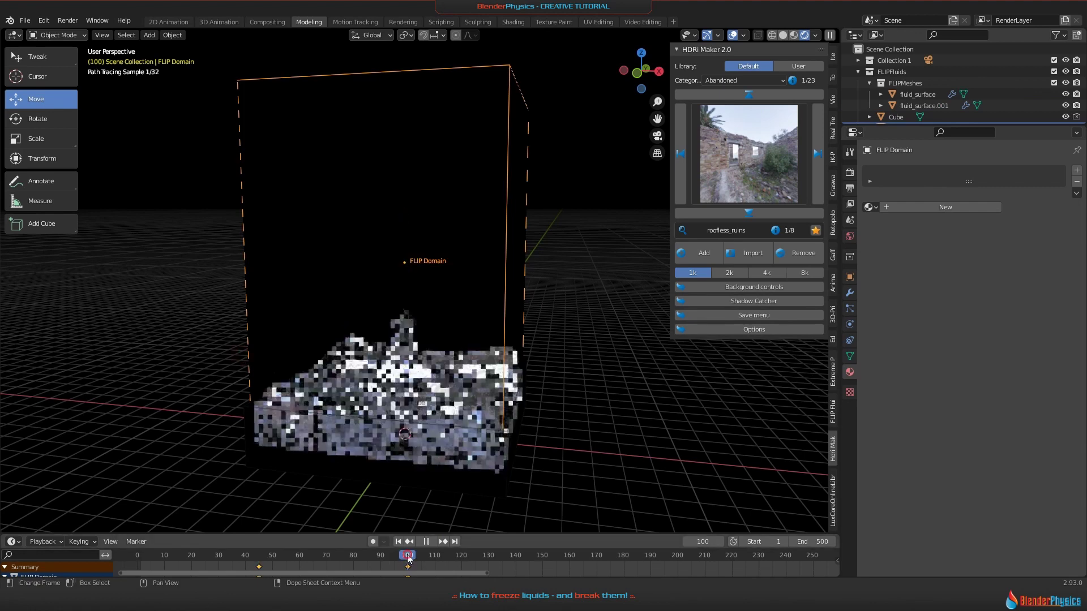
left_click(430, 368)
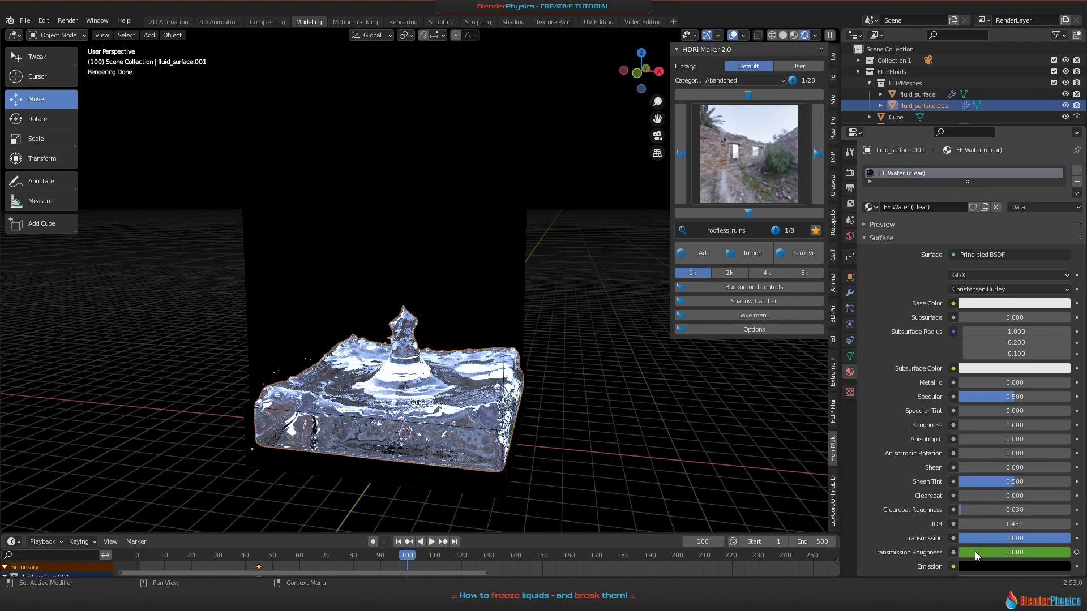
left_click_drag(975, 557, 1012, 553)
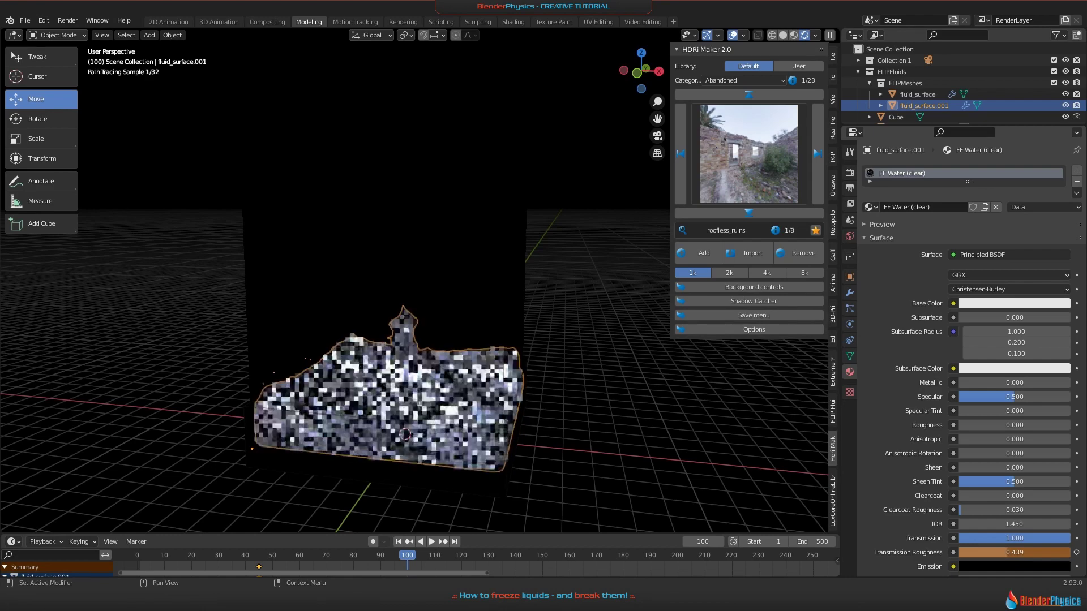
left_click(1013, 552)
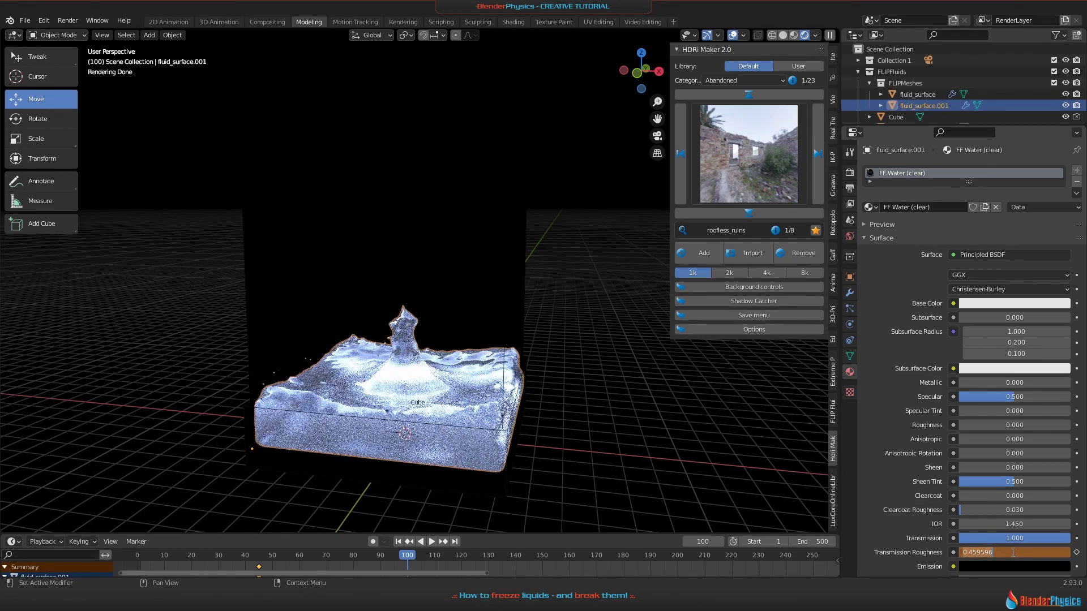
type("0.4")
key("Return")
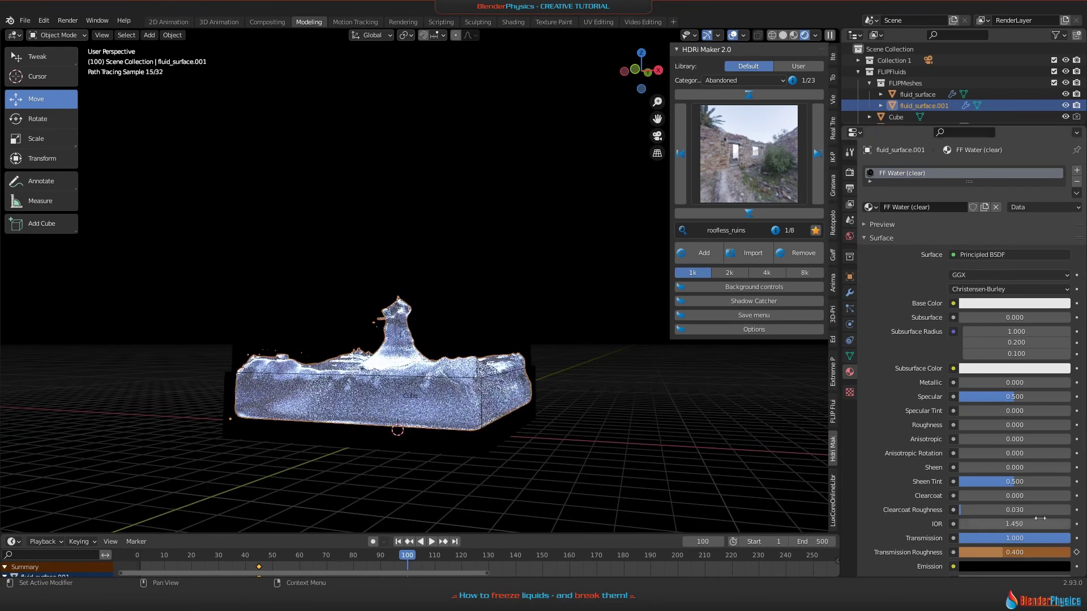
key("i")
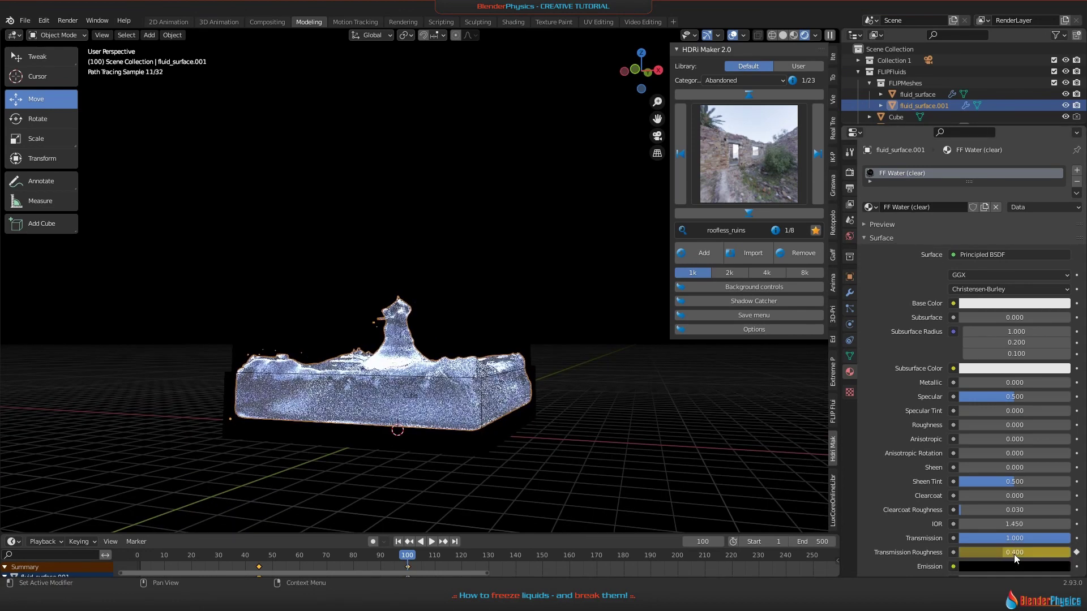
Step: Play the animation from the first frame and step through frames 46 to 100 to examine how the water's surface changes in the render
key("shift+Left")
key("space")
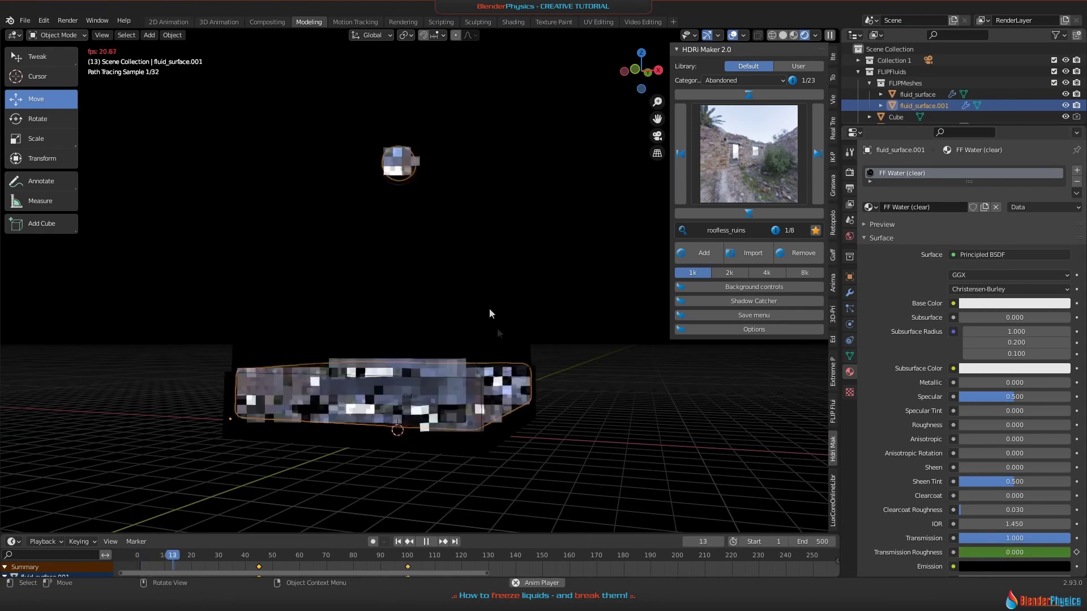
key("space")
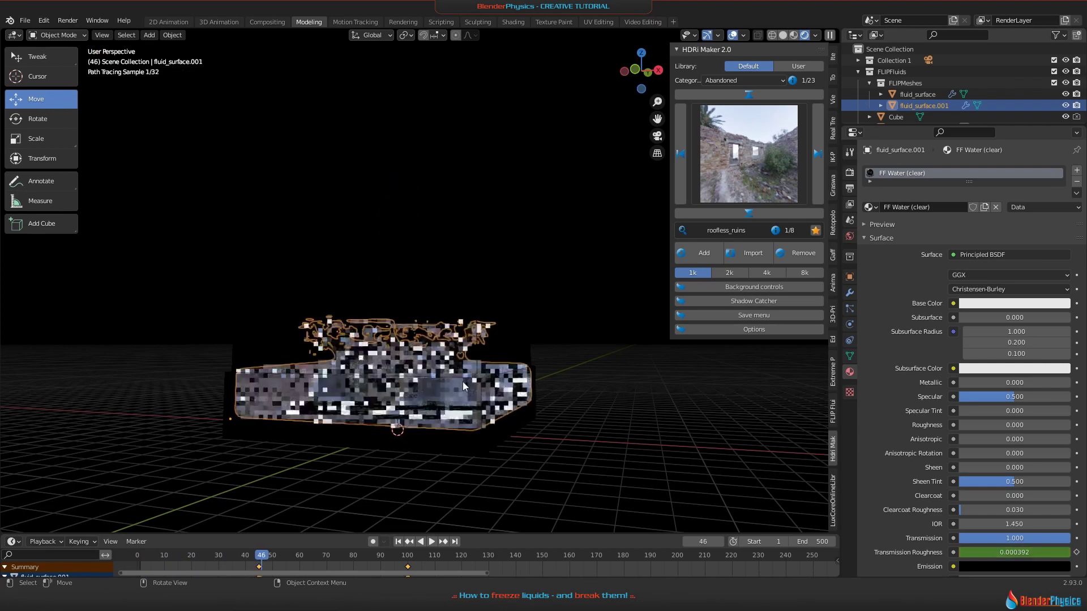
key("Right")
key("Right")
key("Right")
key("Right")
key("Right")
key("Right")
key("Right")
key("Right")
key("Right")
key("Right")
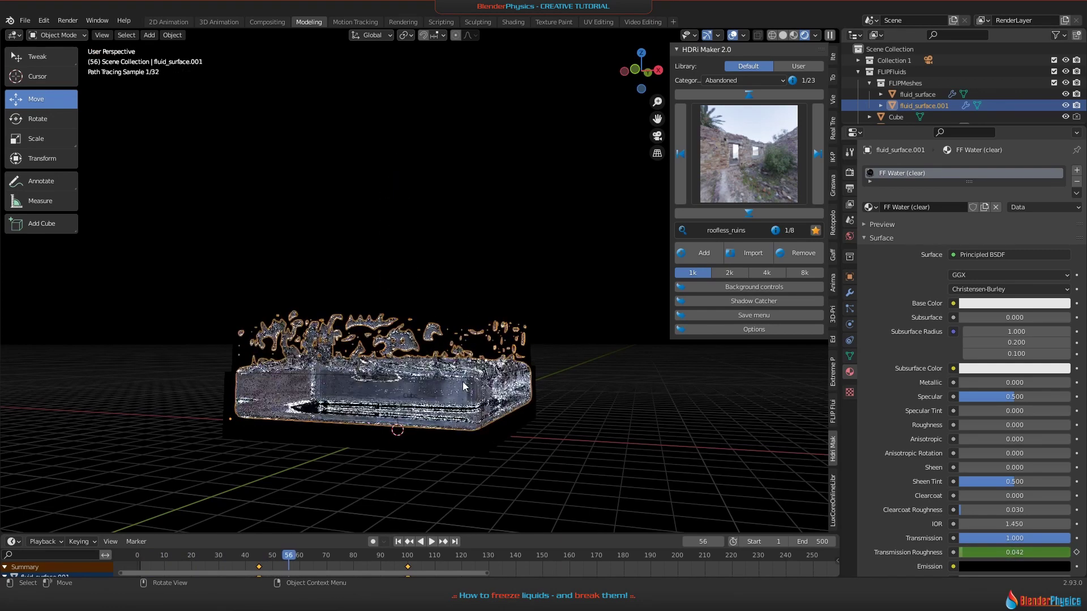
key("Right")
key("Right")
key("Right")
key("Right")
key("Right")
key("Right")
key("Right")
key("Right")
key("Right")
key("Right")
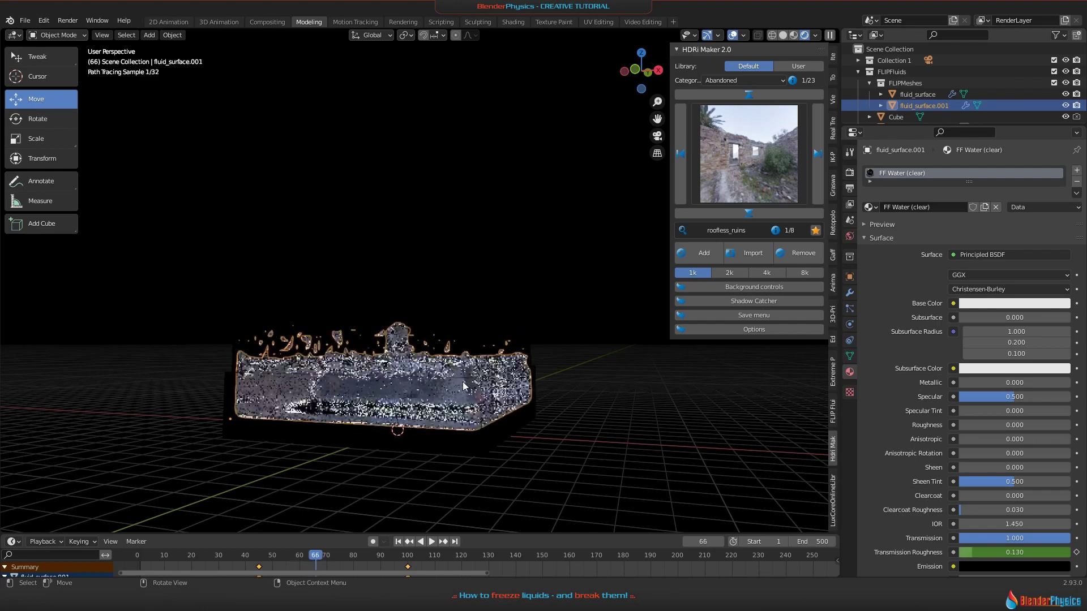
key("Right")
key("Right")
key("Right")
key("Right")
key("Right")
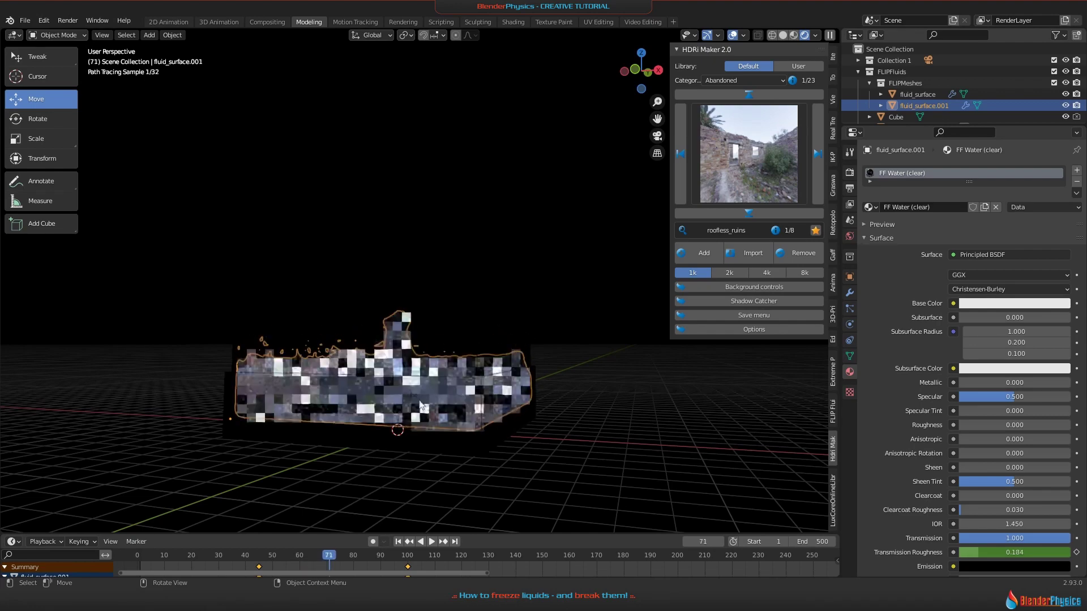
key("Right")
key("Right")
key("Right")
key("Right")
key("Right")
key("Right")
key("Right")
key("Right")
key("Right")
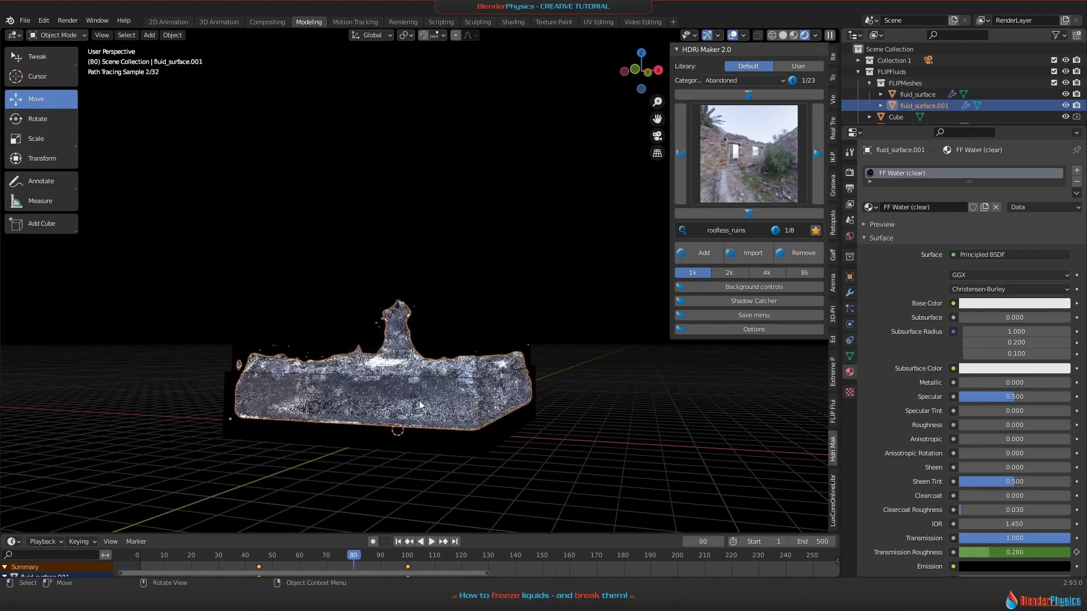
key("Right")
key("Right")
key("Right")
key("Right")
key("Right")
key("Right")
key("Right")
key("Right")
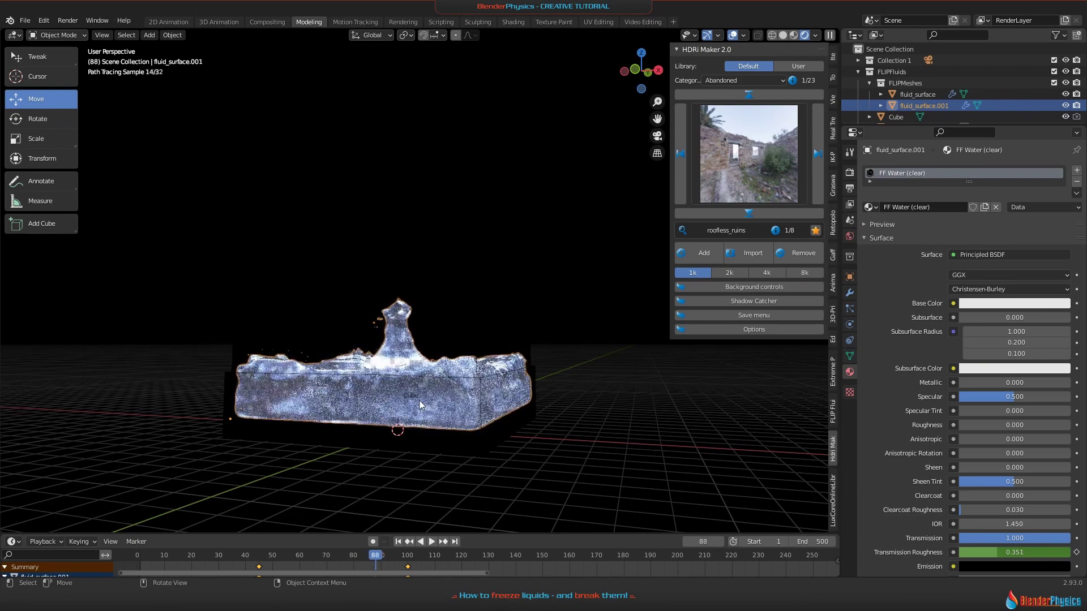
key("Right")
key("Right")
key("Right")
key("Right")
key("Right")
key("Right")
key("Right")
key("Right")
key("Right")
key("Right")
key("Right")
key("Right")
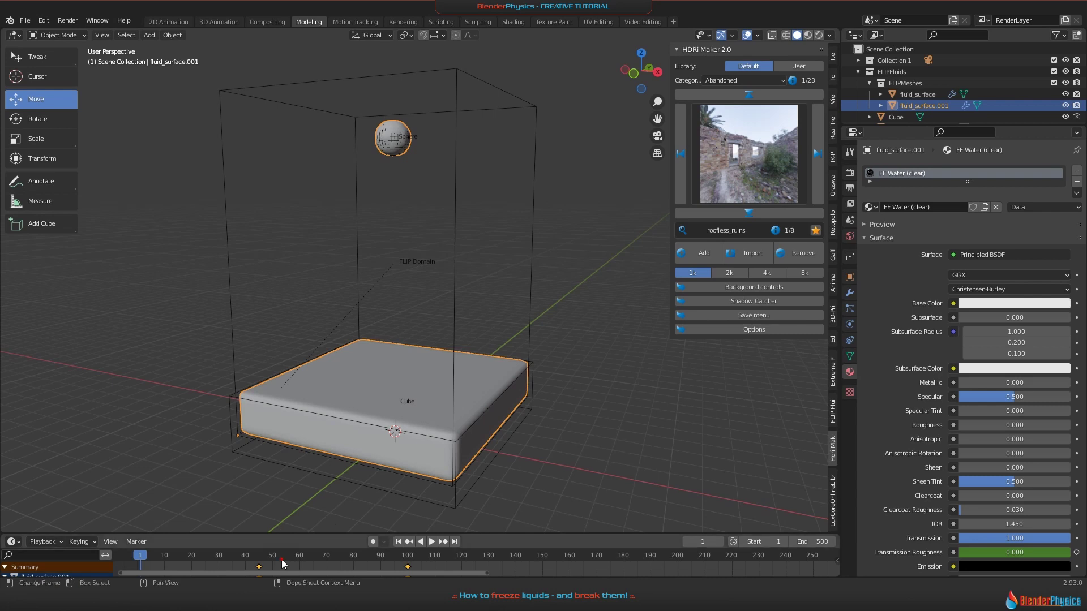
Step: Scrub and replay the splash up to about frame 110 and examine the frozen shape in the free and camera views
left_click_drag(281, 559, 438, 559)
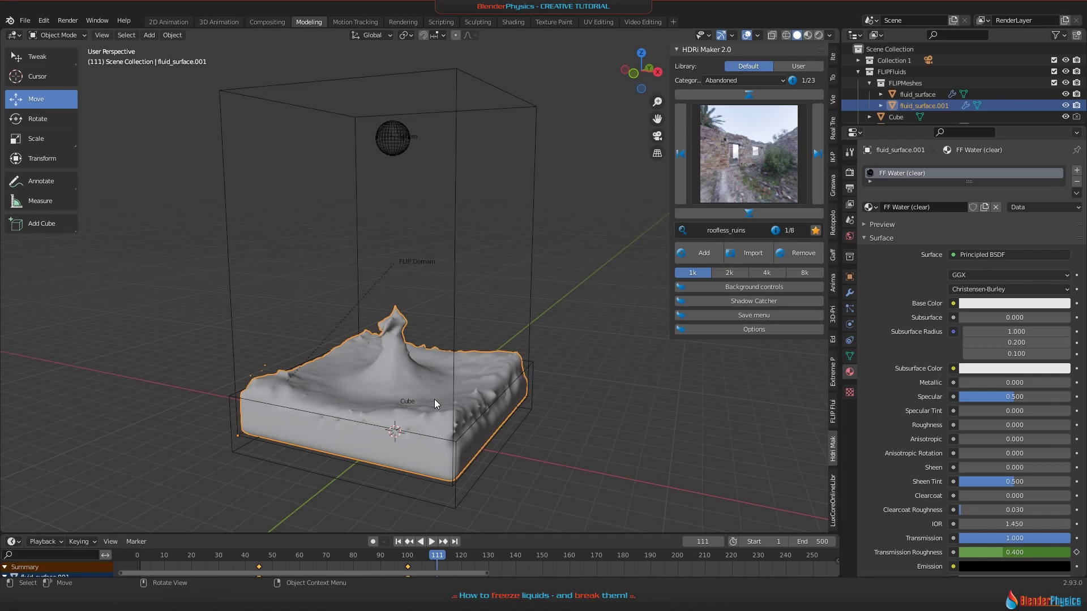
key("KP_0")
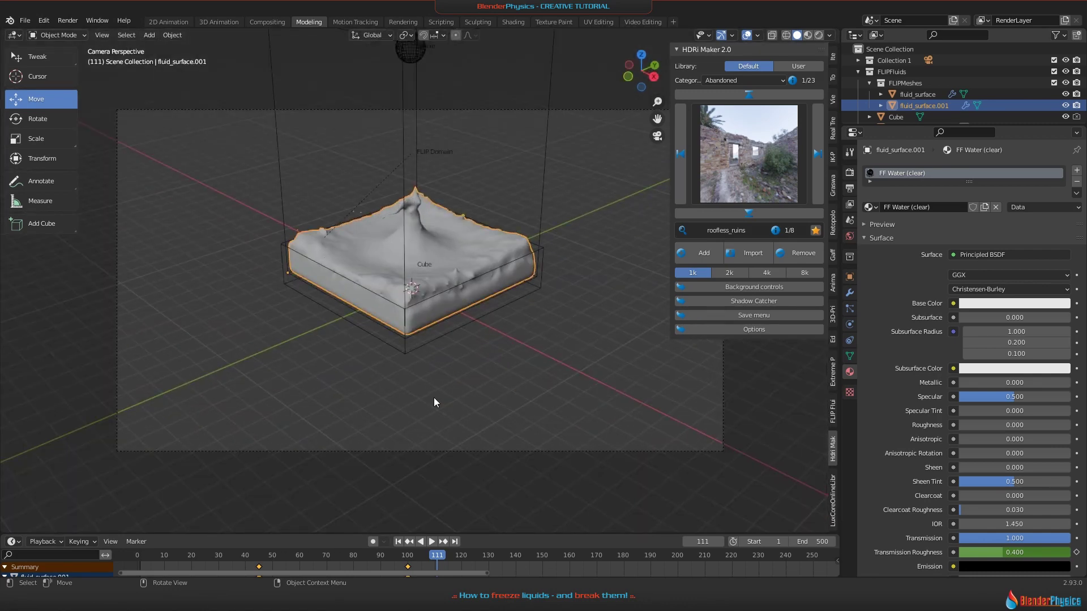
middle_click_drag(433, 397, 486, 355)
scroll(486, 355, "up", 2)
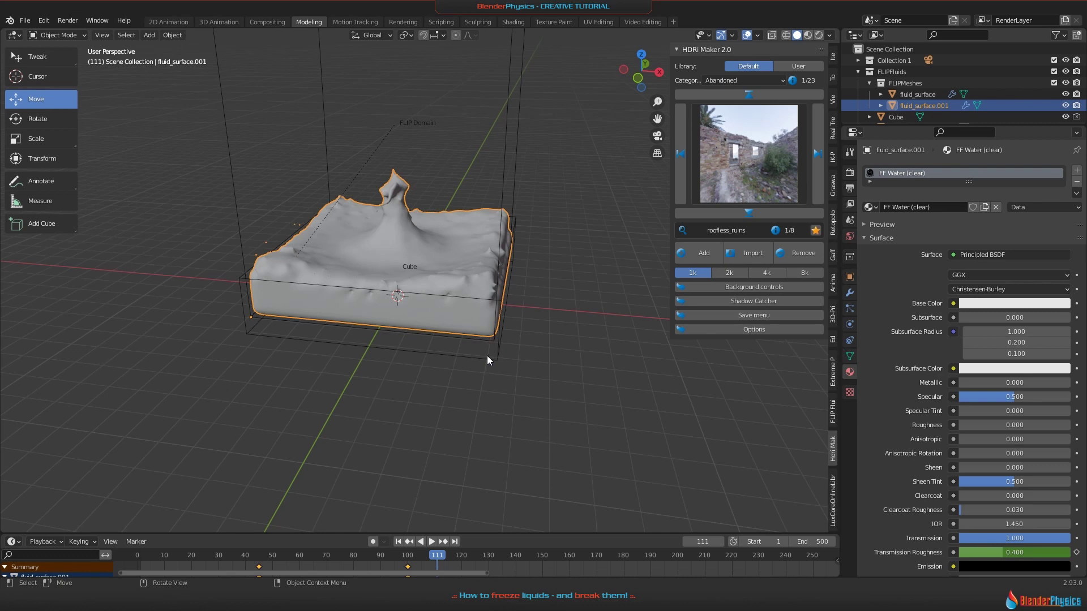
key("KP_0")
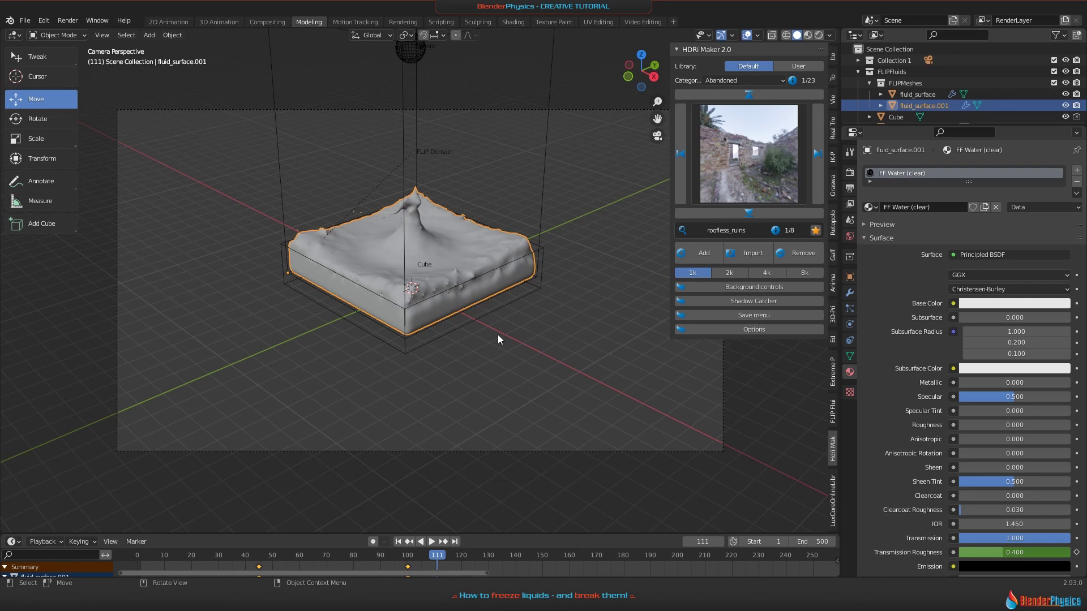
key("shift+Left")
key("space")
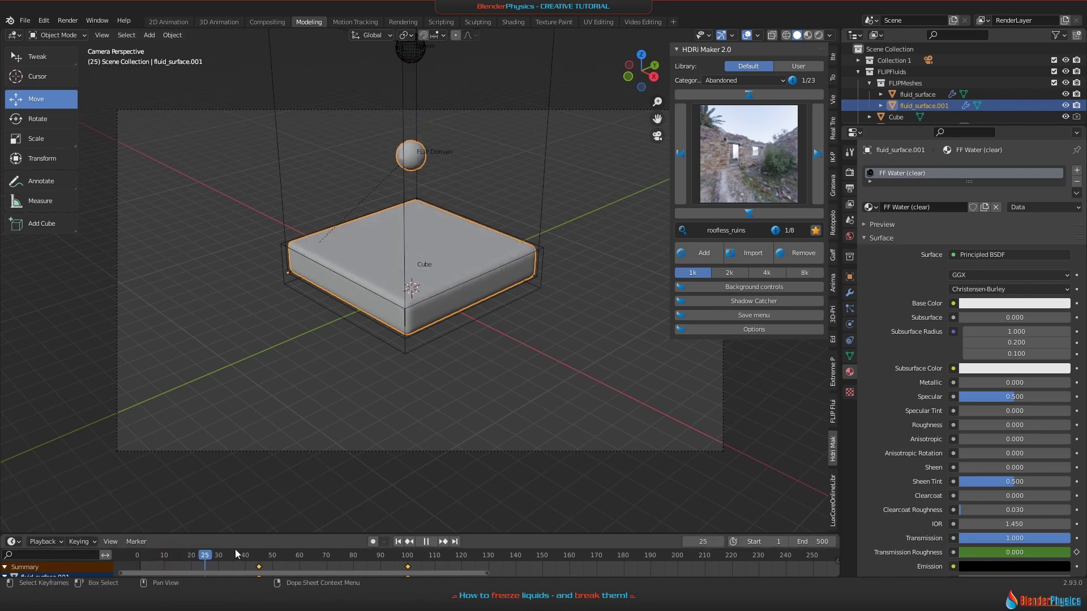
left_click(428, 543)
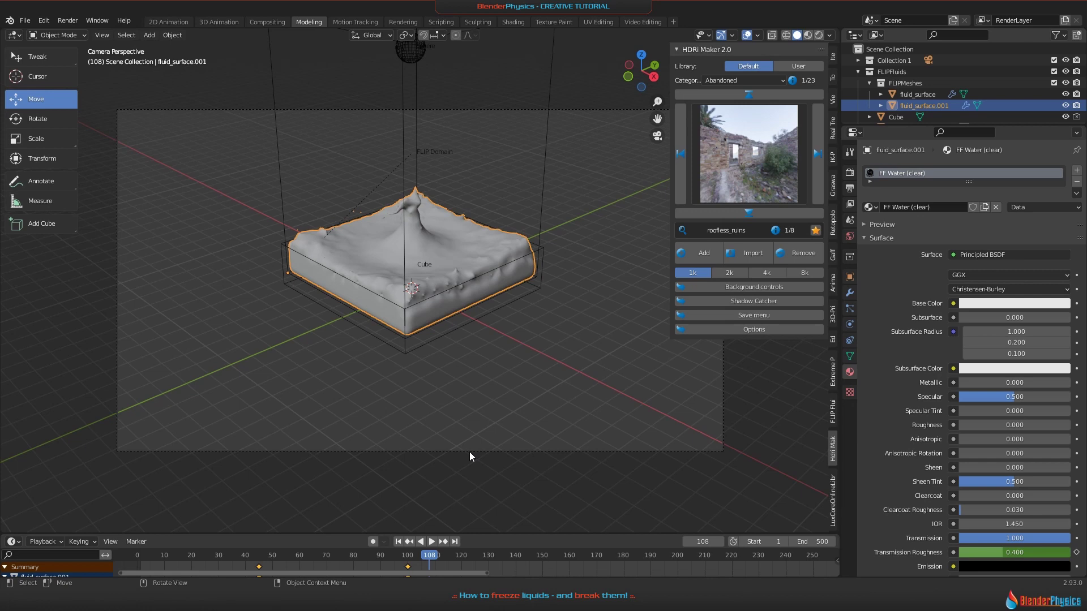
left_click(404, 180)
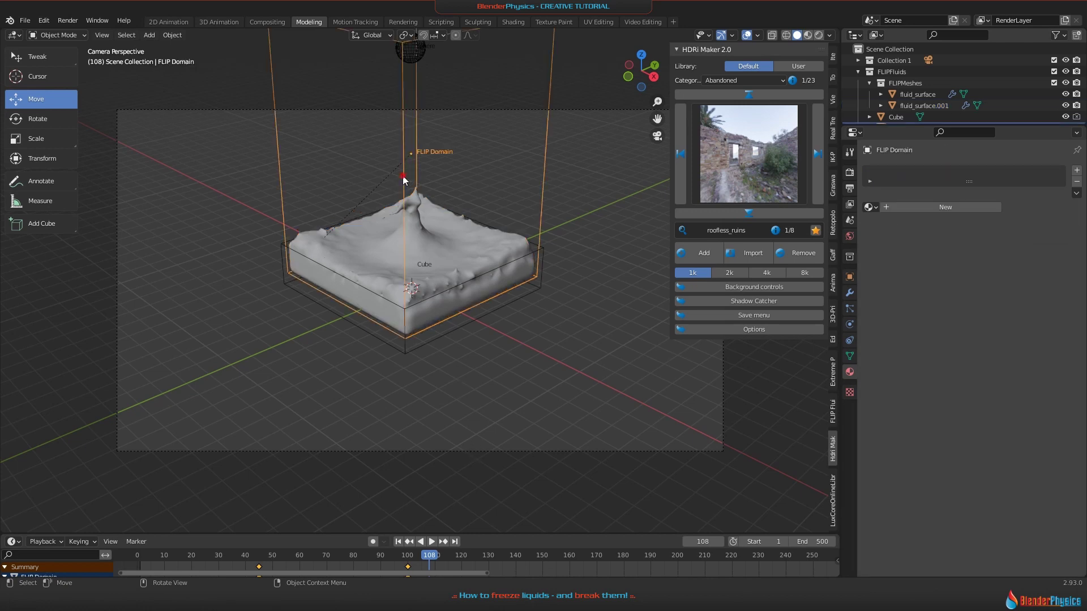
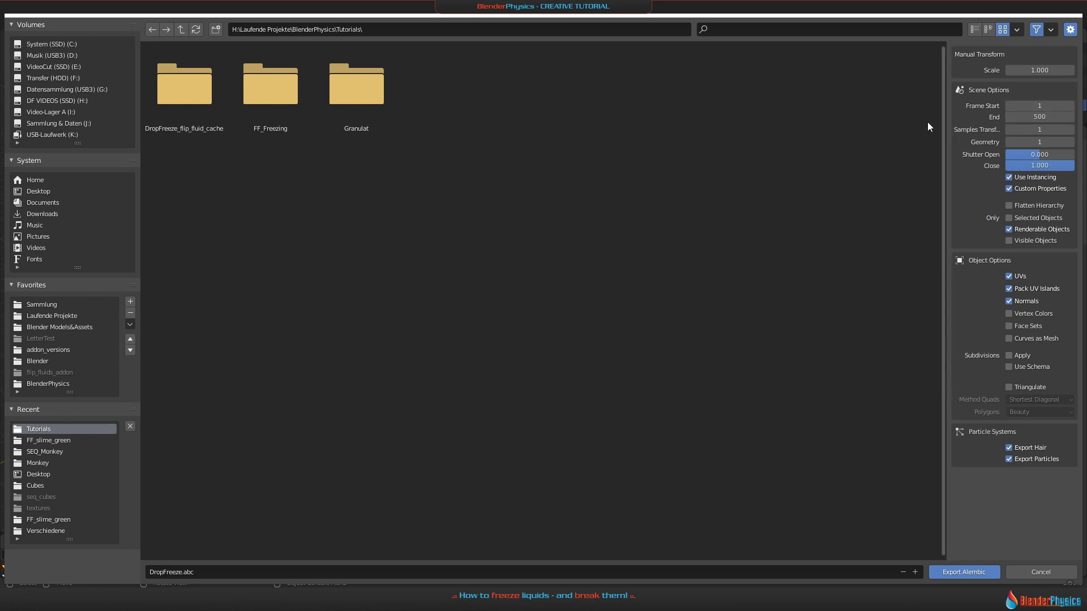
Step: Set the Alembic export's start and end frames to 100 and limit it to selected objects, with Renderable Objects off, checking the selected fluid surface
left_click(1047, 106)
type("100")
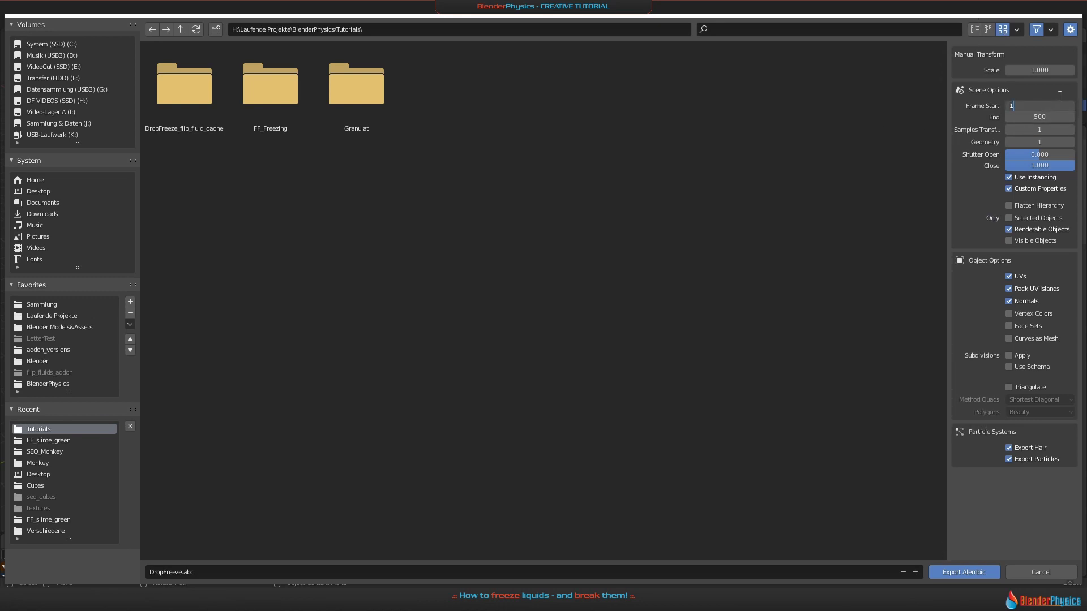
left_click(1051, 115)
type("100")
key("Return")
left_click(1009, 218)
left_click(1010, 228)
left_click_drag(792, 16, 378, 346)
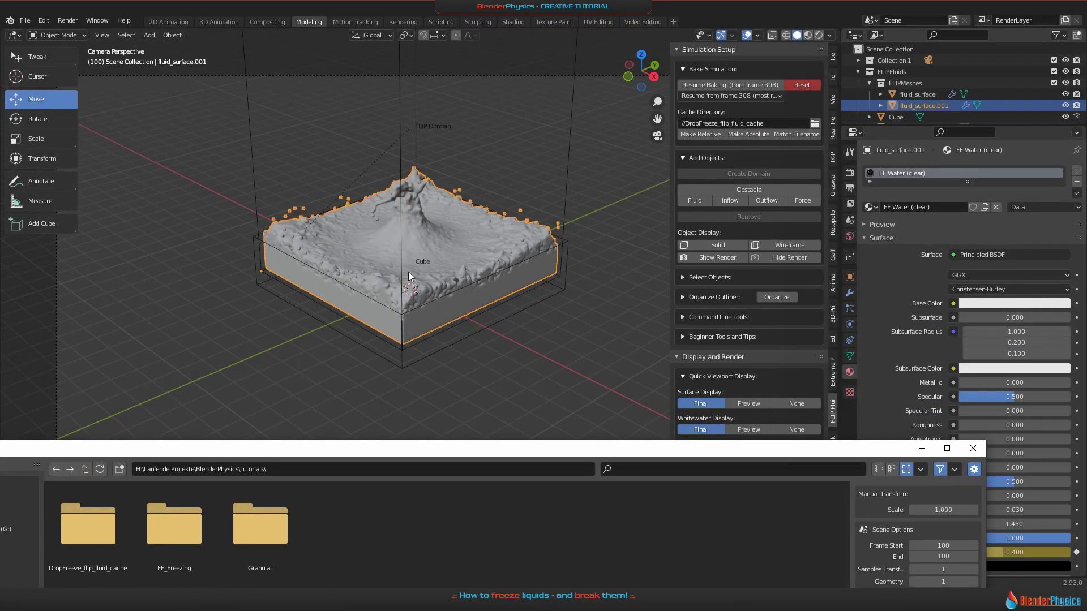
left_click_drag(535, 450, 569, 21)
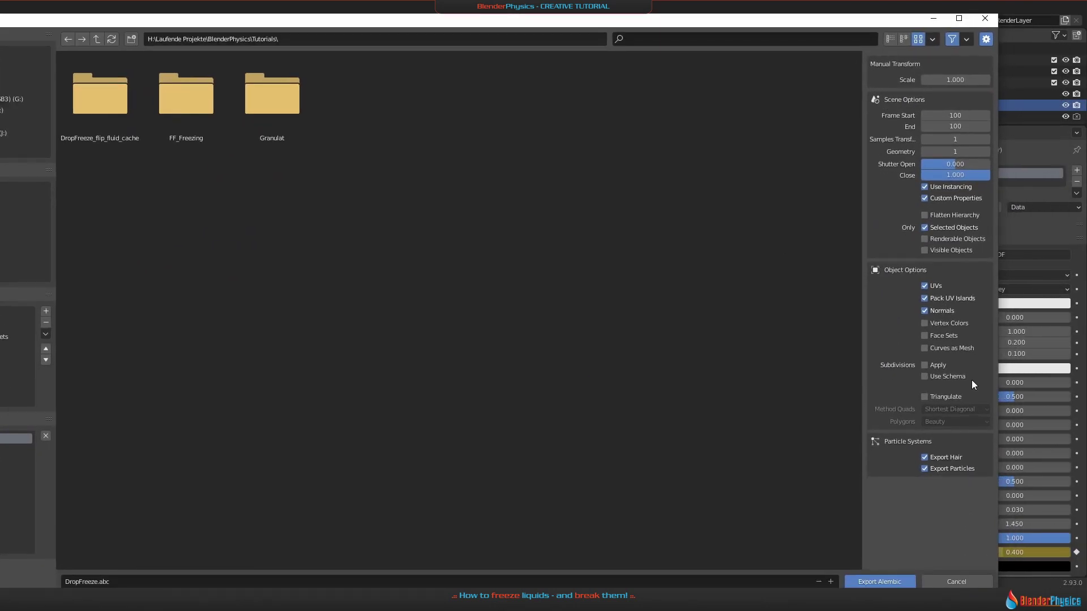
Step: Export the selected fluid surface as DropFreeze.abc with Export Hair and Export Particles off, and save the scene file
left_click(925, 468)
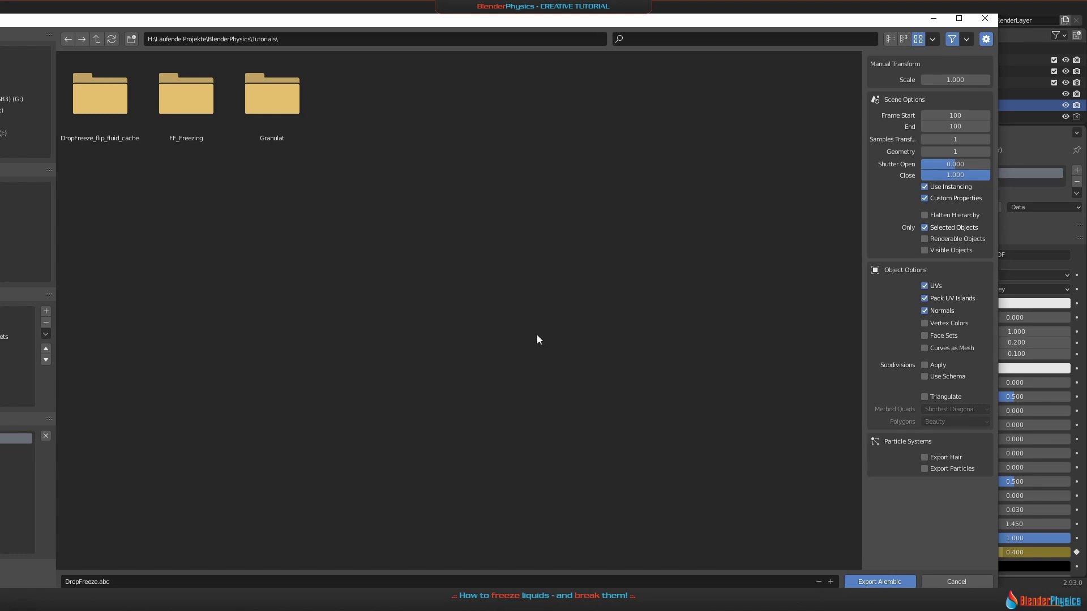
left_click(879, 582)
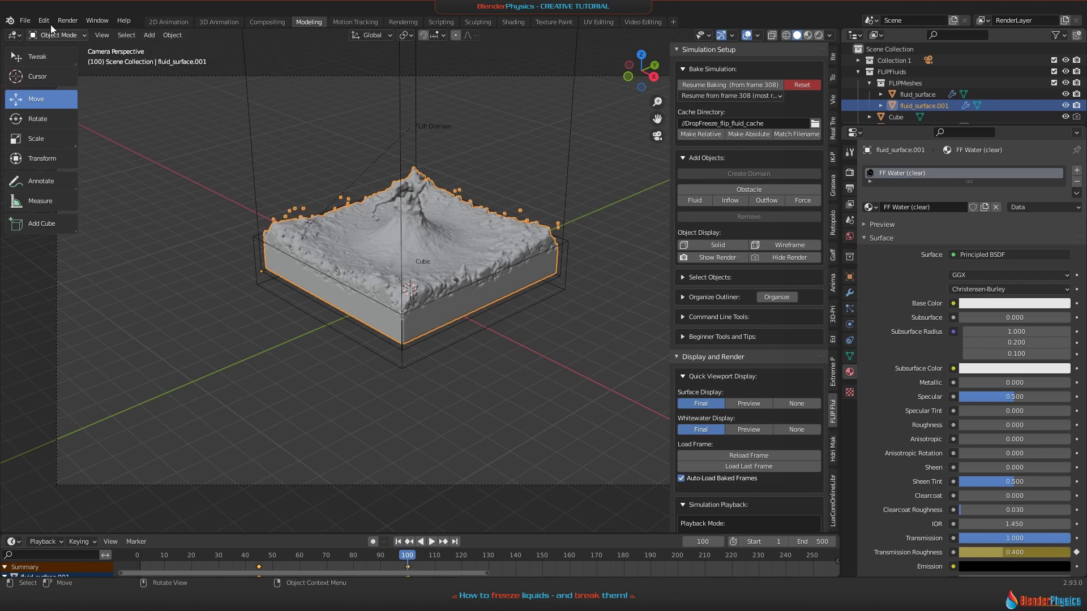
left_click(25, 20)
left_click(79, 106)
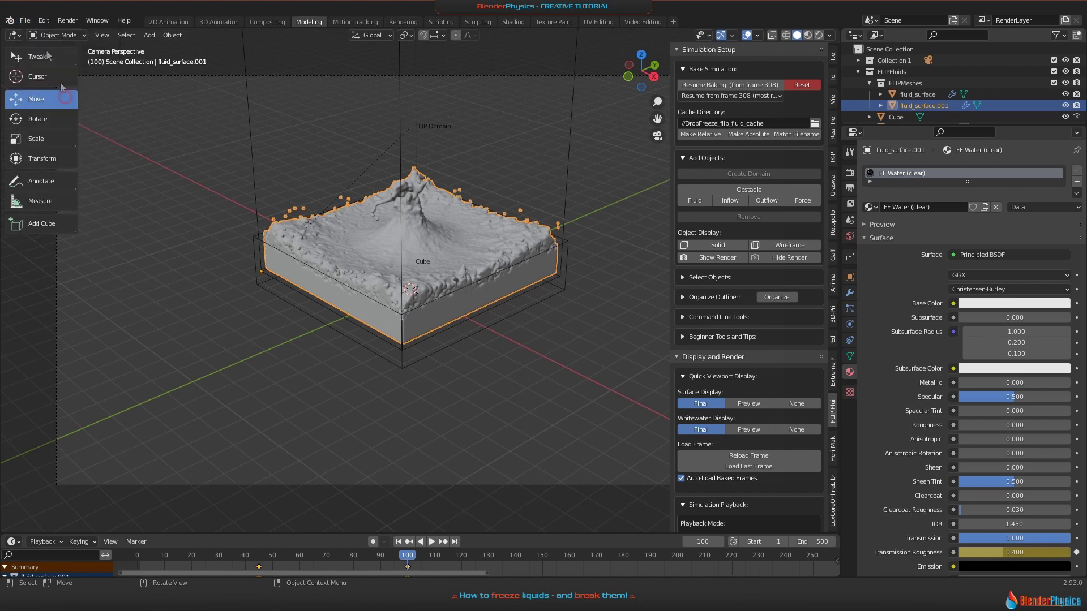
Step: Save a copy of the scene in the Tutorials folder as DropFreeze_2nd_scene.blend
left_click(25, 20)
left_click(57, 105)
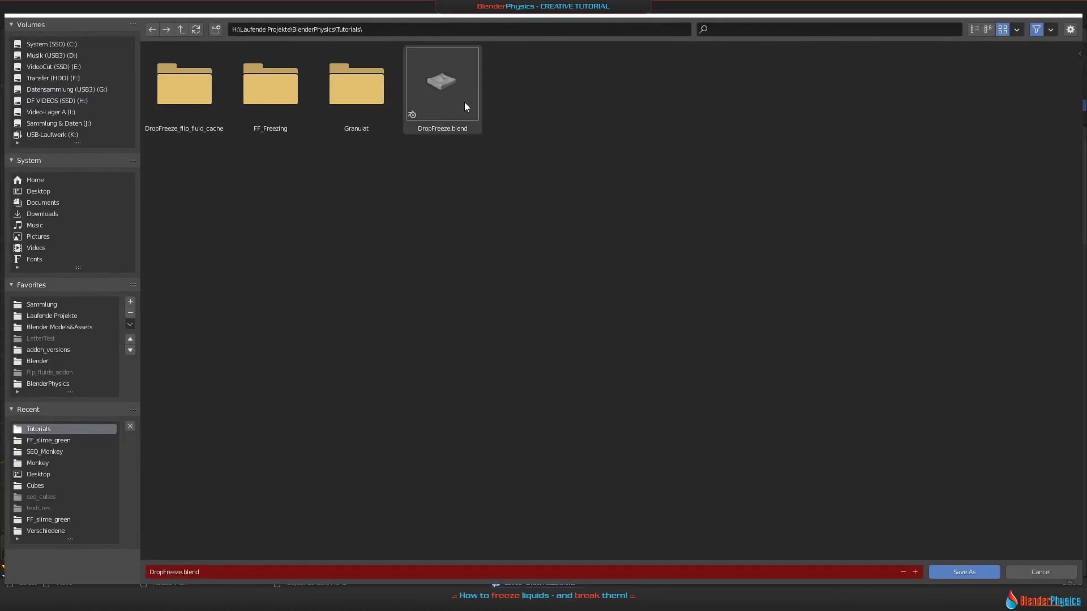
left_click(190, 573)
left_click(191, 573)
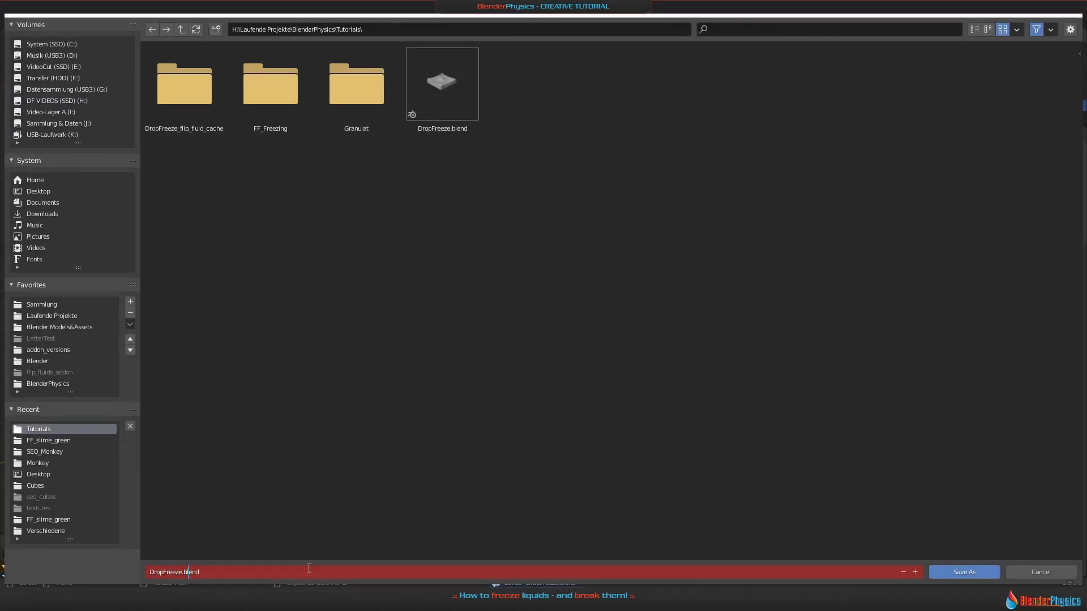
key("Left")
type("_2nd_scene")
left_click(969, 569)
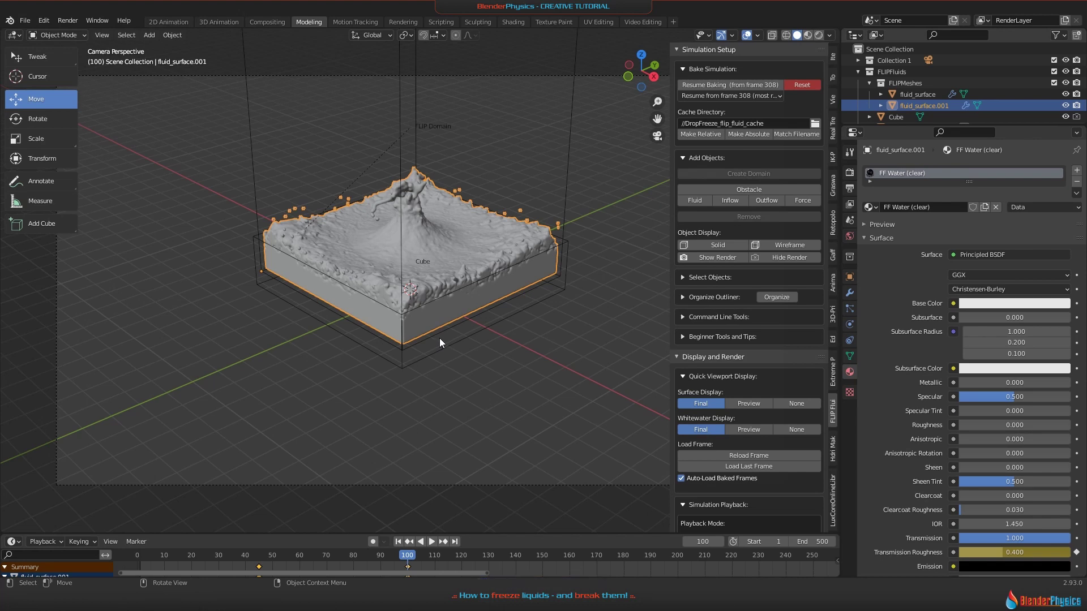
Step: Import the Alembic file DropFreeze.abc into the scene with Relative Path and Set Frame Range on
key("F3")
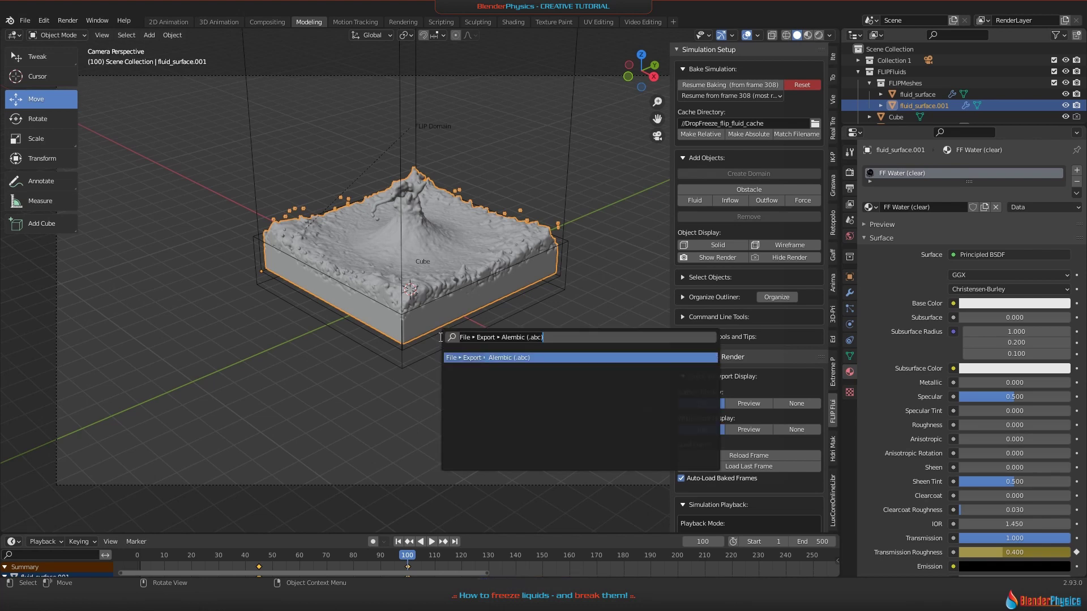
type("alembic")
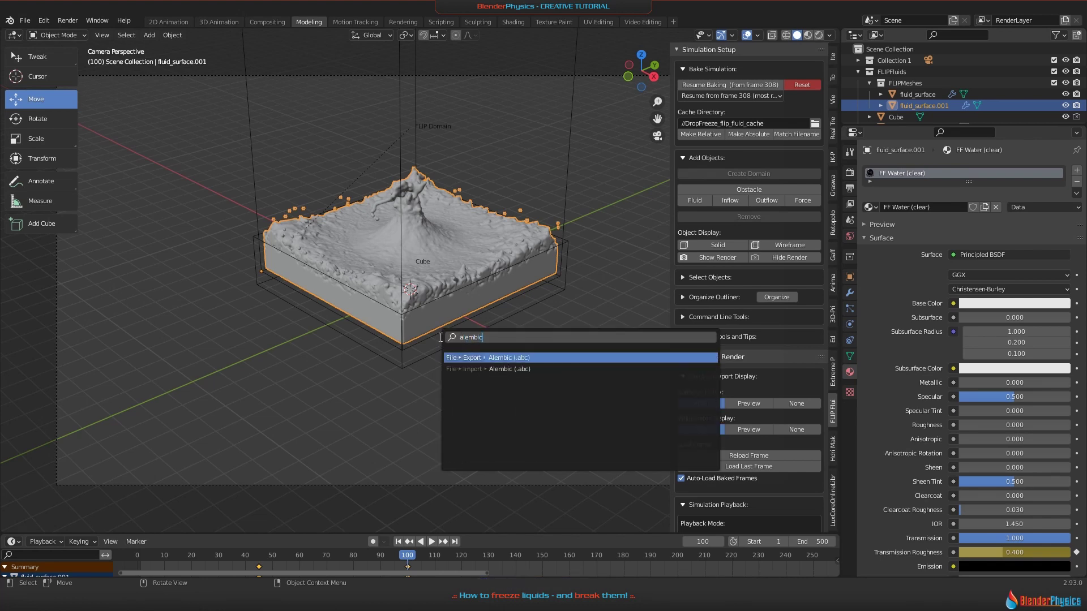
key("Down")
key("Return")
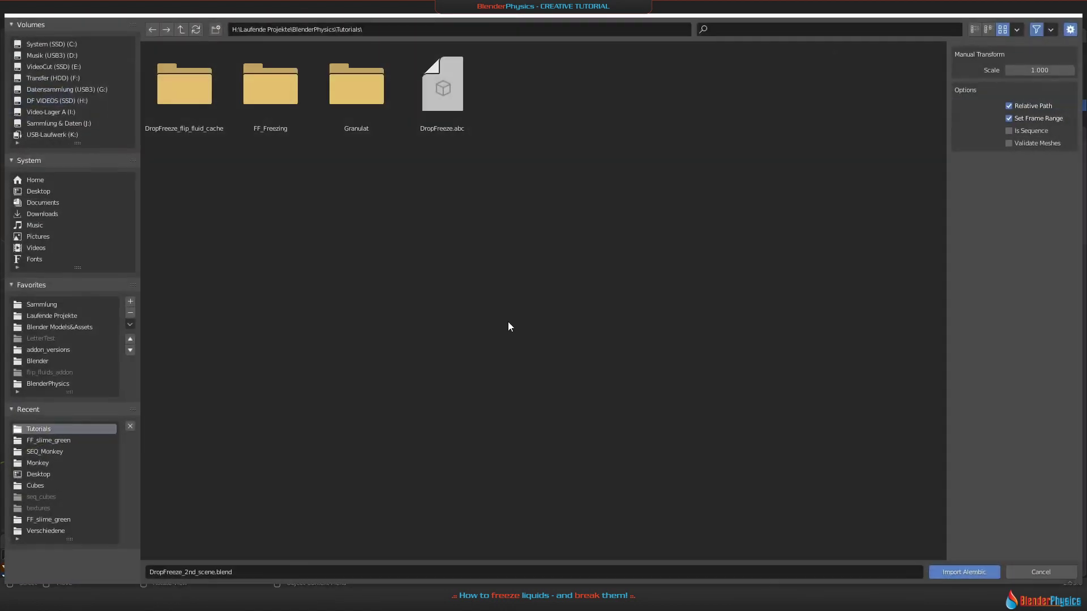
left_click(456, 68)
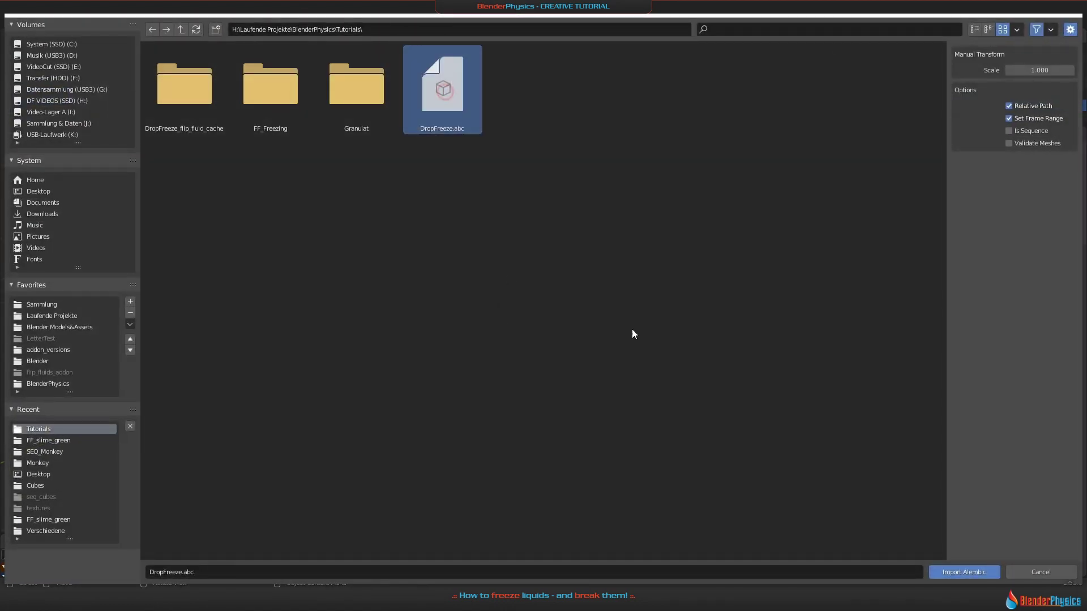
left_click(962, 573)
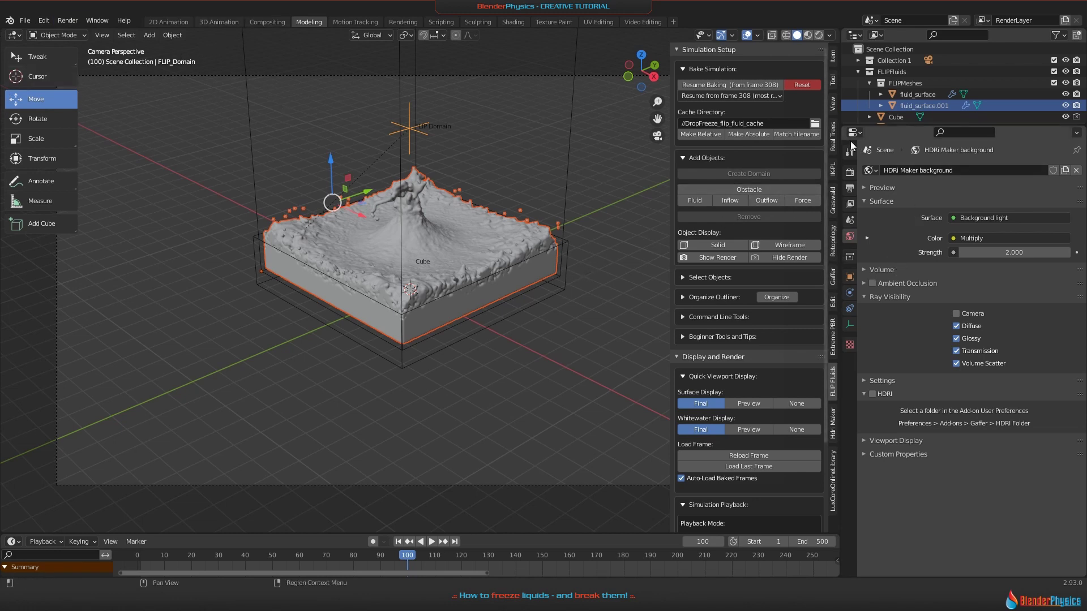
Step: Match the FLIP Fluids cache directory to the new file name and save the scene at frame 0
left_click(786, 134)
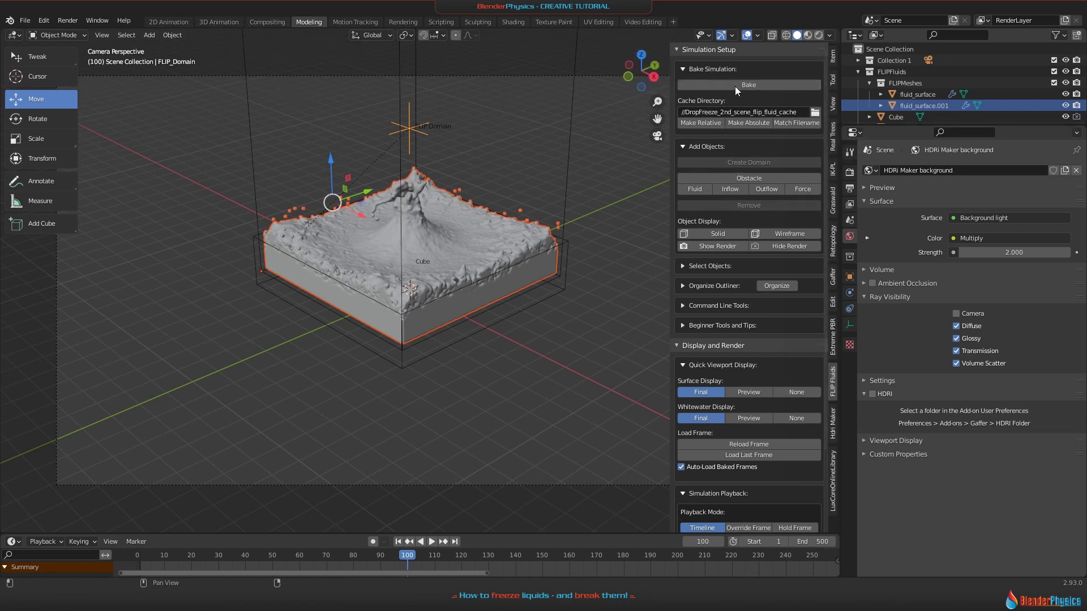
key("shift+Left")
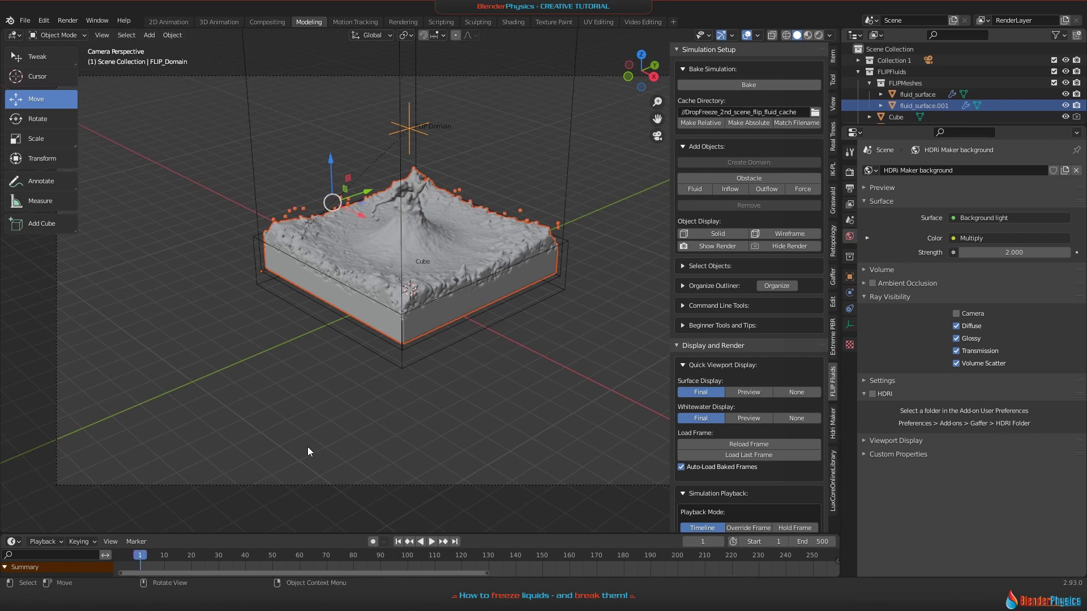
left_click_drag(160, 557, 137, 557)
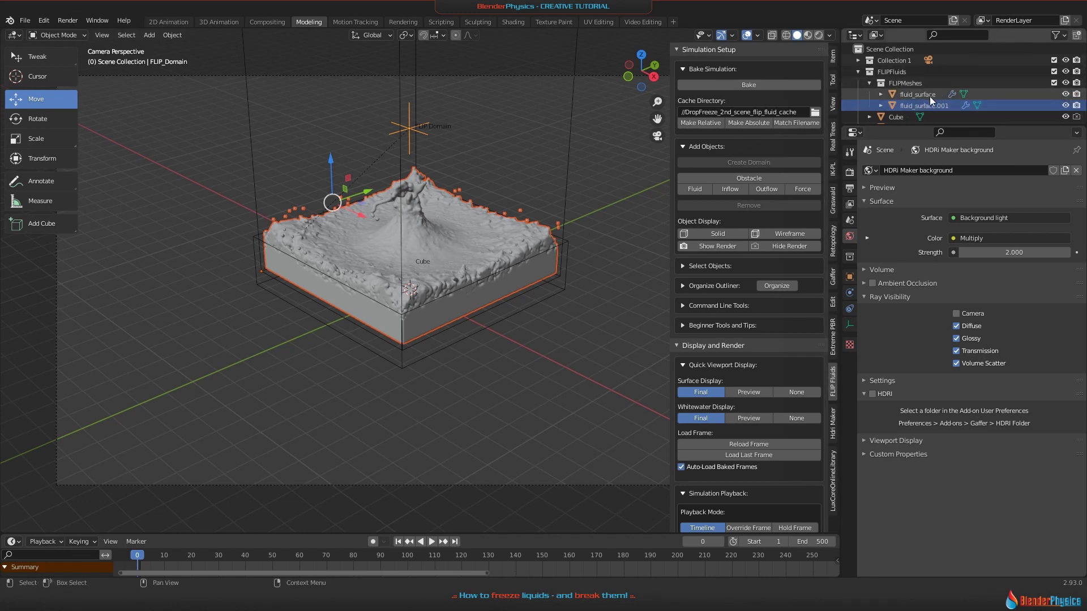
left_click(1065, 94)
left_click(1065, 94)
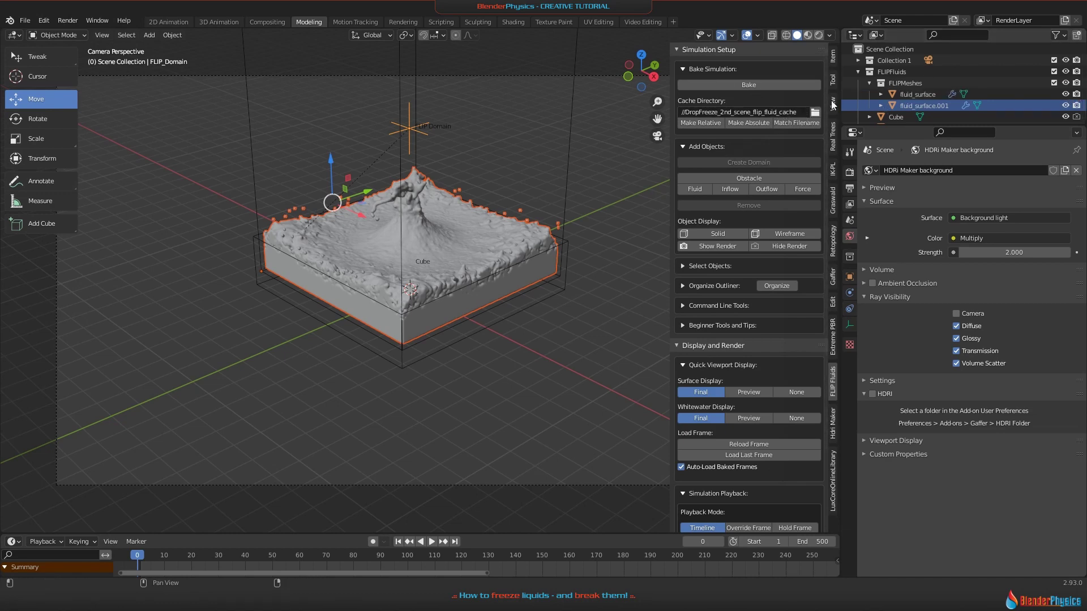
key("ctrl+s")
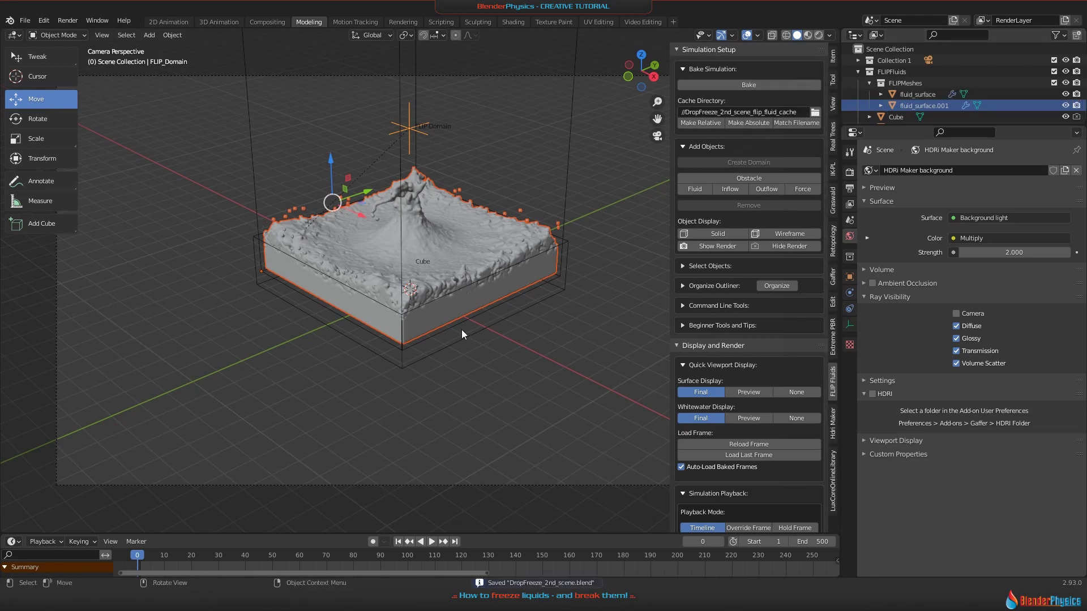
Step: Move the drop sphere off-centre above the frozen splash, about 1.77 m along X and 2.39 m along Y
scroll(461, 334, "down", 2)
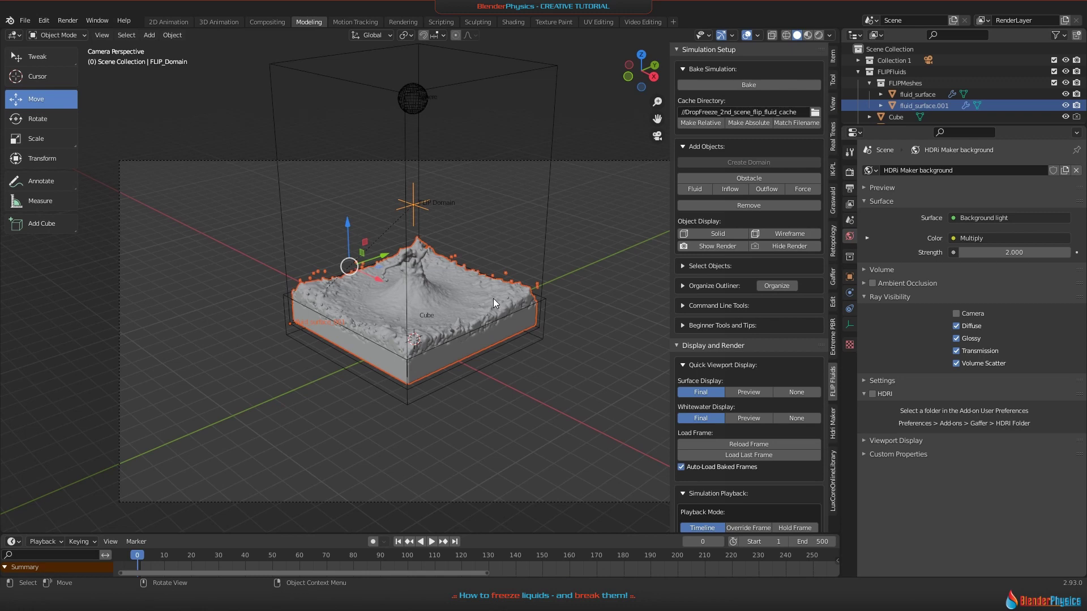
left_click(417, 103)
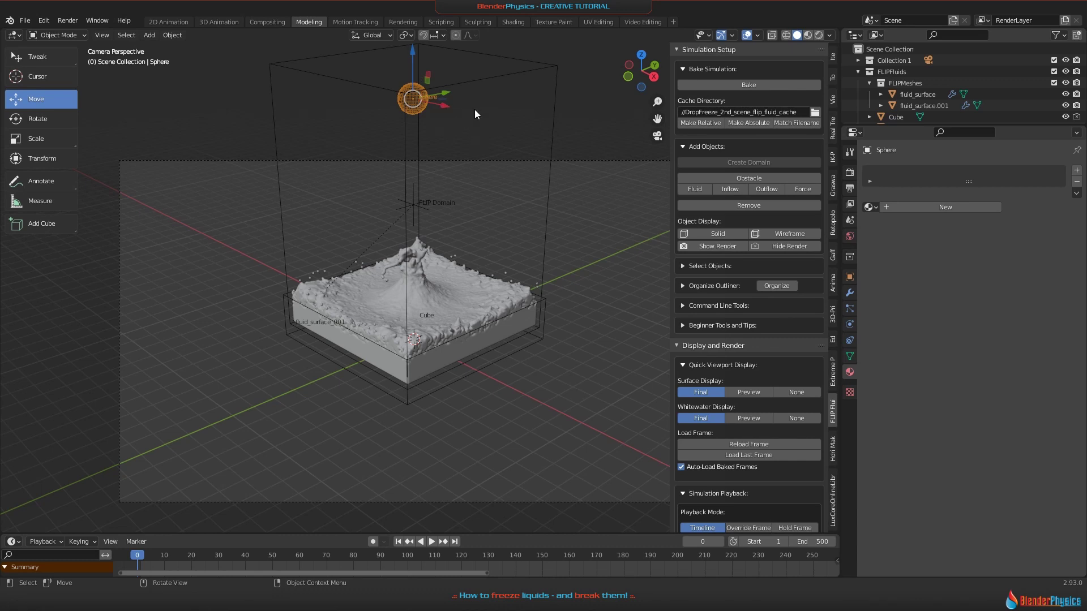
key("KP_7")
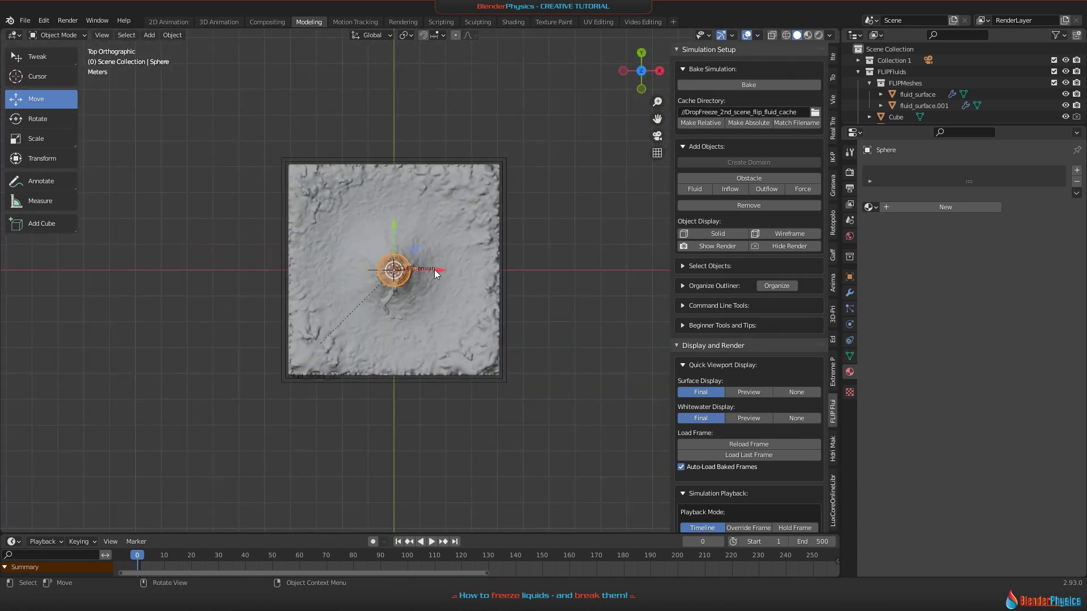
left_click_drag(435, 273, 480, 263)
key("g")
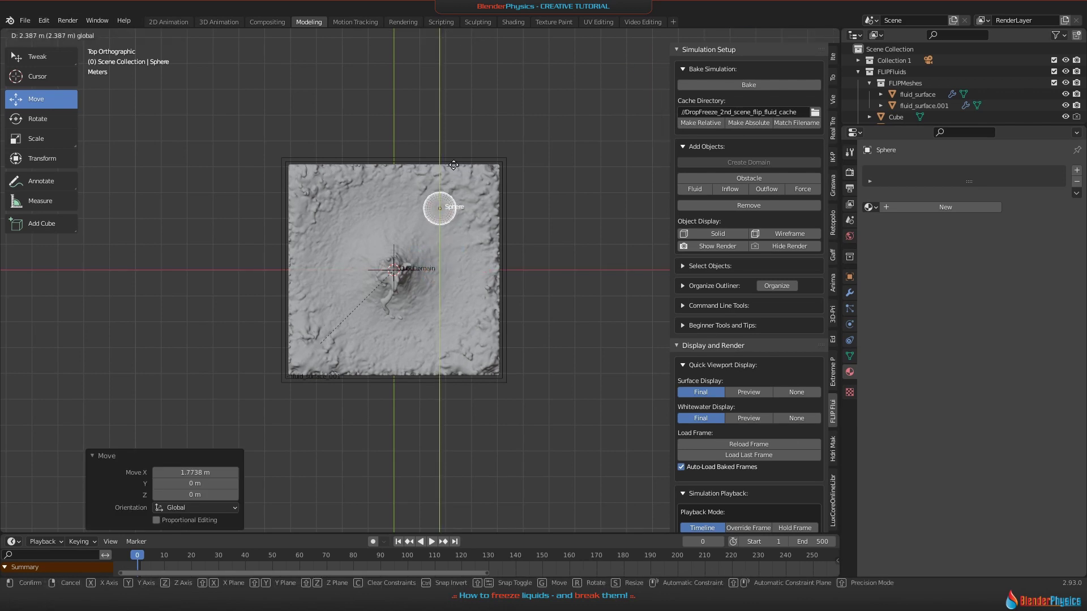
left_click(453, 164)
key("KP_1")
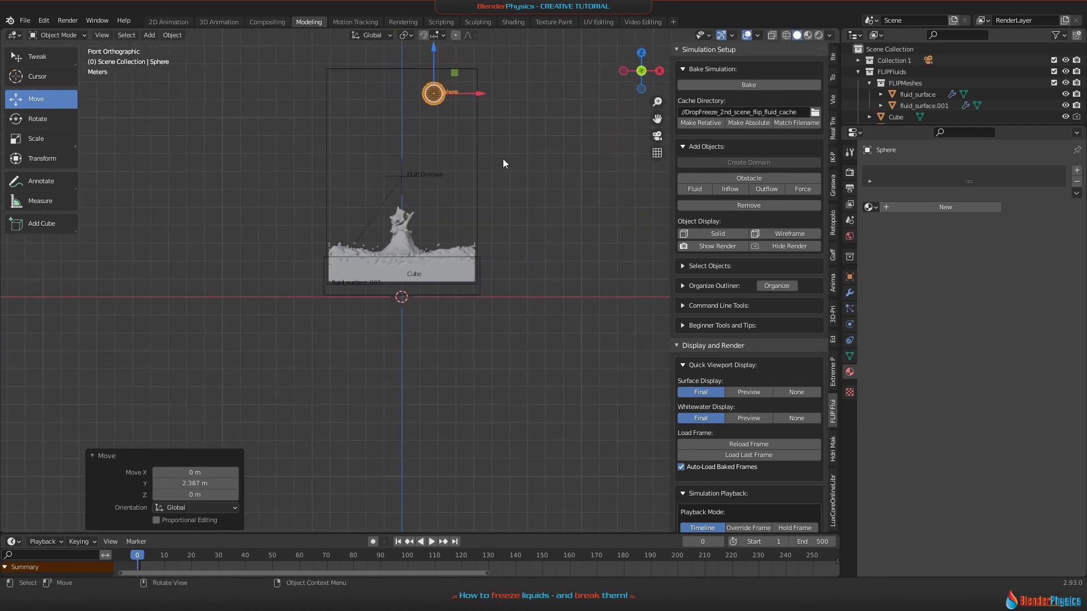
middle_click_drag(503, 159, 504, 235, "shift")
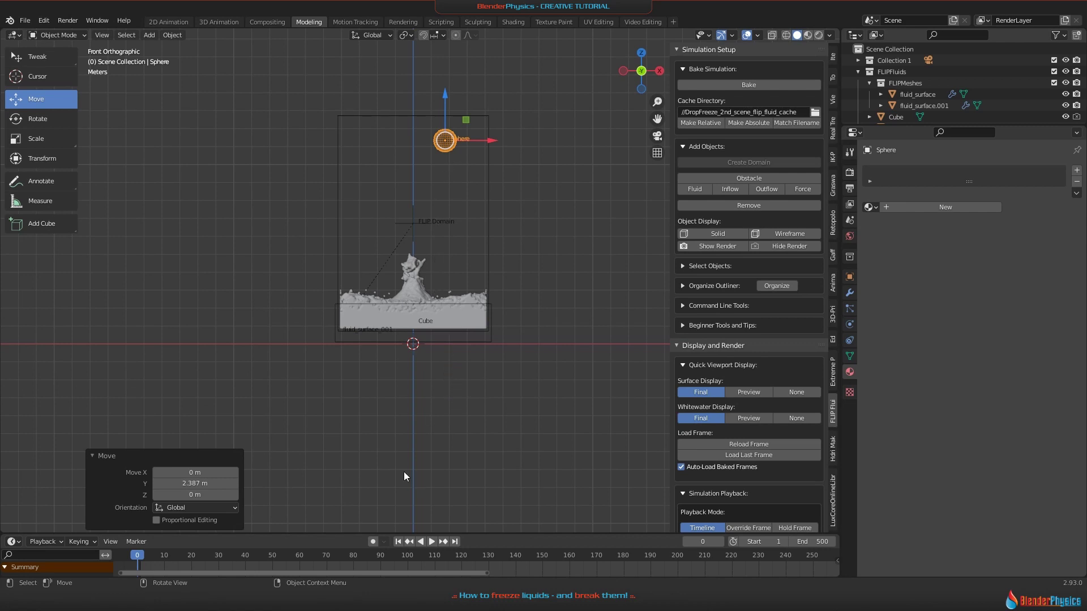
Step: Select the FLIP Domain and enlarge the timeline area to show its speed keyframes
left_click(417, 117)
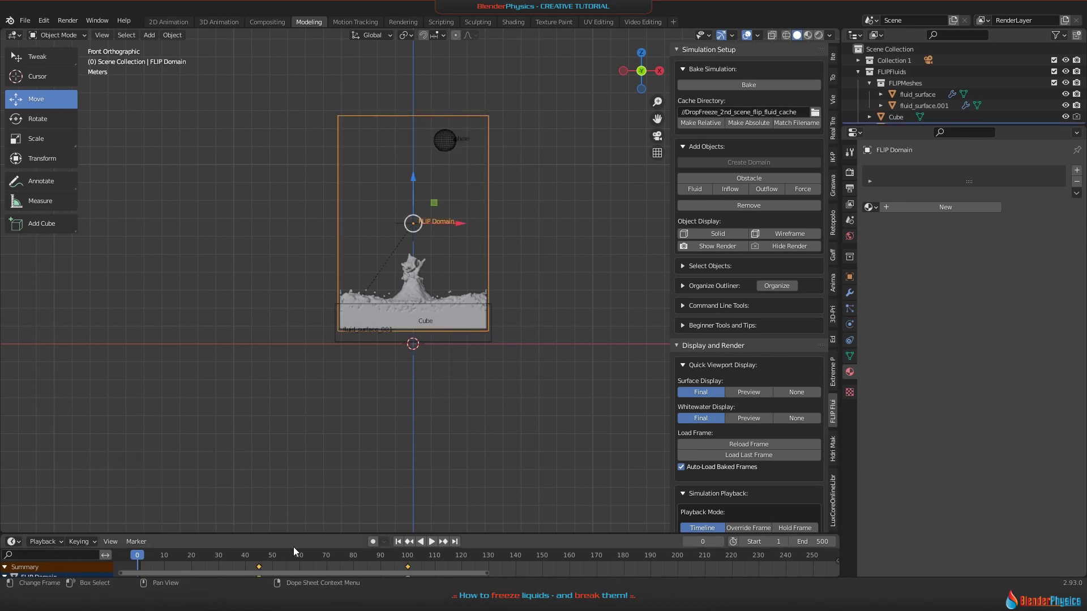
left_click_drag(298, 535, 297, 468)
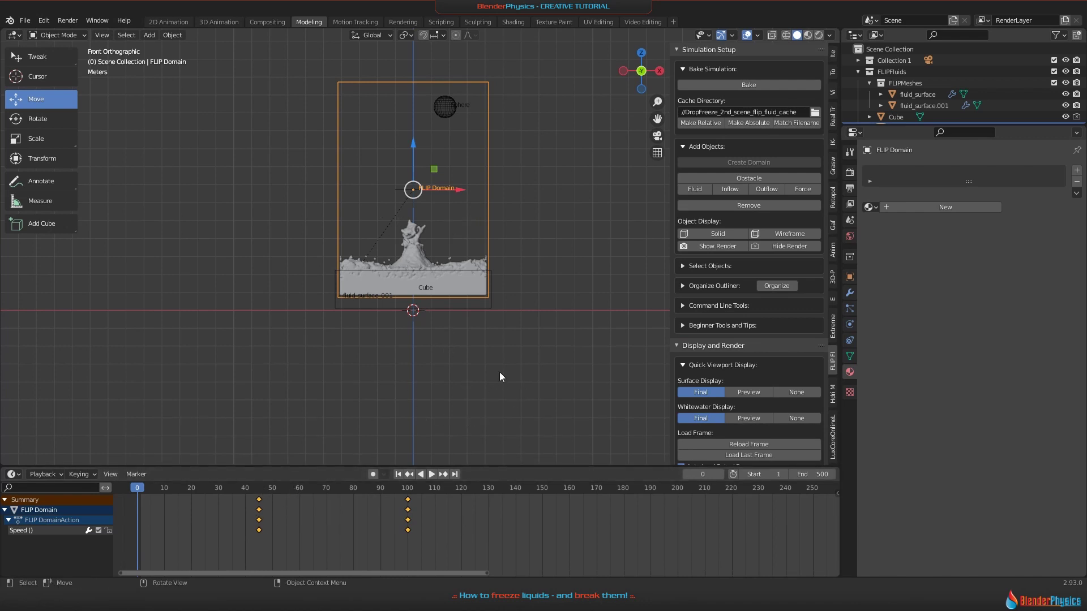
middle_click_drag(499, 372, 538, 339)
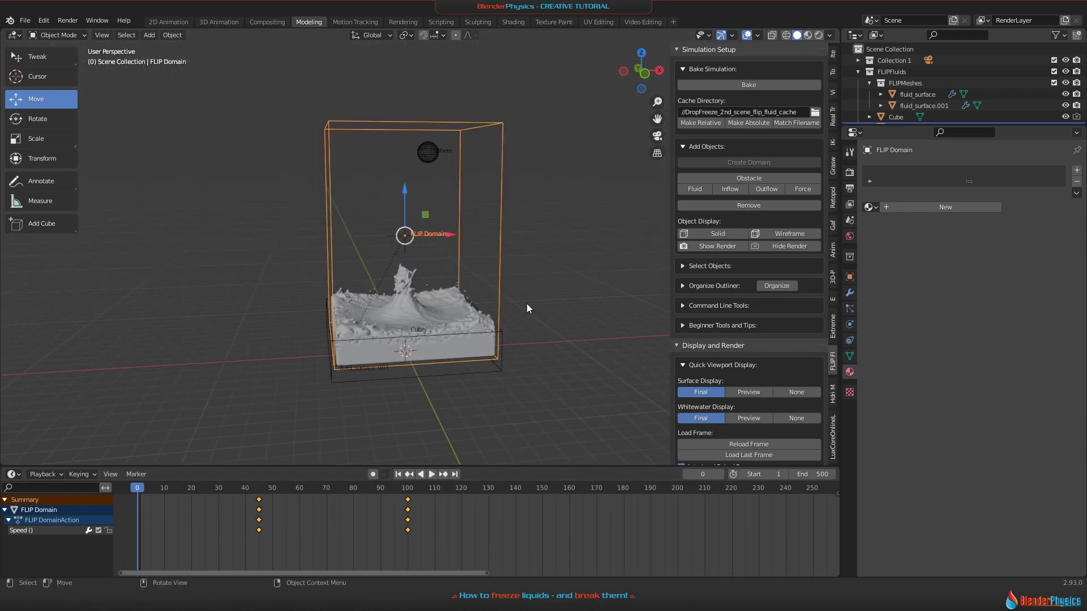
key("ctrl")
Step: Set the FLIP Domain's simulation resolution to 65 and save the scene
left_click(849, 325)
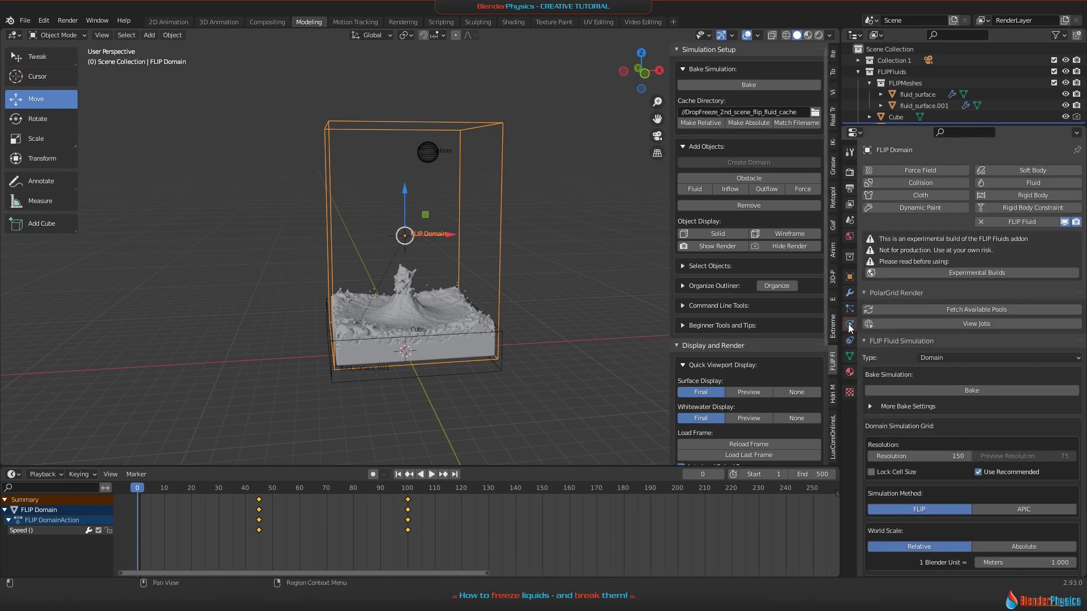
left_click(931, 457)
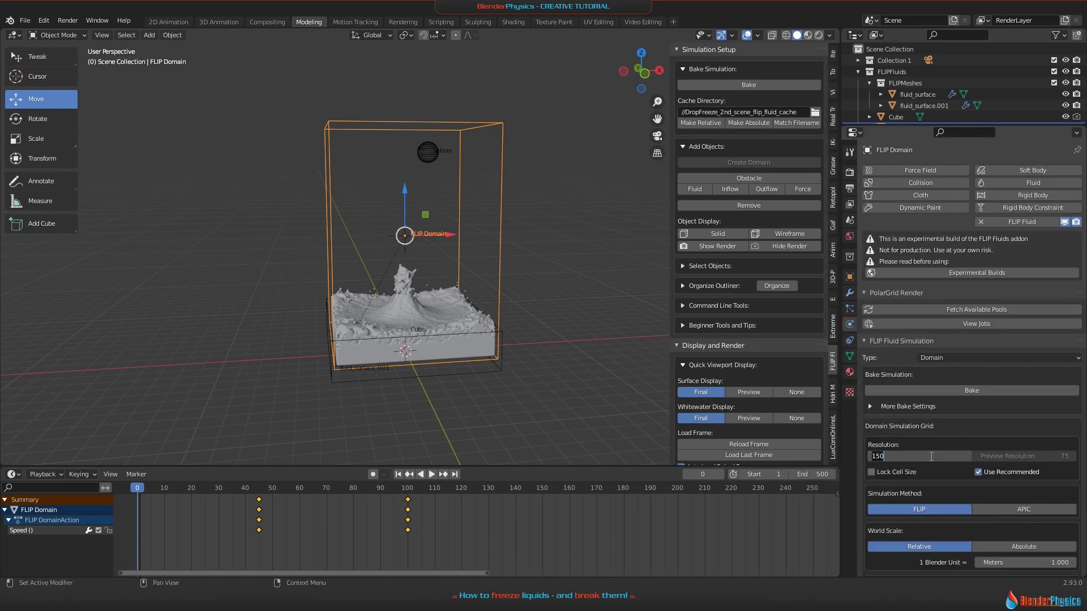
type("65")
key("Return")
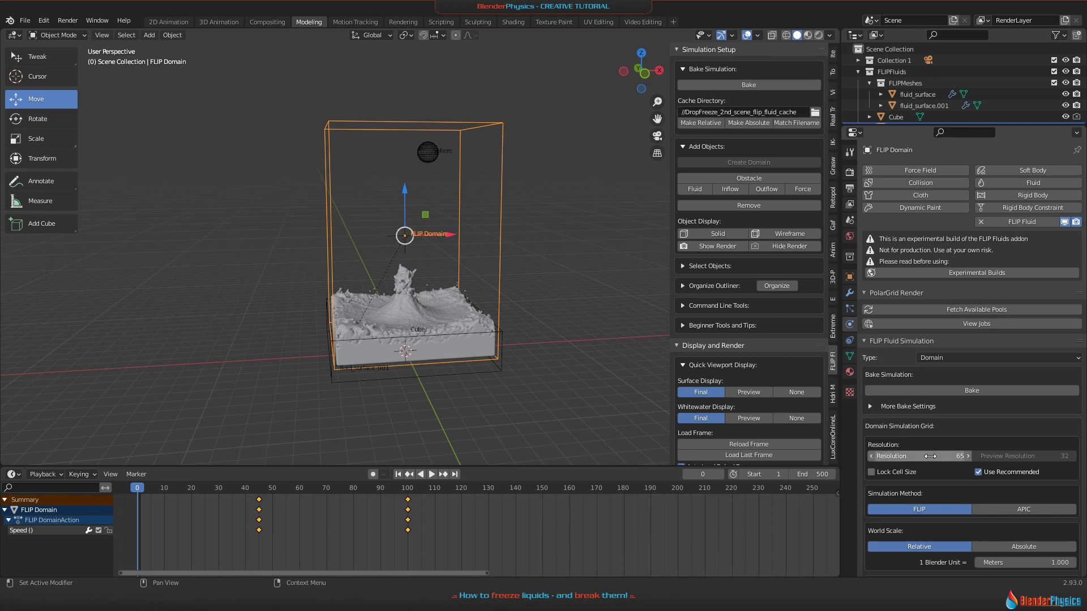
key("ctrl+s")
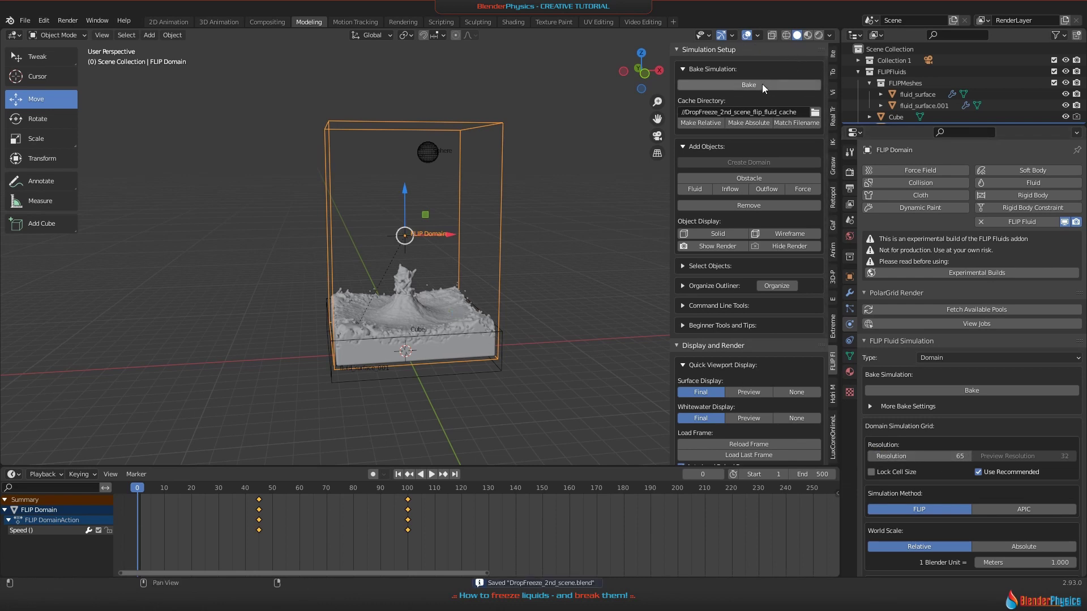
Step: Bake the simulation as a test up to about frame 28, stop it, return to frame 1 and reset the bake
left_click(745, 88)
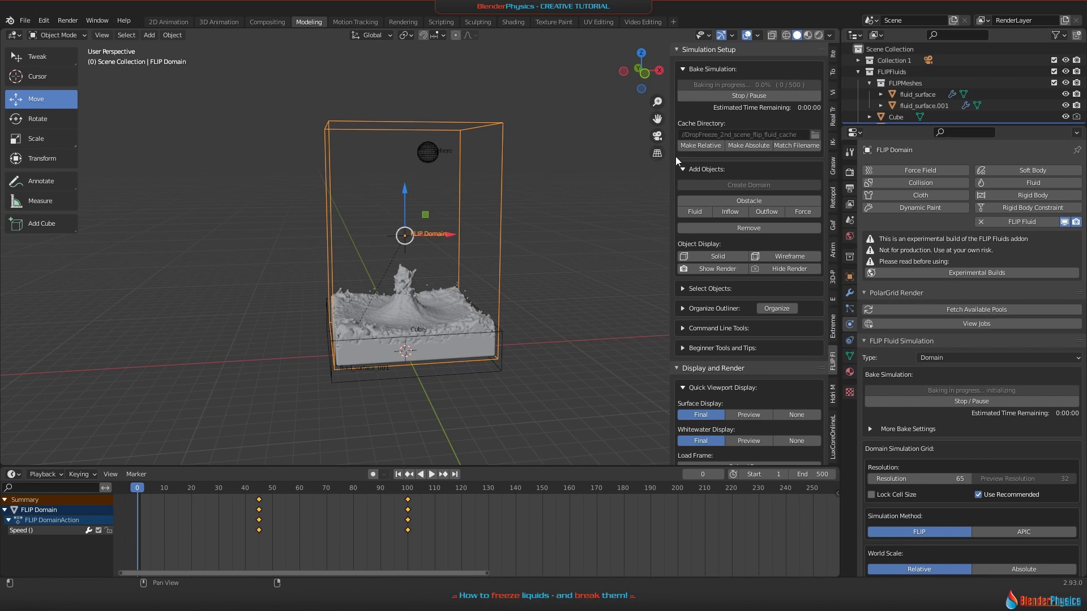
scroll(455, 342, "up", 3)
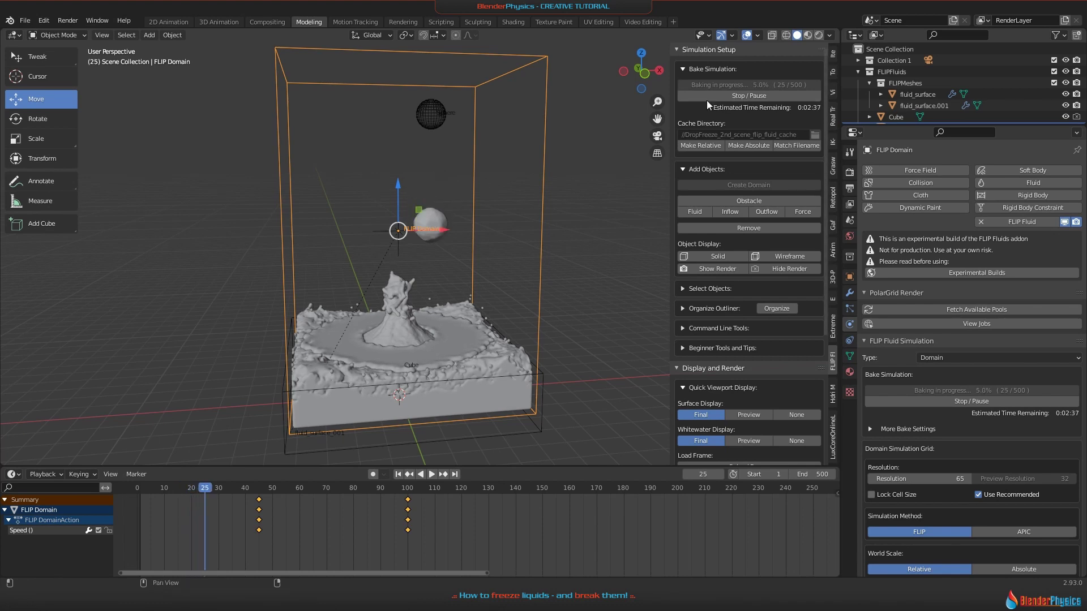
left_click(737, 97)
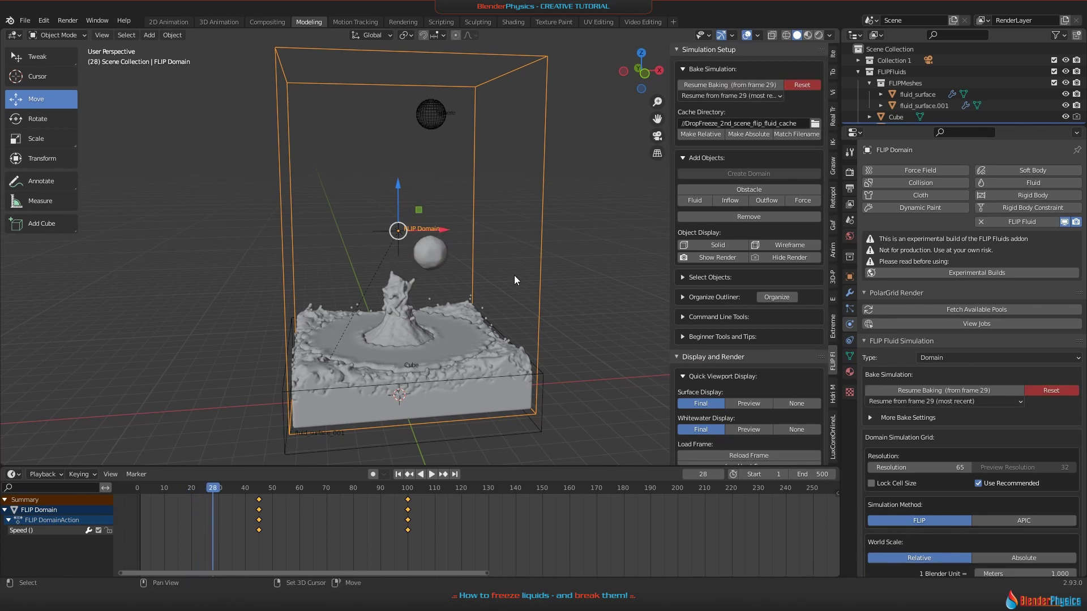
key("shift+Left")
left_click(806, 85)
left_click(807, 85)
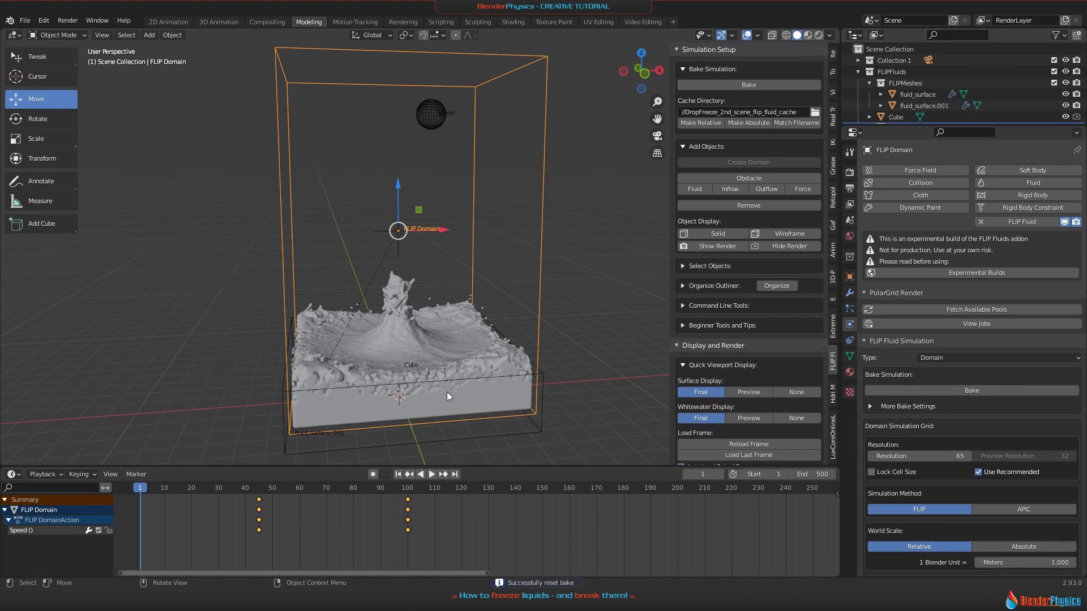
Step: Select the fluid Cube surrounding the base of the frozen splash and delete it from the scene
left_click(1065, 106)
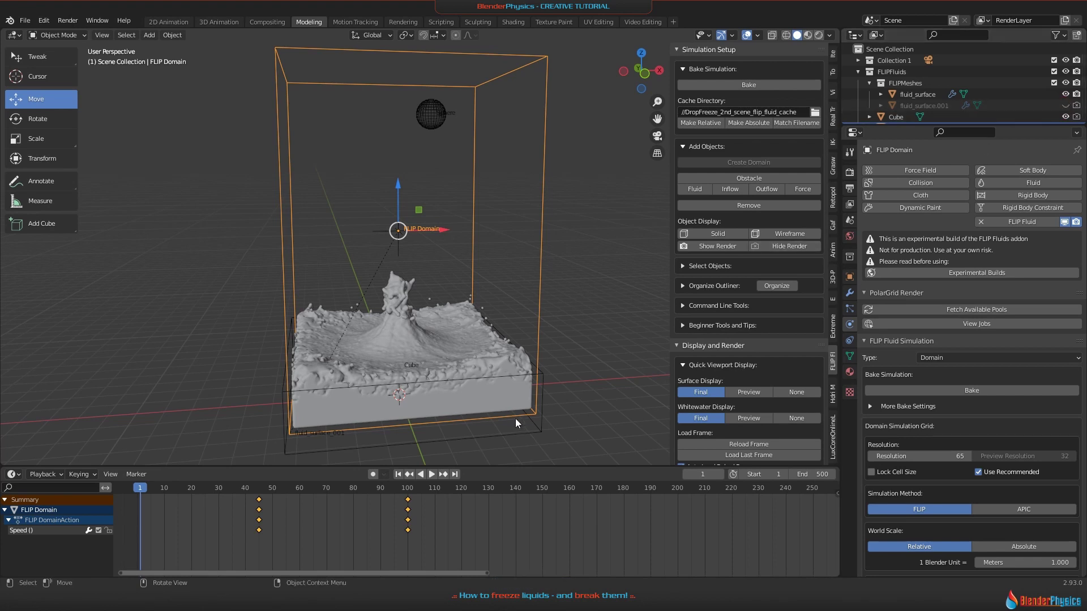
left_click(520, 374)
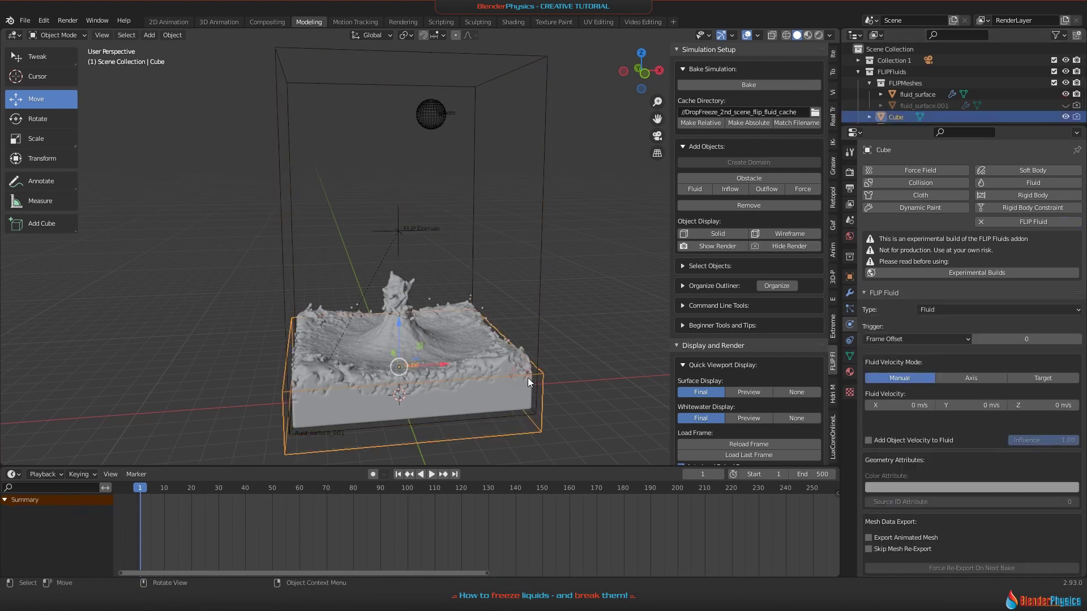
left_click(1065, 106)
key("g")
key("Escape")
key("x")
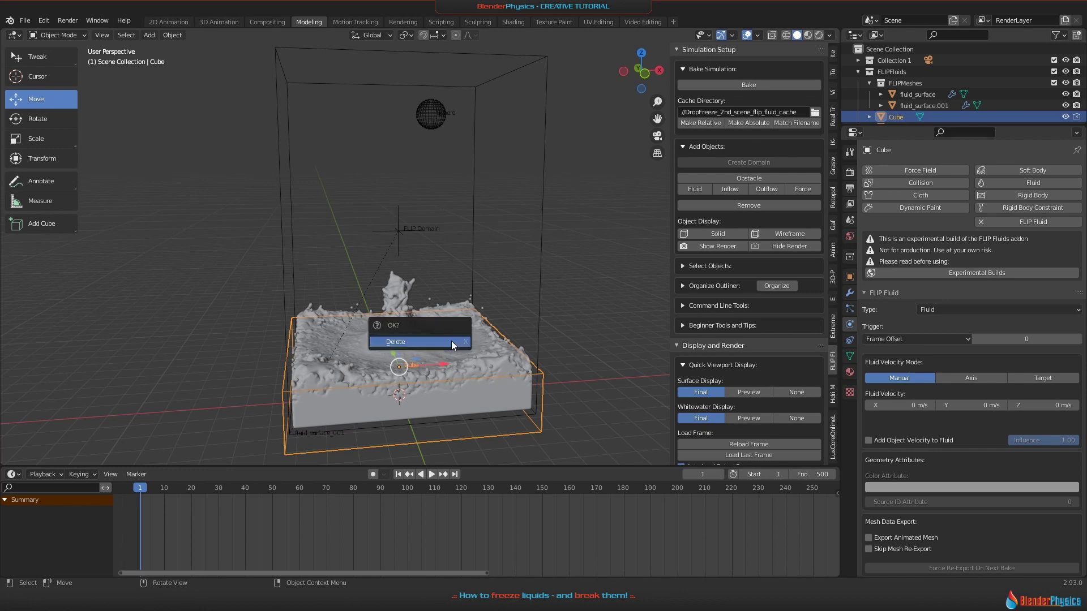
left_click(450, 340)
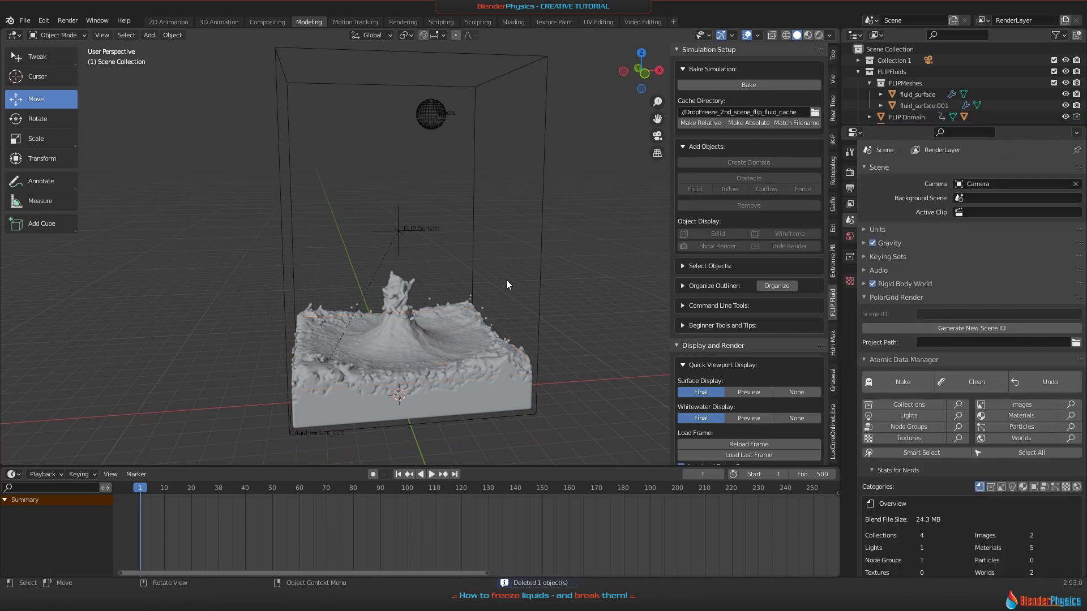
Step: Bake the fluid simulation to about frame 186, stop the bake, and leave the FLIP Domain selected
left_click(743, 84)
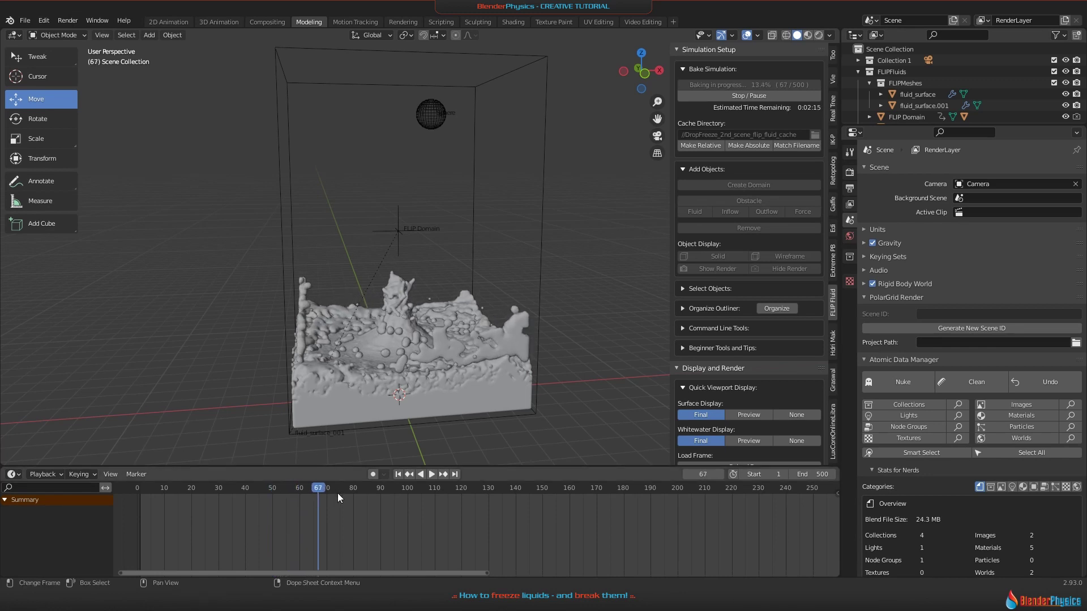
left_click(281, 249)
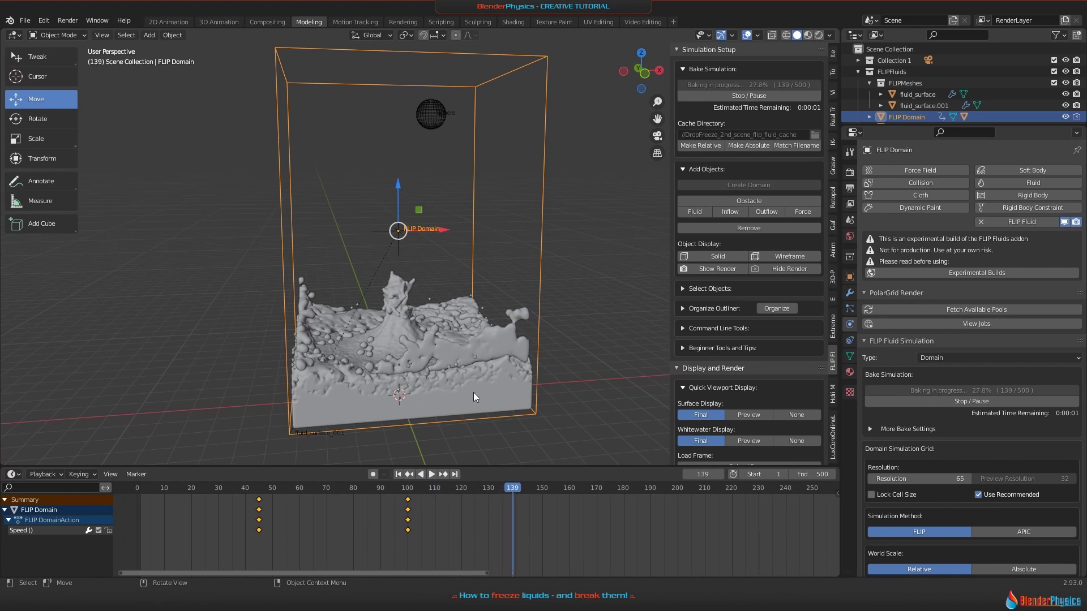
left_click(740, 96)
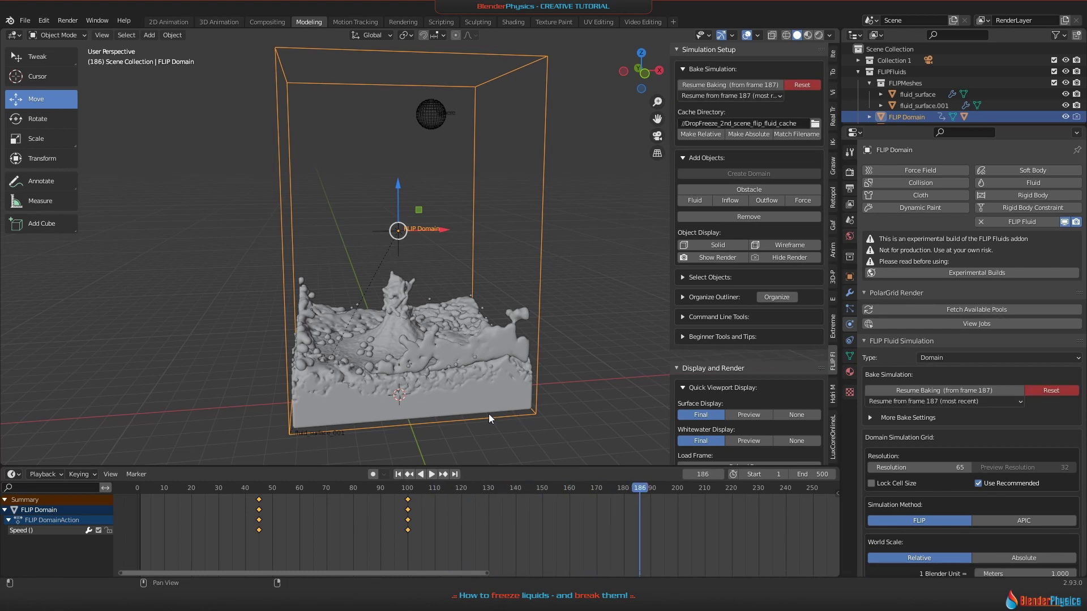
Step: Play back the baked drop hitting the frozen splash, scrub back to about frame 25 and stop at frame 28
left_click(224, 489)
key("space")
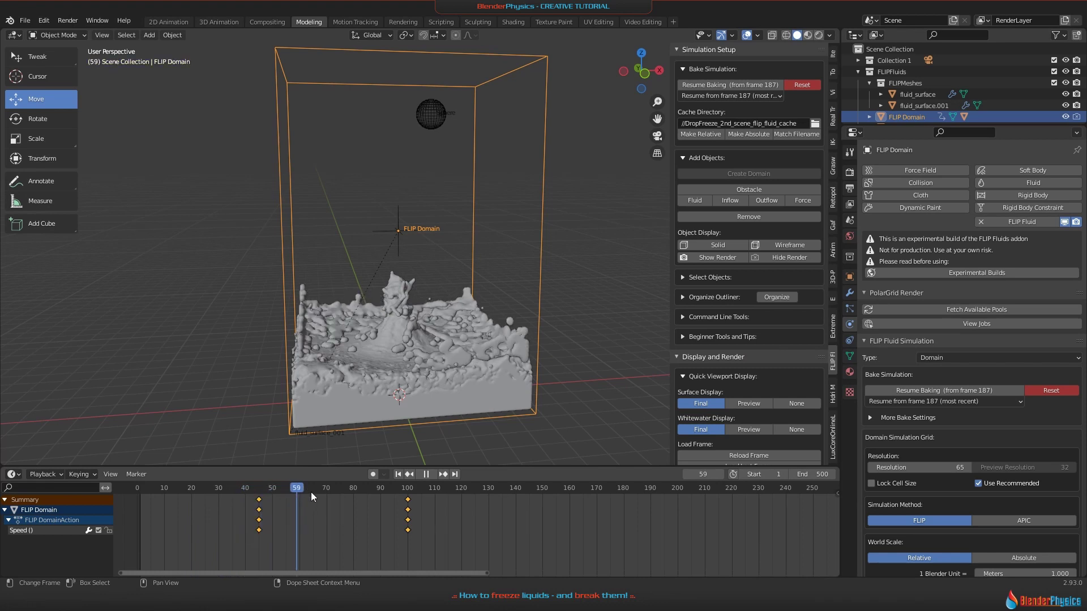
left_click_drag(311, 492, 208, 487)
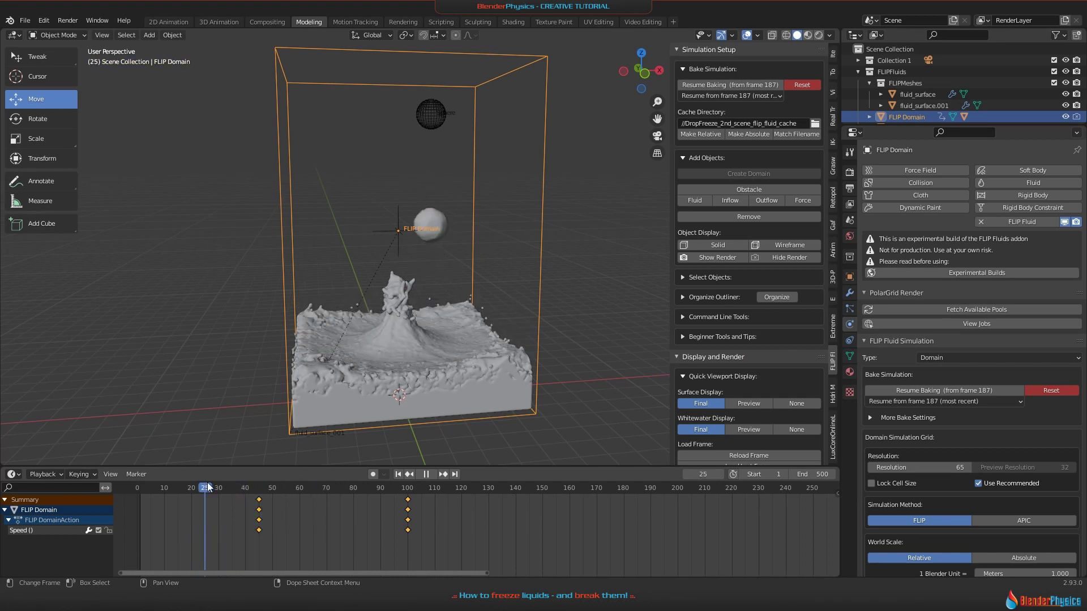
key("space")
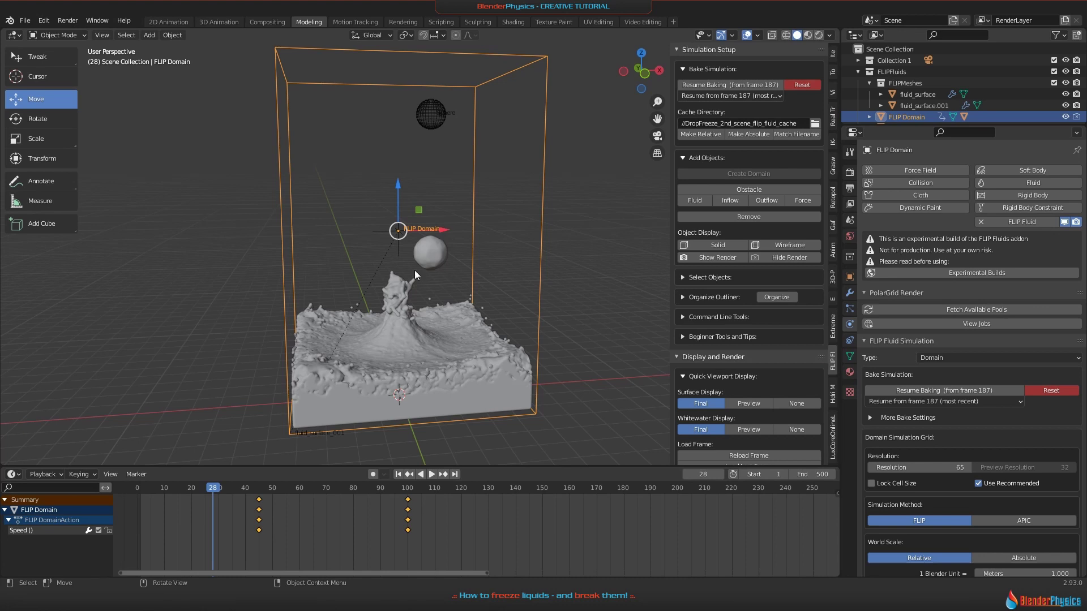
Step: Assign the existing FF Water (clear) material to the frozen splash mesh fluid_surface_001
left_click(414, 376)
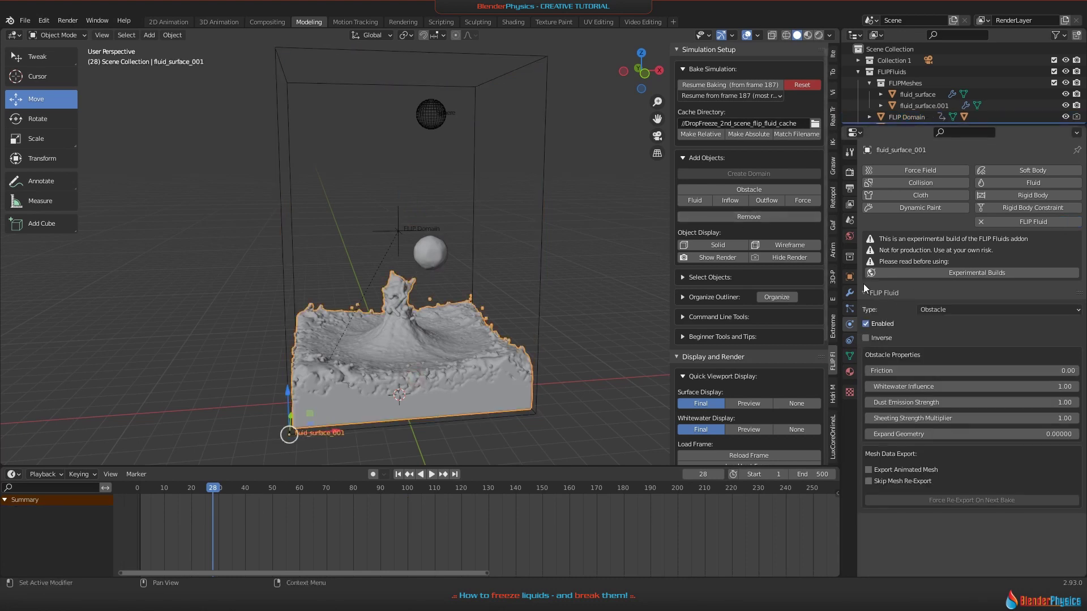
left_click(849, 372)
left_click(430, 255)
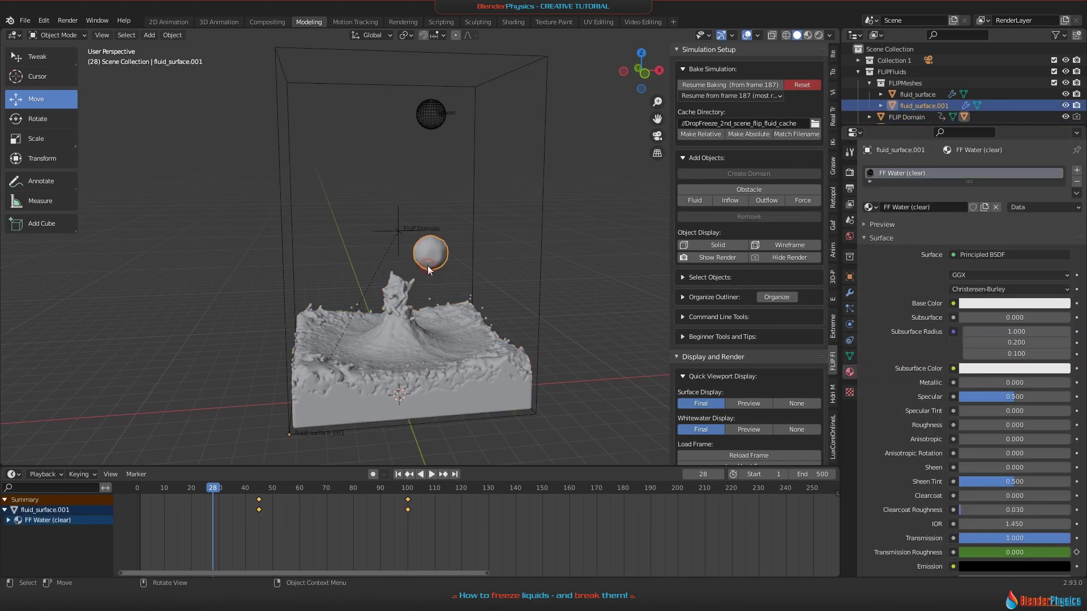
left_click(440, 366)
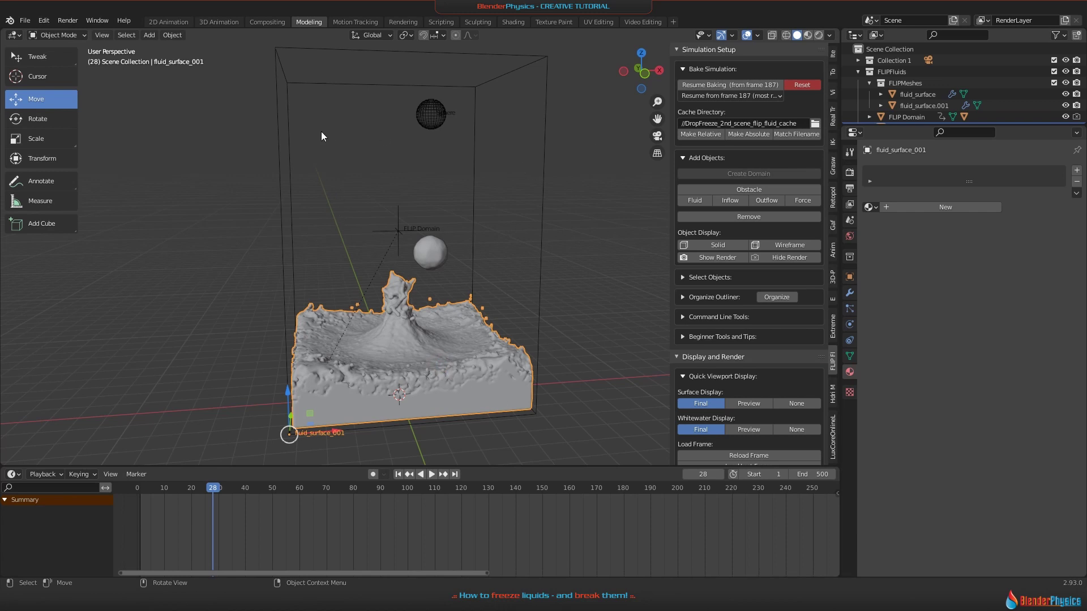
left_click(870, 207)
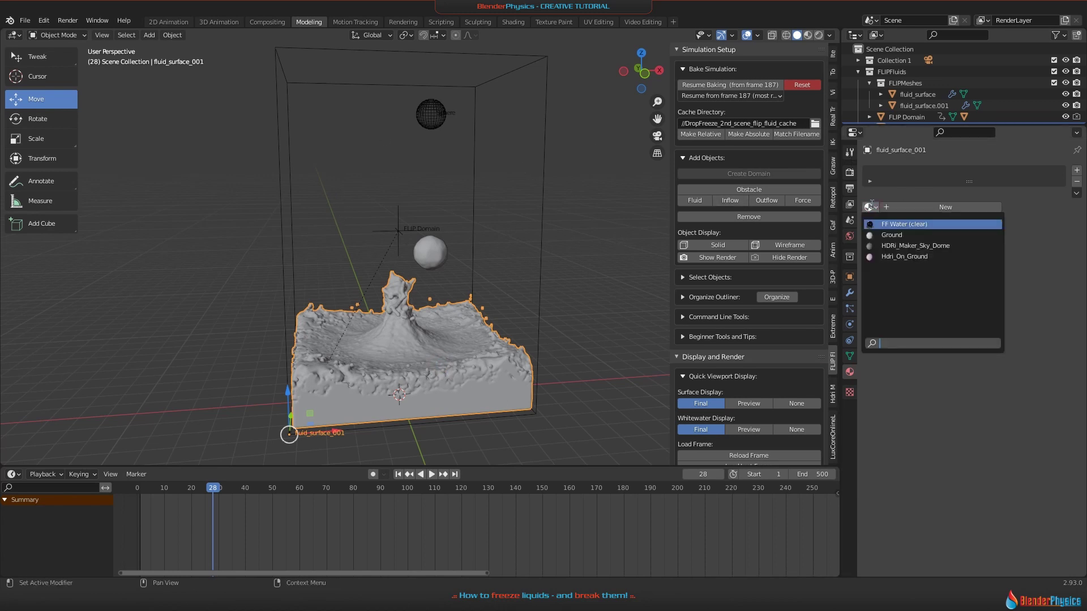
left_click(894, 223)
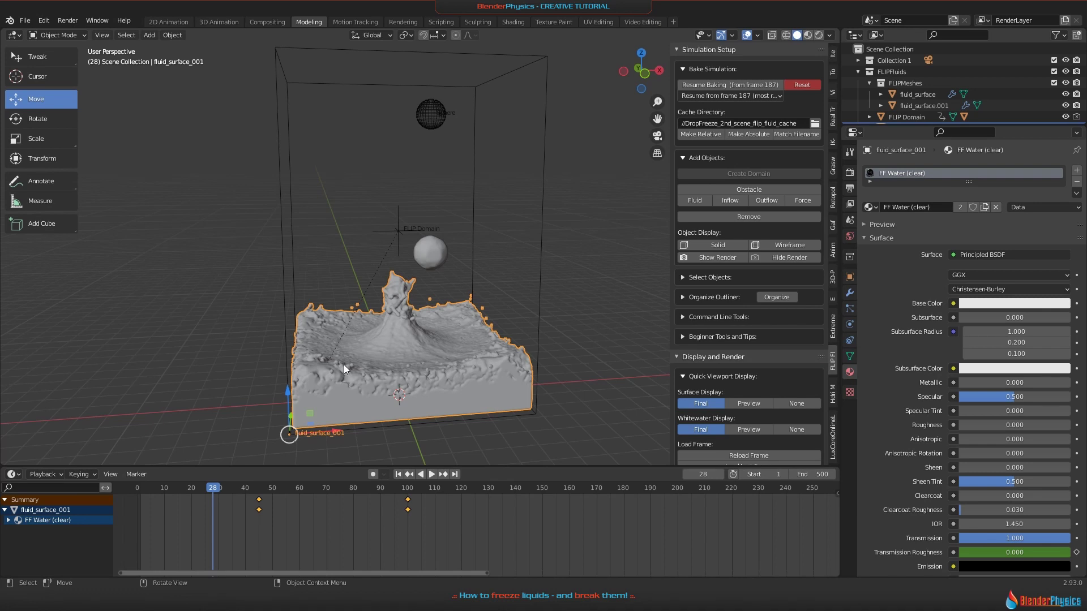
Step: Delete the frame 45 keyframe of the splash's FF Water (clear) material and replay the animation from frame 1
key("shift+Left")
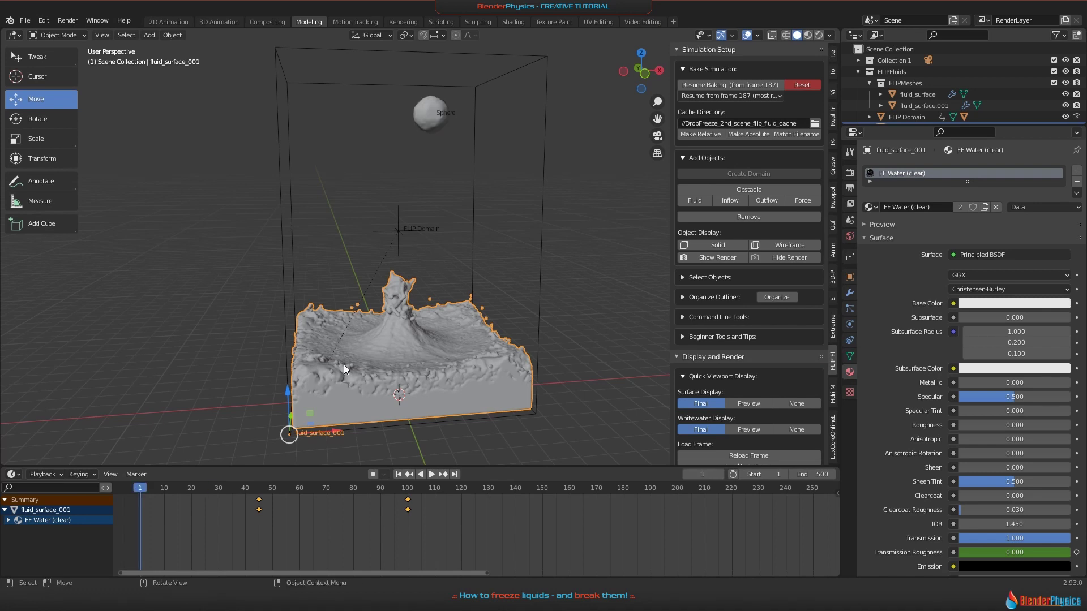
key("space")
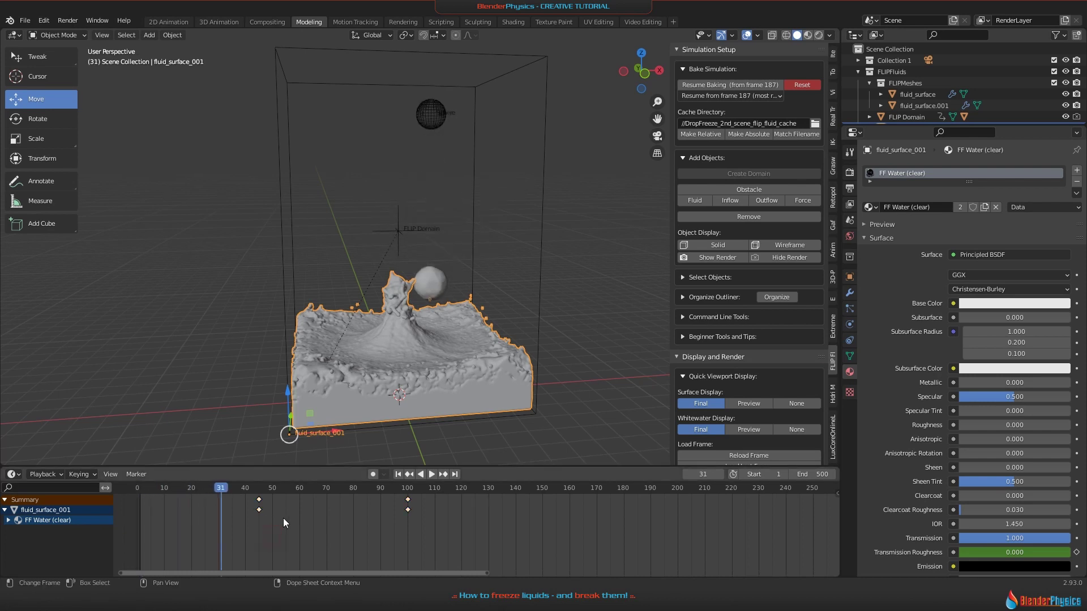
left_click_drag(277, 521, 248, 499)
key("Delete")
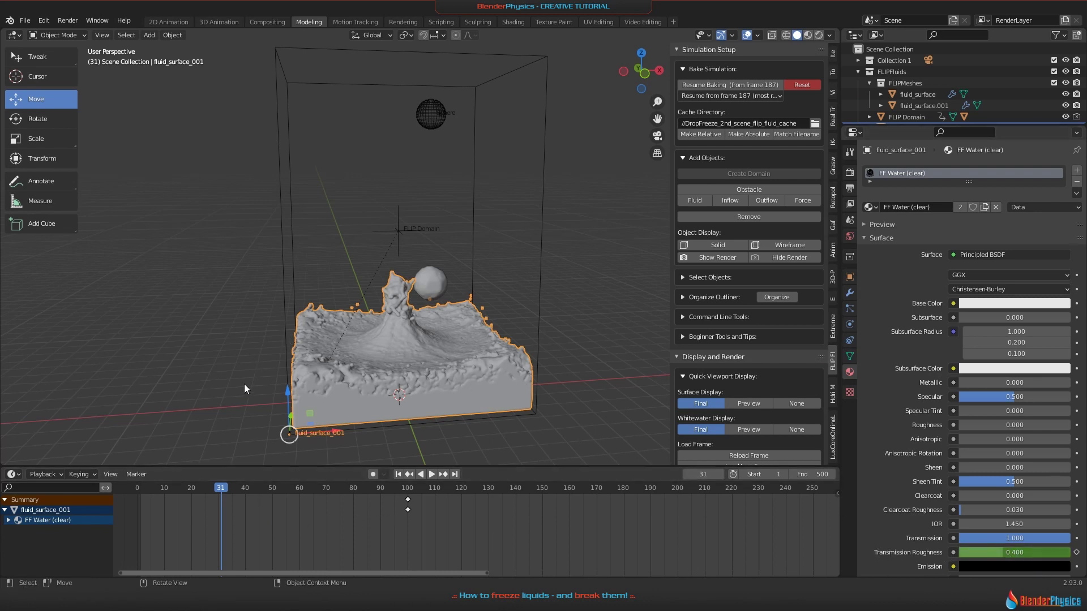
key("shift+Left")
key("space")
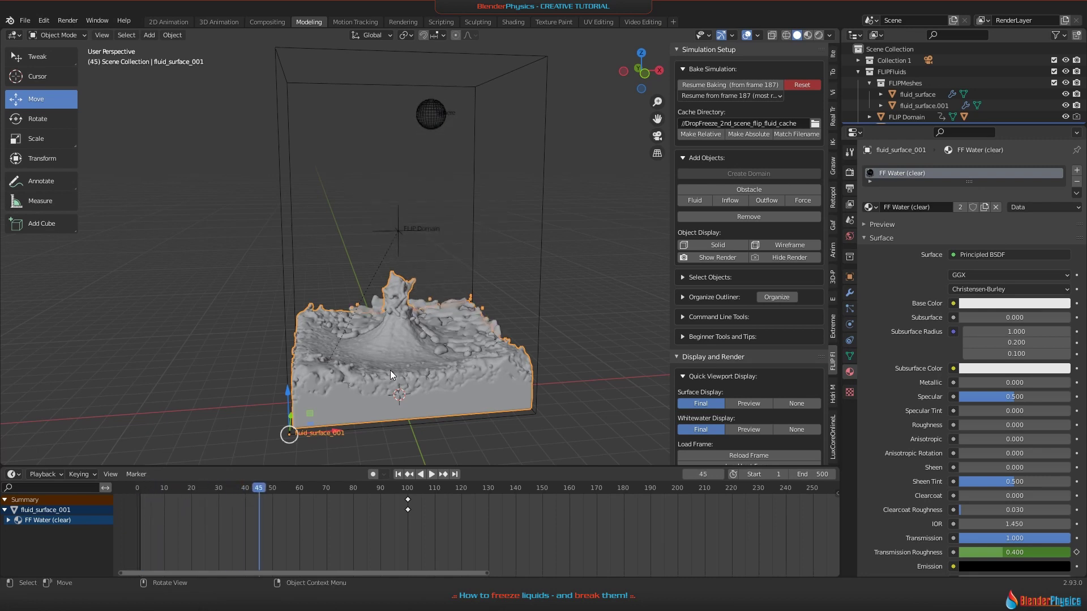
key("Escape")
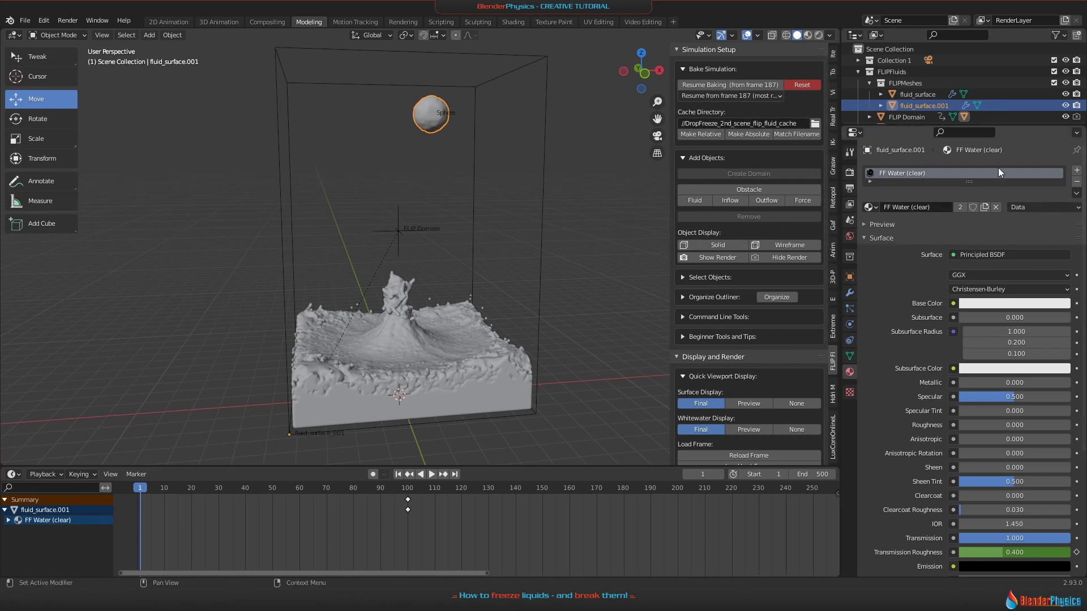
Step: Select the falling drop's fluid surface and give it its own single-user copy of the FF Water (clear) material
left_click(426, 400)
left_click(428, 123)
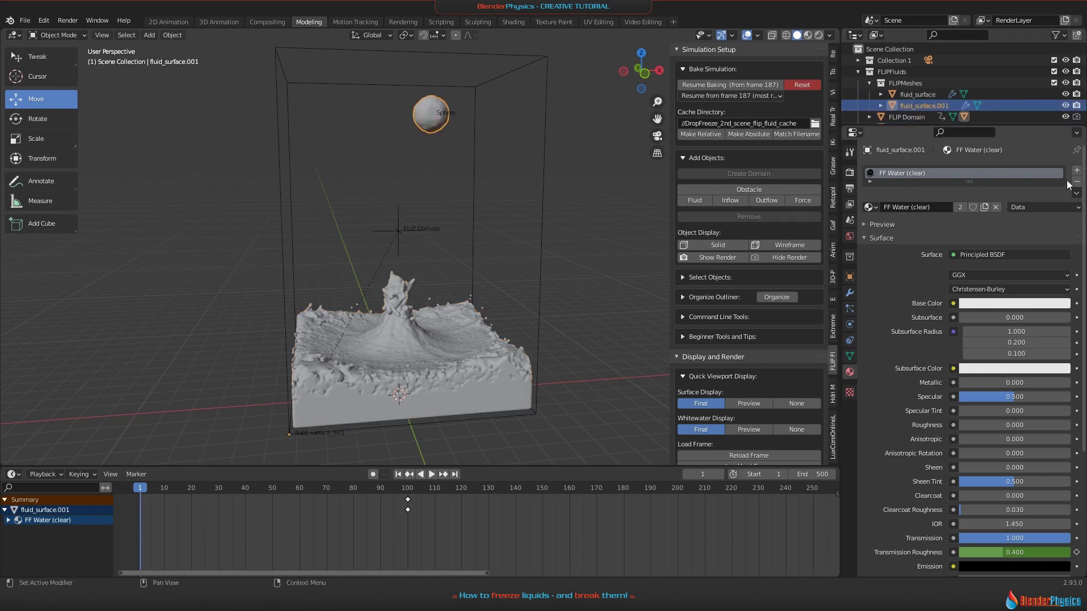
left_click(984, 207)
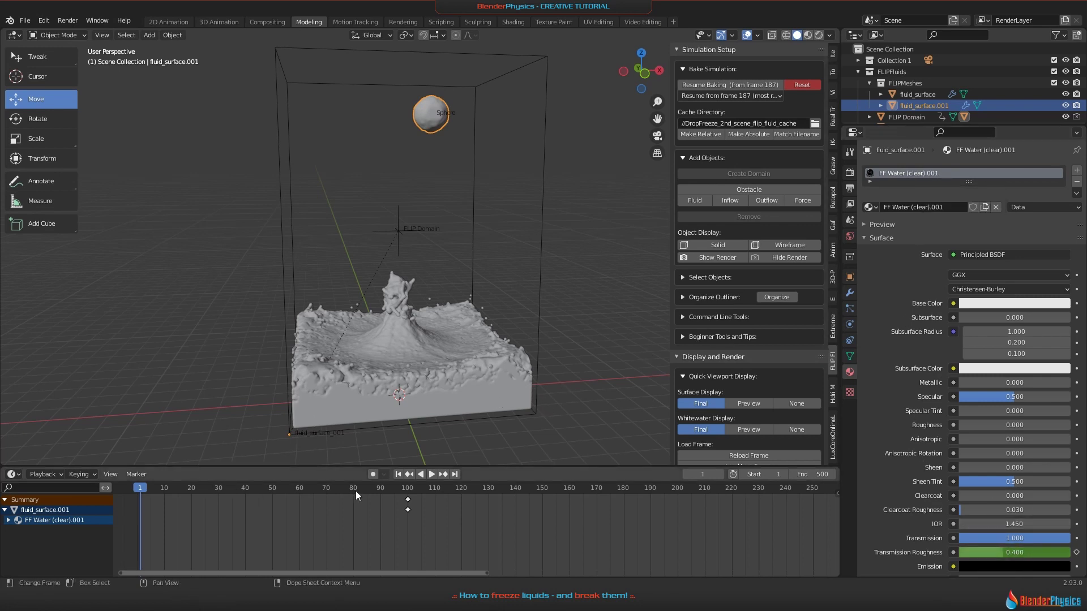
Step: Keyframe the drop material's Transmission Roughness at 0.000 on frame 45 and switch the viewport to rendered shading
left_click_drag(405, 495, 407, 493)
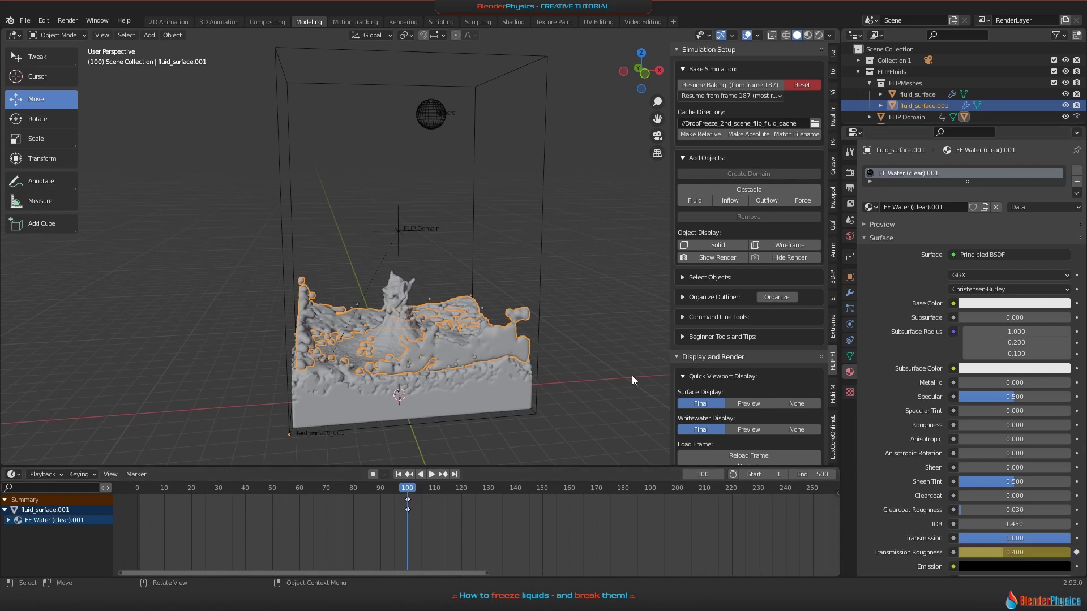
key("Left")
key("Left")
key("Left")
key("Left")
key("Left")
key("Left")
key("Left")
key("Left")
key("Left")
key("Left")
key("Left")
key("Left")
key("Left")
key("Left")
key("Left")
key("Left")
key("Left")
key("Left")
key("Left")
key("Left")
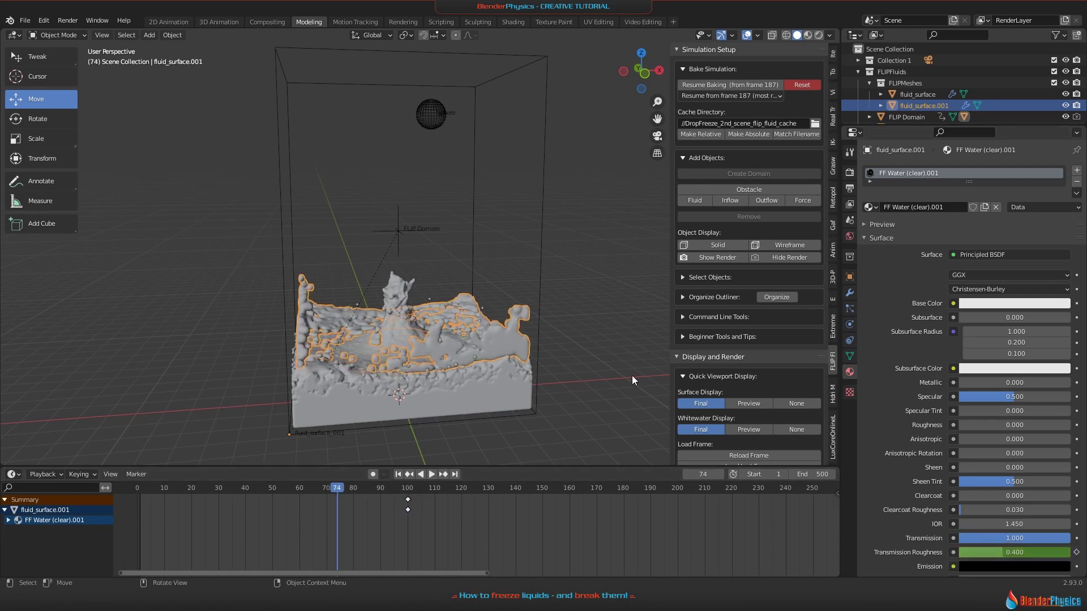
key("Left")
key("Left")
key("Left")
key("Left")
key("Left")
key("Left")
key("Left")
key("Left")
key("Left")
key("Left")
key("Left")
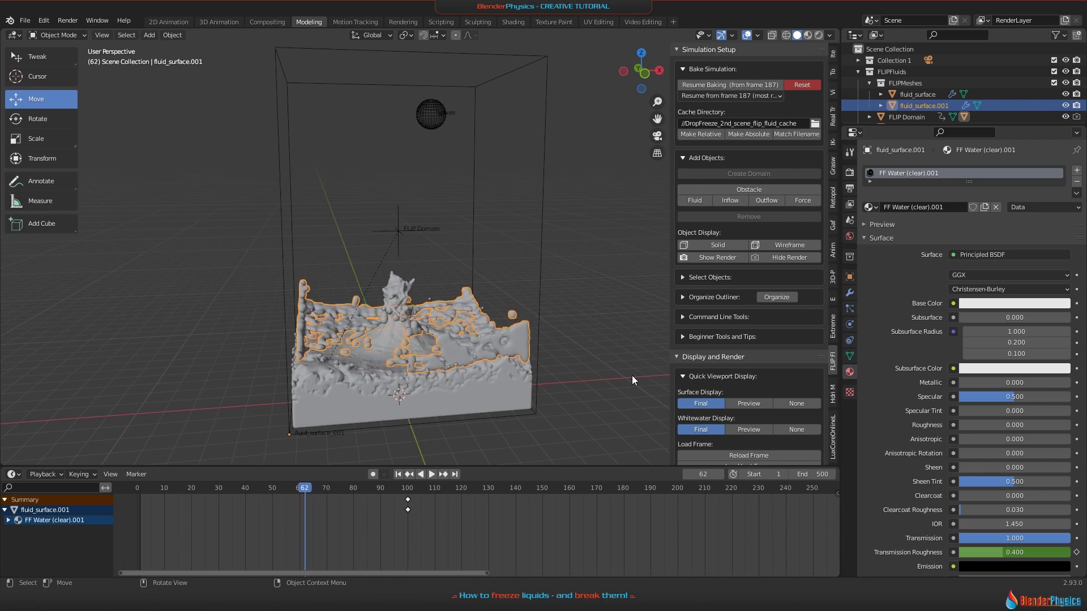
key("Left")
key("Left")
key("Left")
key("Left")
key("Left")
key("Left")
key("Left")
key("Left")
key("Left")
key("Left")
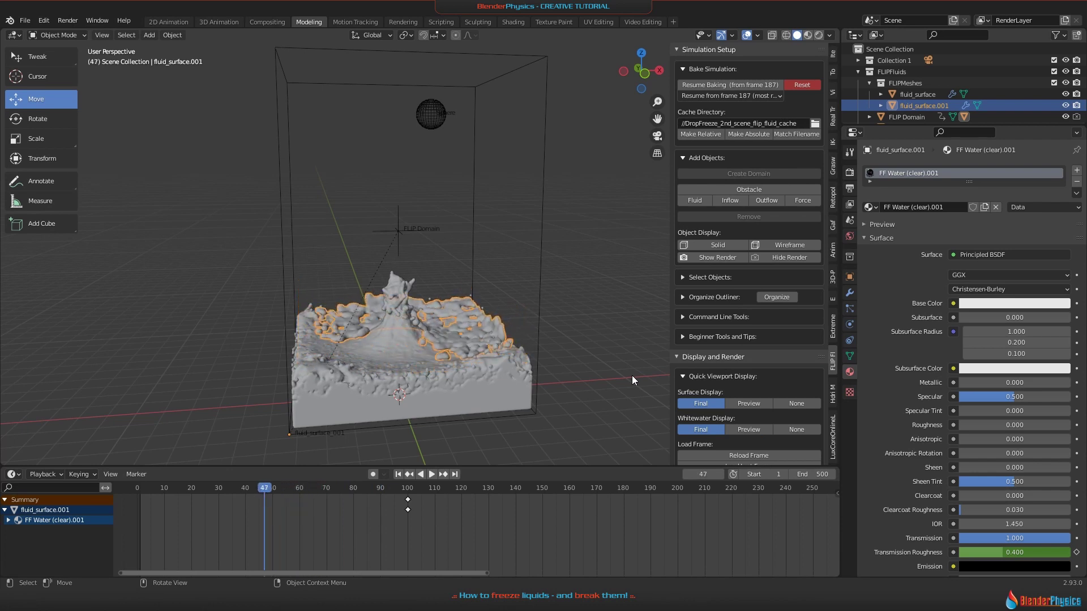
left_click(1010, 551)
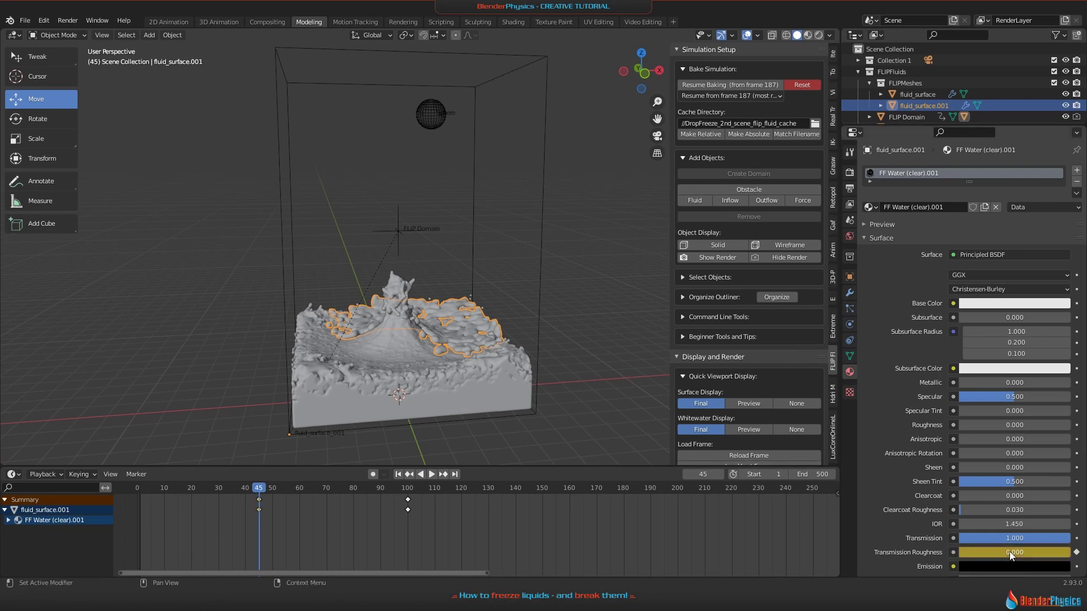
key("Return")
key("i")
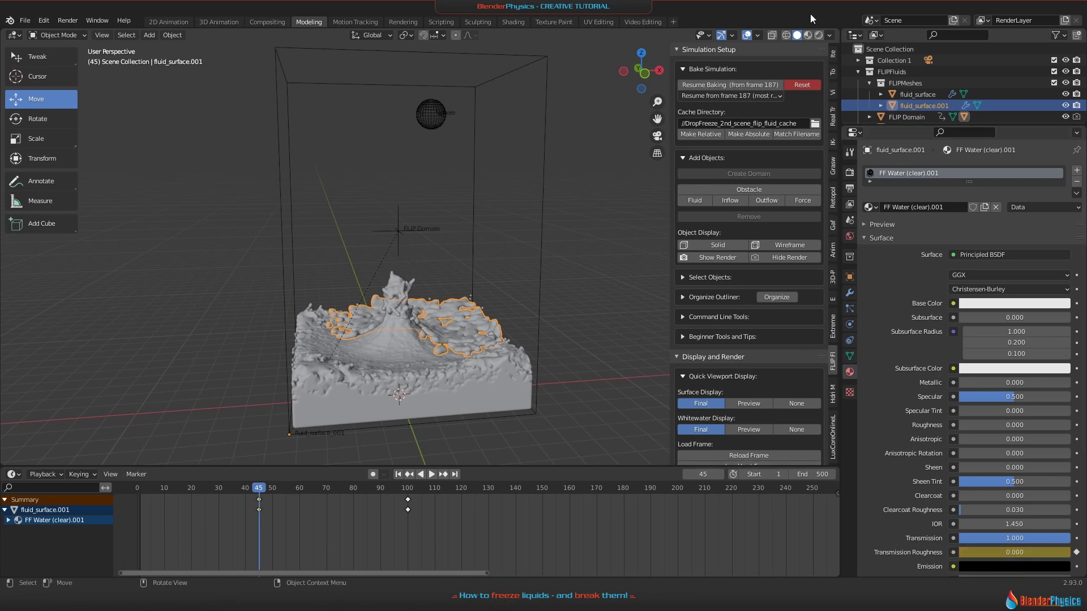
left_click(818, 35)
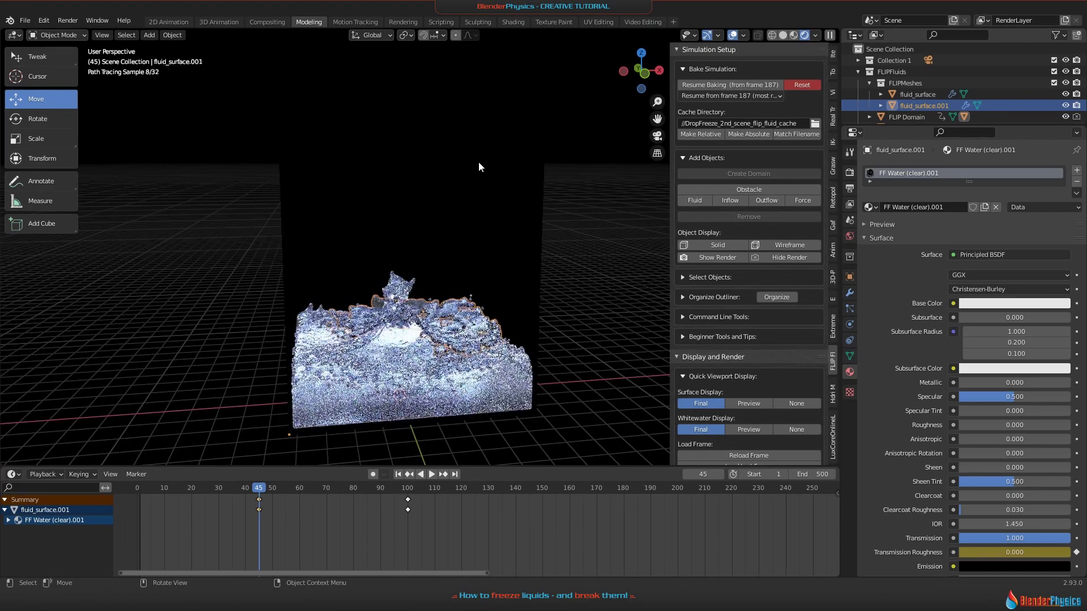
Step: Step the animation back from frame 45 to 39 and examine the frozen splash and surrounding water surface up close
key("Left")
key("Left")
key("Left")
key("Left")
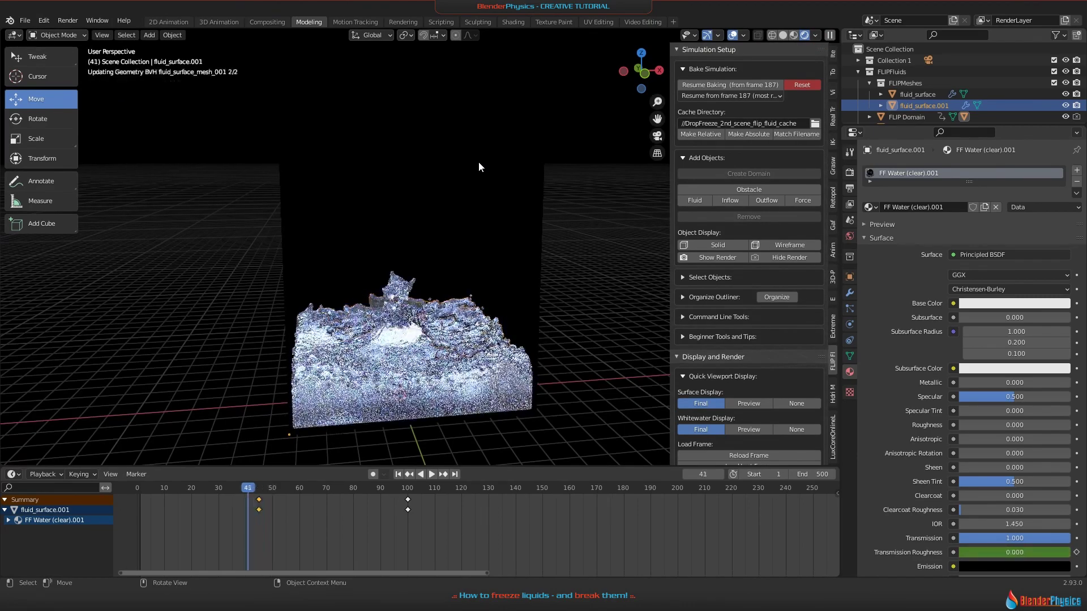
key("Left")
key("Left")
scroll(548, 334, "up", 5)
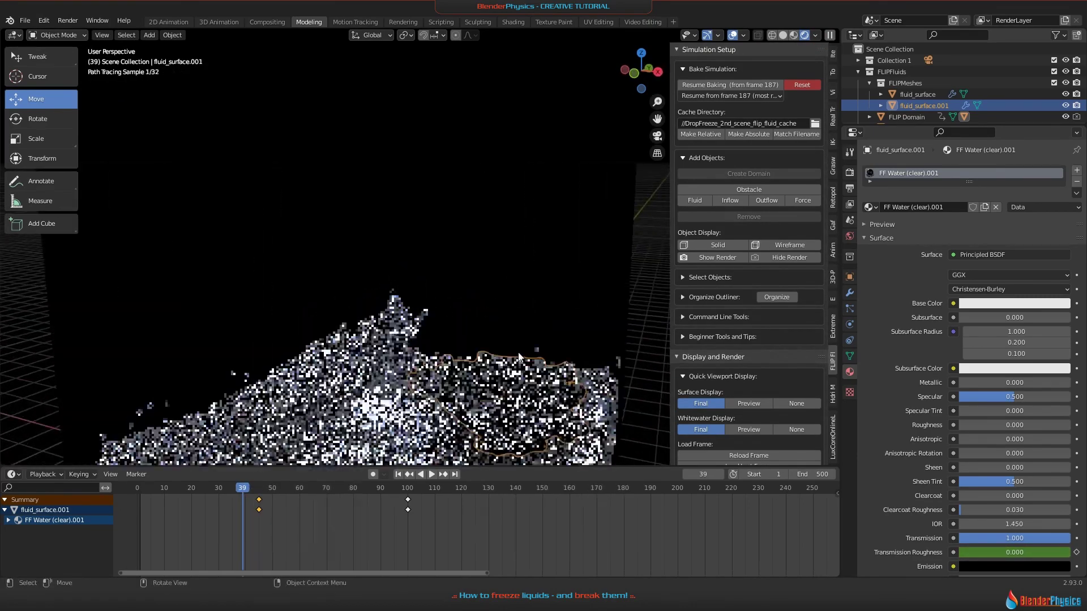
middle_click_drag(518, 357, 334, 164, "shift")
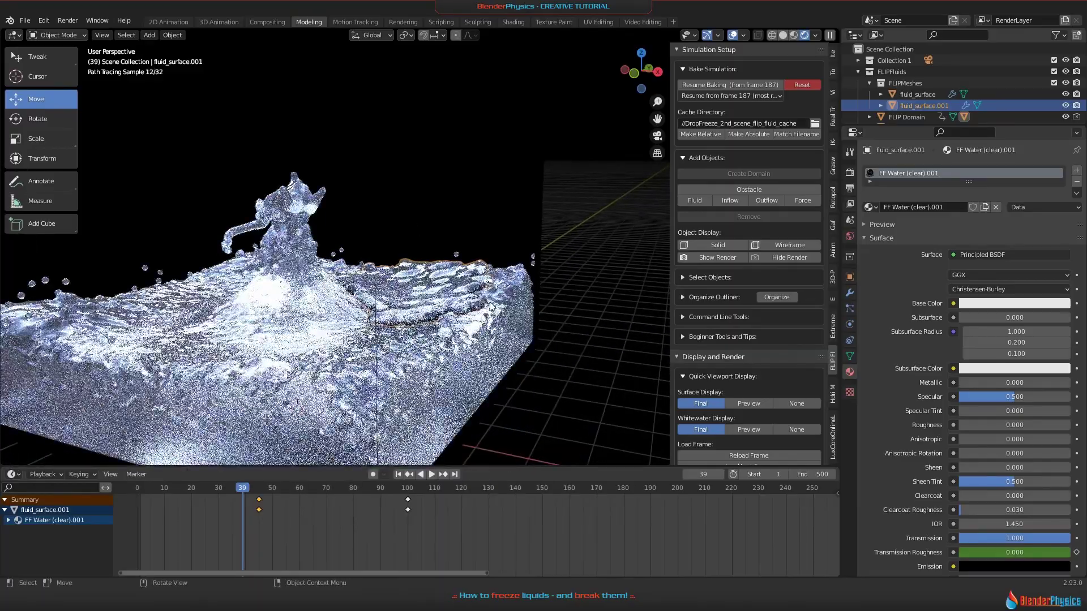
middle_click_drag(490, 306, 481, 344, "ctrl")
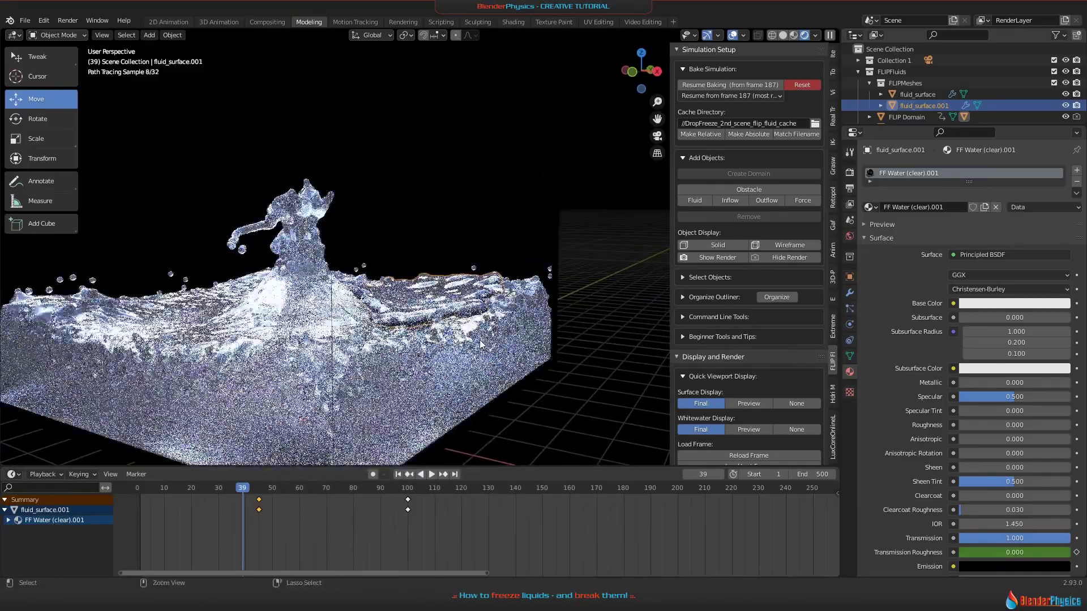
Step: Step back to frame 23 and forward to frame 26 to examine the falling drop above the frozen splash
key("Left")
key("Left")
key("Left")
key("Left")
key("Left")
key("Left")
key("Left")
key("Left")
key("Left")
key("Left")
key("Left")
key("Left")
key("Left")
key("Left")
key("Left")
key("Left")
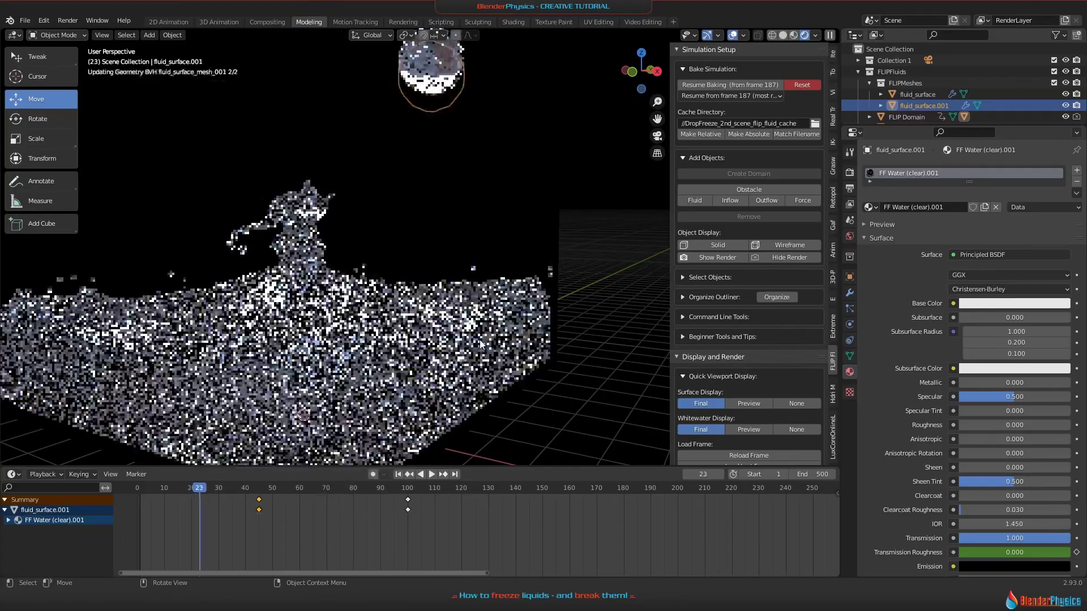
key("Right")
key("Right")
key("Right")
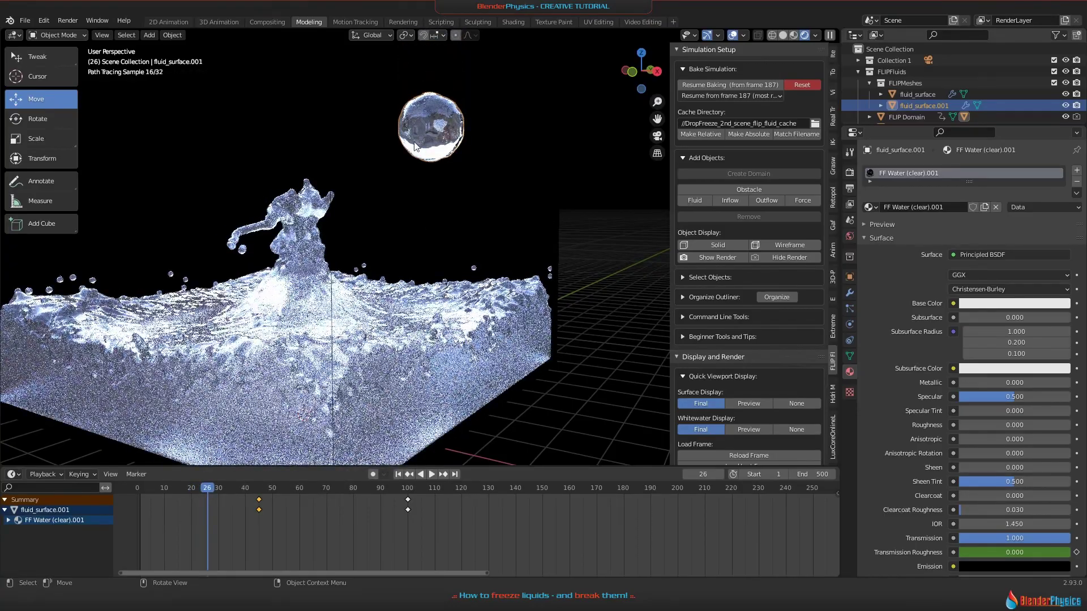
scroll(395, 384, "down", 1)
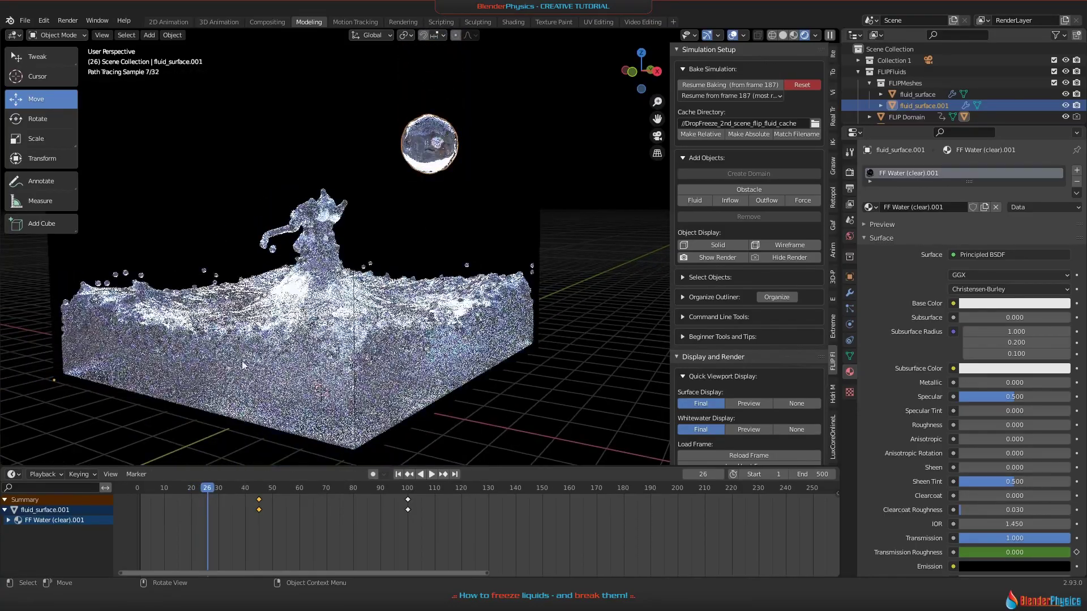
Step: Play the animation through to frame 100 and examine the water surface from another side
key("space")
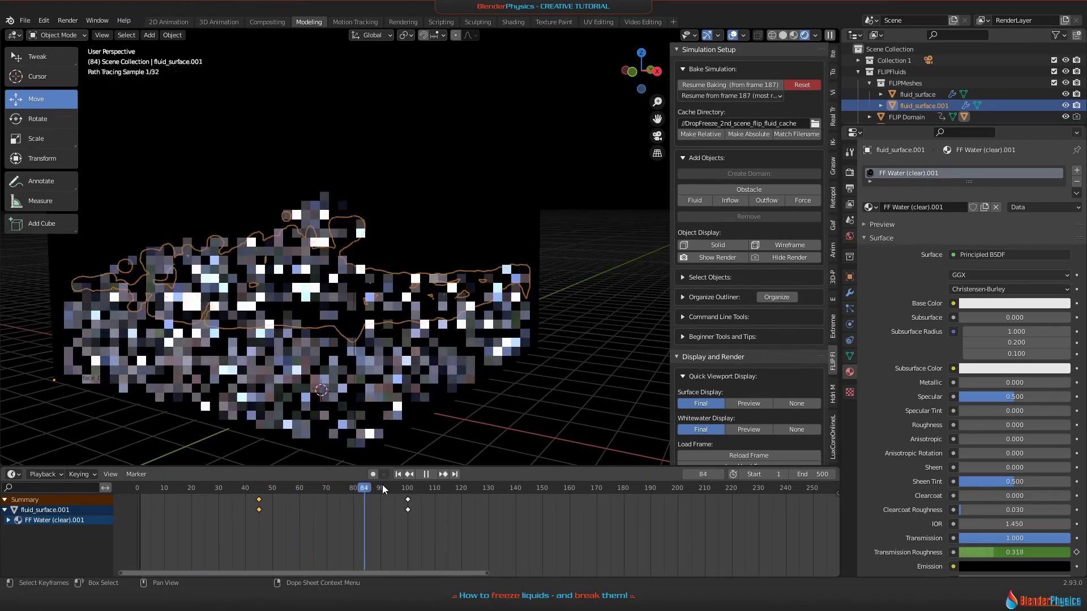
key("space")
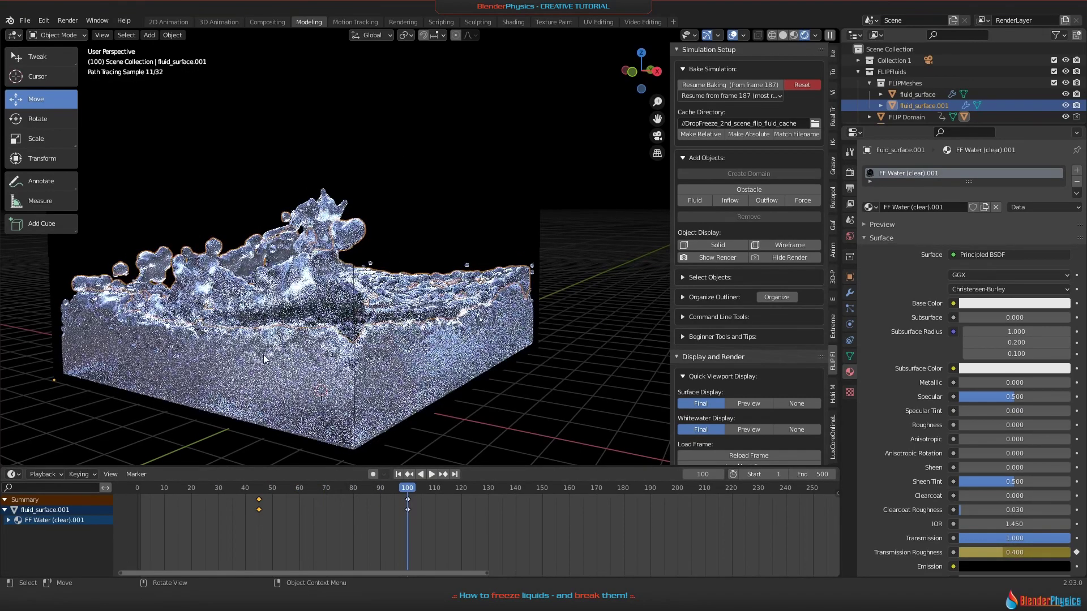
middle_click_drag(246, 336, 477, 271)
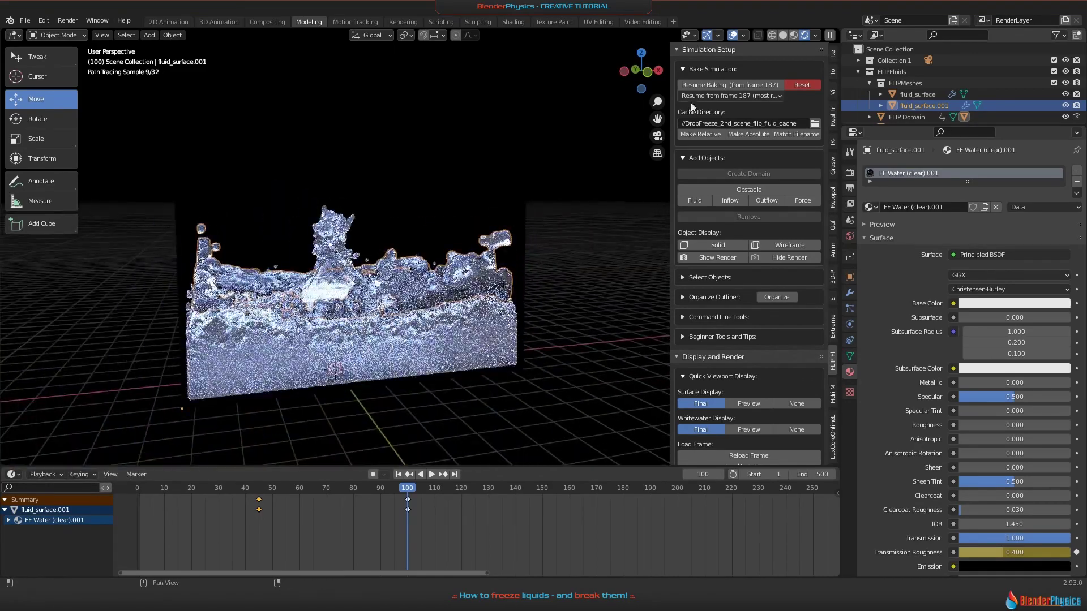
Step: Return to frame 1 to reset the fluid simulation bake and switch the viewport to solid shading
key("shift+Left")
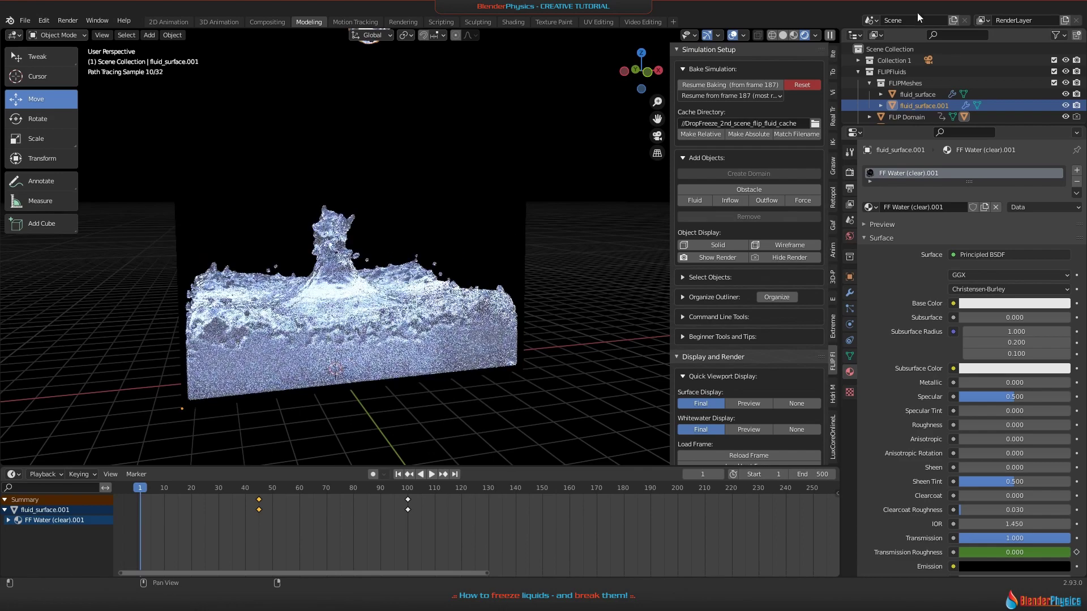
left_click(785, 88)
left_click(783, 86)
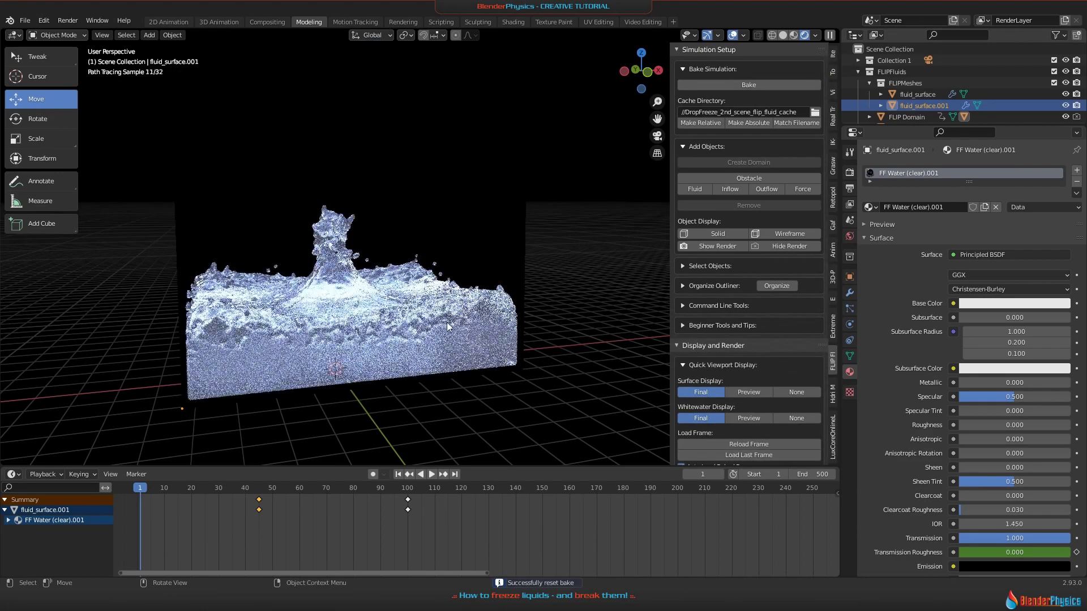
left_click(783, 35)
scroll(490, 240, "down", 3)
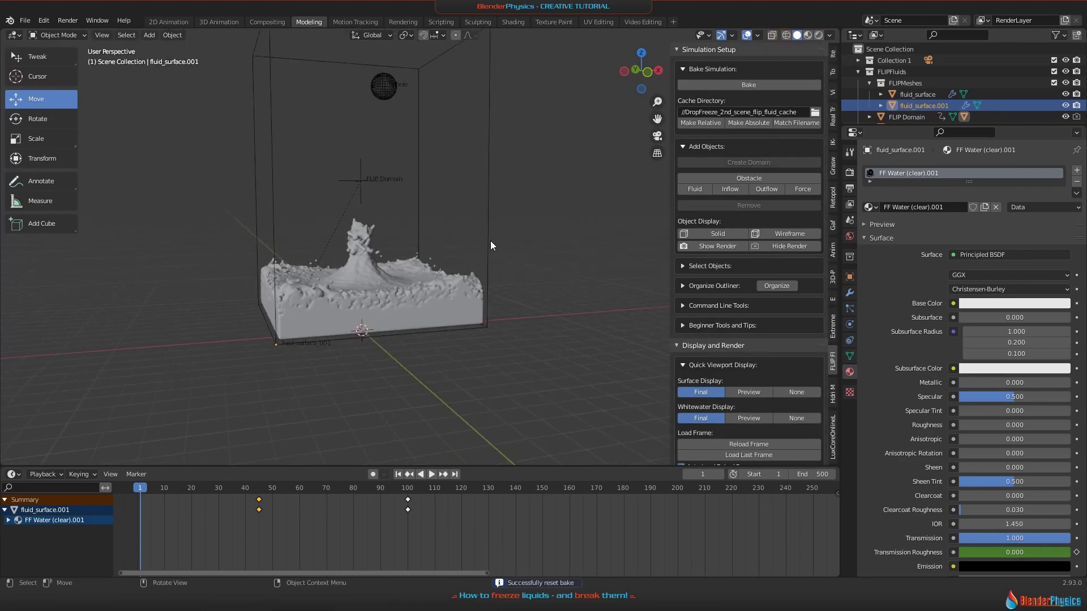
left_click(490, 238)
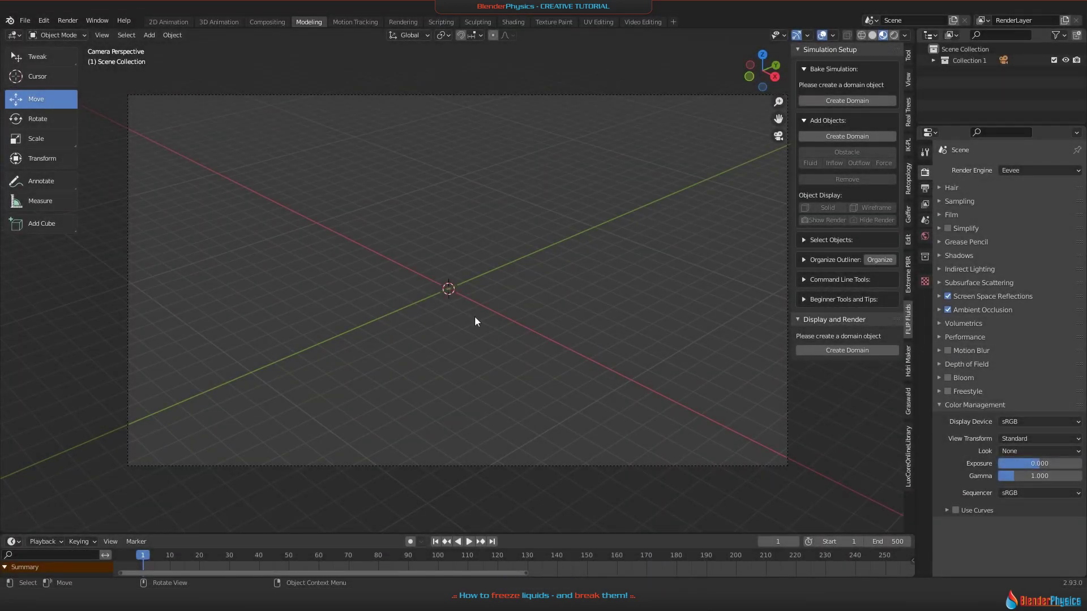
Step: Add a UV sphere to the empty scene and raise it about 9.36 m along Z
middle_click_drag(474, 322, 497, 305)
key("shift+a")
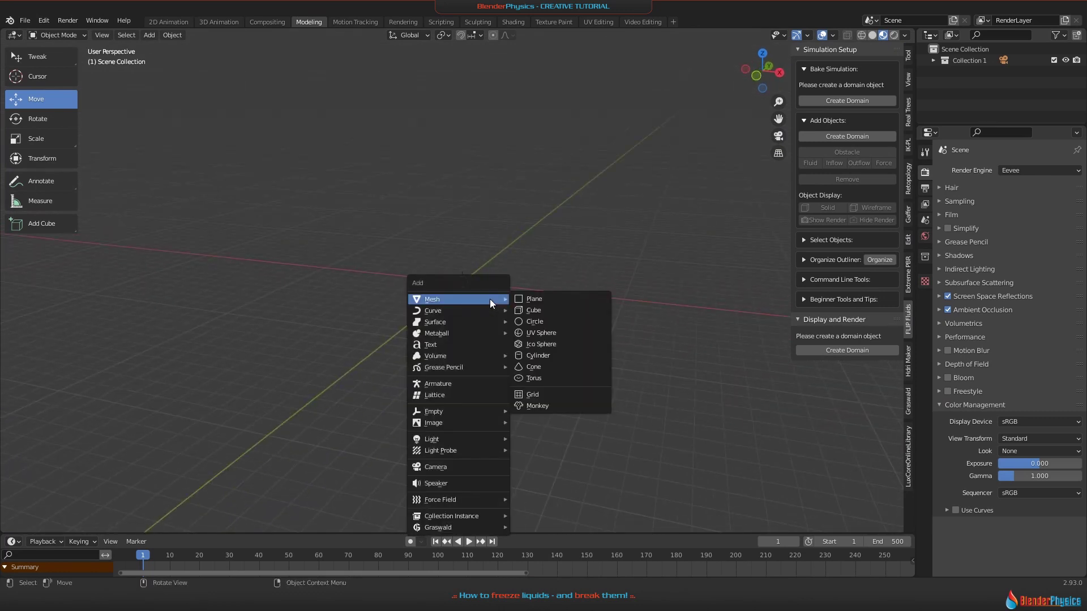
left_click(541, 328)
key("g")
key("z")
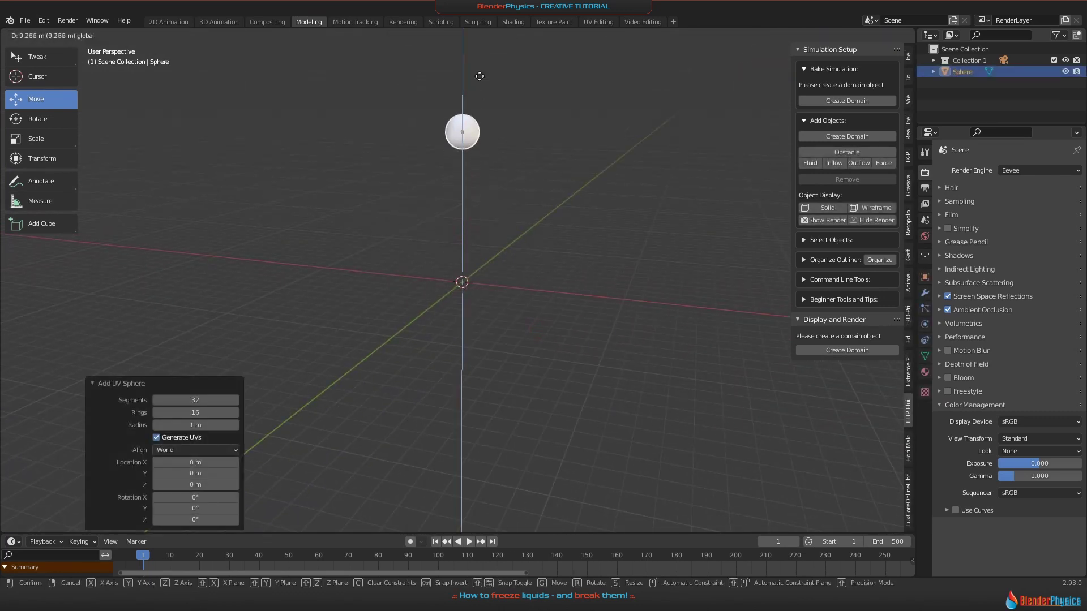
left_click(479, 77)
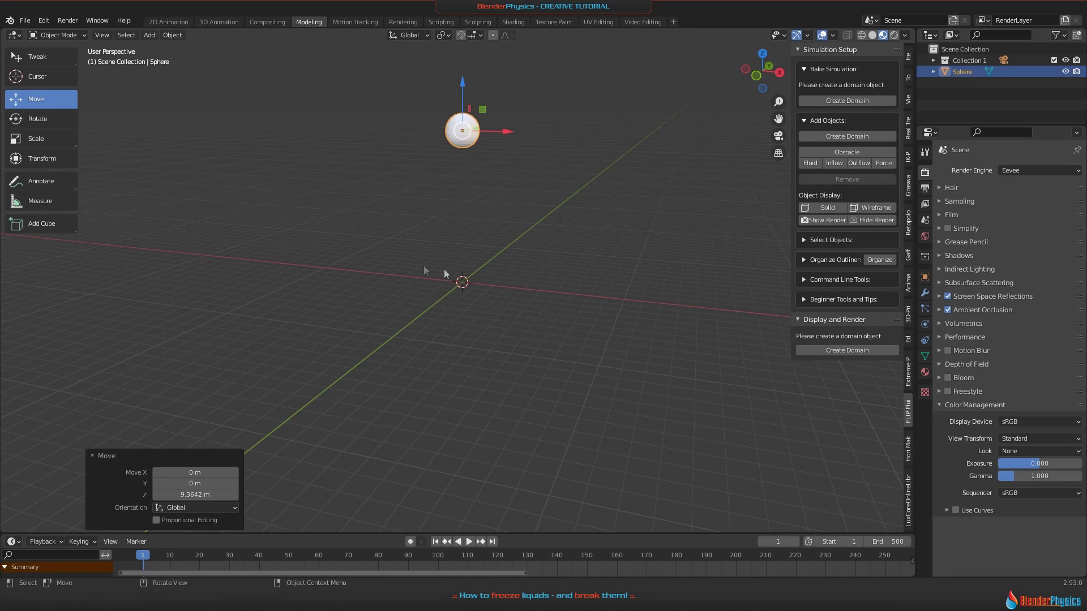
Step: Scale the FLIP domain up about 3.44 times uniformly and stretch it about 2.08 times along Z
middle_click_drag(538, 245, 400, 243, "shift")
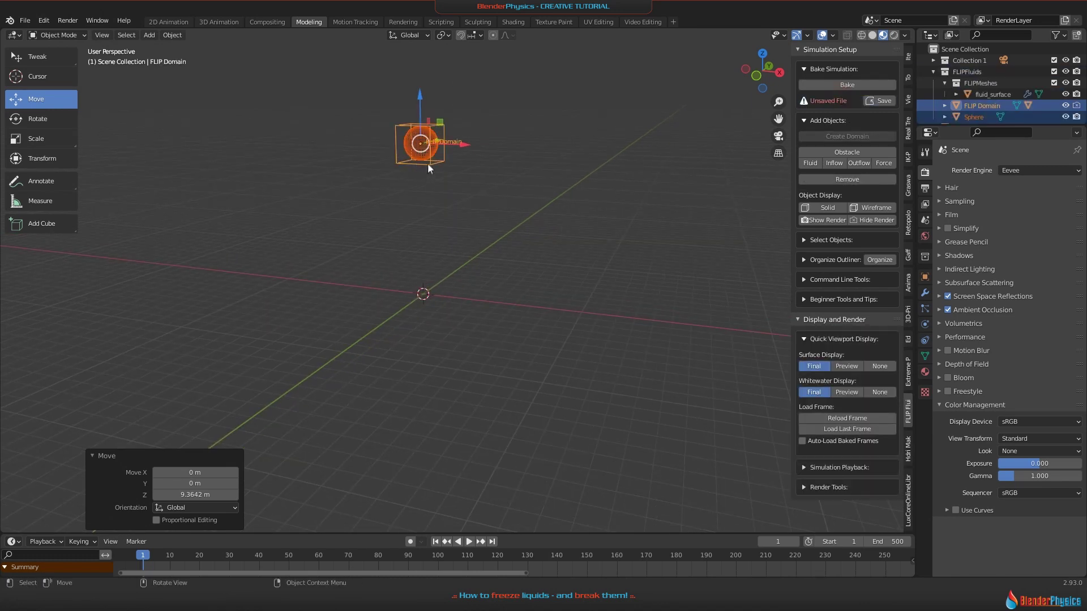
key("s")
left_click(543, 236)
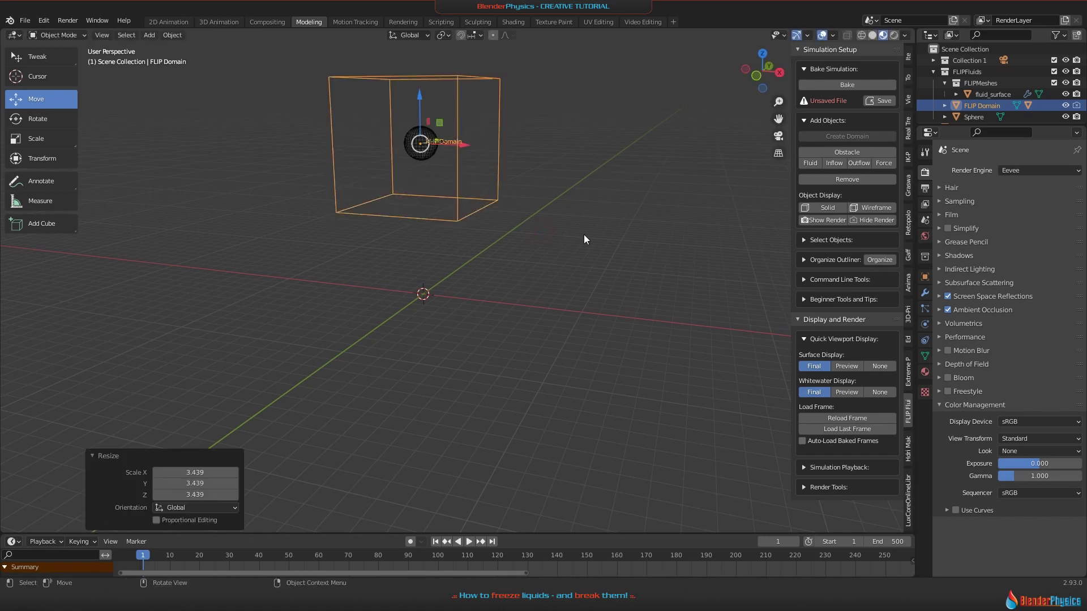
key("s")
key("z")
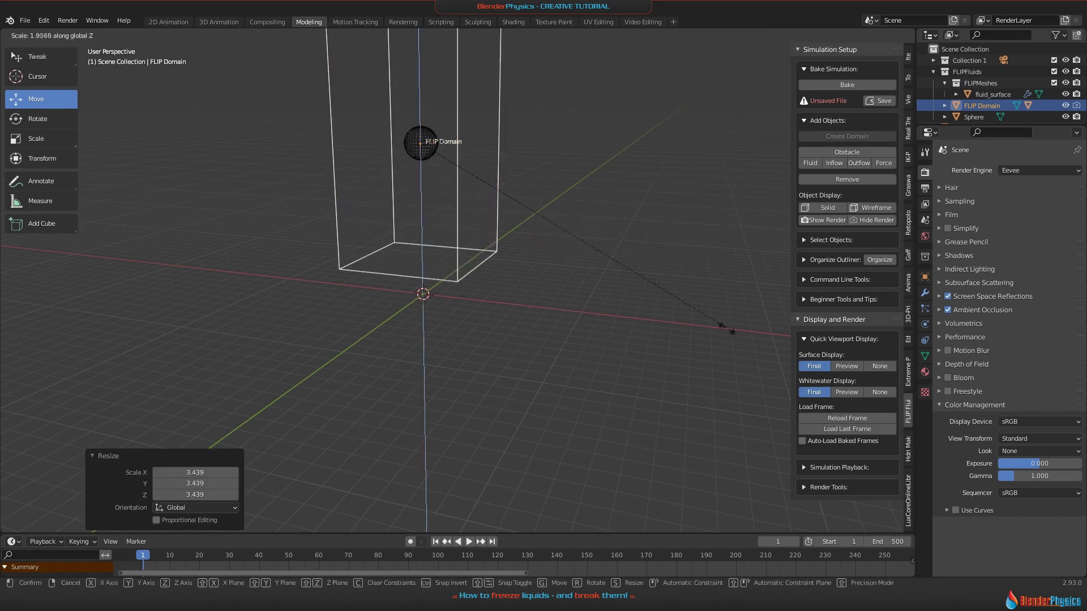
left_click(741, 359)
Step: In front view, lower the FLIP domain along Z until its base sits on the ground line
key("KP_1")
scroll(459, 127, "down", 2)
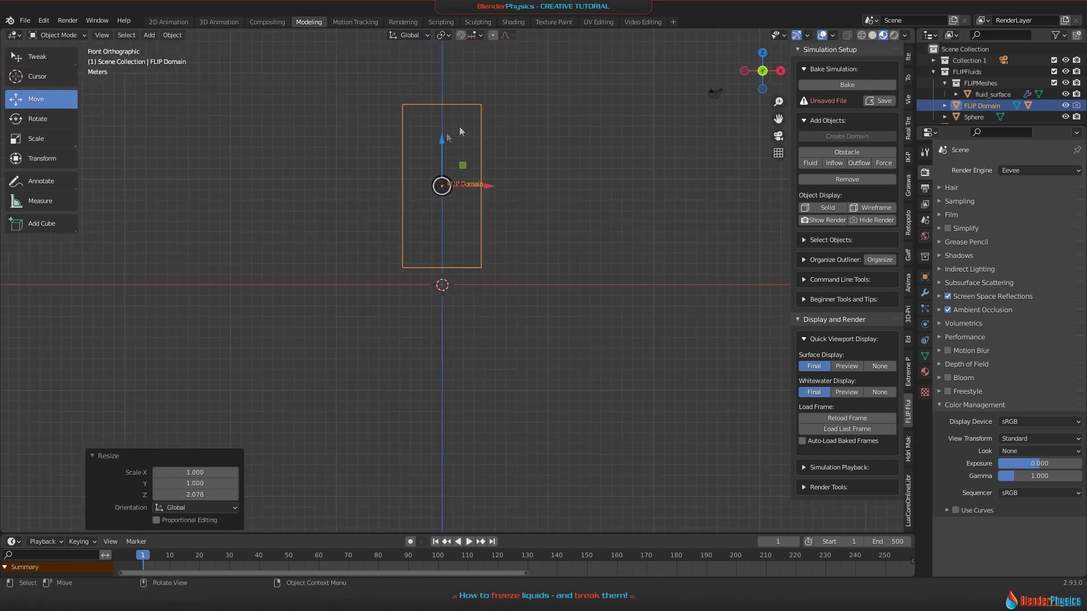
key("g")
key("z")
left_click(447, 169)
Step: Raise the sphere about 2.51 m along Z inside the domain and make it a FLIP Fluids inflow
left_click(442, 185)
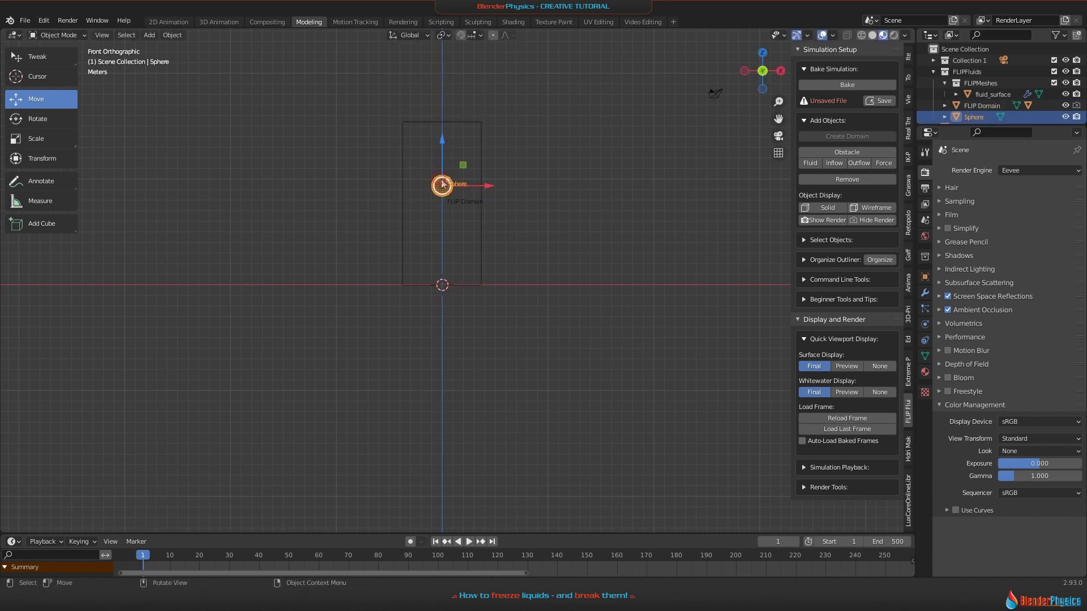
key("g")
key("z")
left_click(540, 124)
middle_click_drag(540, 125, 766, 199, "shift")
left_click(833, 164)
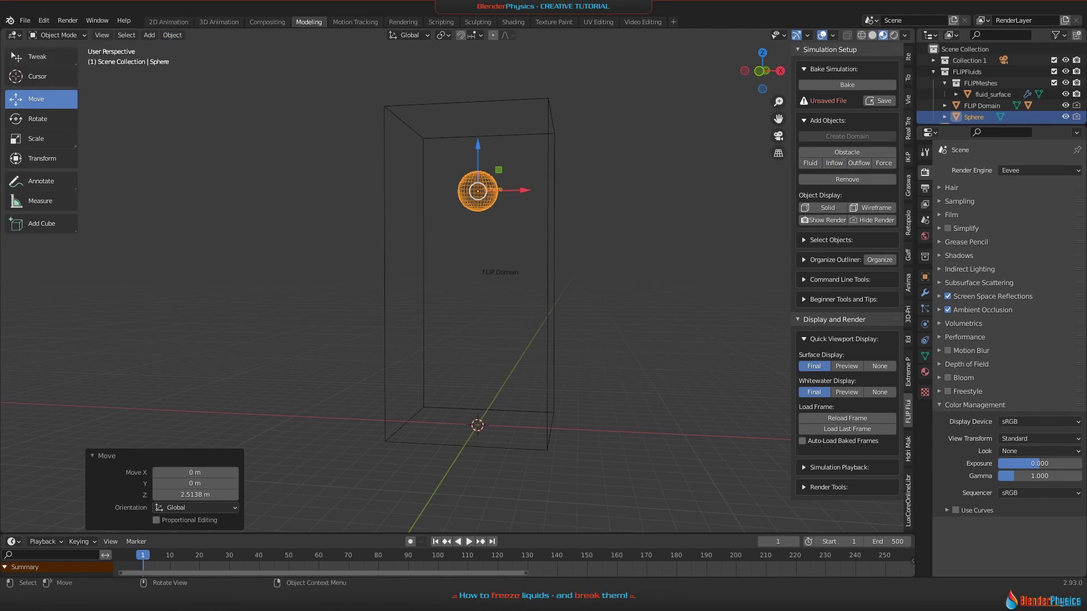
Step: Save the scene as Freeze2Break.blend in the Tutorials folder
left_click(26, 21)
left_click(48, 107)
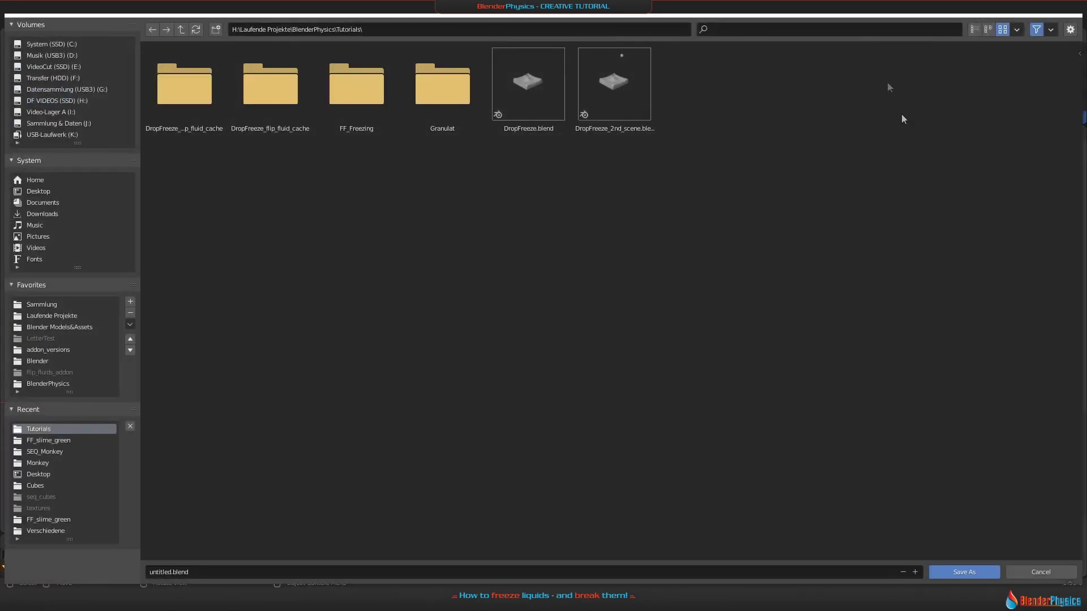
left_click(163, 572)
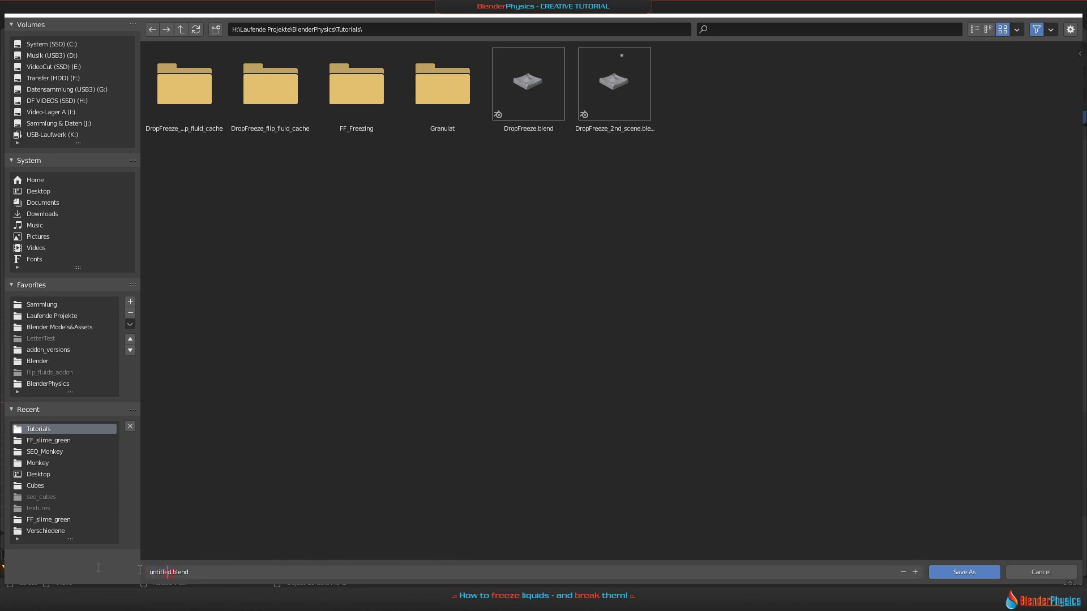
key("shift+Home")
key("BackSpace")
type("Freeze2Break")
key("Return")
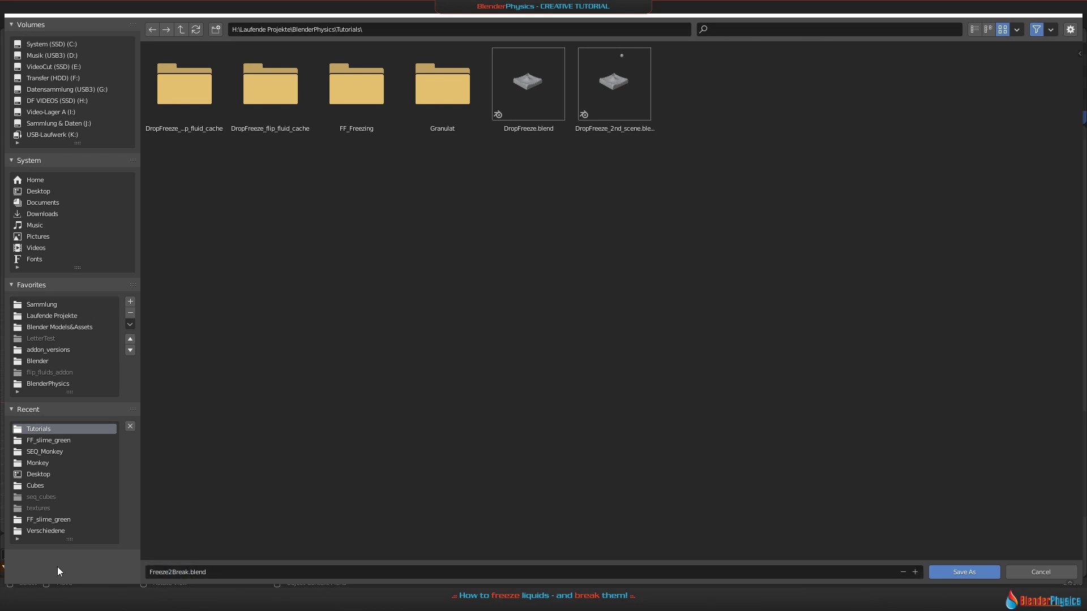
left_click(964, 572)
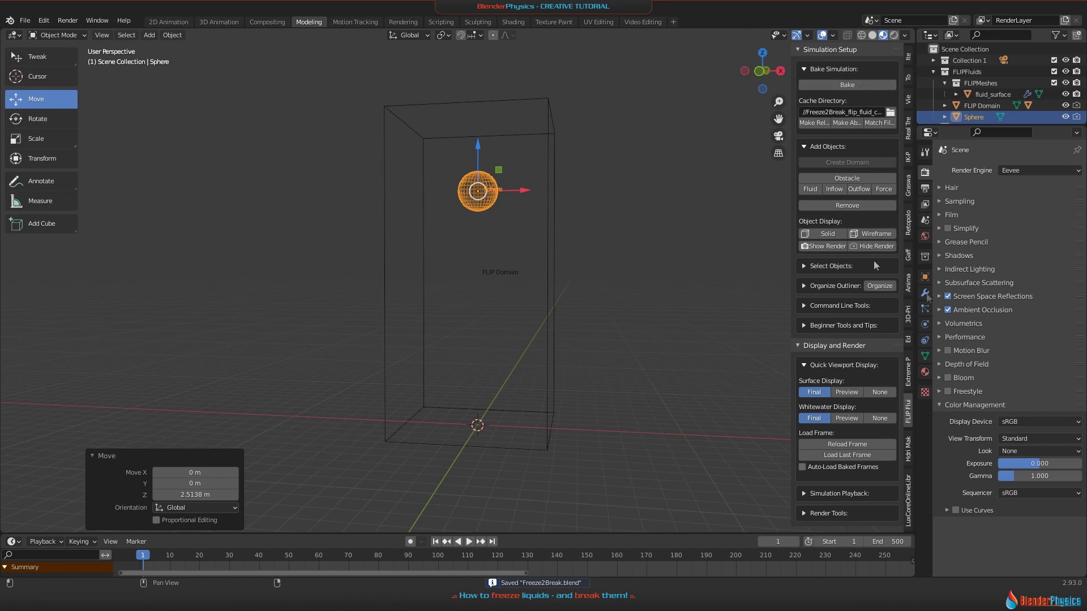
Step: Show the physics settings of the FLIP domain and start baking the fluid simulation
left_click(925, 187)
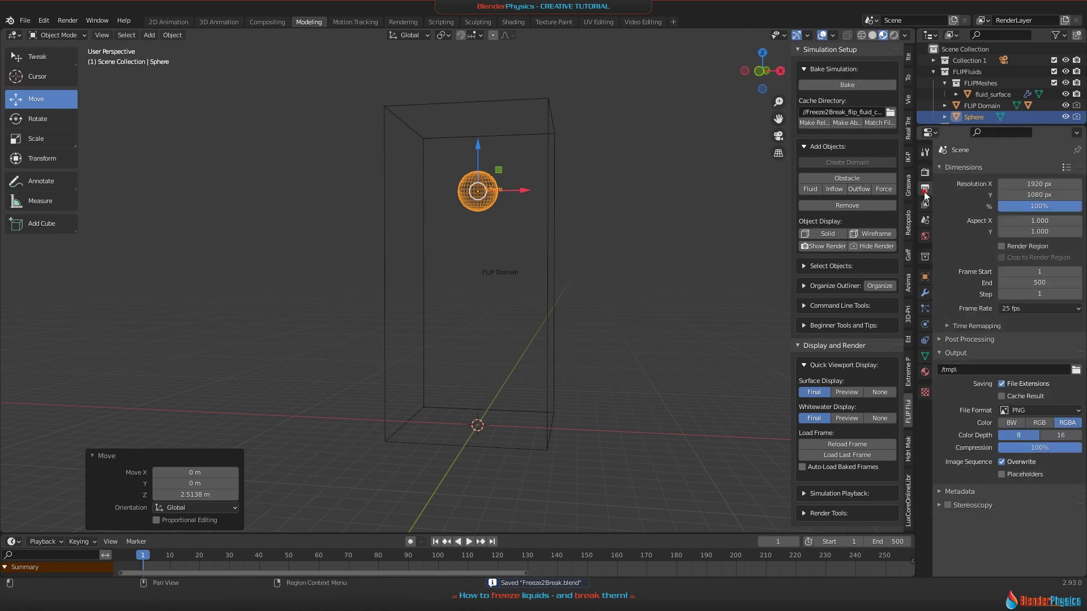
left_click(925, 324)
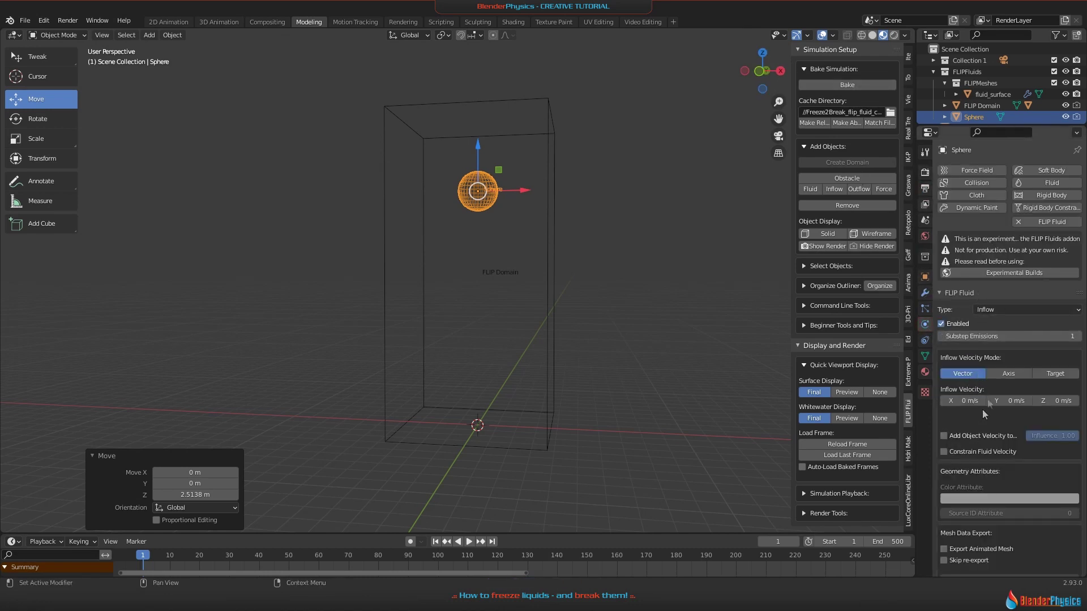
left_click(525, 100)
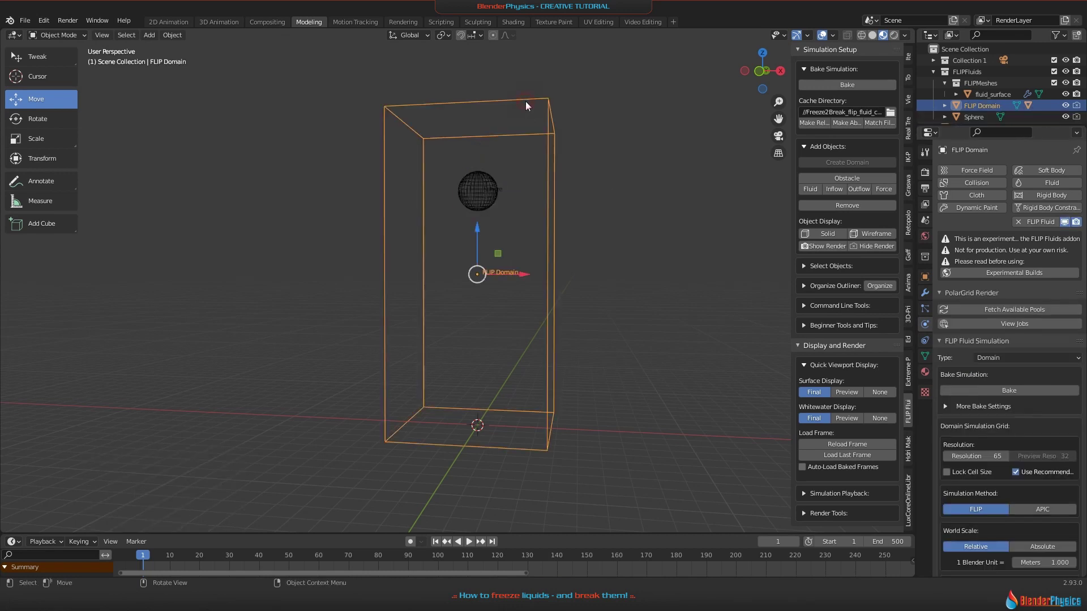
left_click(849, 85)
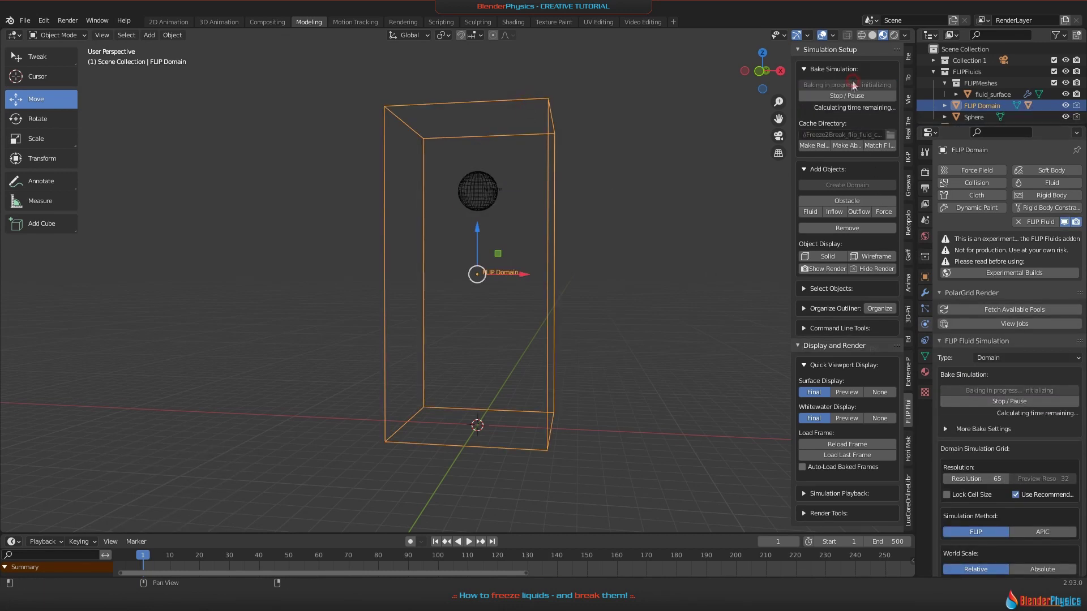
Step: Play the baked inflow animation, return to frame 1 and replay it to examine how the liquid column freezes
key("space")
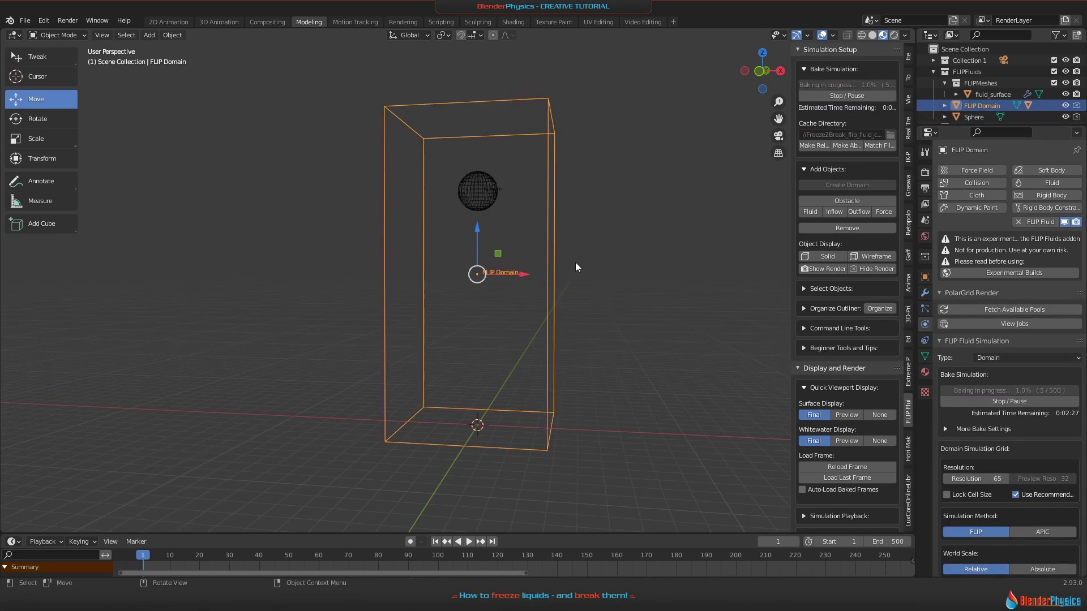
key("space")
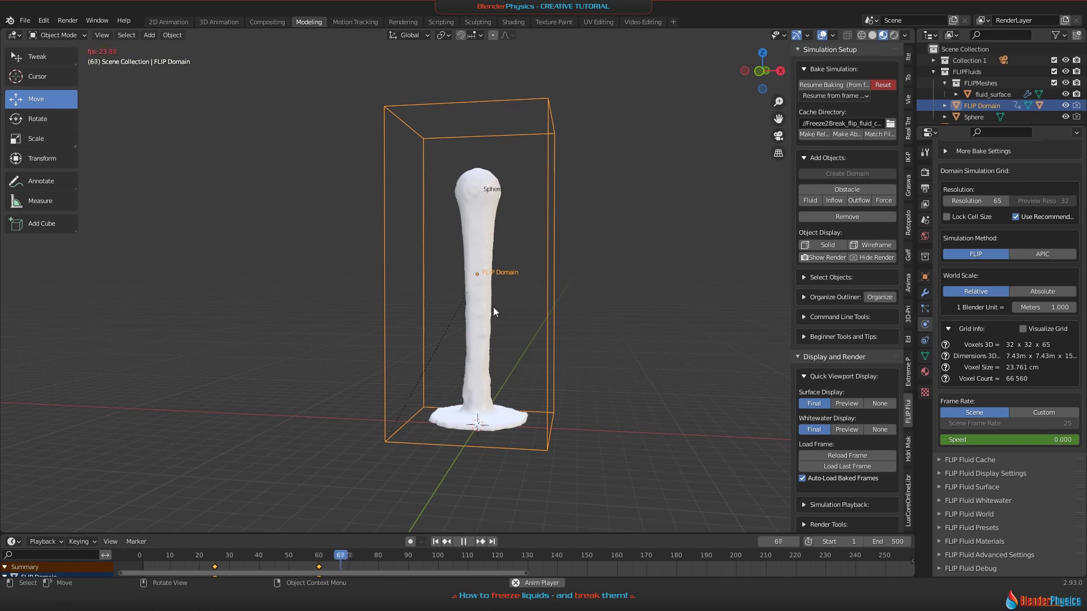
key("space")
key("shift+Left")
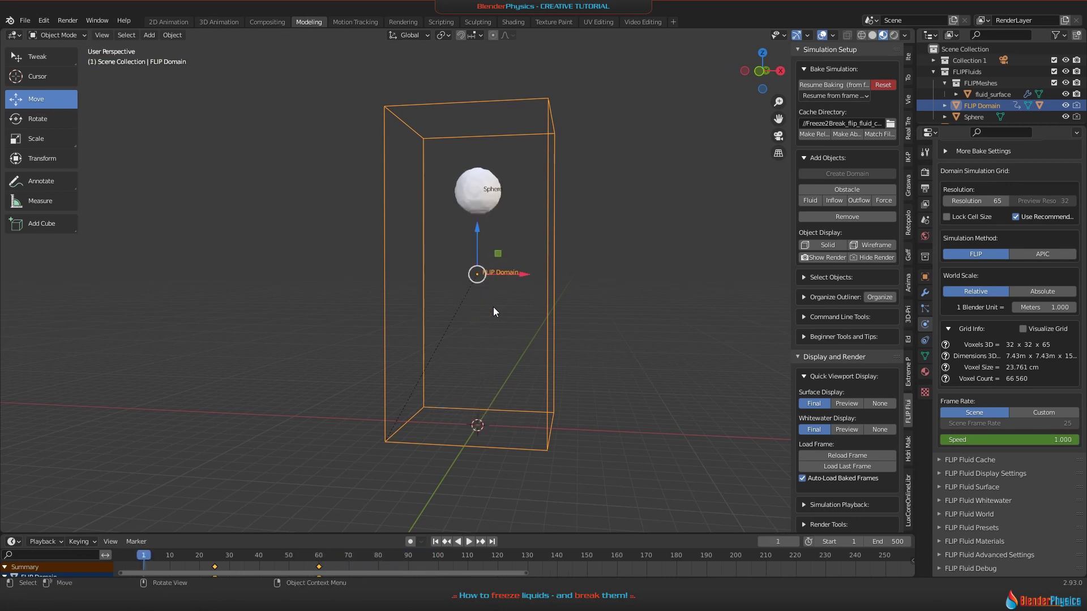
key("space")
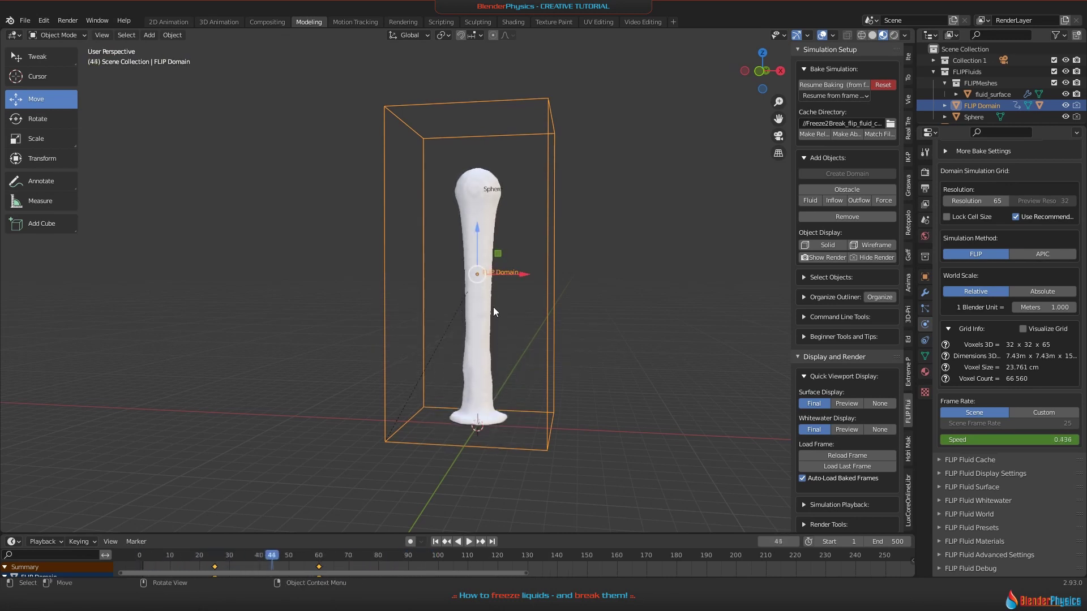
Step: Select the fluid surface and step through the frames to frame 80, where the liquid column stands frozen
left_click(490, 332)
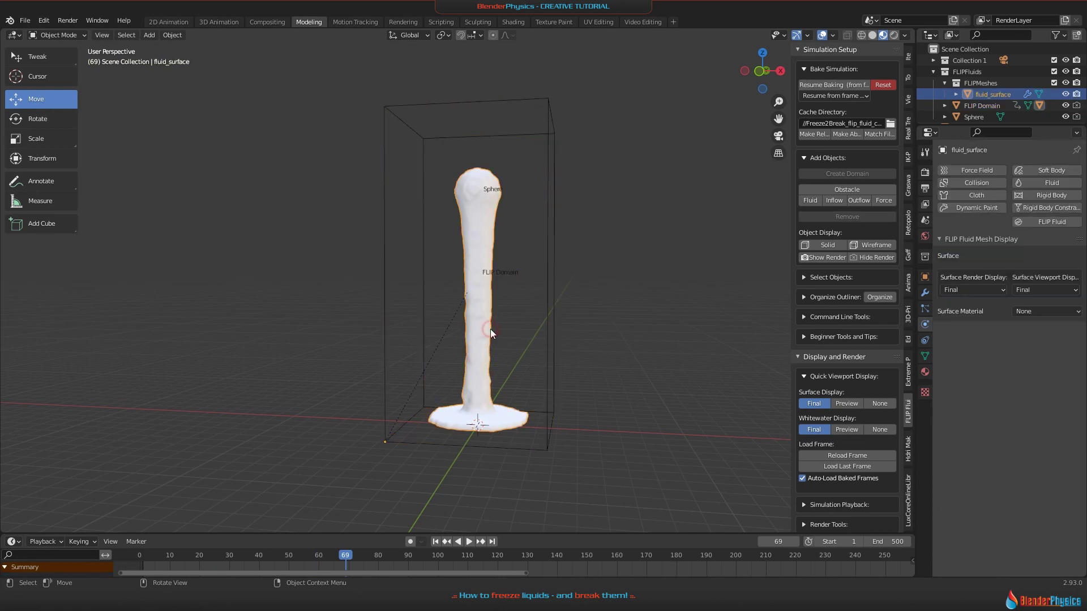
key("Left")
key("Left")
key("Left")
key("Left")
key("Left")
key("Left")
key("Left")
key("Left")
key("Left")
key("Left")
key("Left")
key("Left")
key("Left")
key("Left")
key("Left")
key("Left")
key("Left")
key("Left")
key("Left")
key("Left")
key("Left")
key("Left")
key("Left")
key("Left")
key("Left")
key("Right")
key("Right")
key("Right")
key("Right")
key("Right")
key("Right")
key("Right")
key("Right")
key("Right")
key("Right")
key("Right")
key("Right")
key("Right")
key("Right")
key("Right")
key("Right")
key("Right")
key("Right")
key("Right")
key("Right")
key("Right")
key("Right")
key("Right")
key("Right")
key("Right")
key("Right")
key("Right")
key("Right")
key("Right")
key("Right")
key("Right")
key("Right")
key("Right")
Step: Start an Alembic export of the fluid surface with both start and end frame set to 80
key("F3")
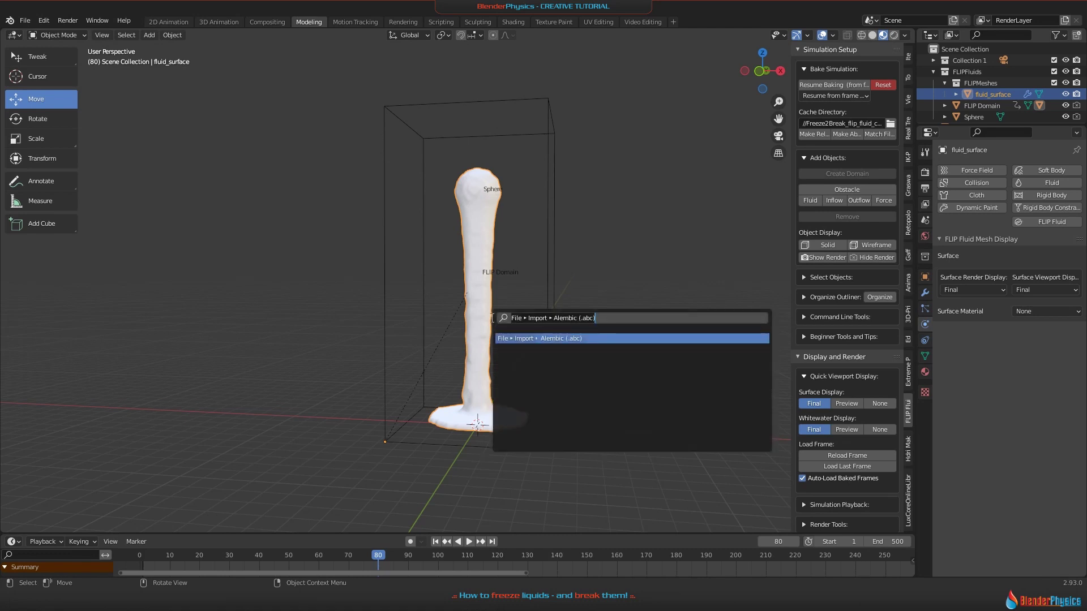
type("alemb")
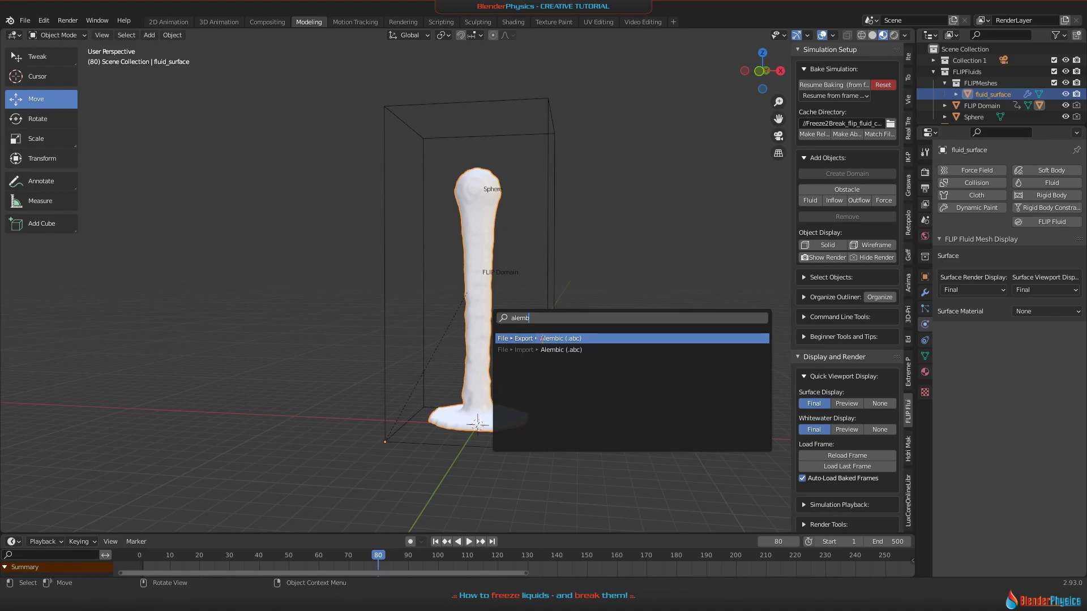
key("Return")
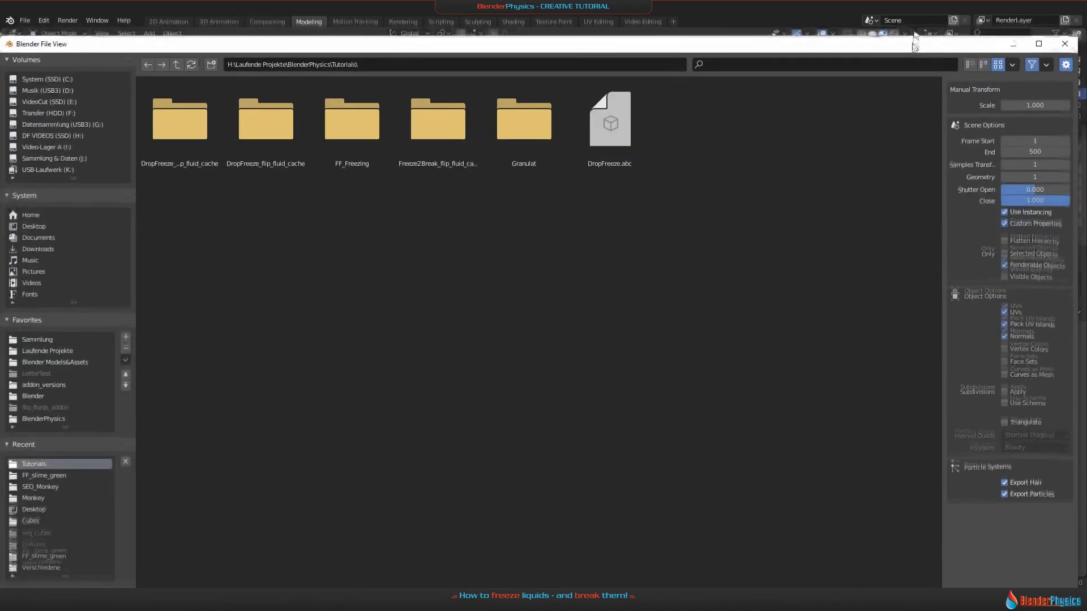
left_click(1036, 126)
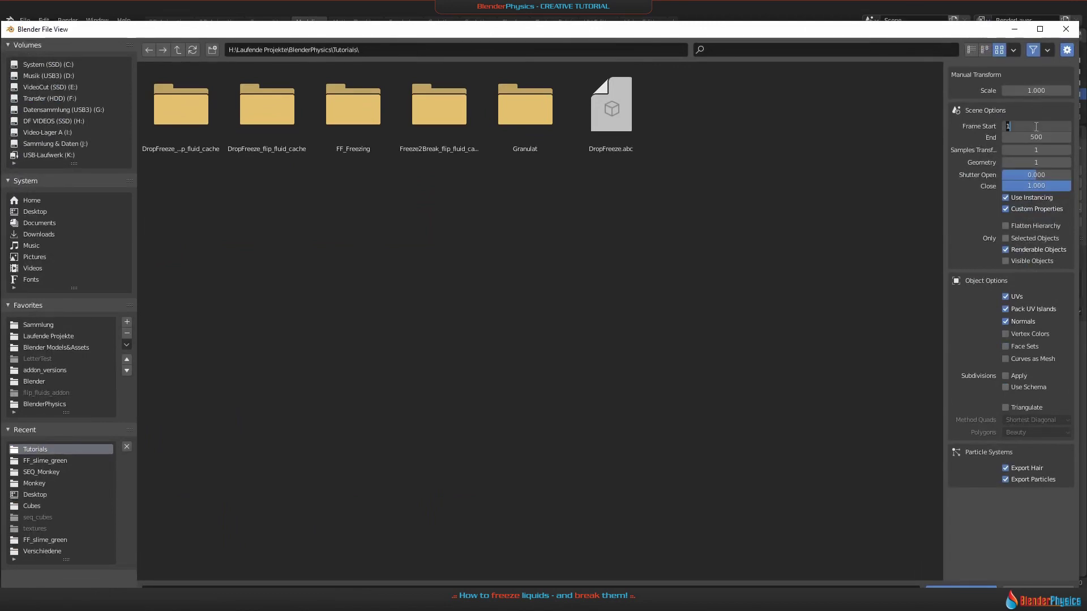
type("80")
left_click(1045, 136)
type("80")
key("Return")
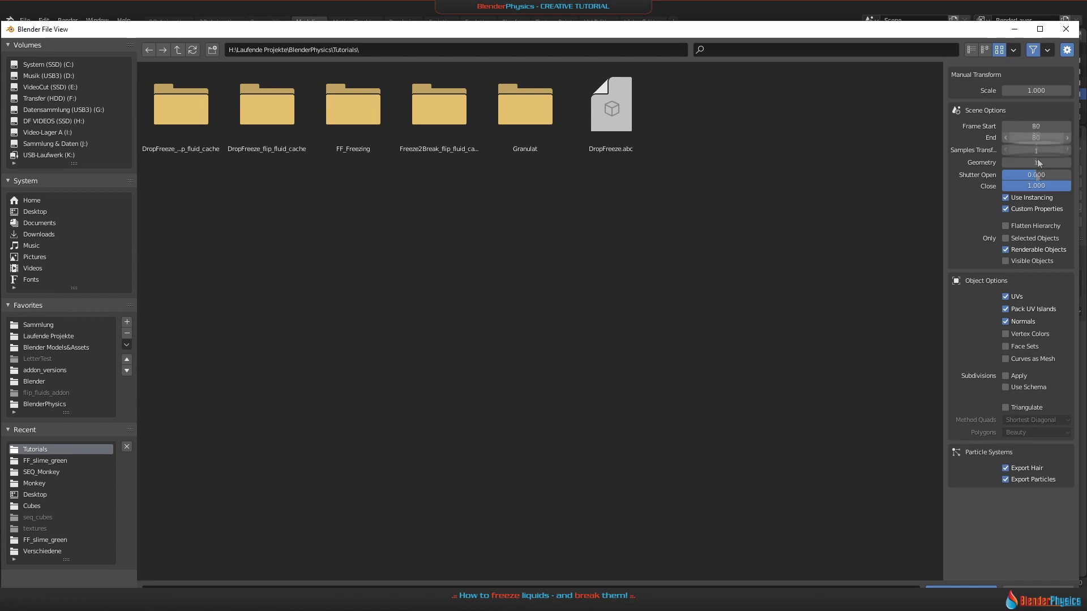
Step: Limit the export to selected objects without the renderable filter, exclude hair and particles, and export Freeze2Break.abc to the Tutorials folder
left_click(1017, 249)
left_click(1006, 238)
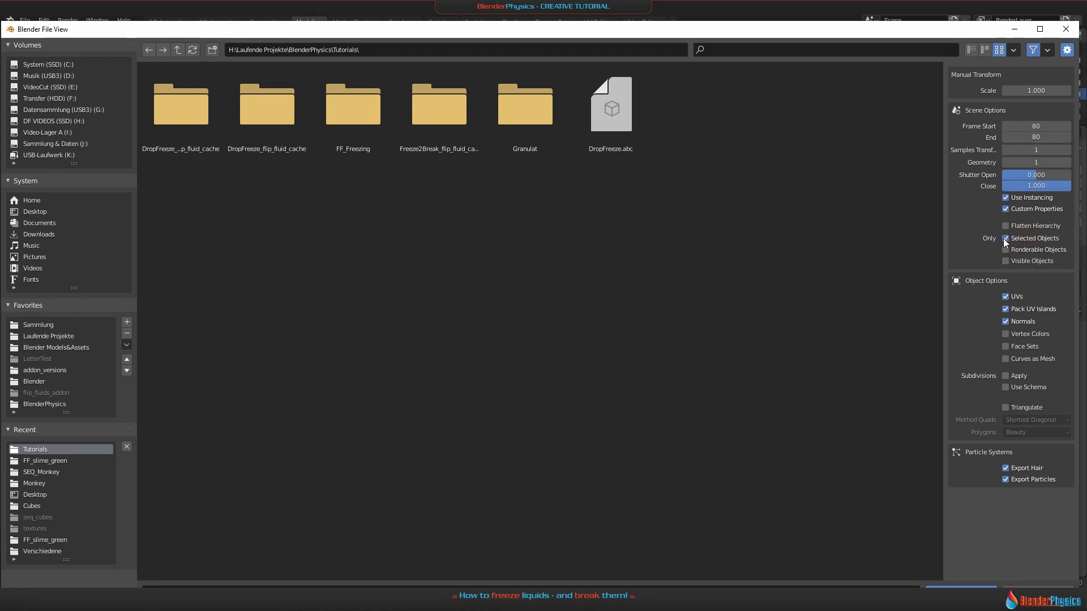
left_click(1005, 468)
left_click(1006, 480)
left_click_drag(523, 29, 522, 14)
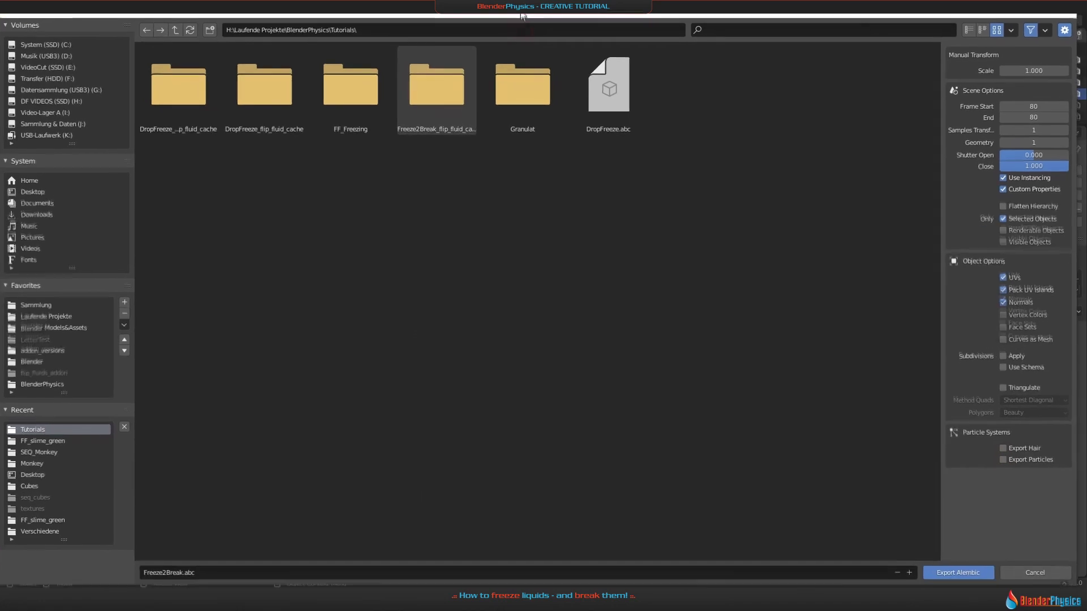
left_click(923, 574)
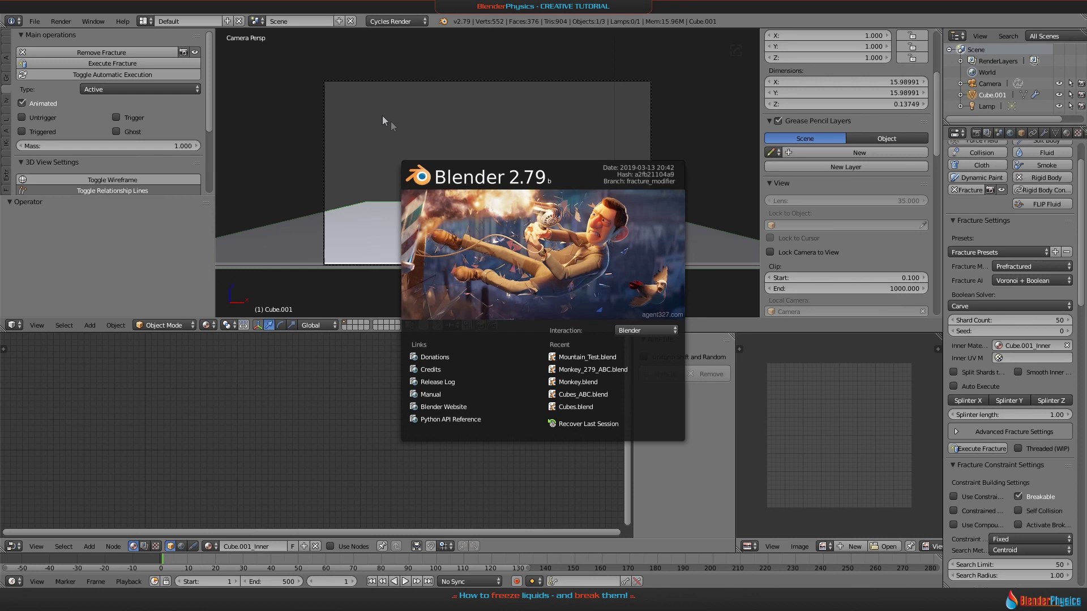
Step: Switch to Blender 2.79 with the fracture modifier, dismiss its splash screen and leave the camera view for a perspective view of the ground plate
left_click(390, 121)
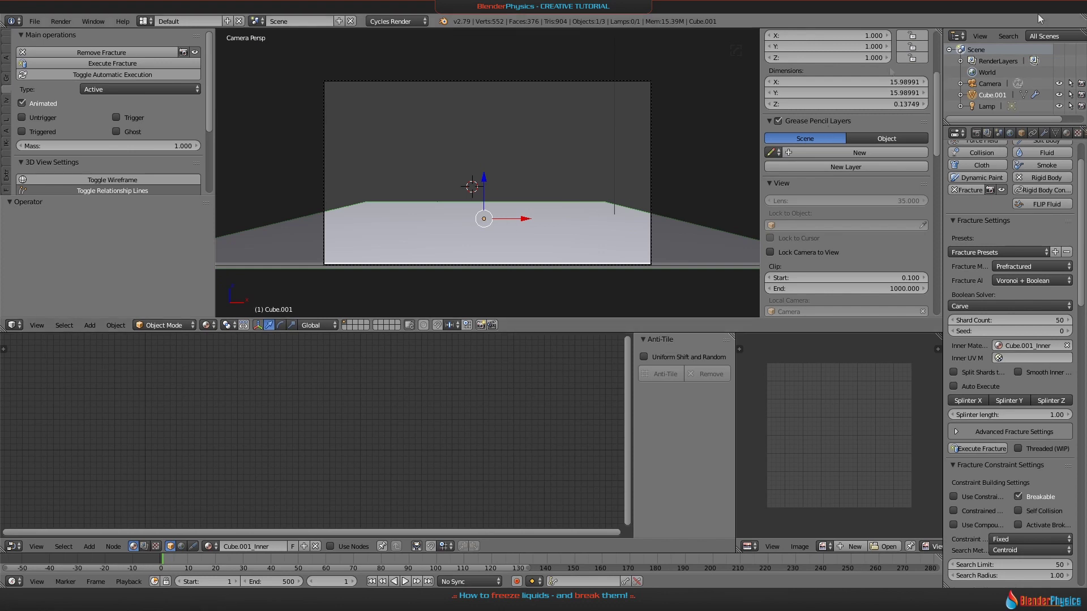
key("KP_0")
scroll(525, 249, "down", 2)
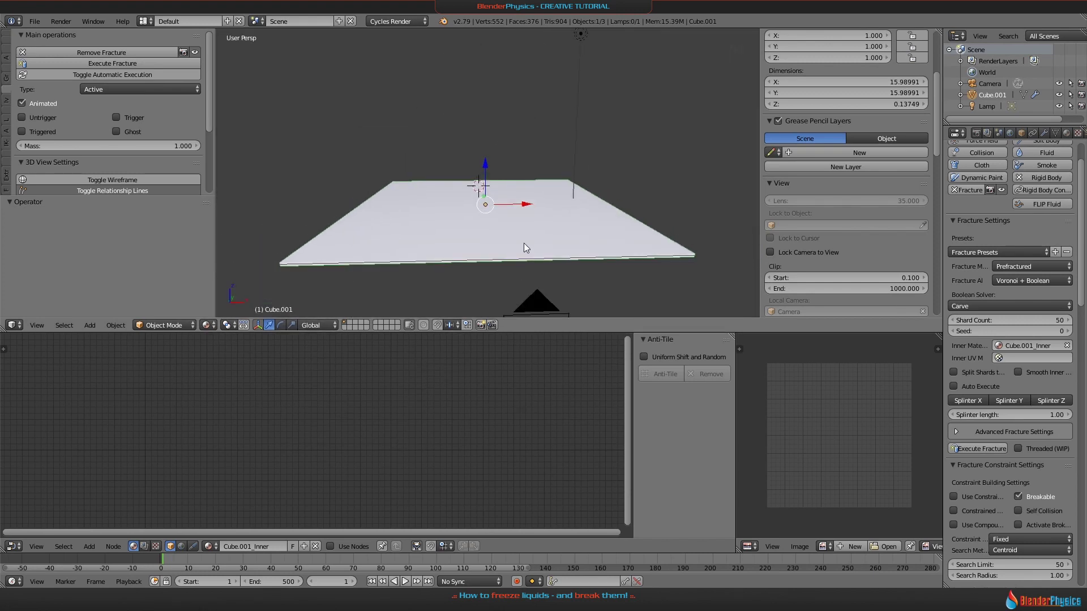
key("w")
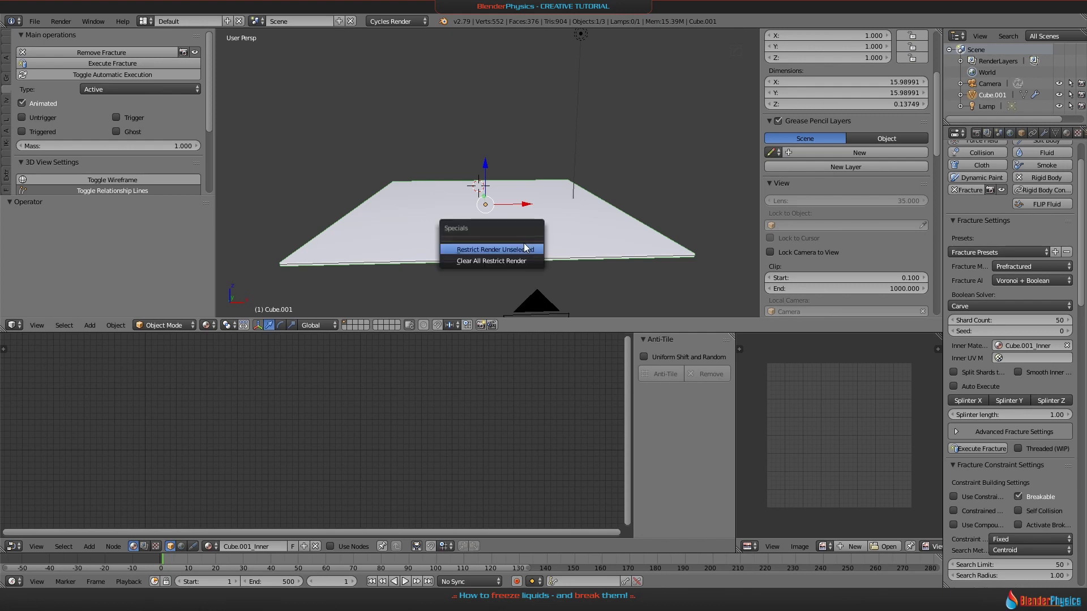
left_click(572, 221)
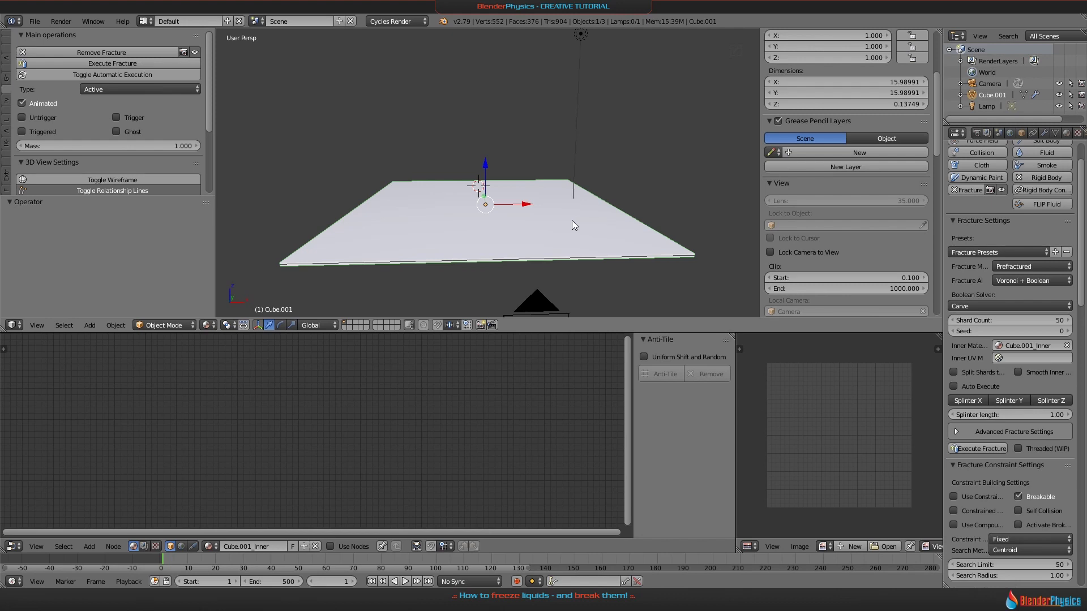
middle_click_drag(571, 219, 581, 197)
Step: Import the Alembic file Freeze2Break.abc from the Tutorials folder
left_click(34, 21)
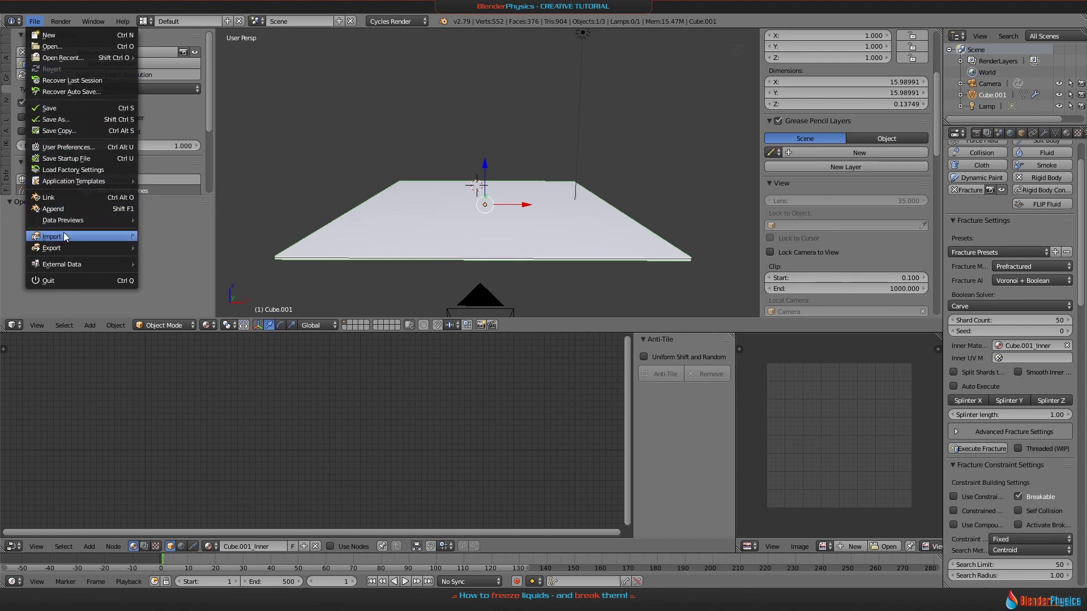
mouse_move(64, 237)
left_click(163, 248)
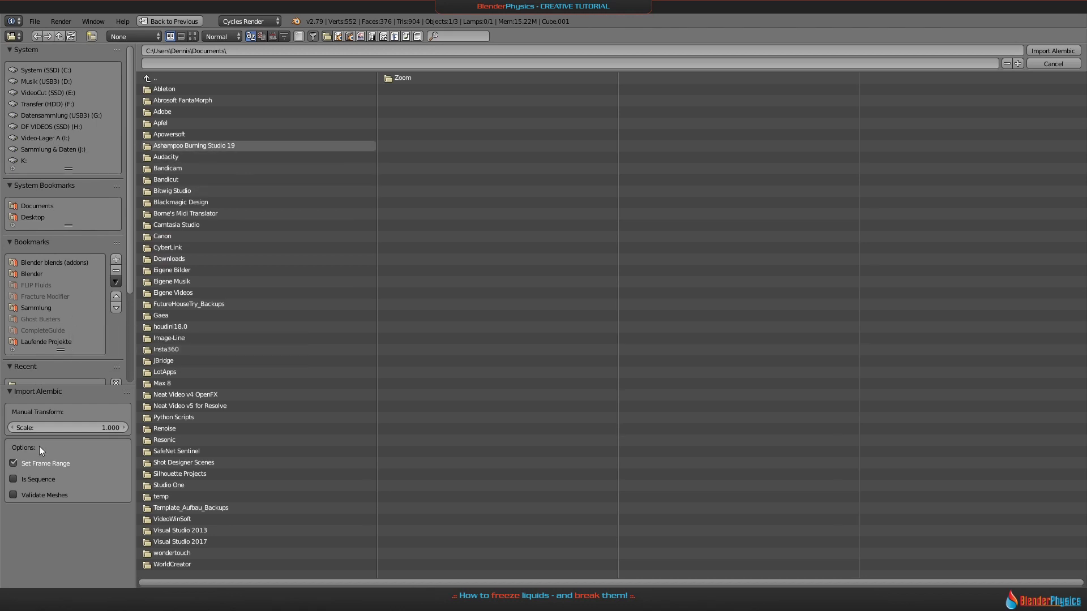
scroll(50, 349, "down", 3)
left_click(40, 320)
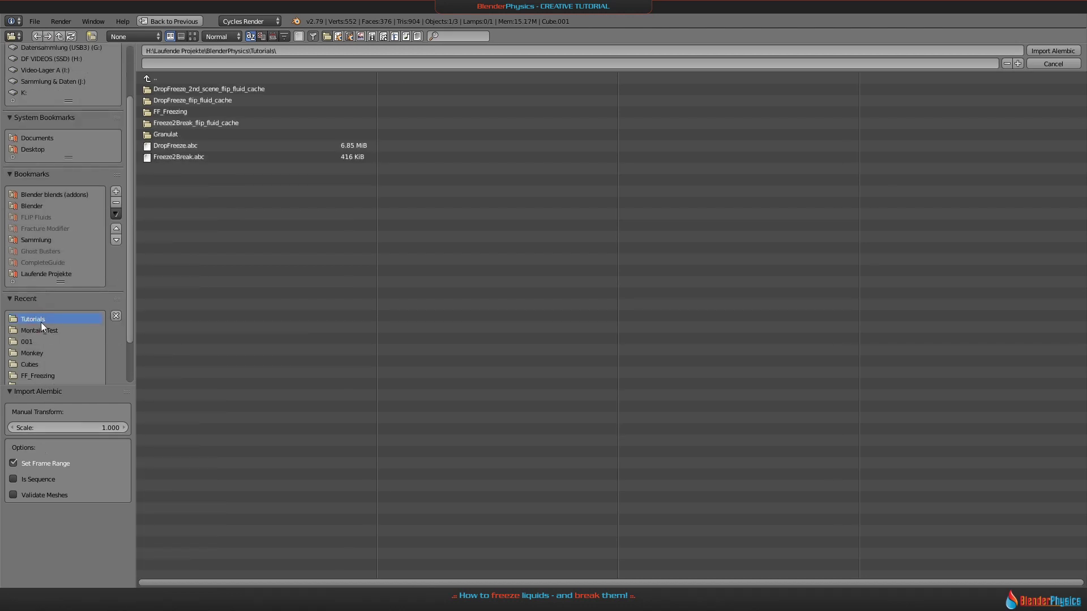
left_click(175, 158)
left_click(1052, 50)
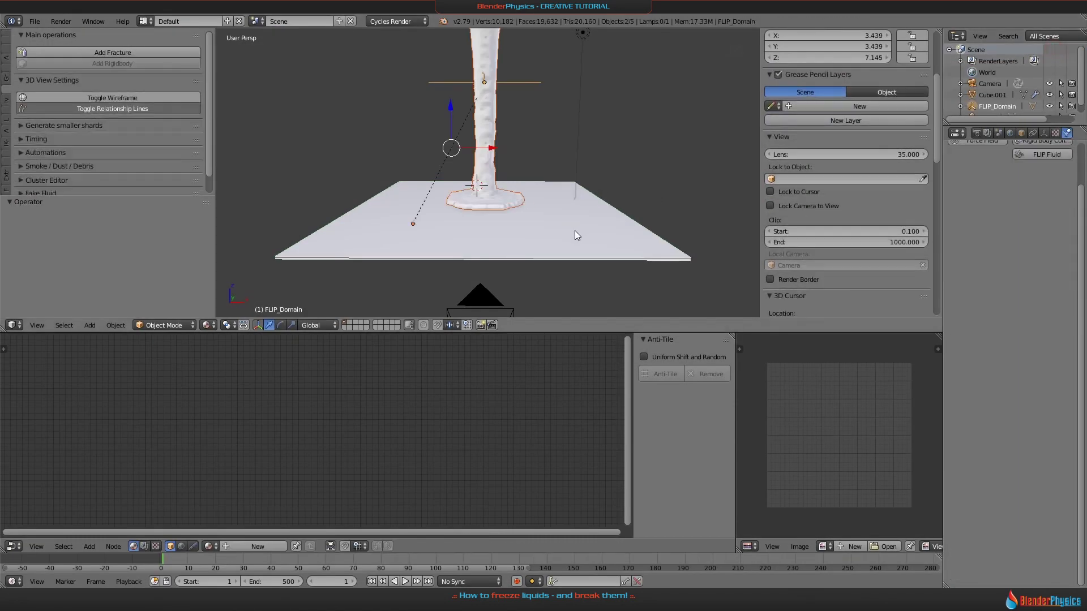
Step: Select the fluid_surface column, add Fracture physics to it and execute the fracture
scroll(577, 197, "down", 4)
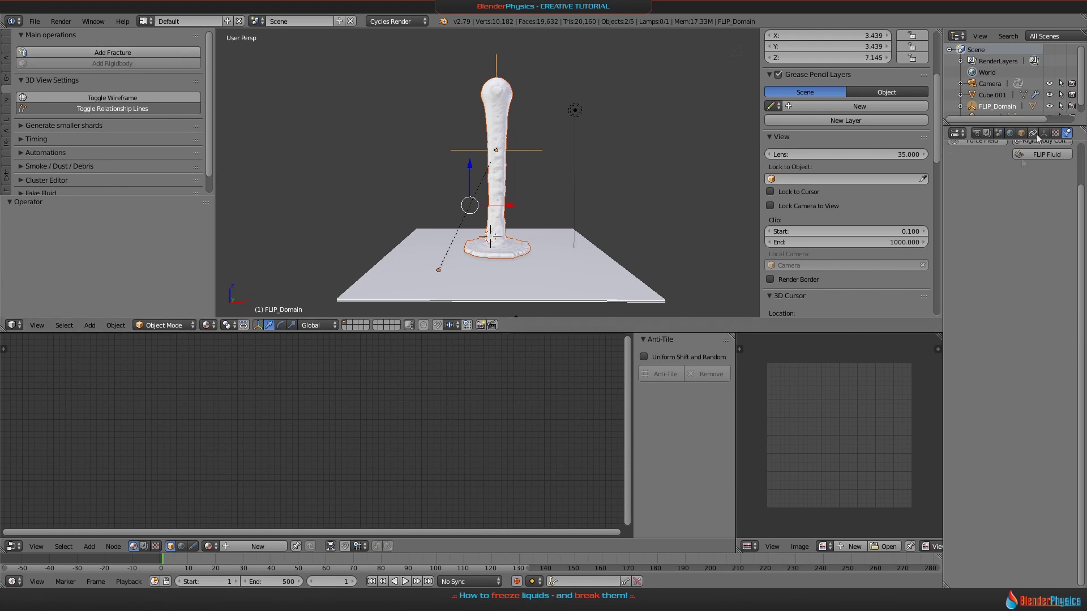
scroll(1011, 201, "up", 2)
scroll(1011, 201, "up", 1)
left_click(495, 184)
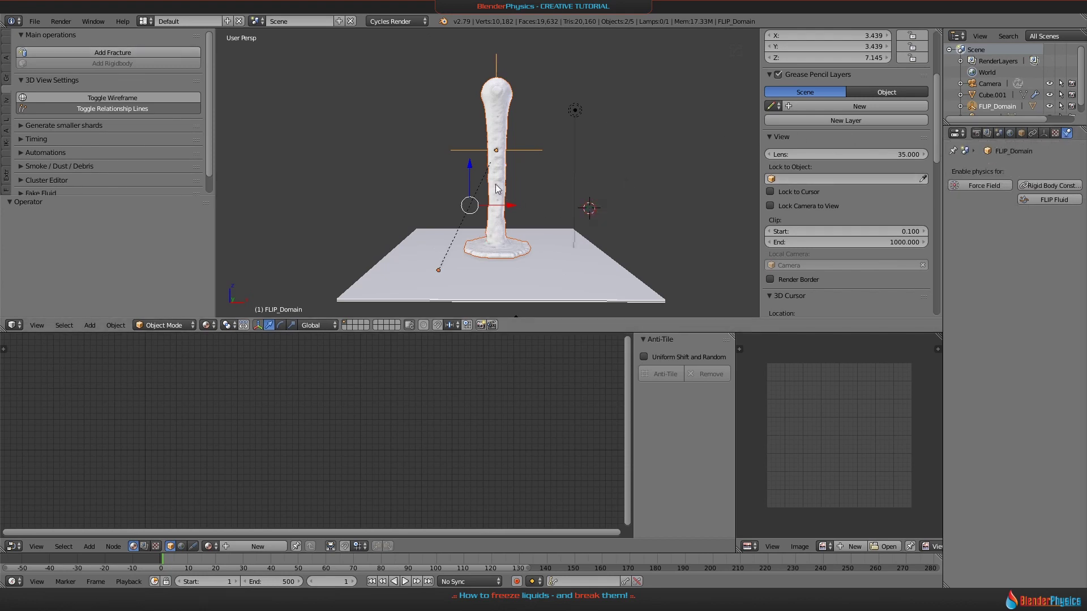
left_click(561, 272)
right_click(504, 258)
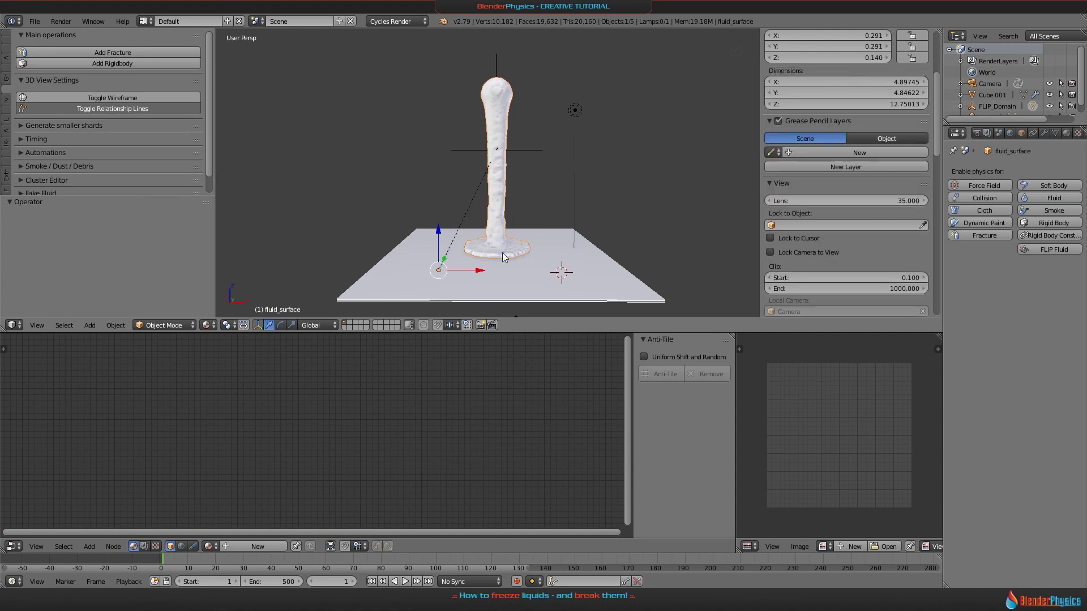
left_click(981, 236)
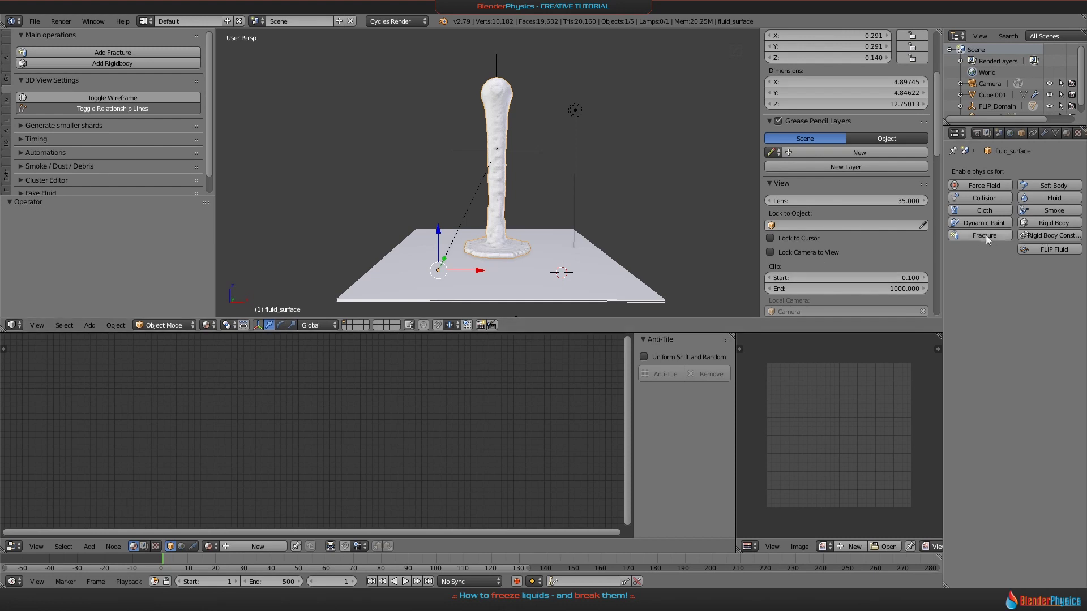
left_click(981, 236)
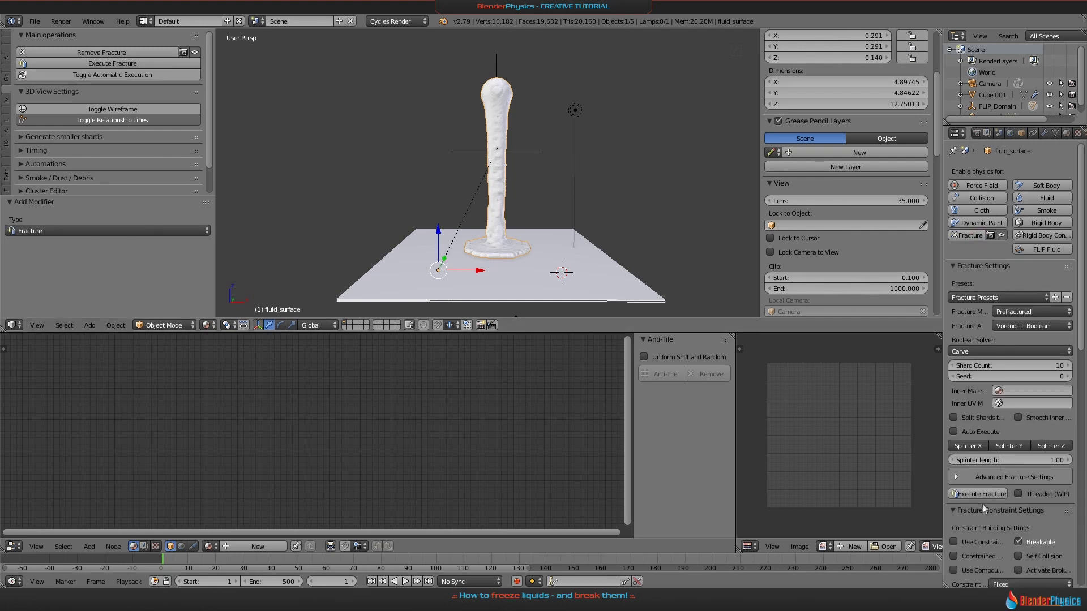
left_click(974, 494)
Step: Play the simulation to examine how the fractured column collapses onto the plate, and return to frame 1
key("alt+a")
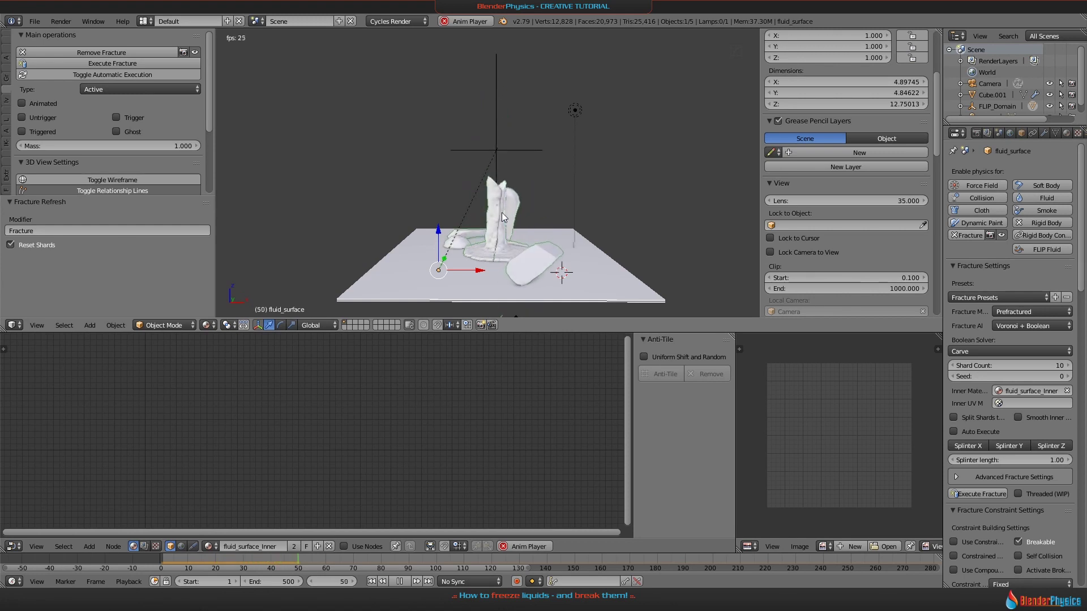
key("Escape")
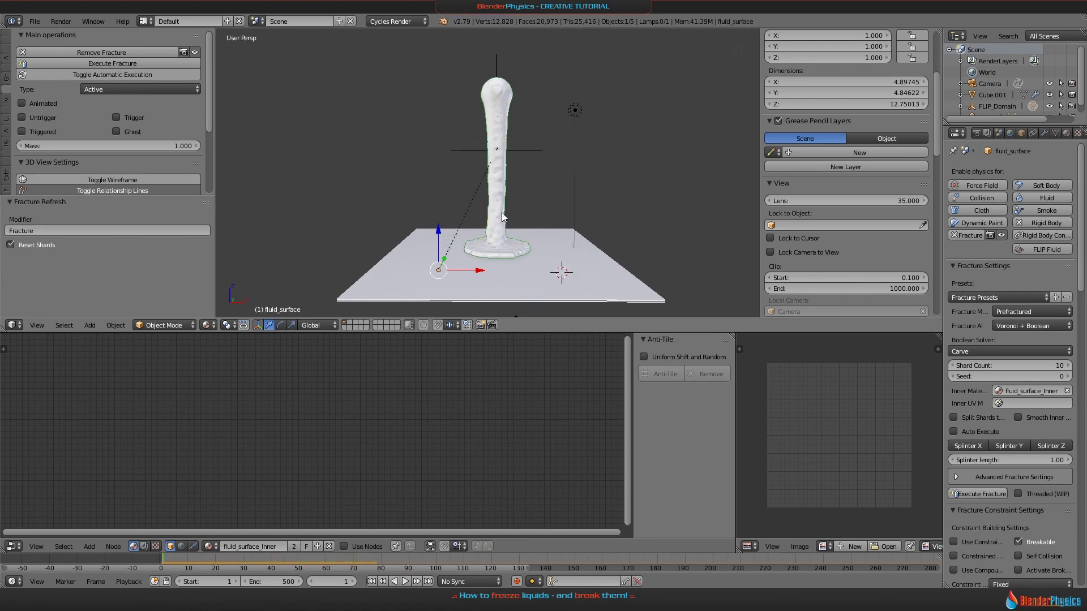
middle_click_drag(481, 173, 483, 169)
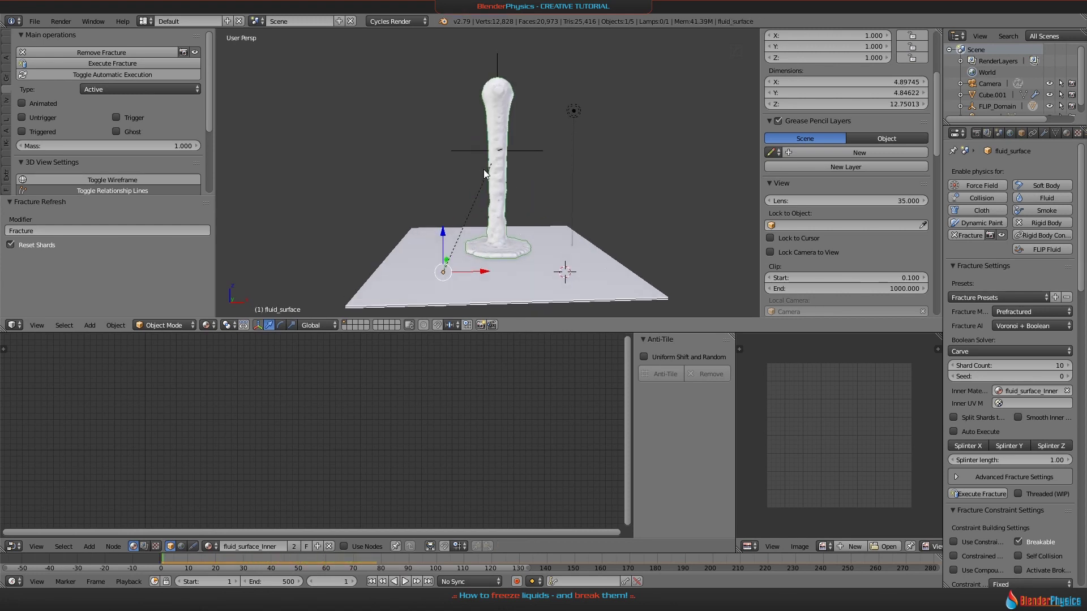
Step: Delete the lamp from the scene and select the FLIP_Domain object
right_click(573, 111)
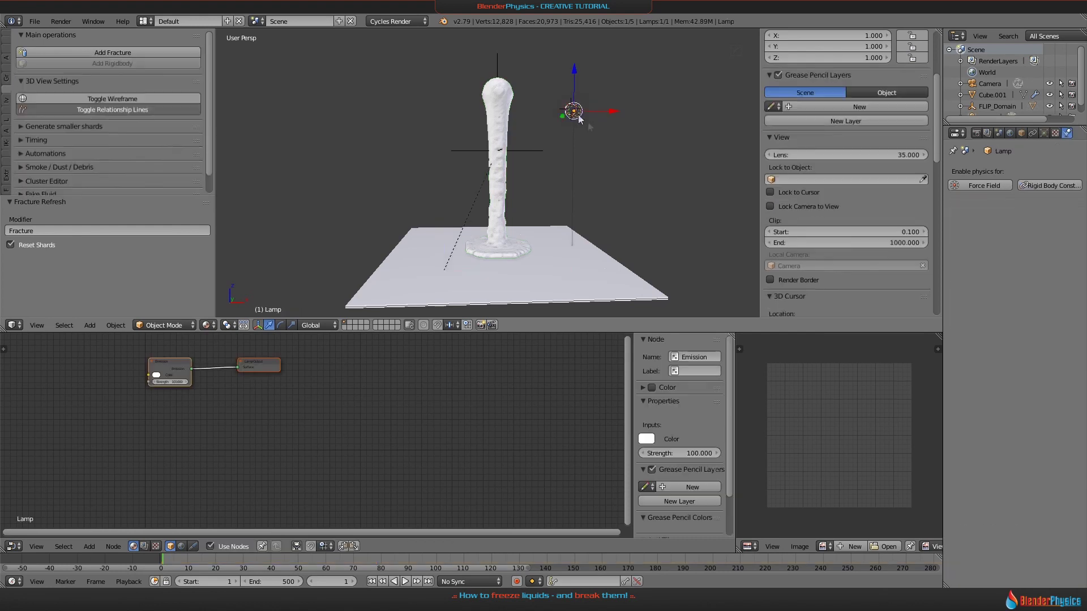
key("x")
left_click(589, 177)
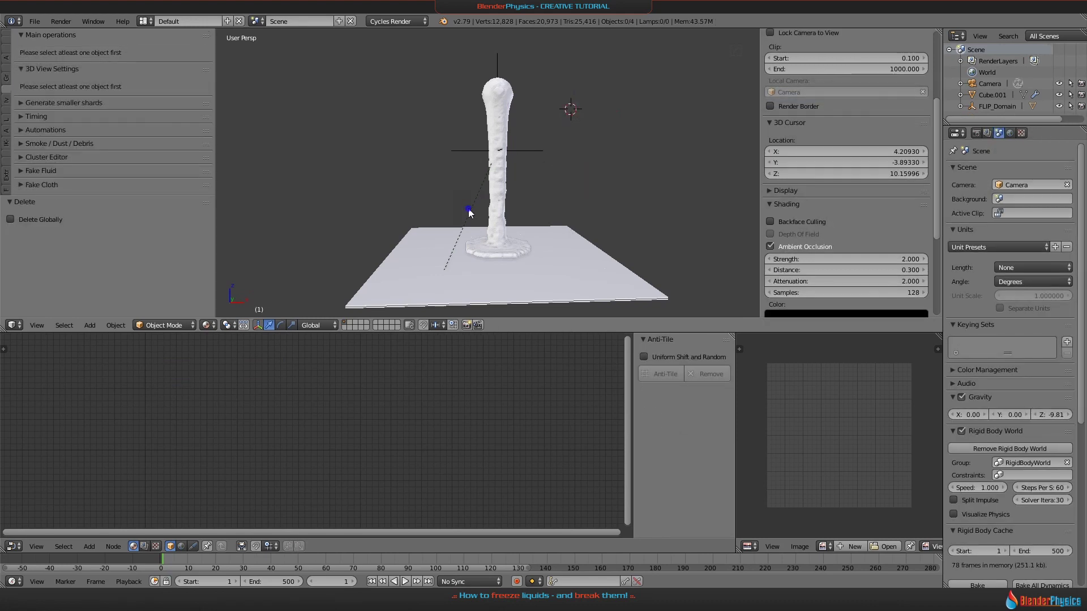
right_click(523, 152)
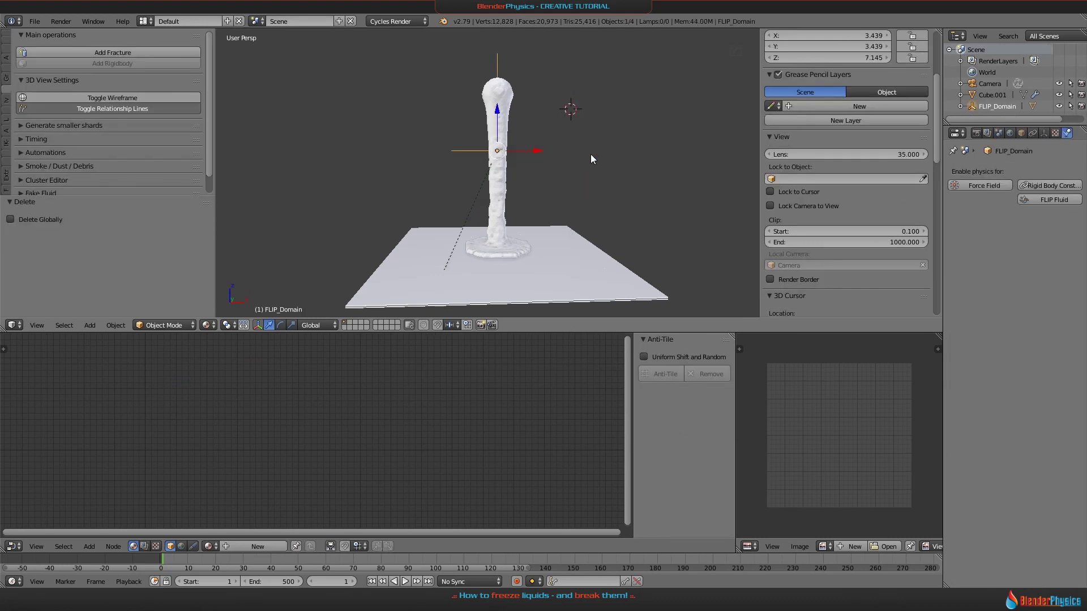
left_click(665, 275)
Step: Save the scene in the Tutorials folder under the name Freeze2Break with 79FM added
left_click(35, 21)
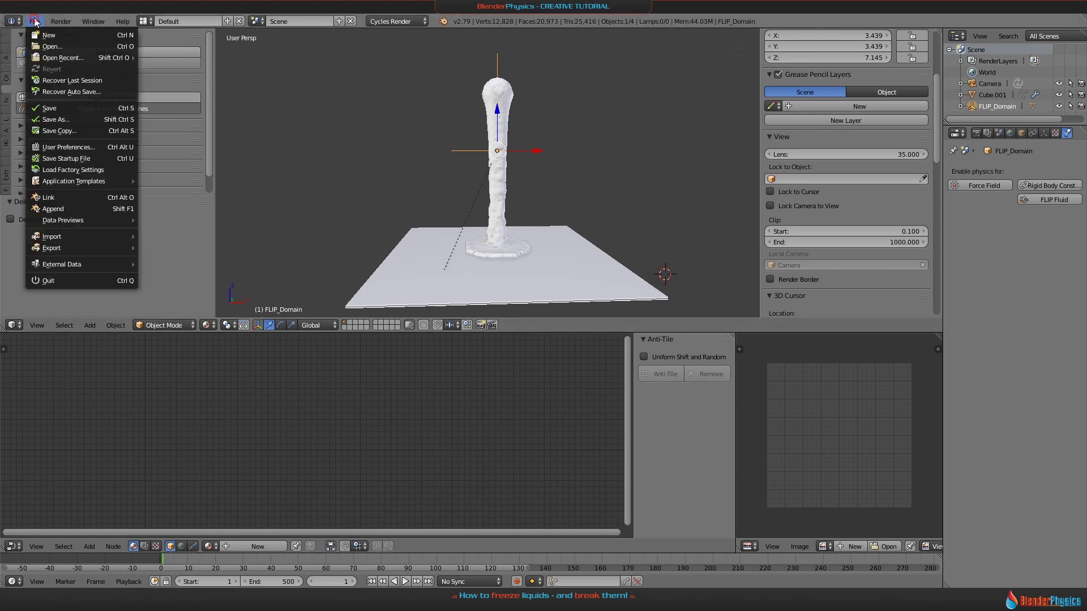
left_click(56, 119)
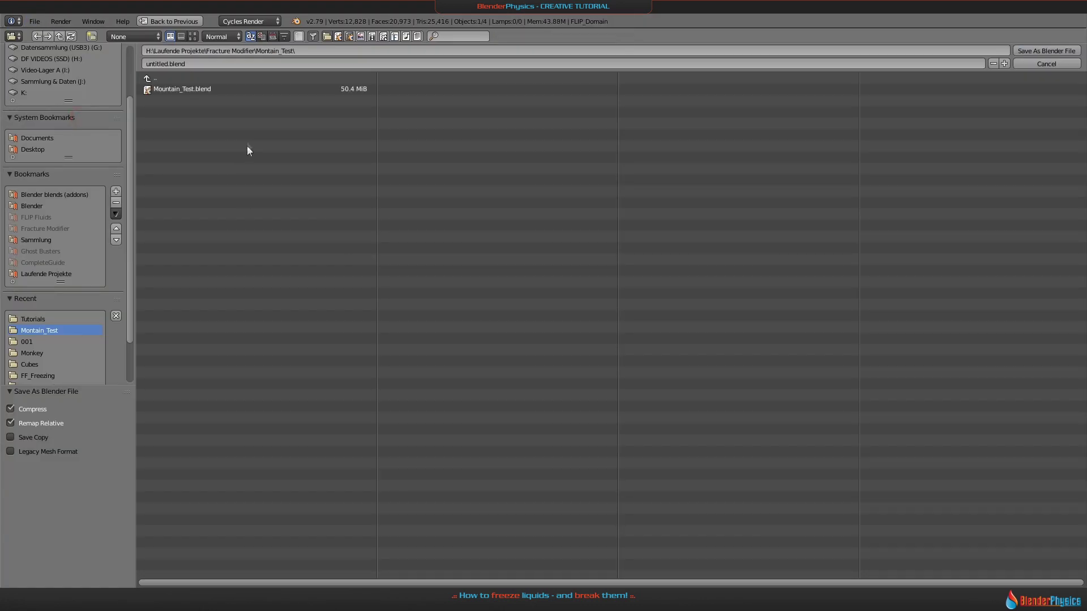
left_click(32, 318)
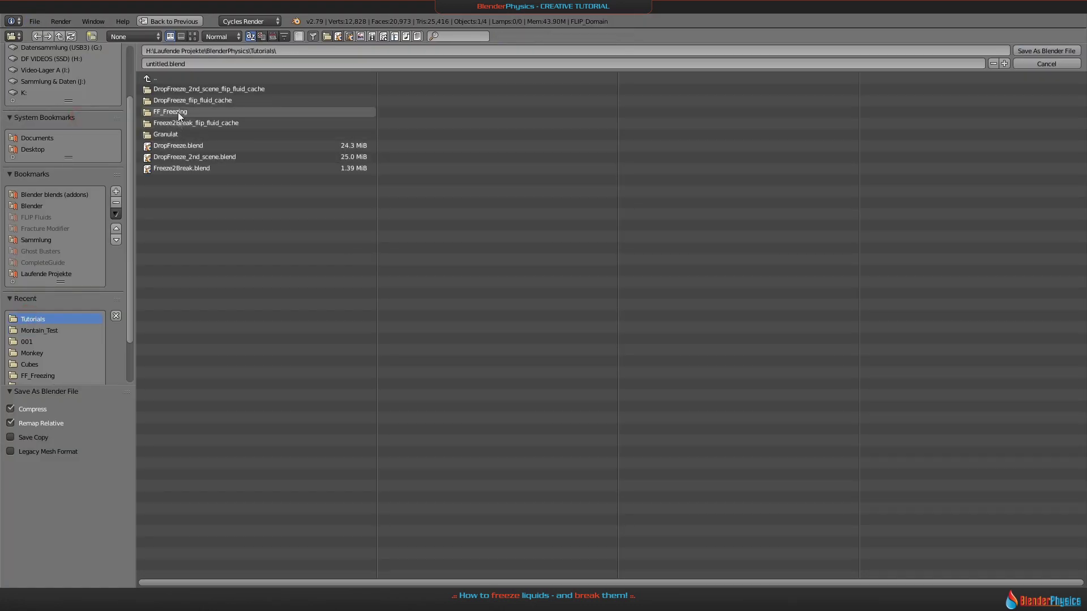
left_click(185, 169)
left_click(185, 63)
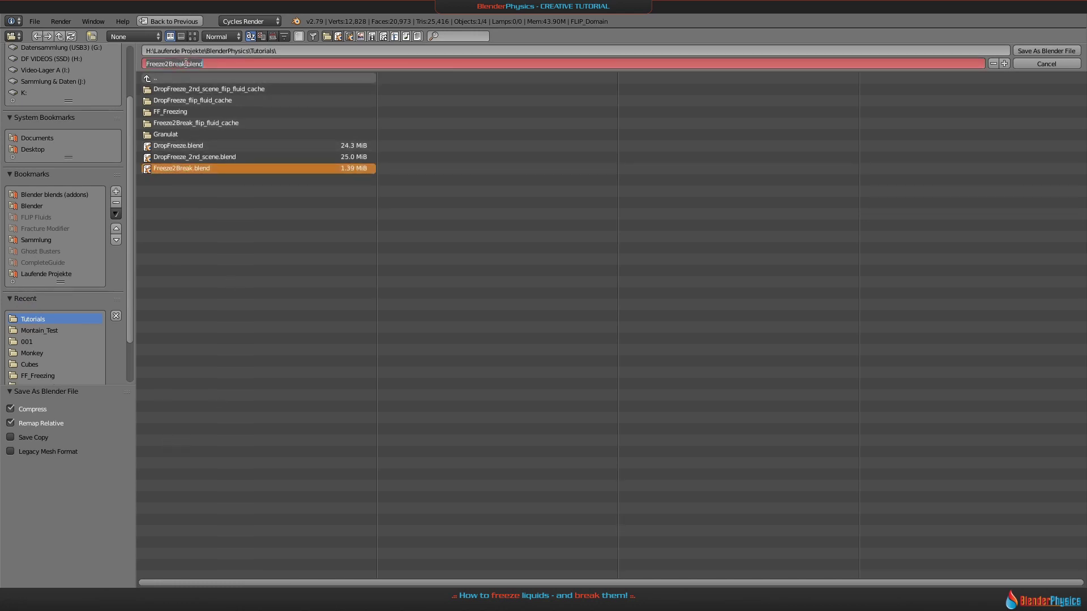
key("Escape")
type("79FM")
left_click(1037, 50)
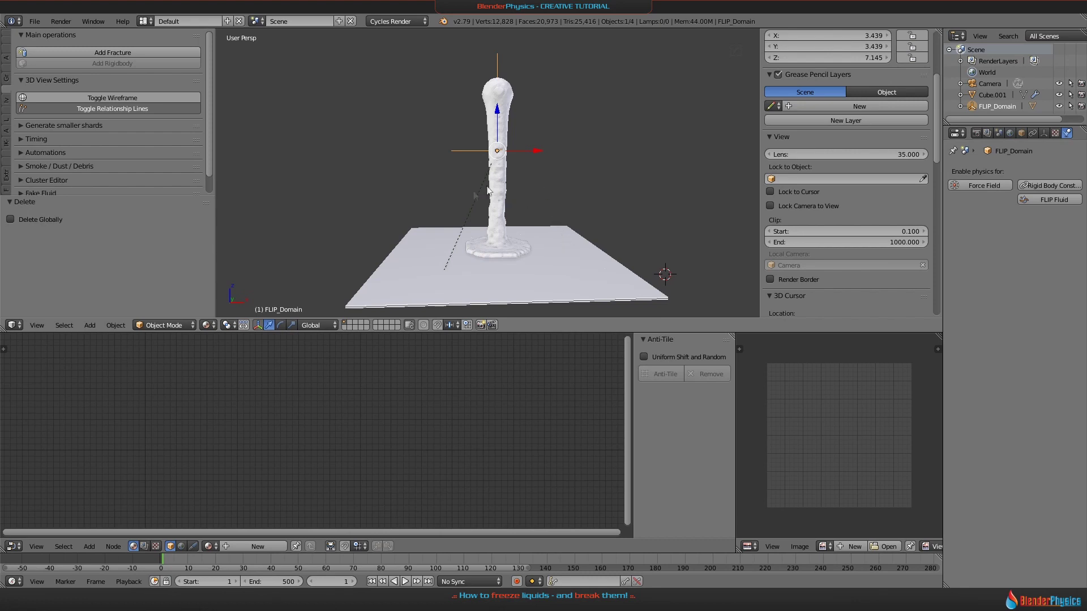
scroll(495, 222, "up", 4)
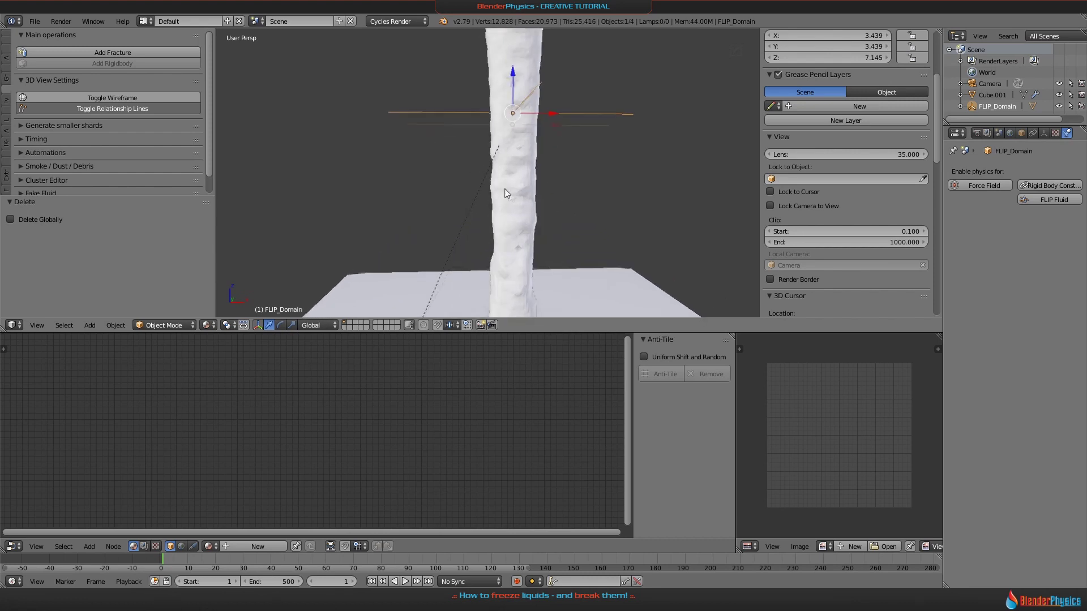
scroll(505, 189, "down", 2)
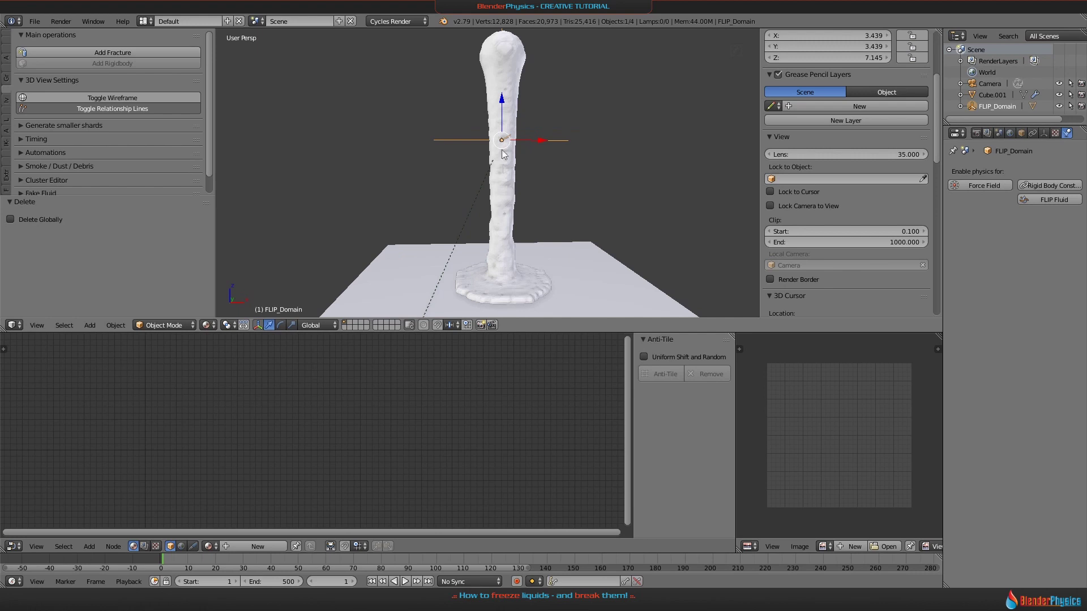
Step: Select the fluid_surface column and examine its mesh density in Edit Mode, finishing in Object Mode
right_click(507, 189)
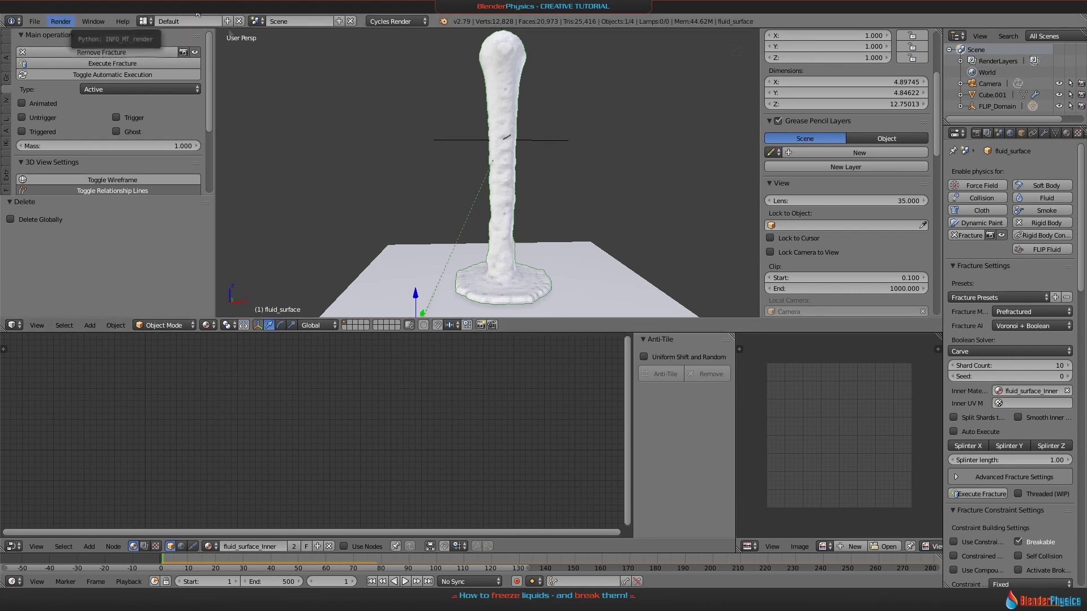
scroll(572, 242, "up", 3)
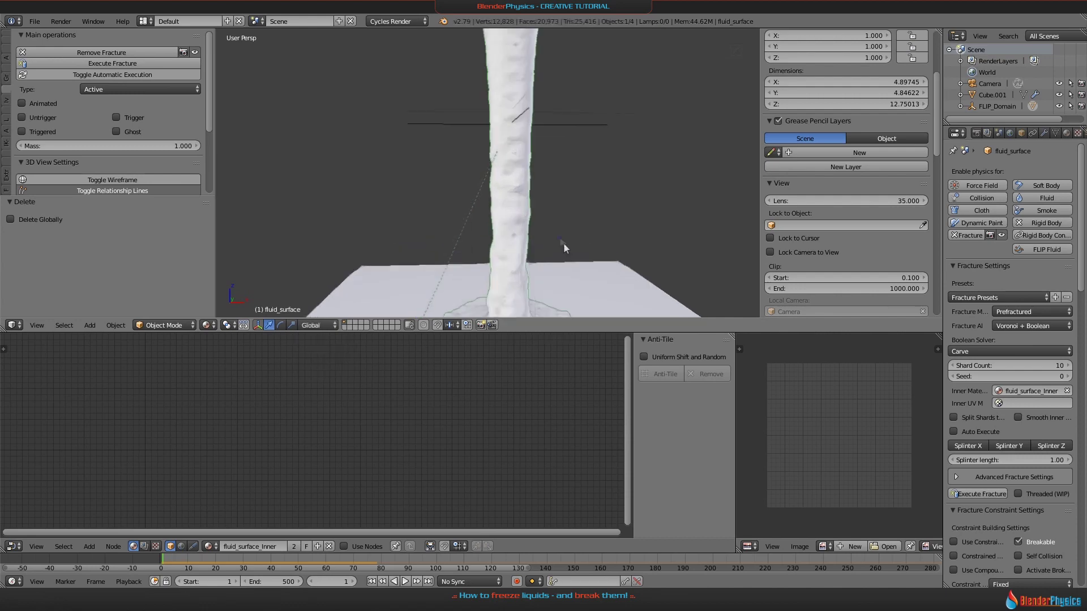
key("Tab")
scroll(528, 212, "up", 5)
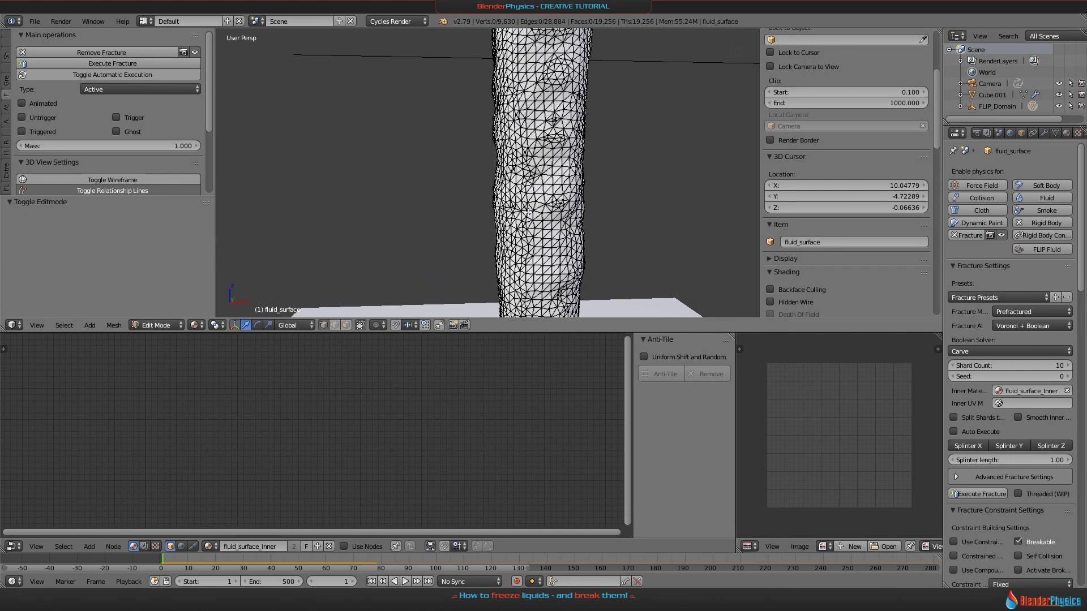
scroll(573, 238, "down", 2)
scroll(573, 236, "down", 3)
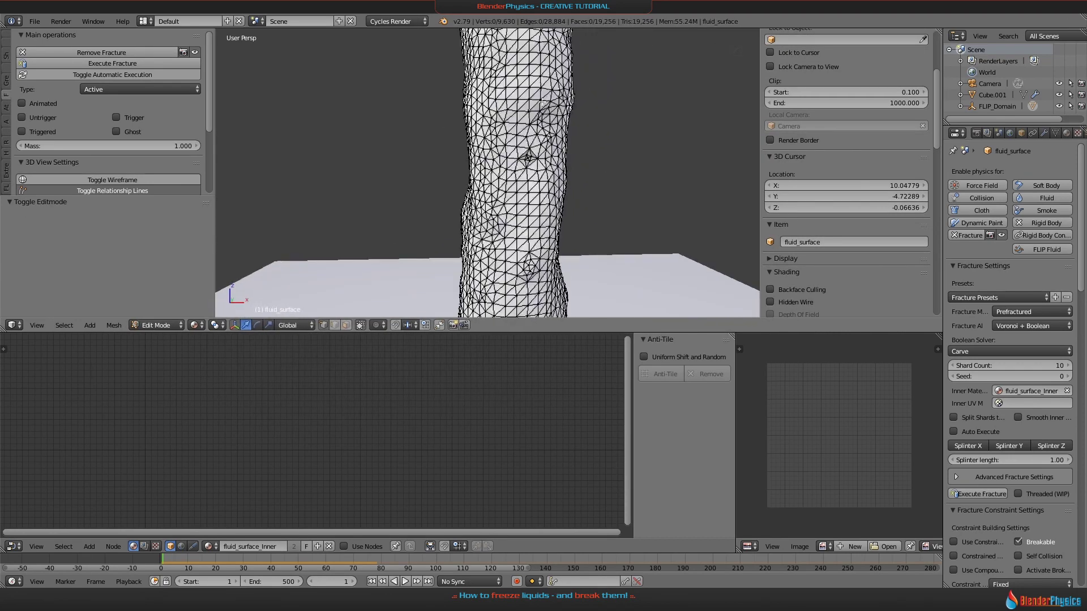
scroll(537, 245, "down", 1)
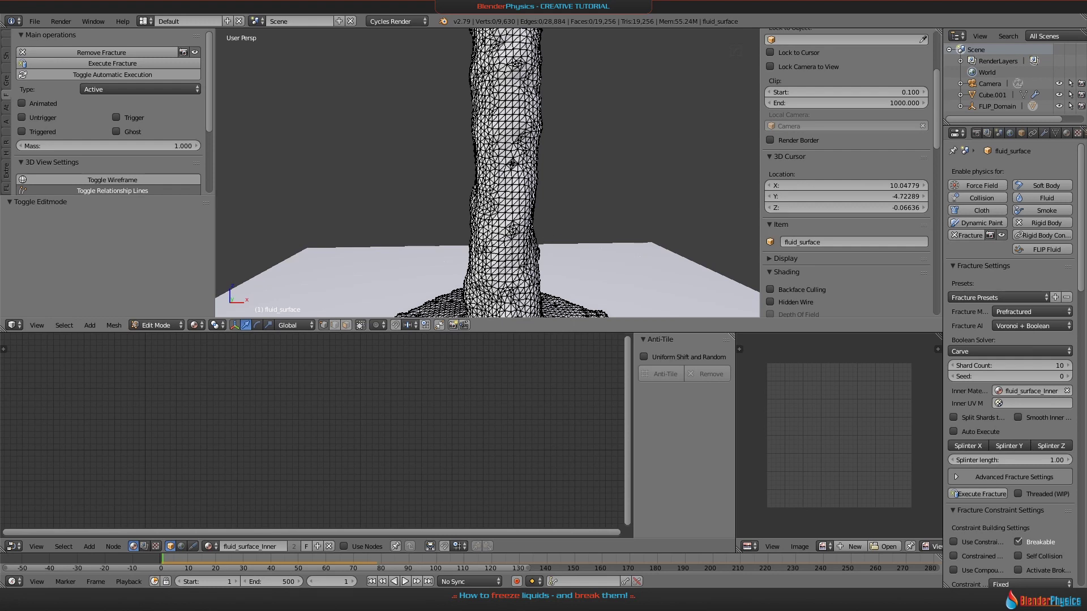
key("Tab")
scroll(490, 227, "down", 3)
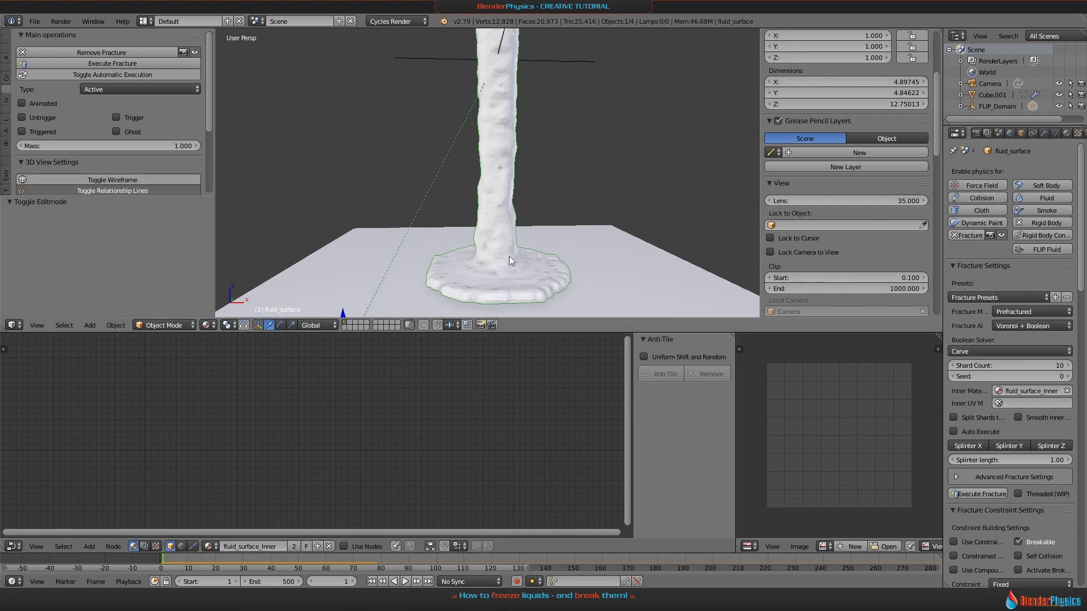
scroll(536, 240, "down", 5)
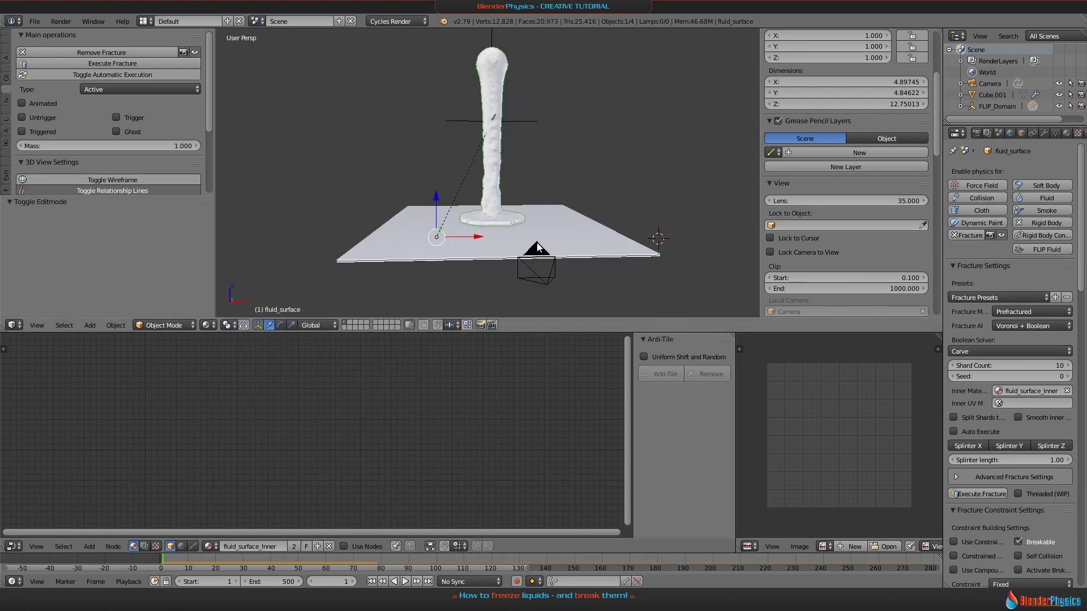
Step: Set the column's fracture shard count to 50 and execute the fracture
scroll(558, 224, "up", 4)
left_click(1027, 362)
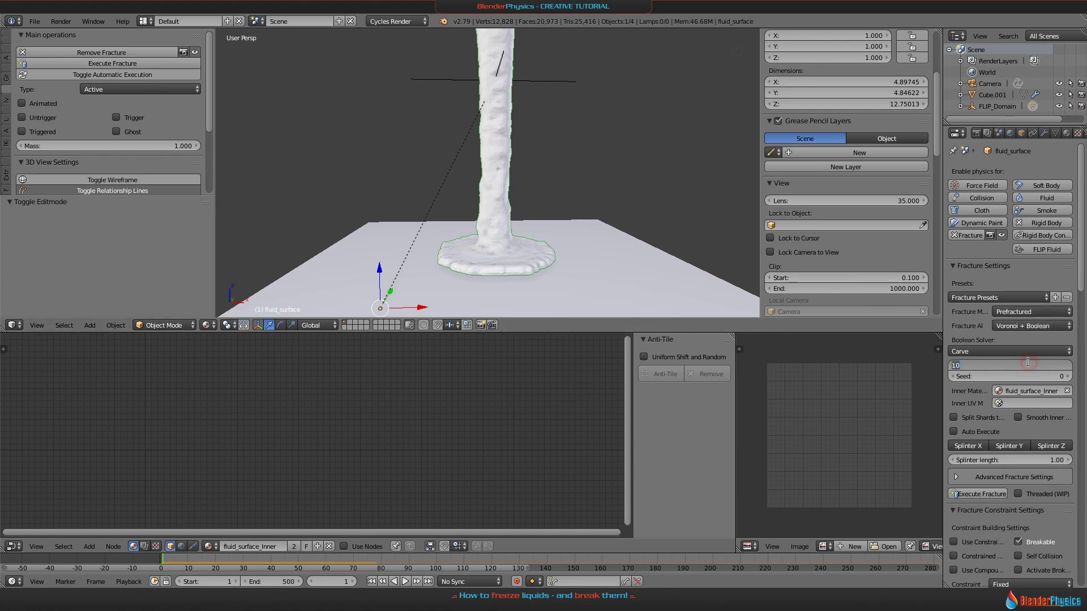
type("50")
key("Return")
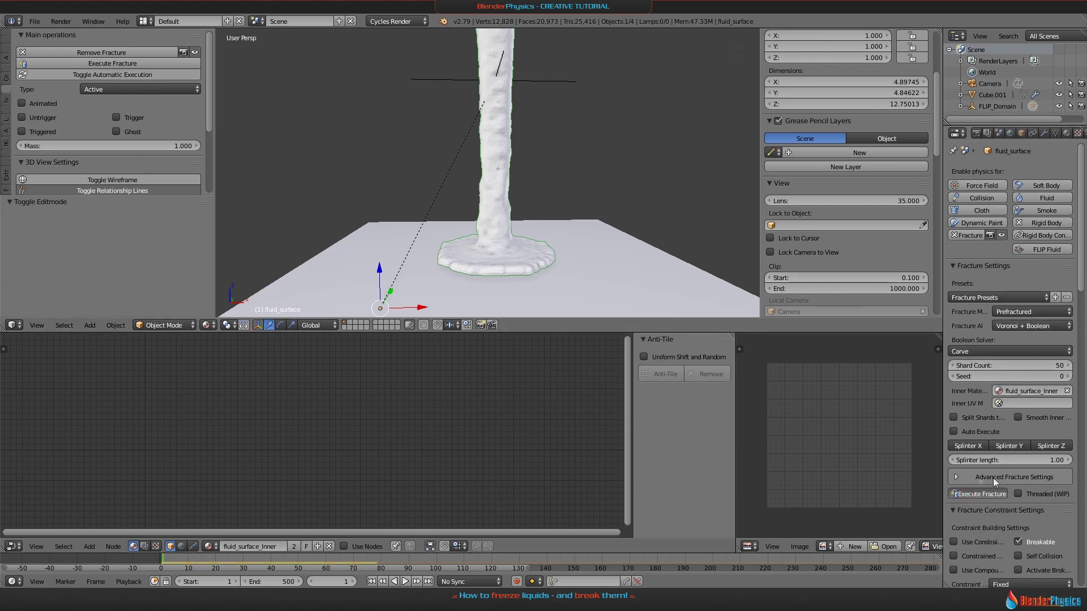
left_click(977, 494)
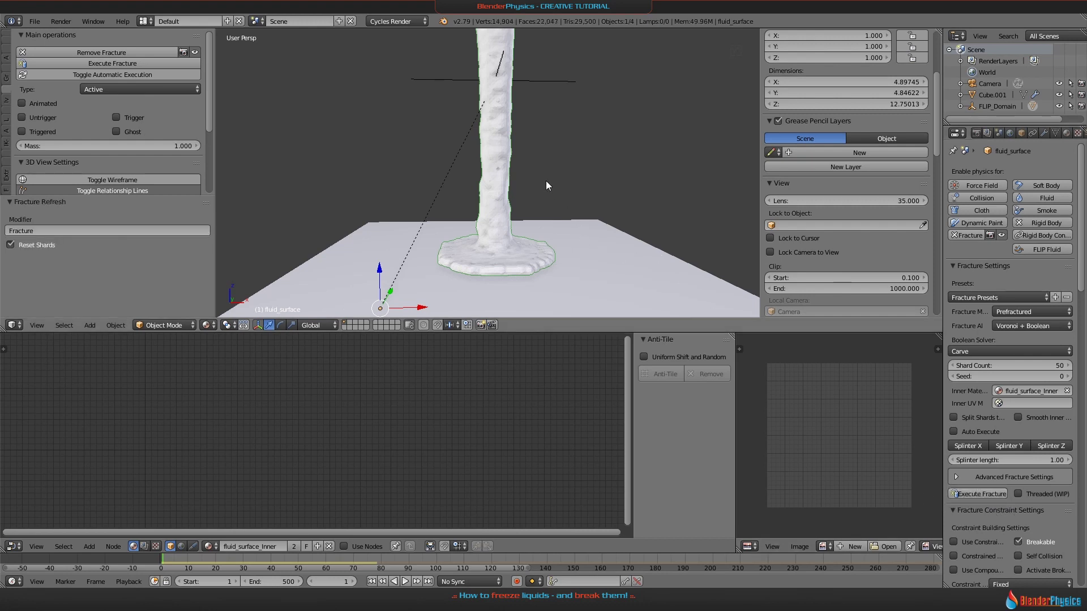
Step: Play the simulation to examine how the 50-shard column collapses, and return to frame 1
key("alt+a")
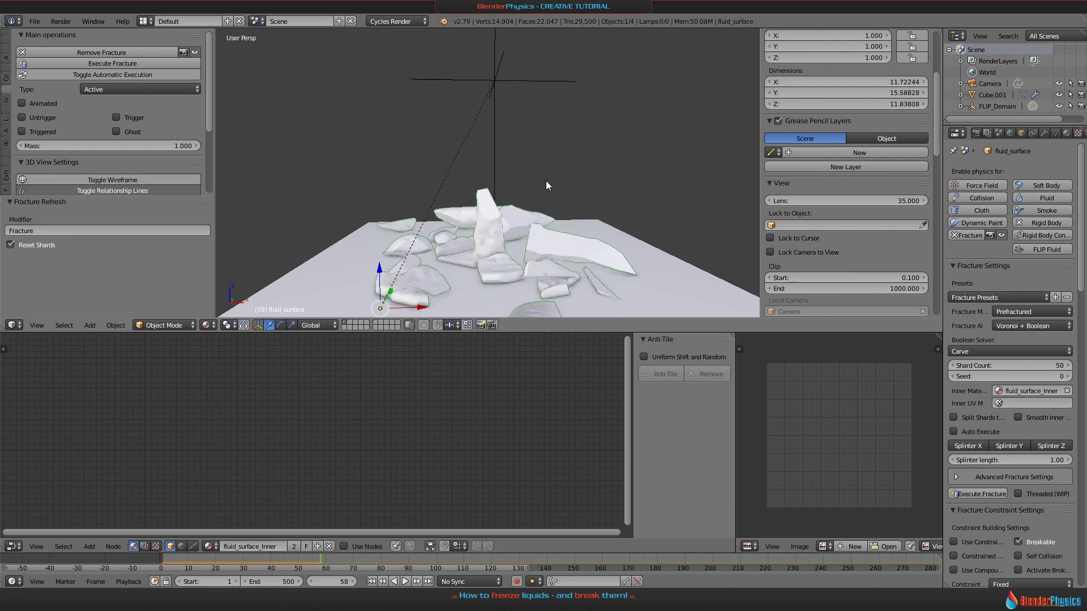
key("Escape")
scroll(547, 182, "down", 3)
scroll(546, 182, "down", 2)
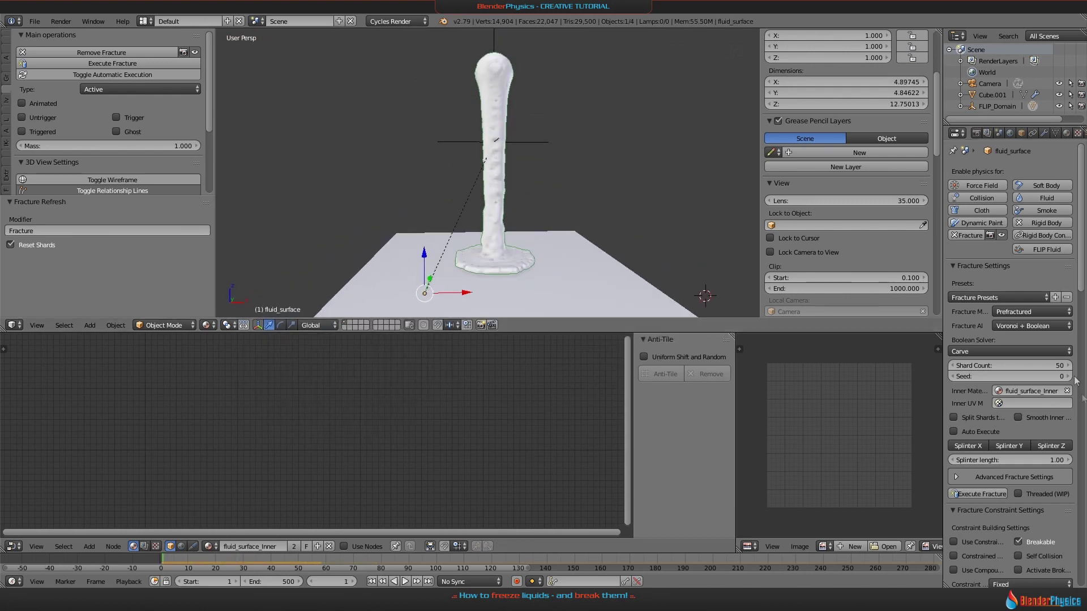
Step: Set the column's fracture shard count to 1 and execute the fracture again
left_click(1013, 365)
type("1")
key("Return")
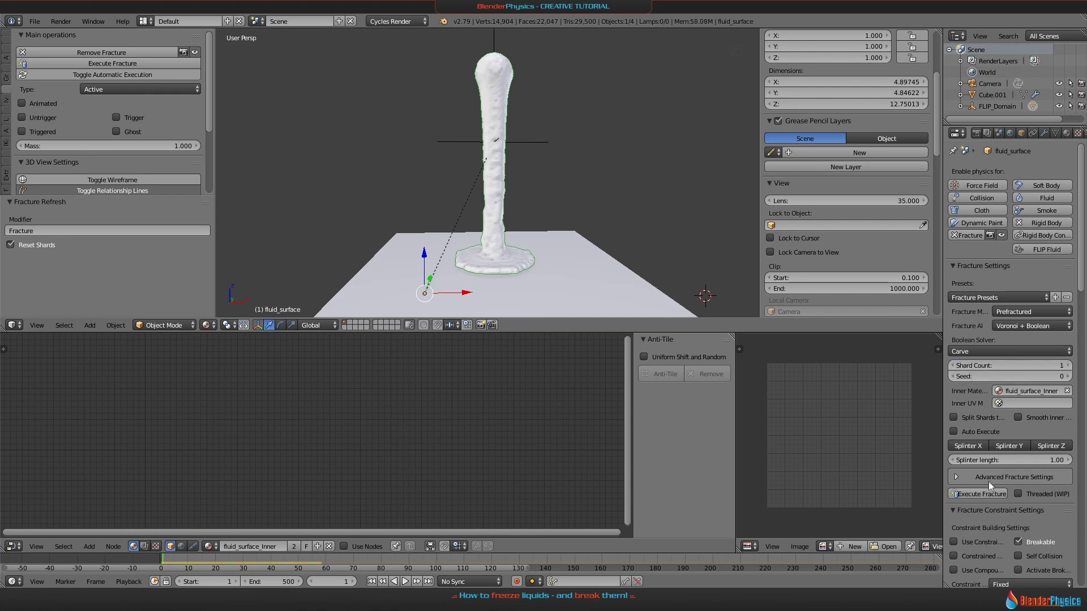
left_click(977, 495)
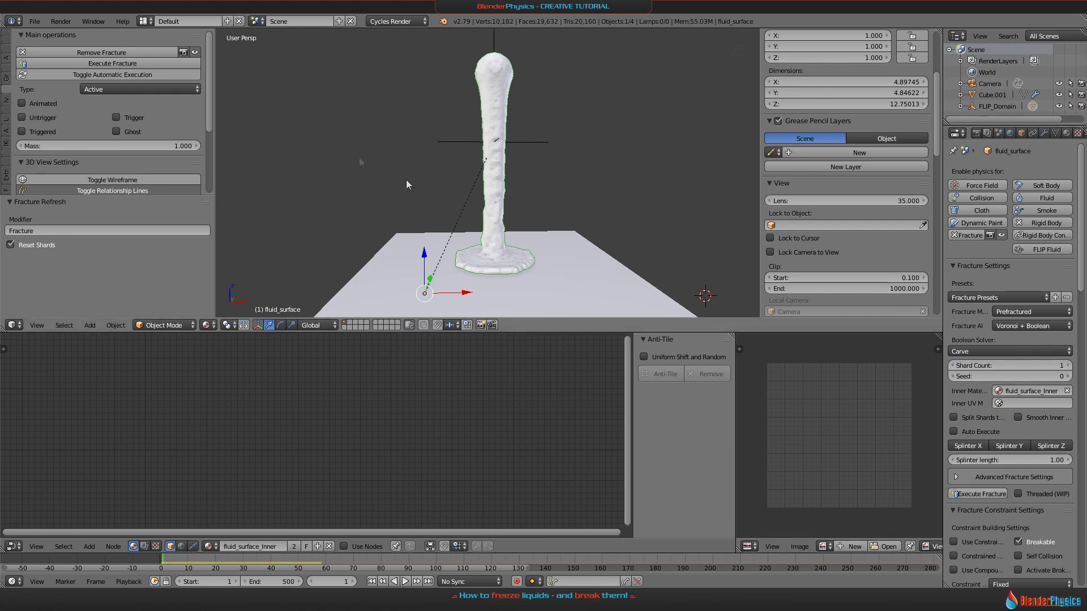
Step: Add a UV sphere, raise it along Z to the column's mid-height and move it about -10.76 along X towards the column
key("shift+a")
mouse_move(359, 159)
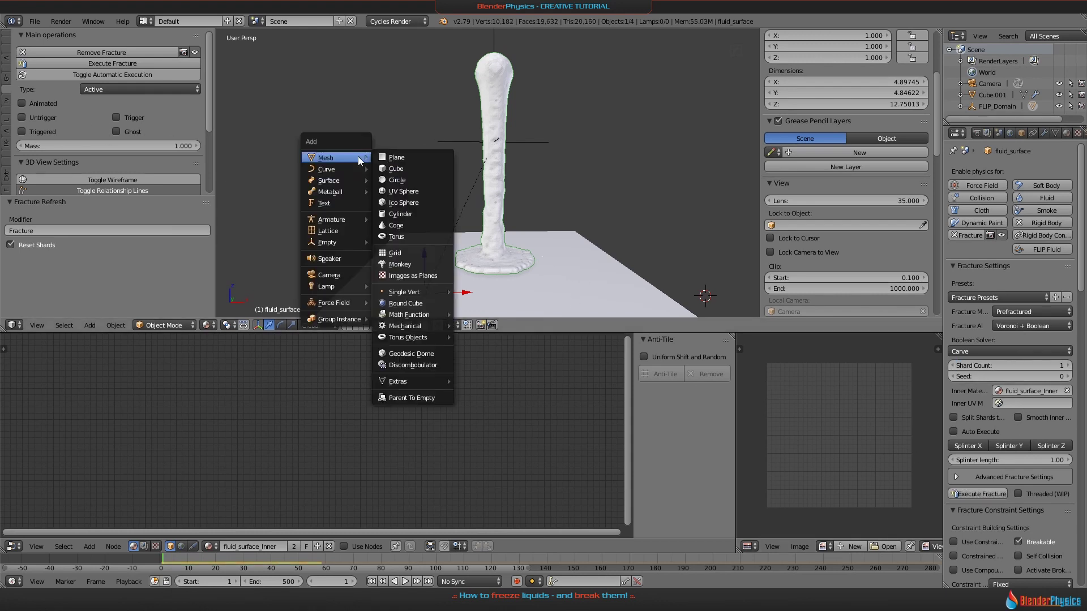
left_click(402, 191)
key("g")
key("z")
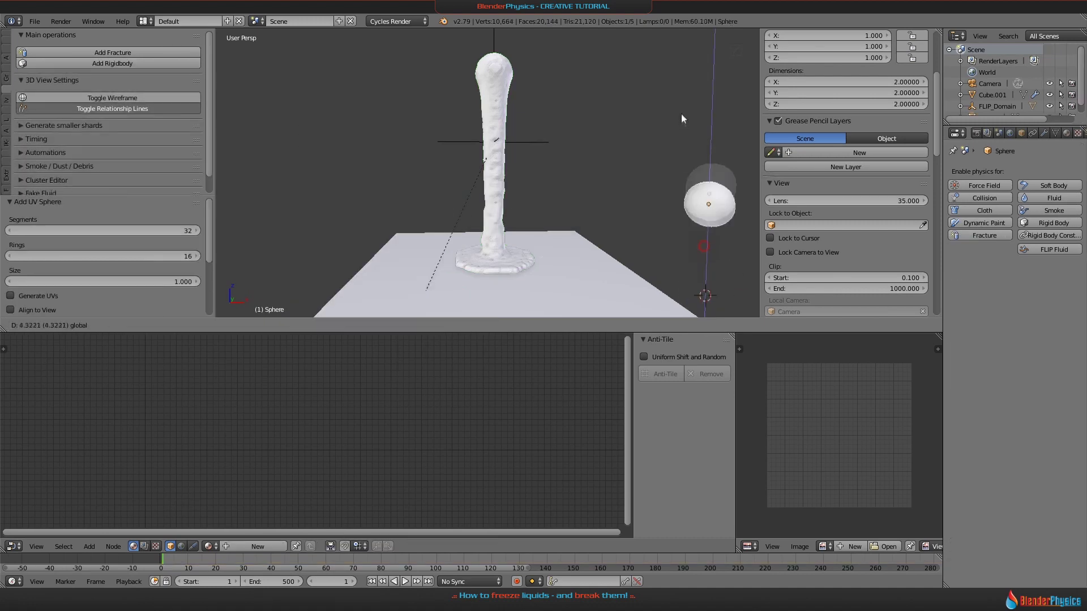
left_click(751, 154)
key("g")
key("x")
left_click(527, 175)
Step: Shift the sphere about 4.7 along Y in the top view, onto the column
middle_click_drag(527, 174, 603, 193)
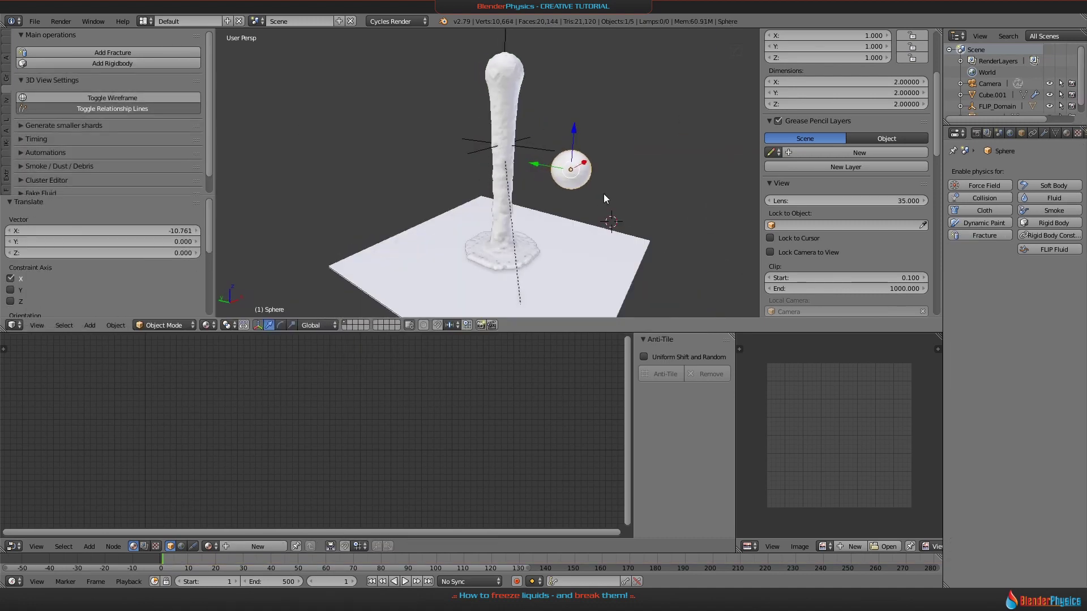
key("KP_7")
key("g")
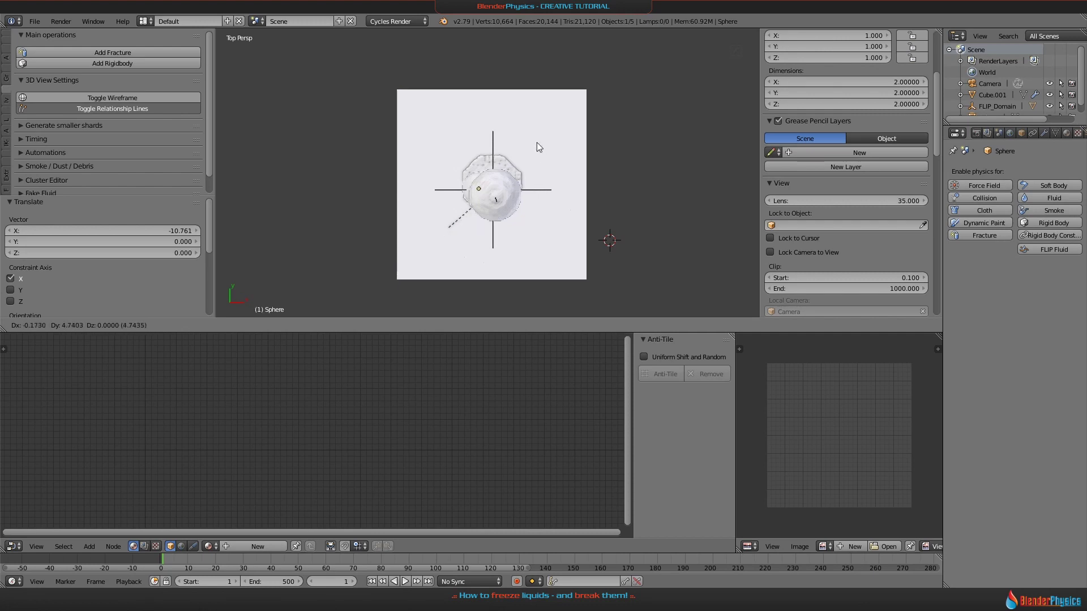
left_click(535, 151)
Step: Fine-tune the sphere's position along X and Y so it overlaps the column's side at mid-height
middle_click_drag(536, 152, 474, 146)
key("g")
key("x")
left_click(512, 157)
key("g")
key("y")
left_click(464, 154)
scroll(508, 173, "up", 2)
left_click_drag(516, 150, 523, 146)
scroll(531, 185, "down", 3)
scroll(535, 185, "up", 3)
middle_click_drag(535, 185, 528, 160)
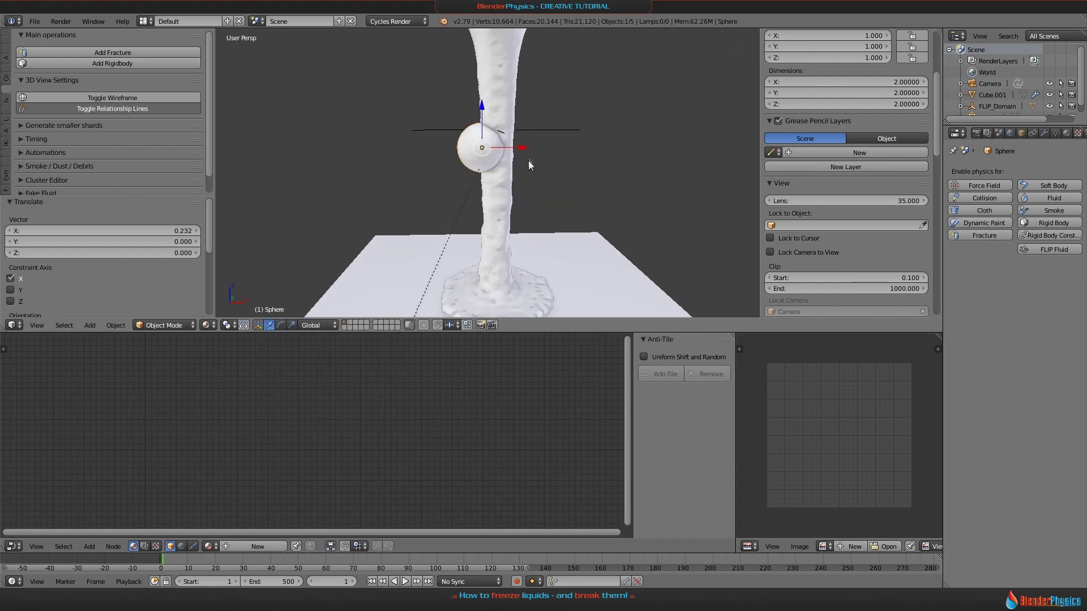
Step: Add the fluid_surface column to the selection as active object and generate smaller shards using the sphere as helper
right_click(510, 80, "shift")
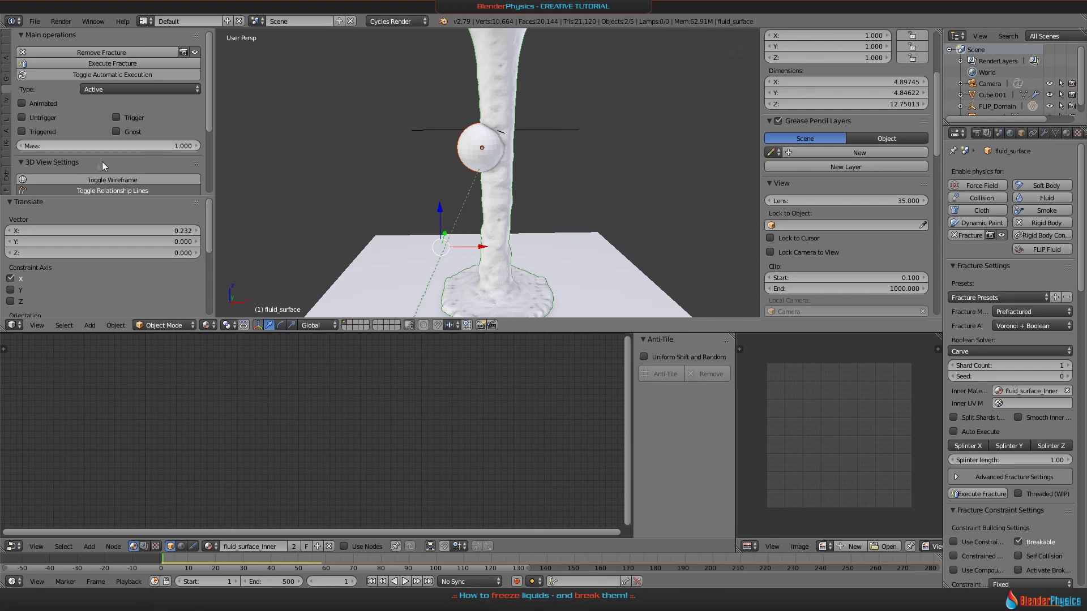
scroll(113, 170, "down", 3)
left_click(24, 141)
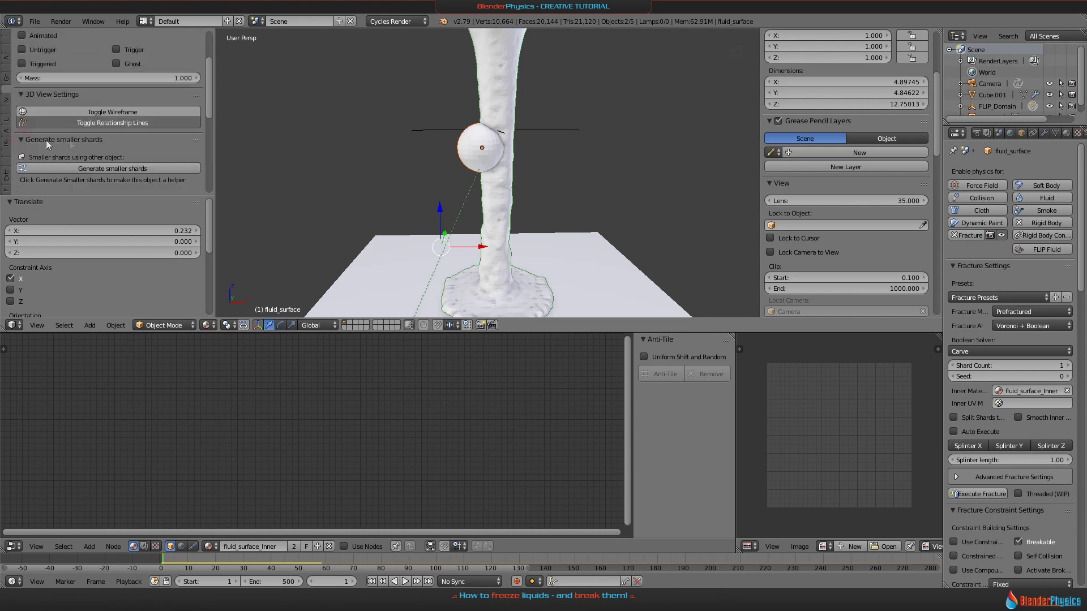
scroll(46, 141, "down", 1)
left_click(90, 148)
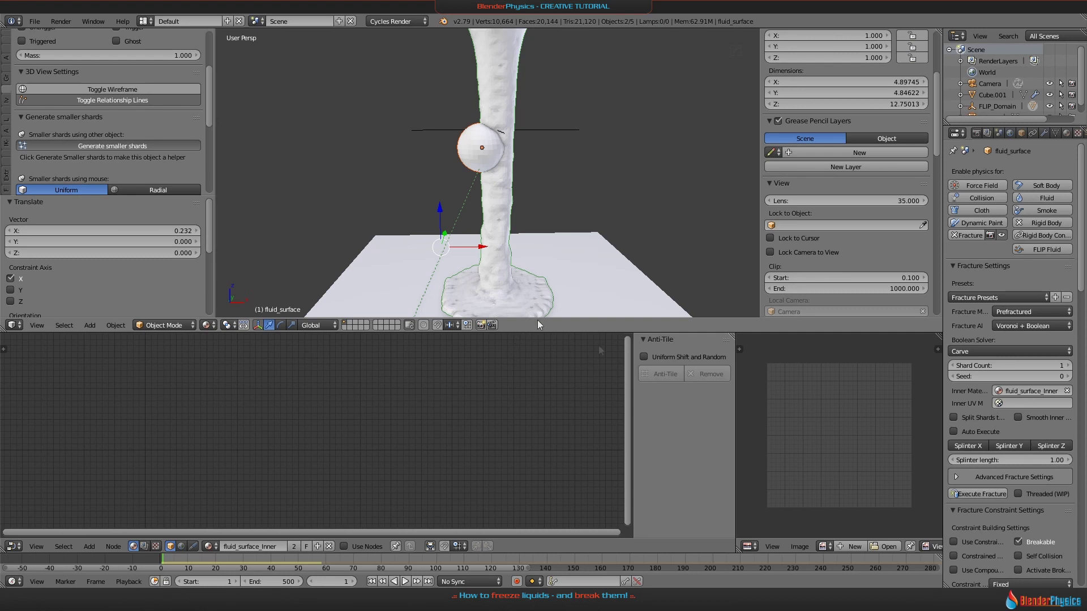
left_click(66, 190)
scroll(200, 56, "down", 2)
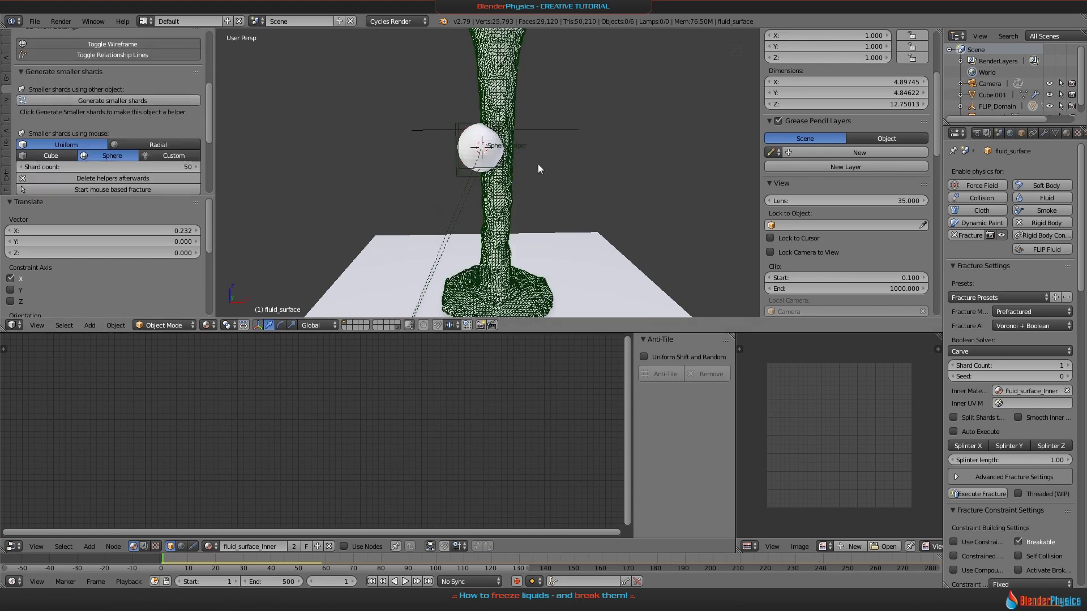
Step: Open the system console to check the fracture processing log, and minimise it
left_click(82, 20)
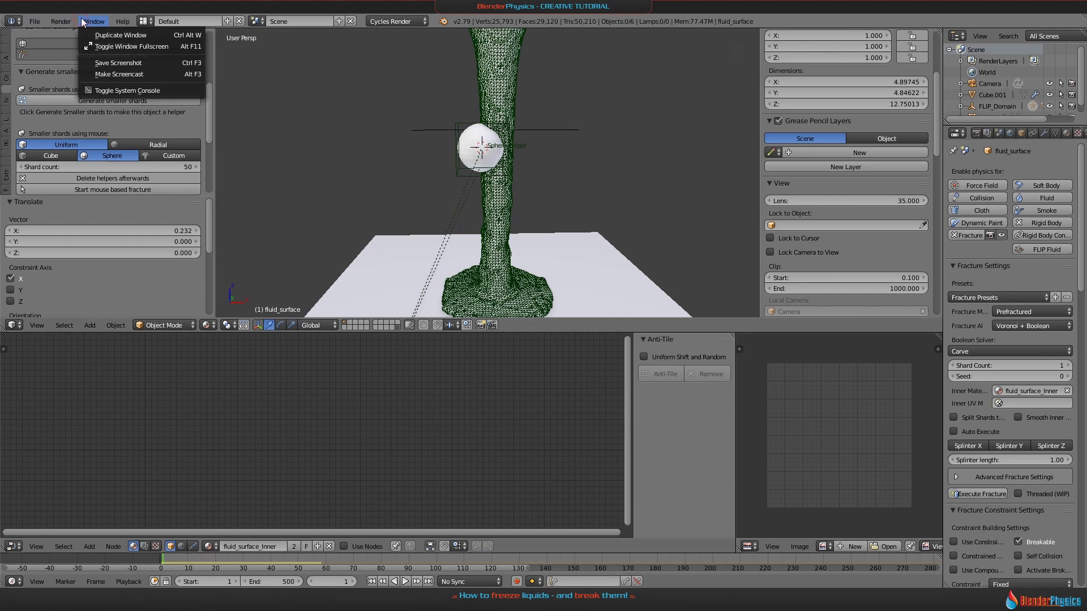
left_click(124, 91)
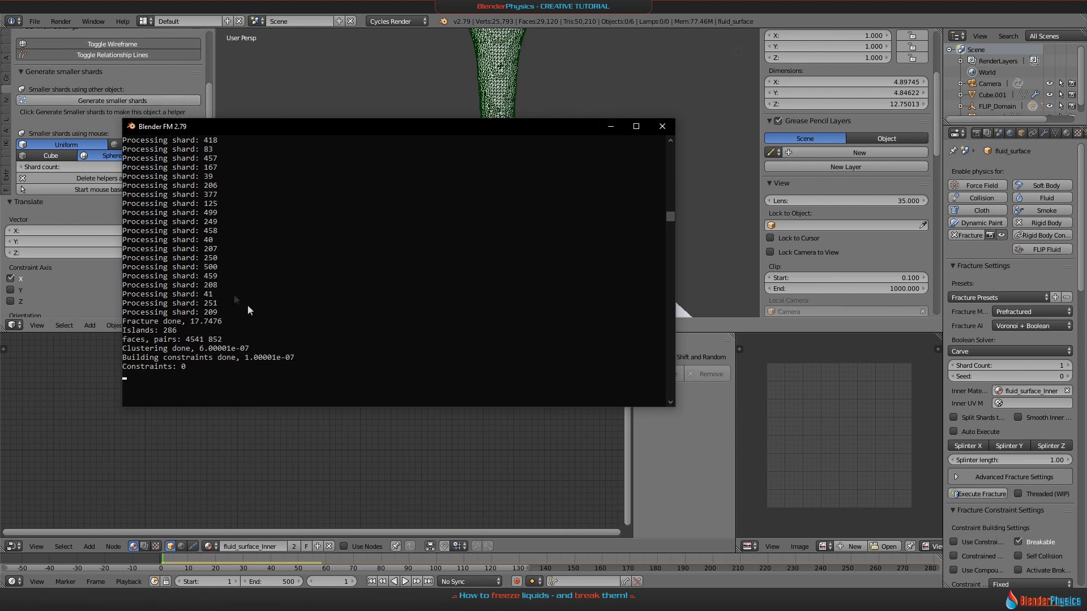
left_click(611, 126)
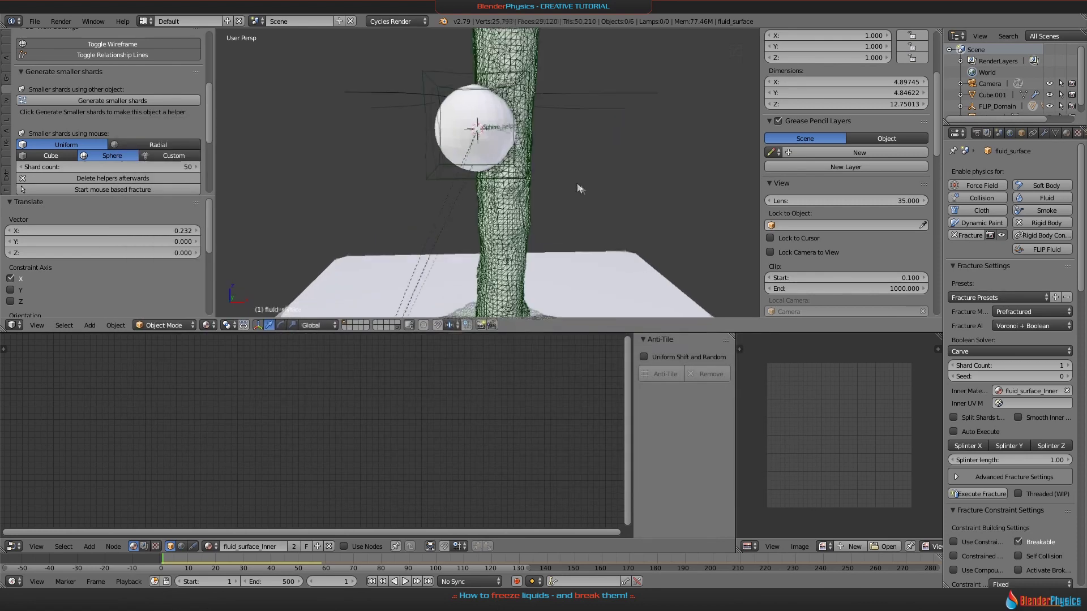
Step: Move the sphere about -5.85 along X, away from the column
right_click(462, 141)
key("g")
key("x")
left_click(378, 144)
scroll(545, 131, "up", 4)
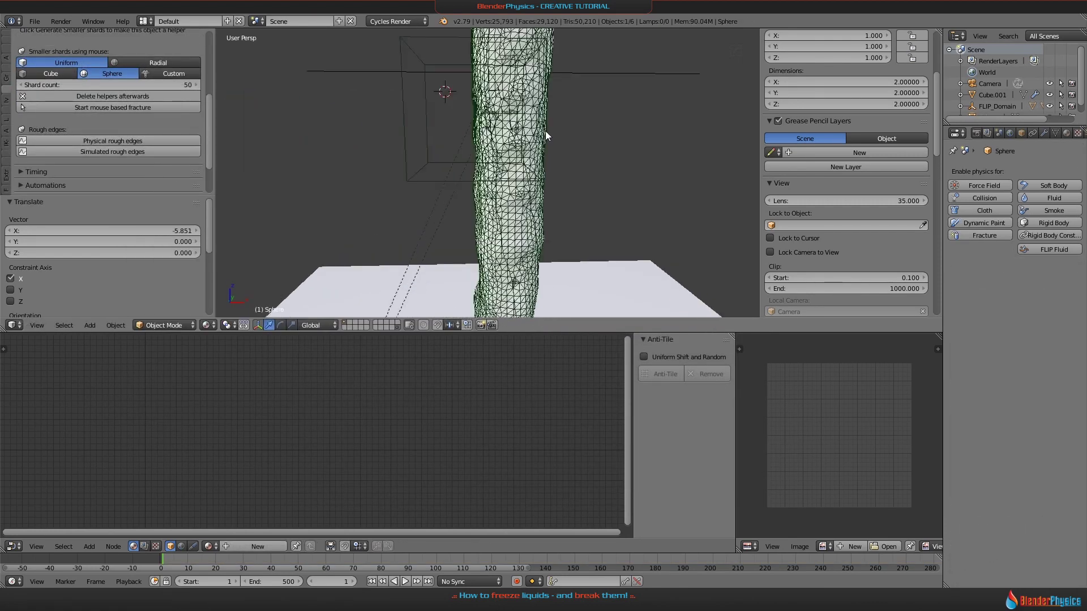
scroll(545, 130, "down", 7)
Step: Select the fluid_surface column and turn off its wireframe display
right_click(498, 130)
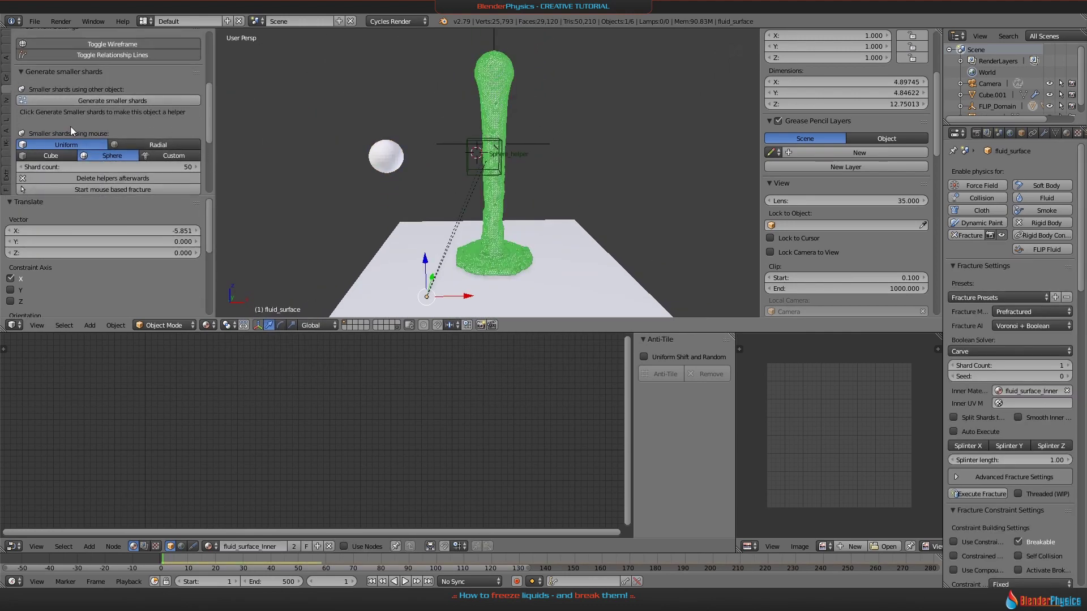
scroll(130, 110, "up", 3)
left_click(112, 87)
scroll(658, 204, "up", 3)
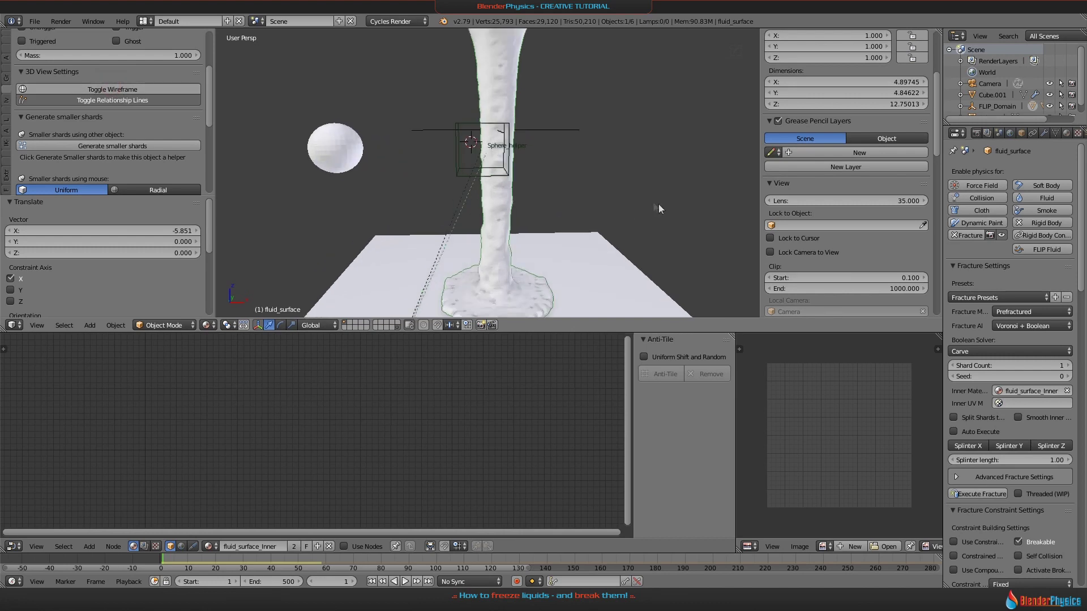
Step: Play the simulation and advance frame by frame to frame 15 to examine the shards near the helper, then return to frame 1
key("alt+a")
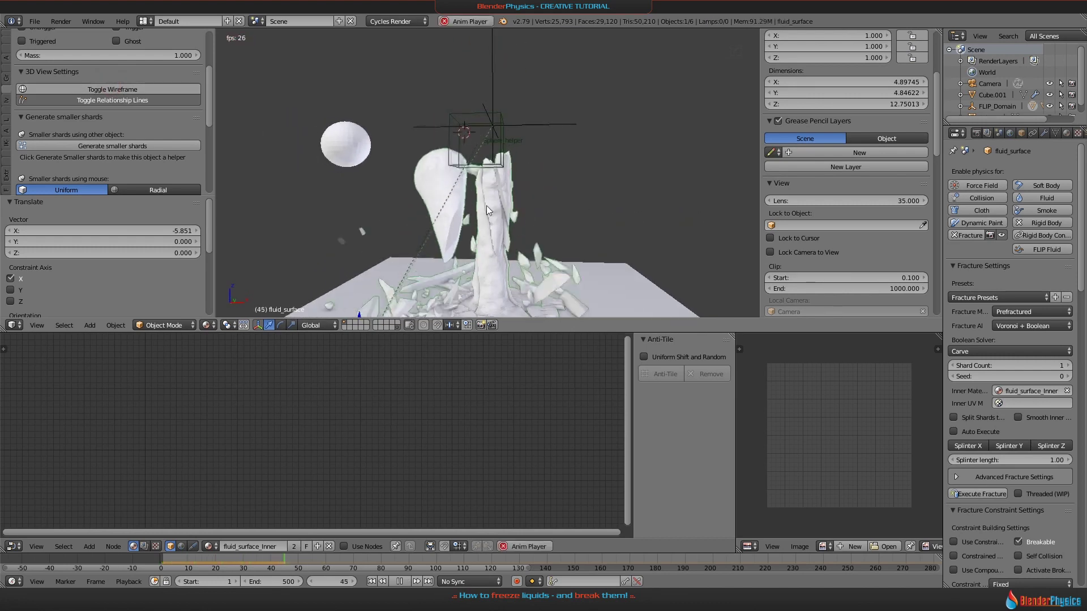
key("Escape")
key("Right")
key("Right")
key("Right")
key("Right")
key("Right")
key("Right")
key("Right")
key("Right")
key("Right")
key("Right")
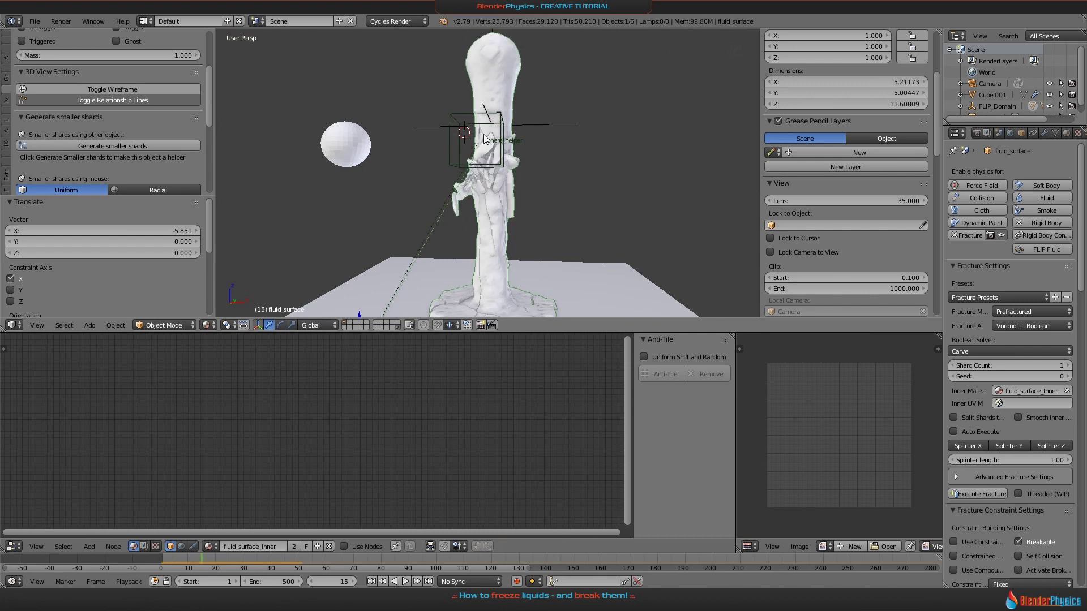
key("shift+Left")
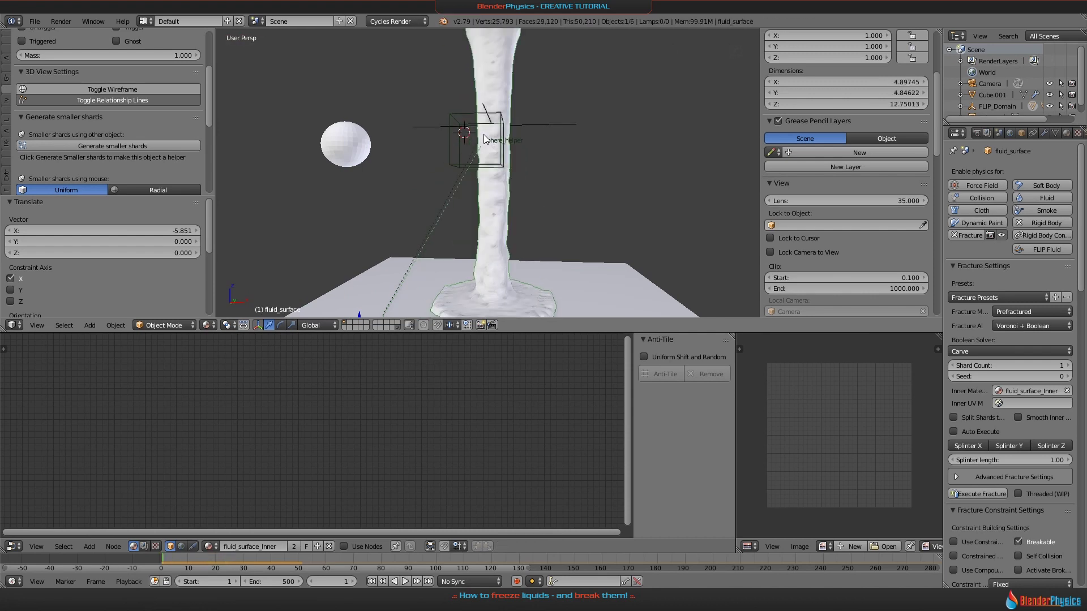
Step: Save the scene over the existing file
middle_click_drag(485, 139, 504, 169)
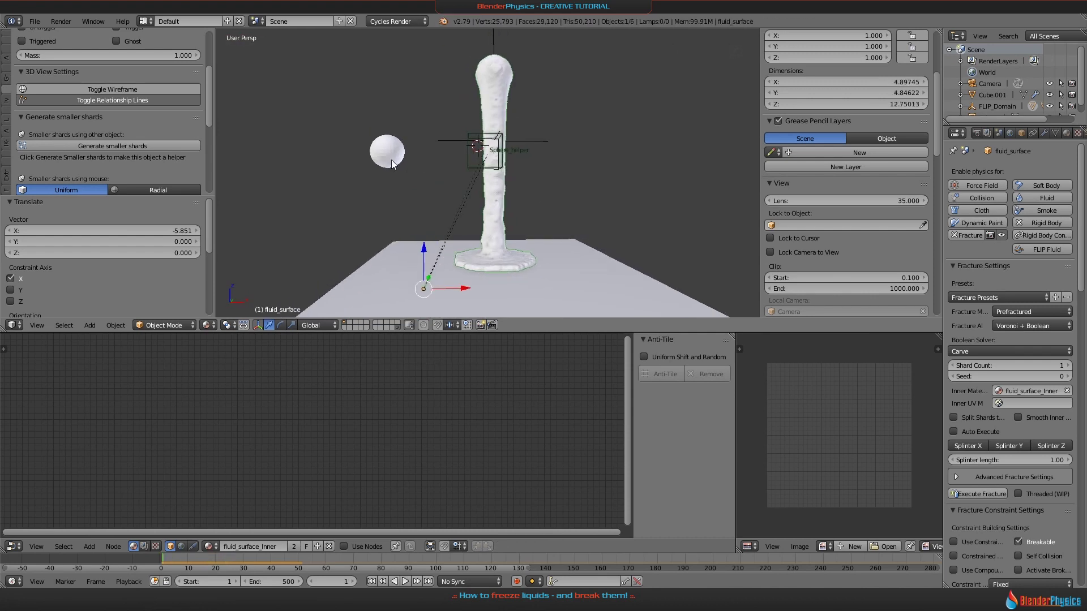
key("ctrl+s")
left_click(423, 161)
Step: Select the sphere beside the column and insert a Location keyframe for it at frame 1
right_click(419, 163)
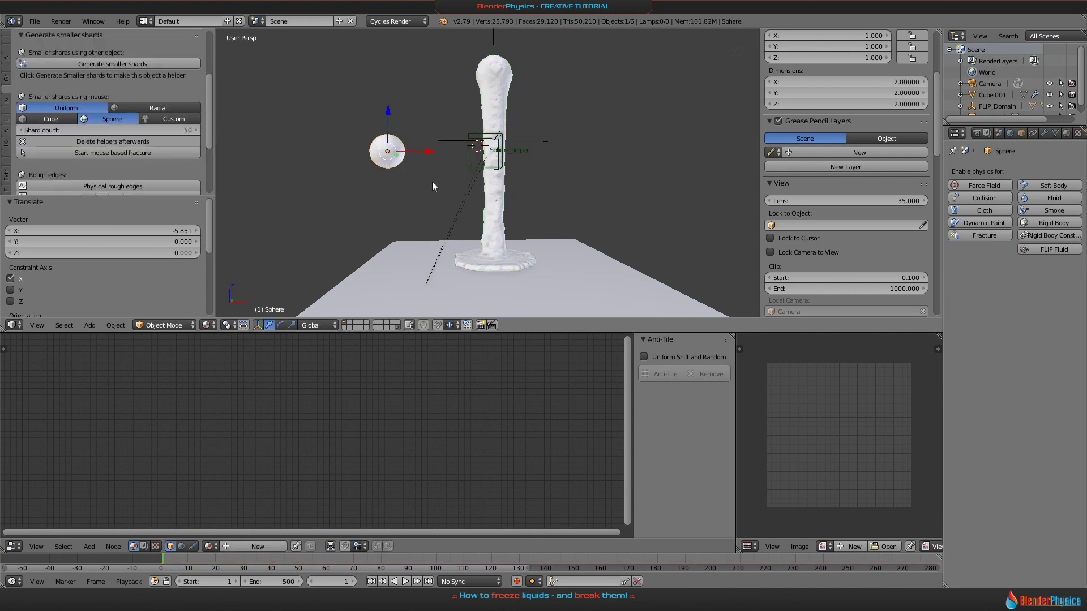
key("i")
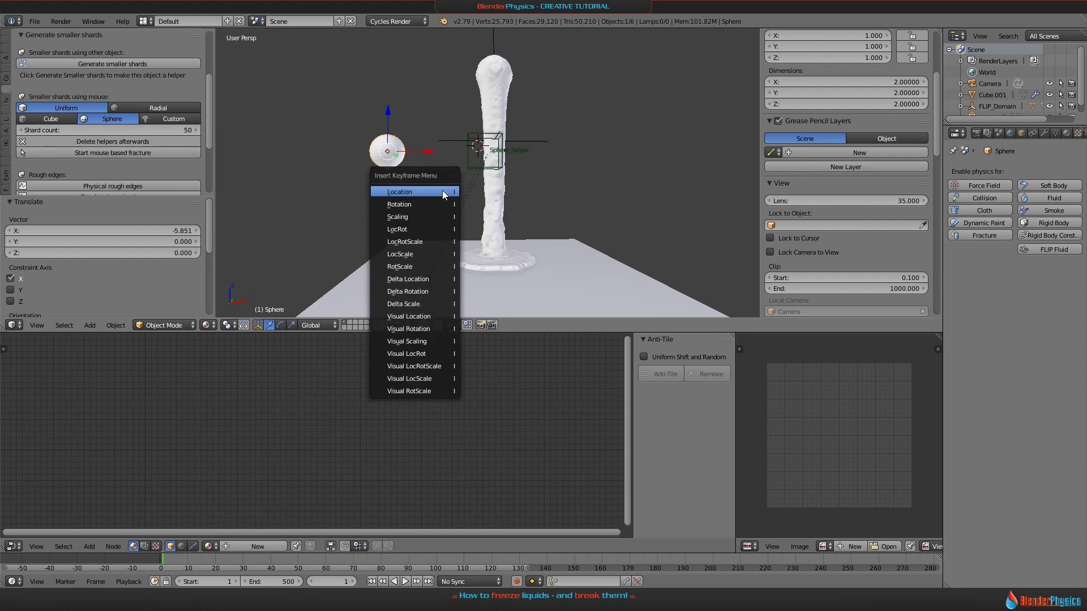
left_click(443, 190)
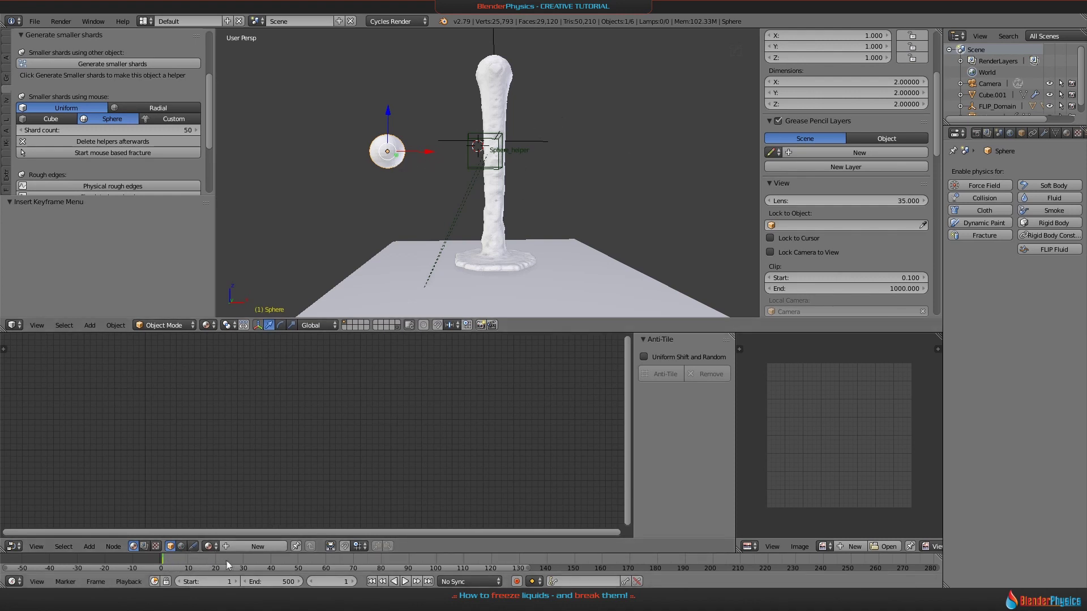
Step: At frame 25, move the sphere about 12.9 along X past the column, keyframe its Location, and return to frame 1
left_click_drag(227, 564, 229, 560)
key("alt+a")
key("alt+a")
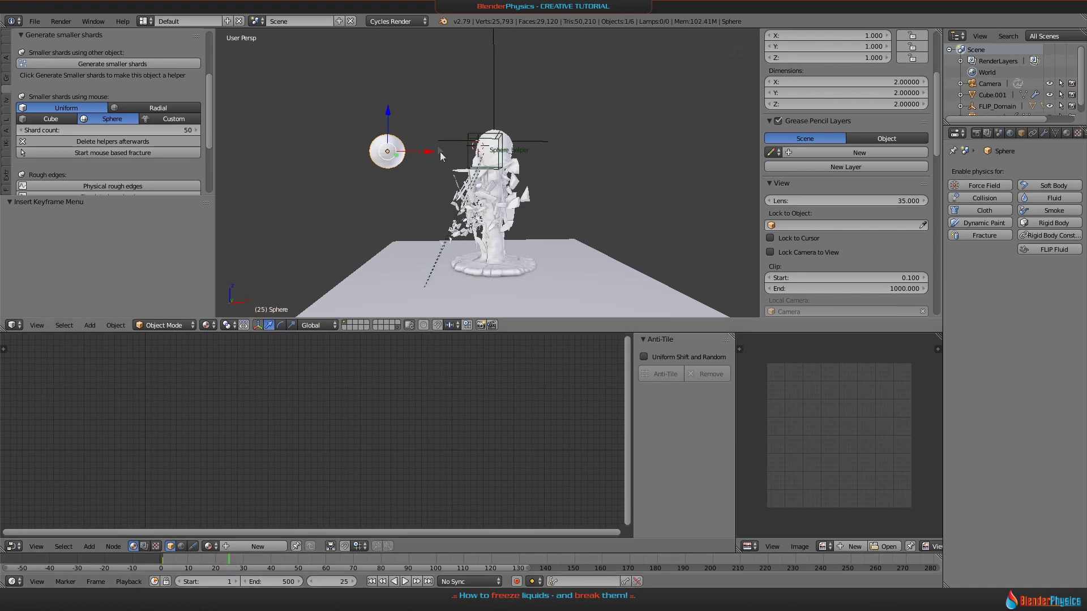
left_click_drag(430, 151, 636, 150)
key("i")
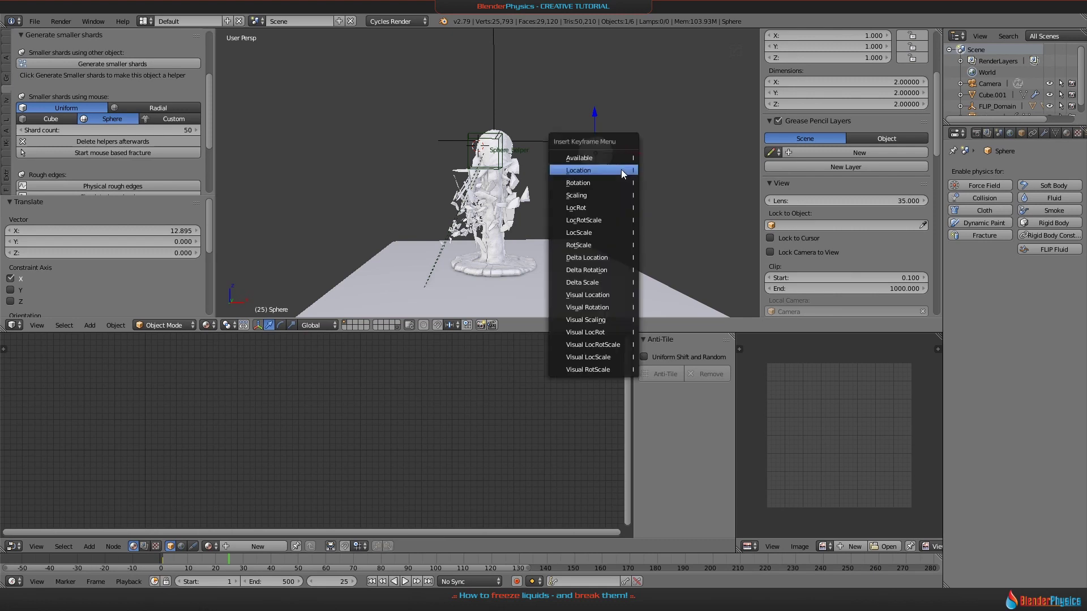
left_click(620, 168)
key("shift+Left")
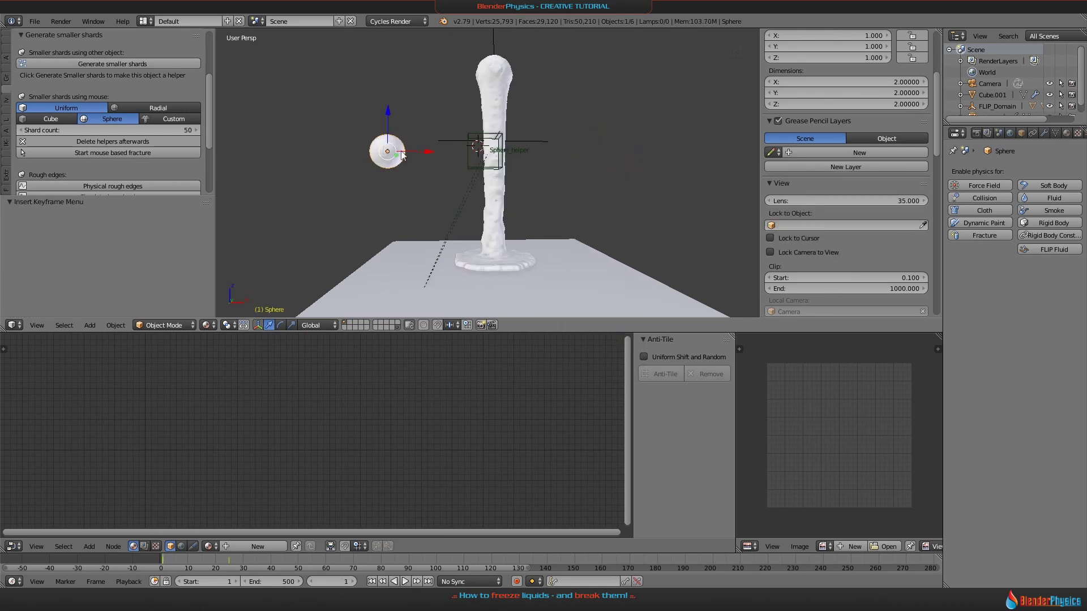
Step: Add an active rigid body to the sphere with Animated and Trigger enabled, checking that the column is set to Triggered
scroll(61, 99, "up", 5)
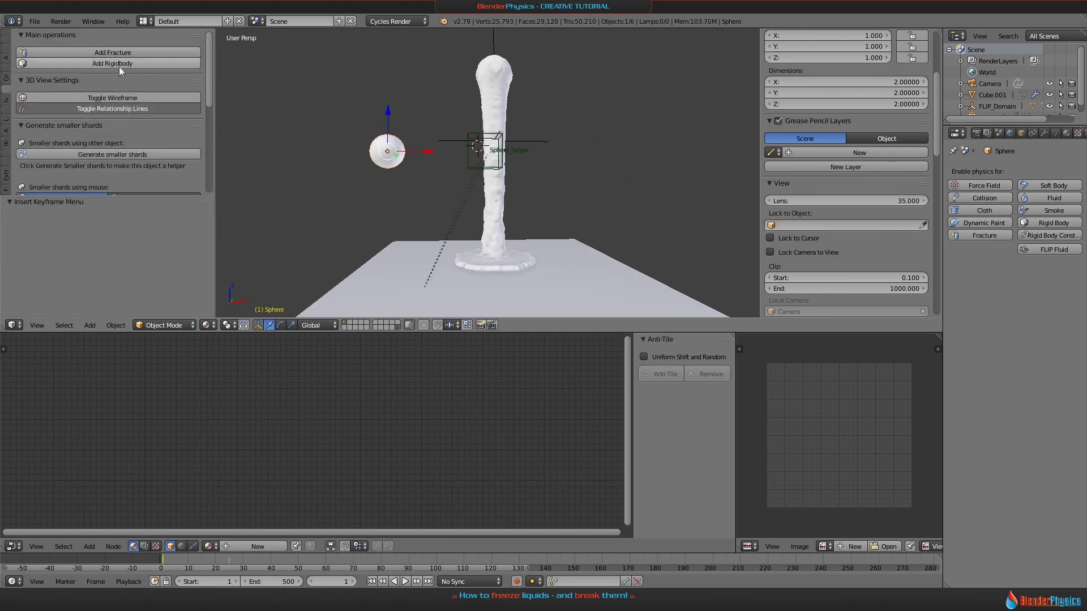
left_click(120, 63)
left_click(22, 92)
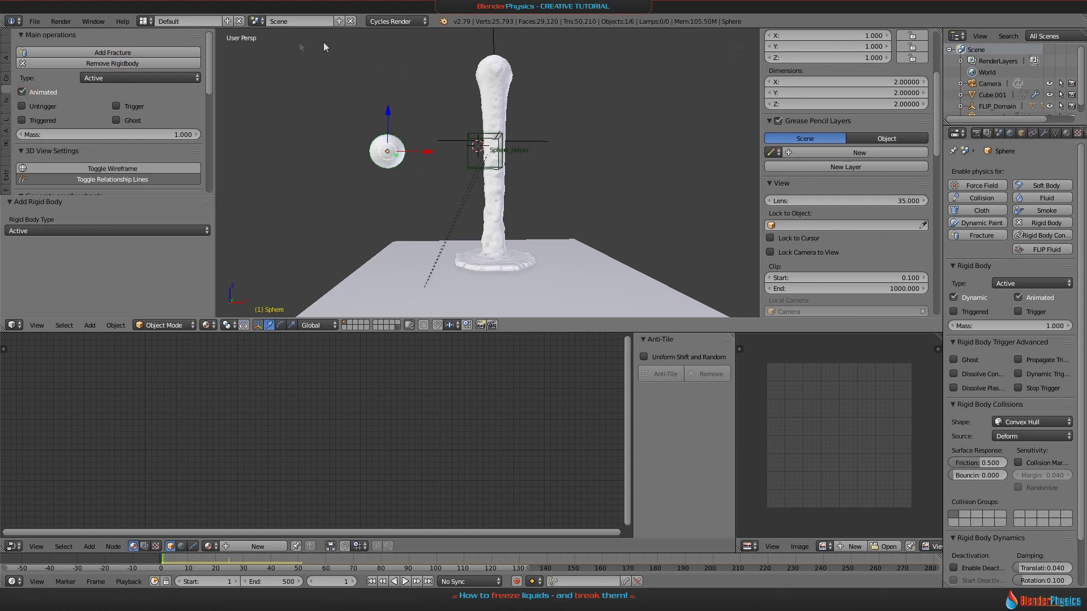
right_click(498, 102)
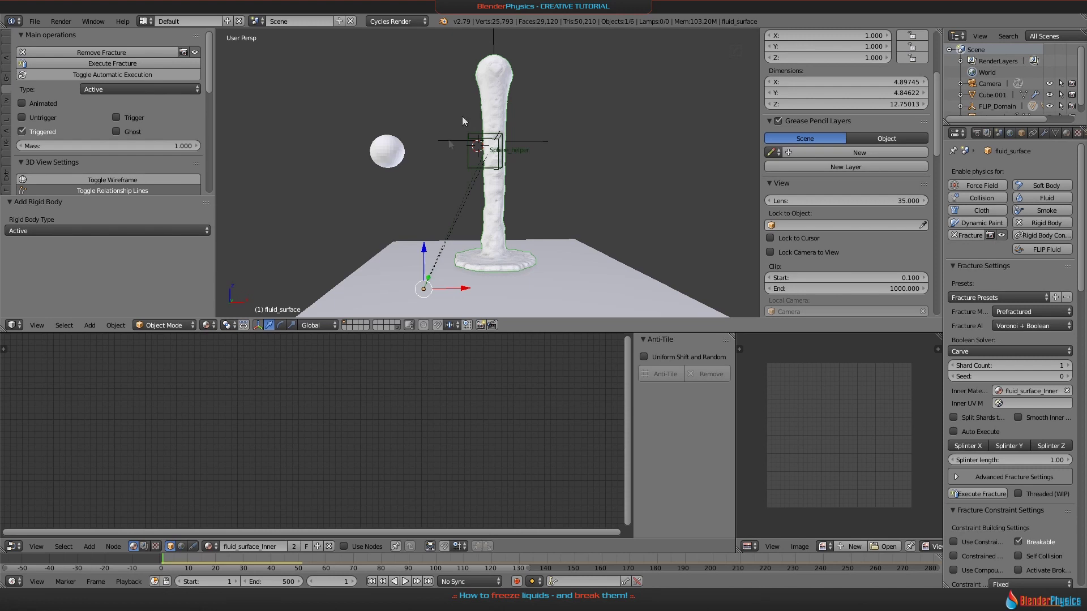
right_click(387, 157)
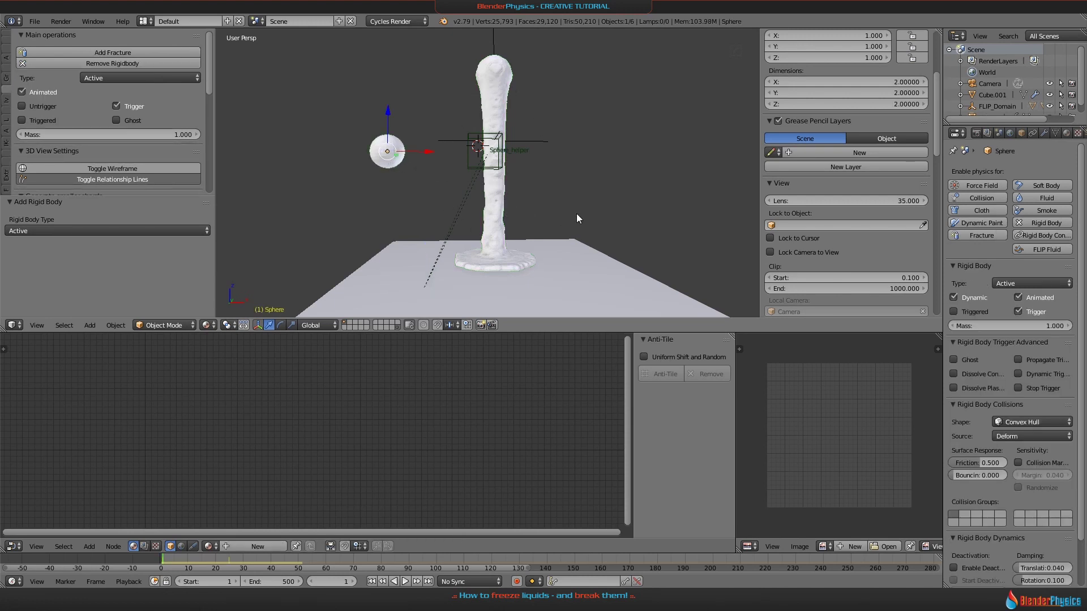
Step: Save the scene over the existing file and play the simulation to check the sphere's impact on the column
key("space")
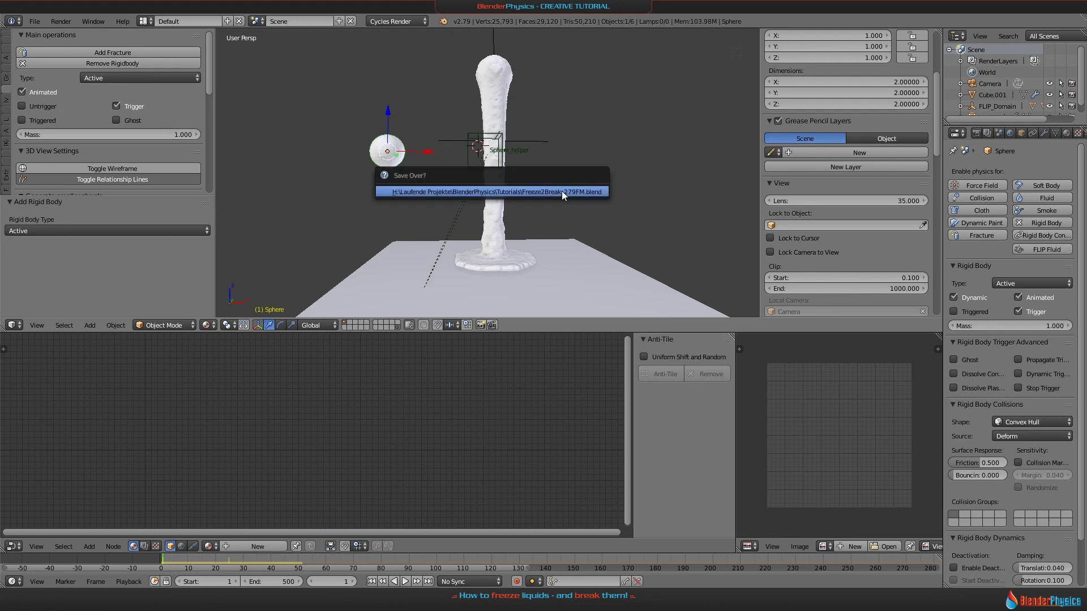
type("play")
key("Return")
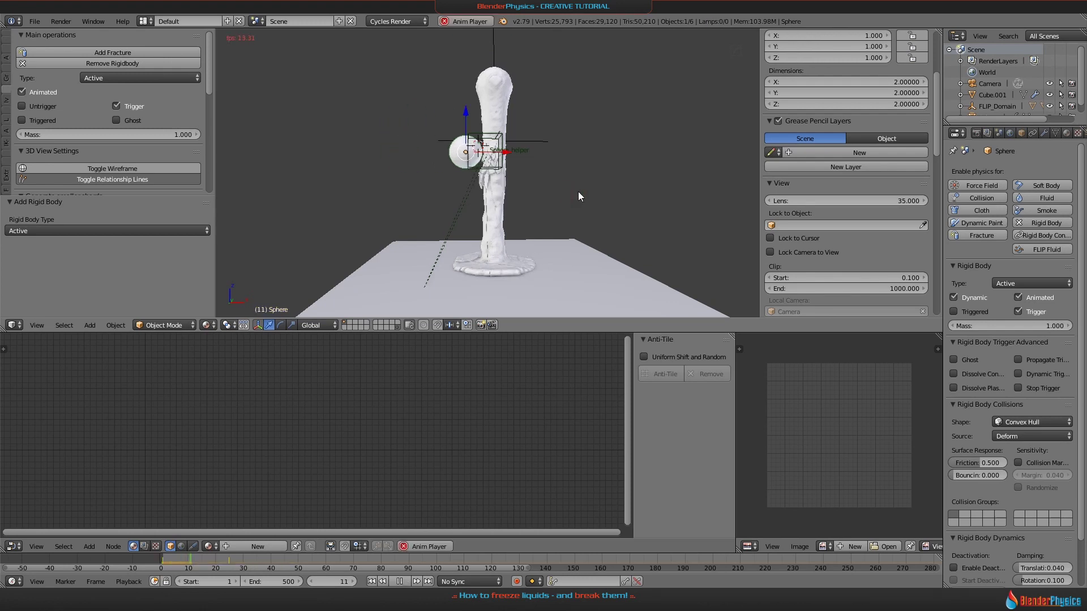
key("Escape")
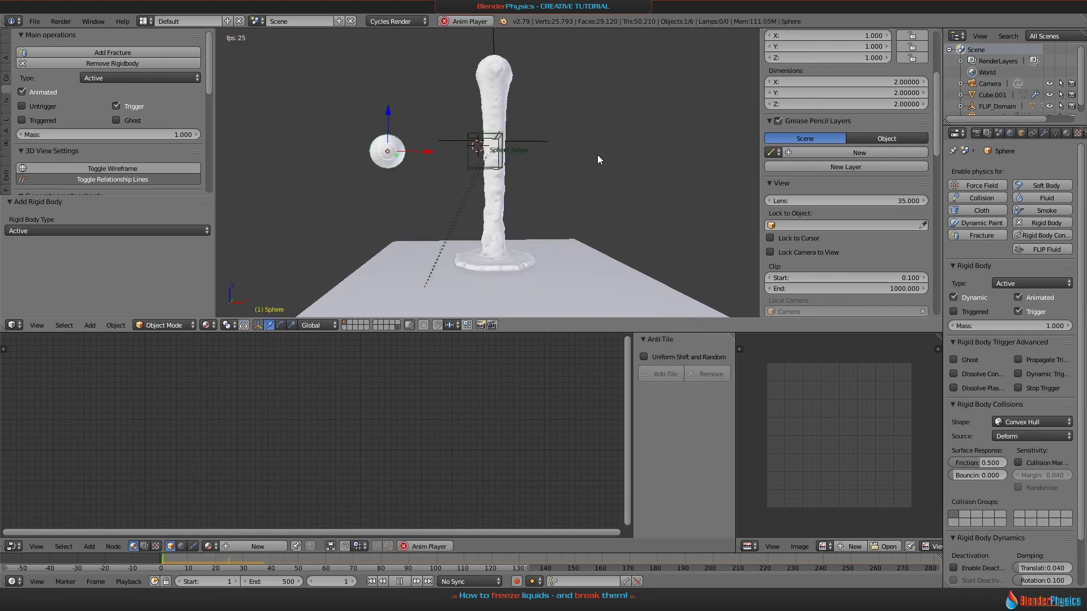
Step: Enable Animated on the fluid_surface column's rigid body and play the simulation twice to watch the sphere break it
right_click(496, 98)
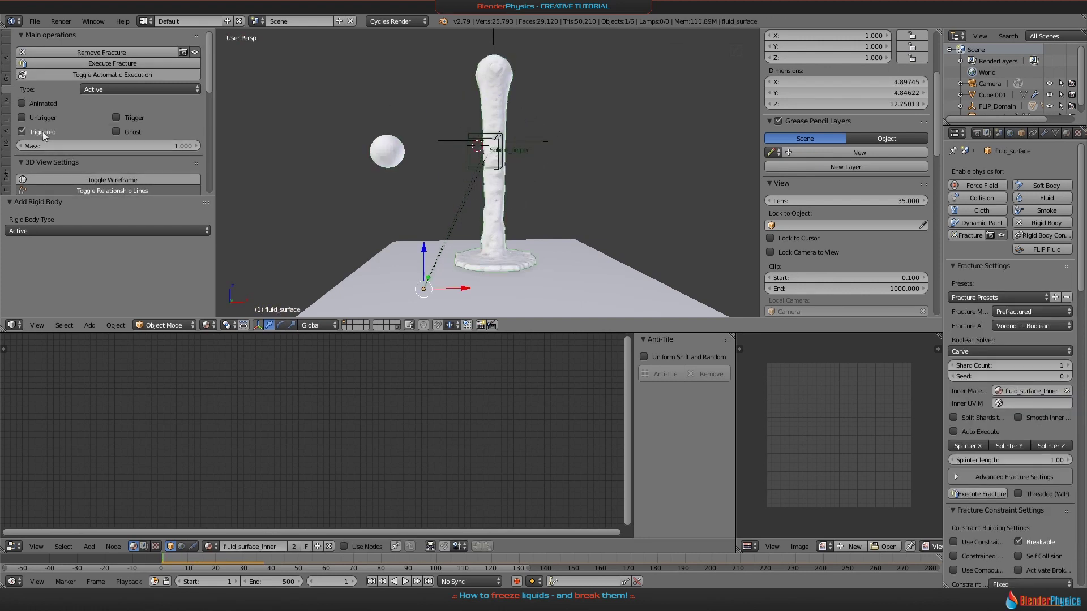
left_click(23, 104)
key("alt+a")
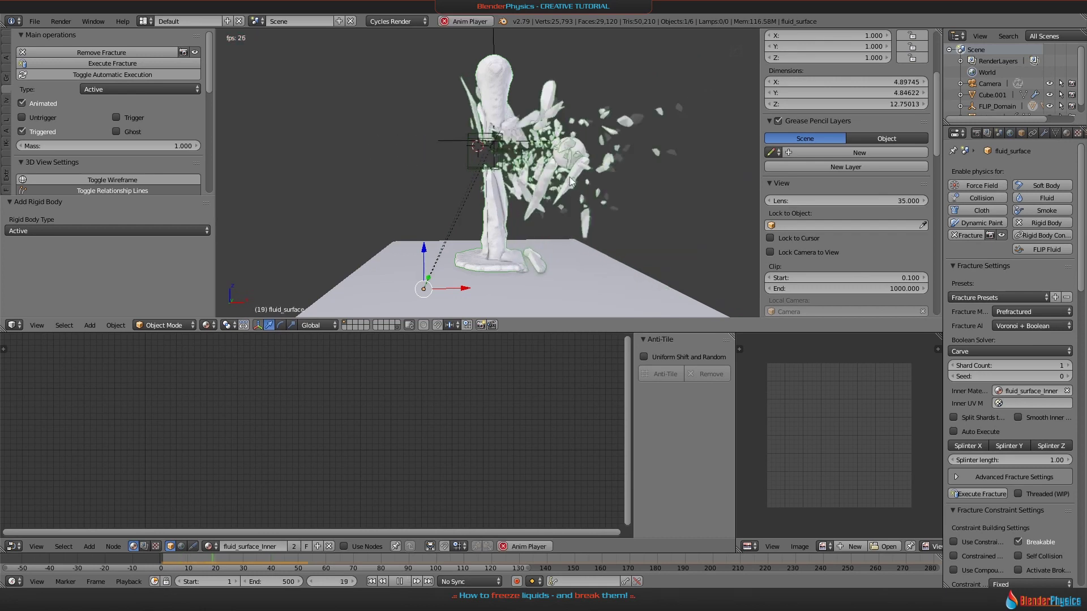
key("Escape")
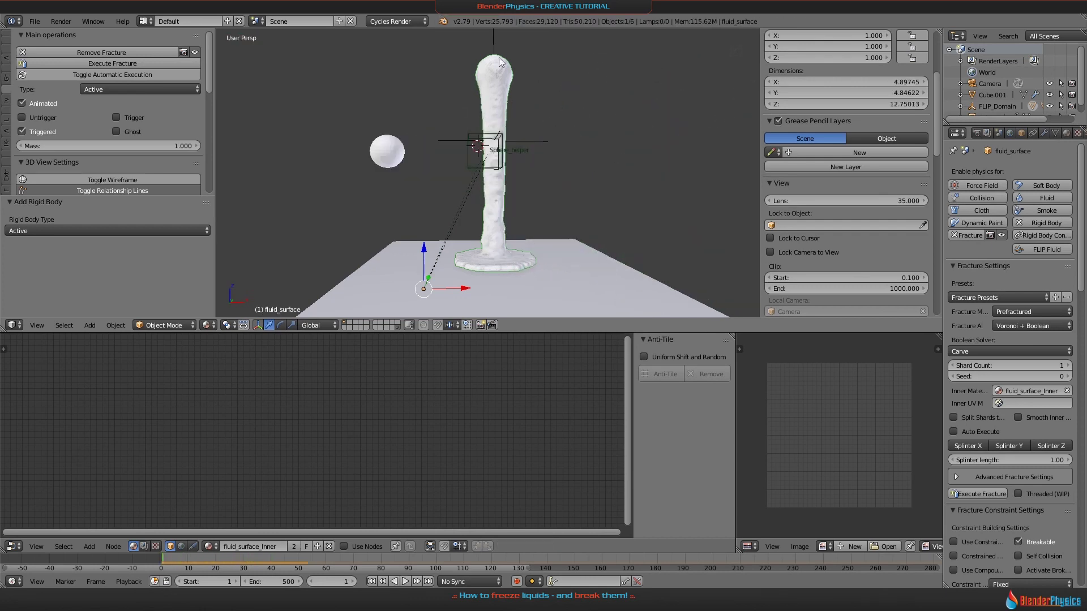
key("alt+a")
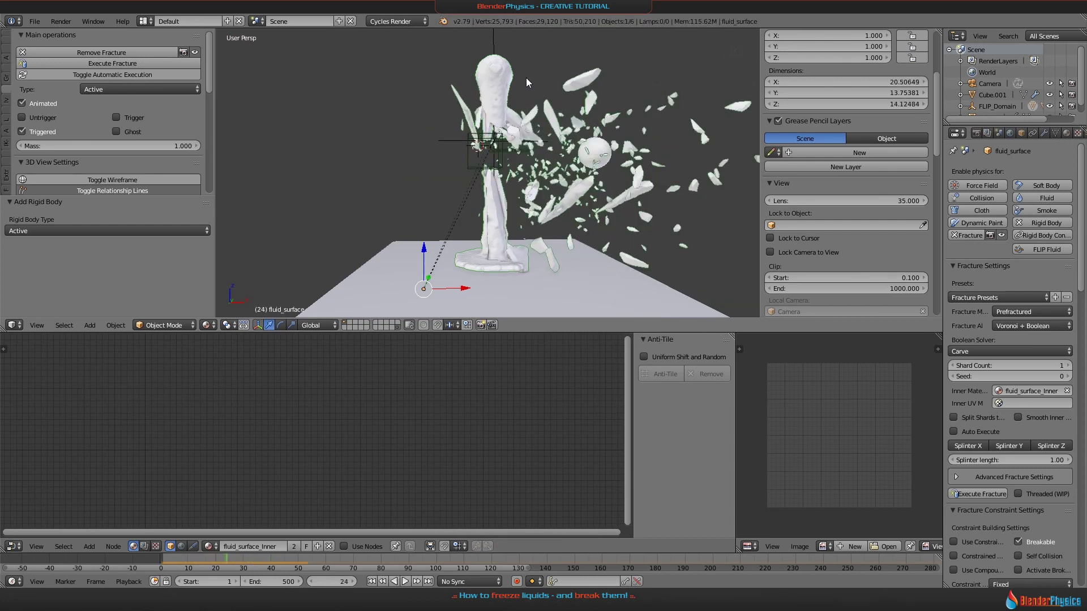
key("Escape")
Step: Widen the physics settings area and enable Use Constraints for the column's fracture
scroll(1013, 489, "down", 3)
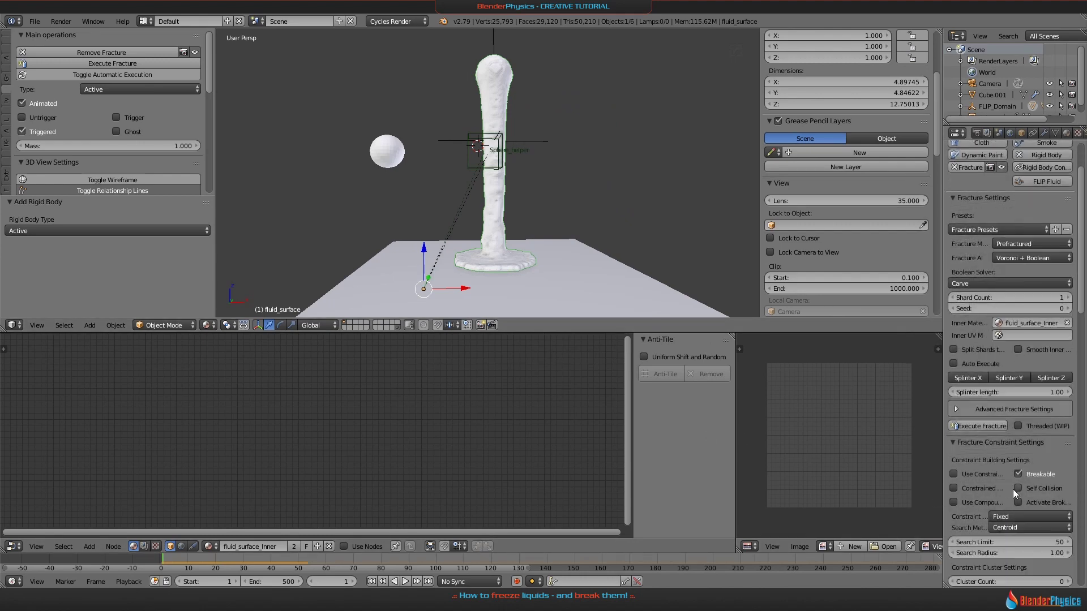
left_click_drag(943, 466, 896, 469)
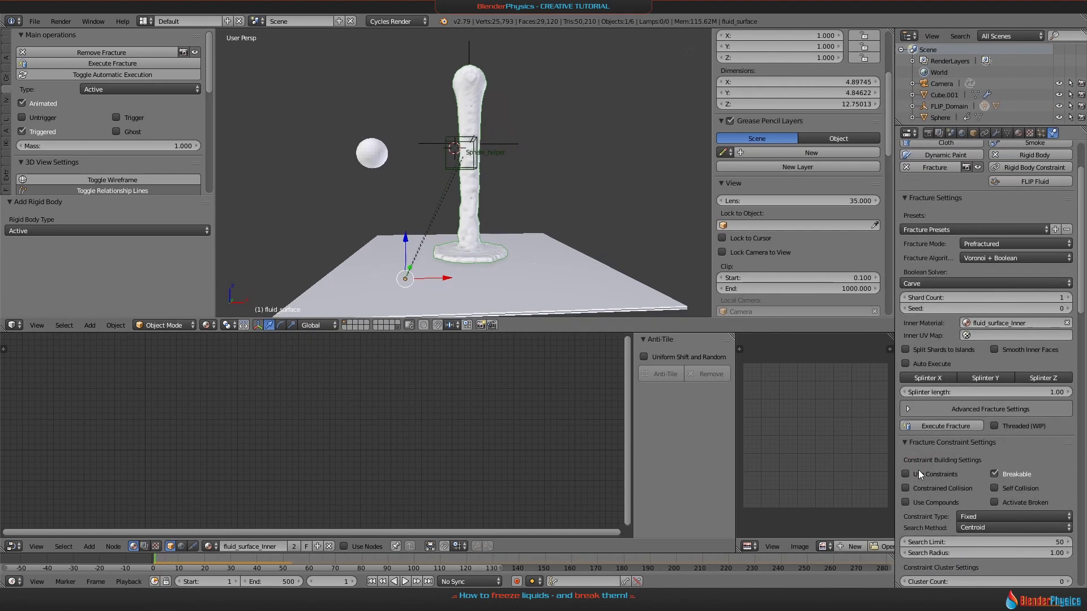
left_click(906, 474)
Step: Set the column's constraint Cluster Count to 1 and play the simulation to test the breakage
scroll(955, 466, "down", 5)
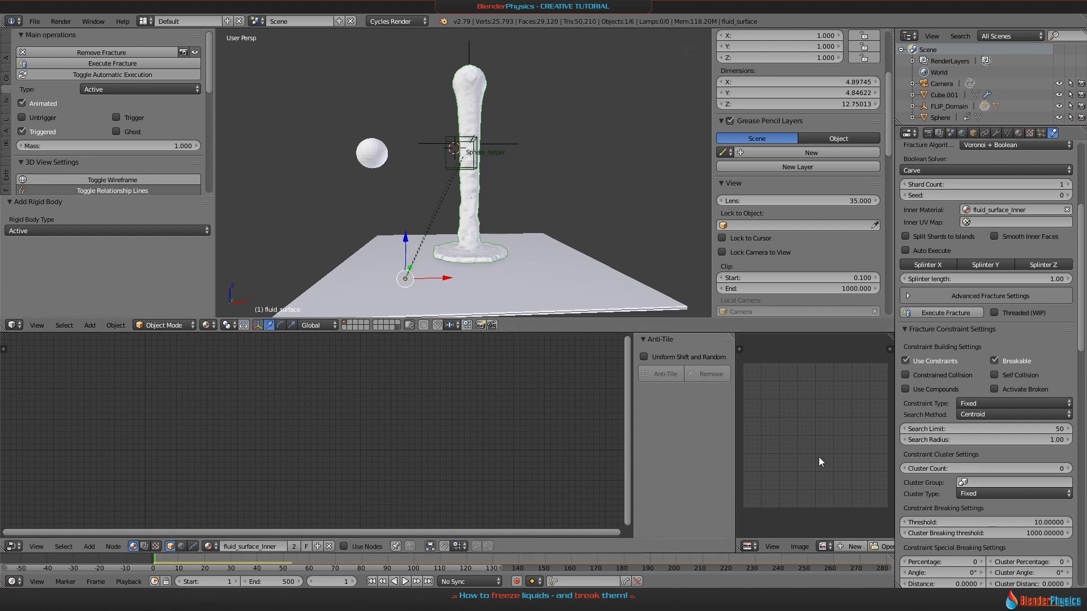
left_click(1011, 469)
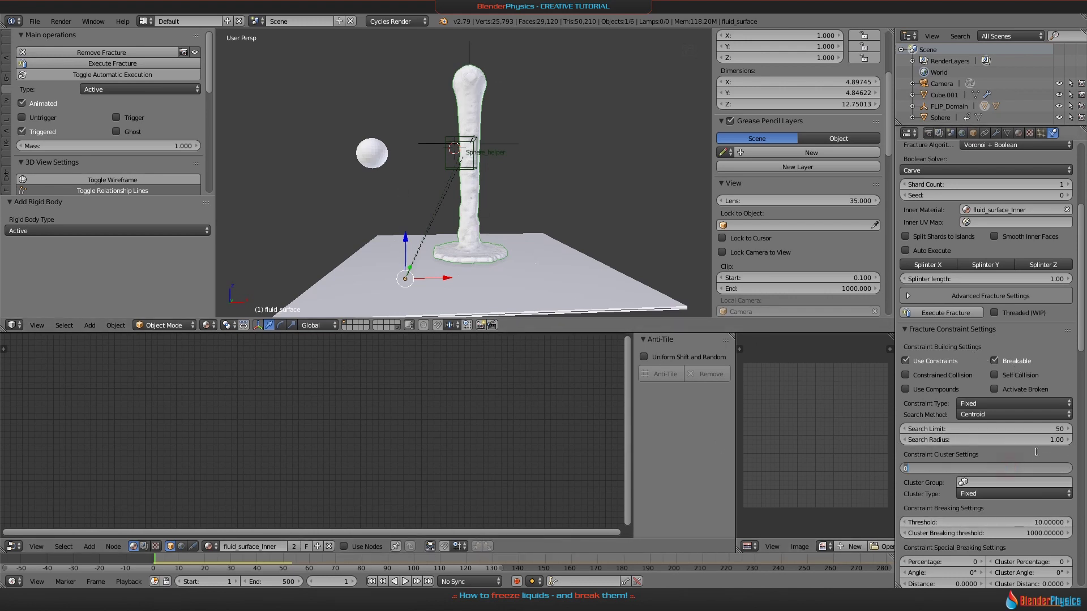
type("1")
key("Return")
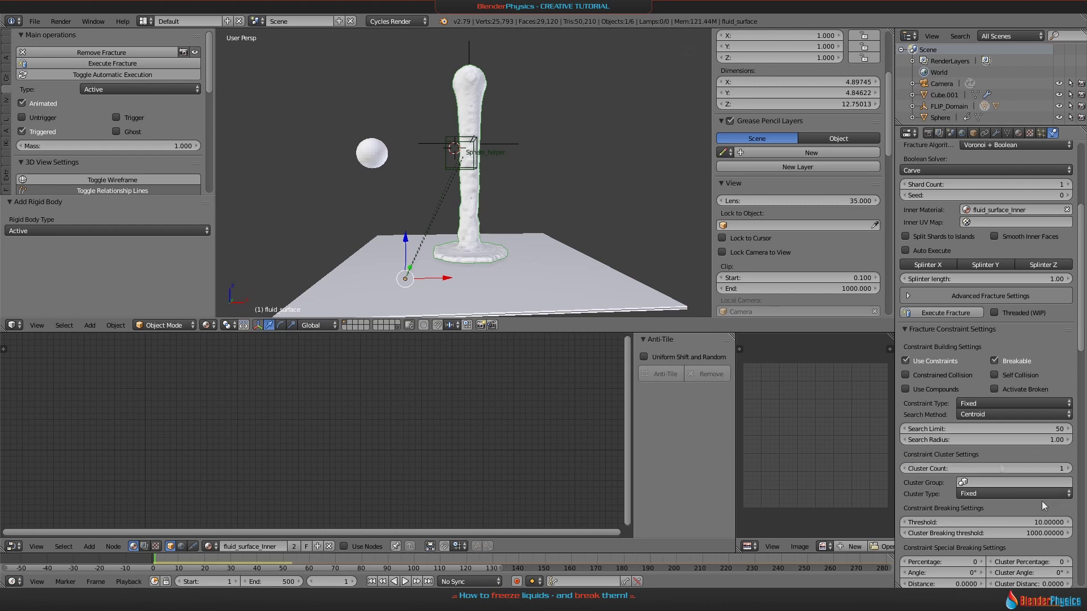
key("alt+a")
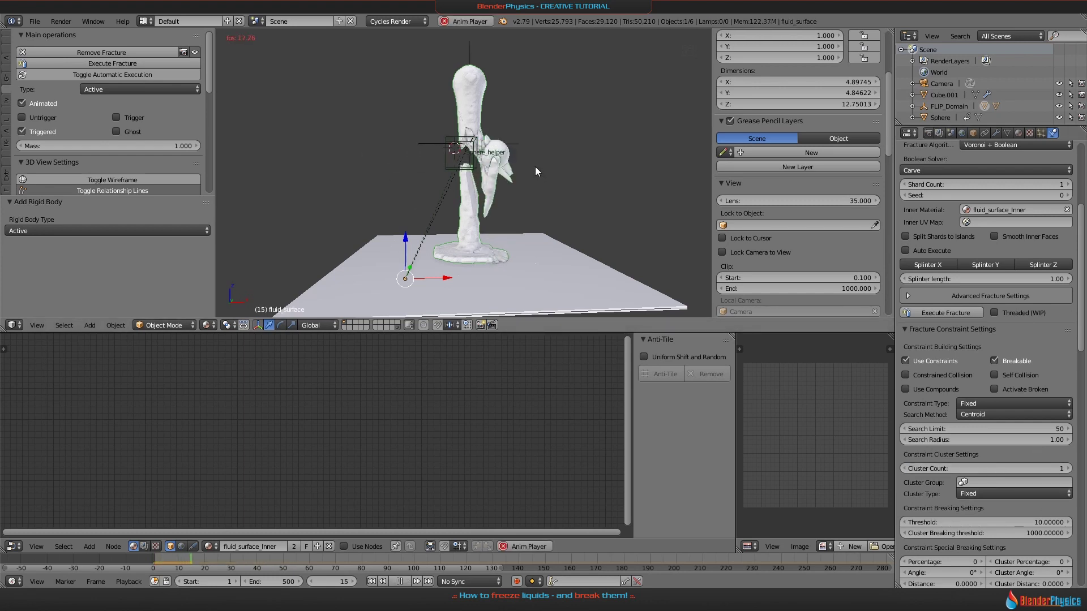
key("Escape")
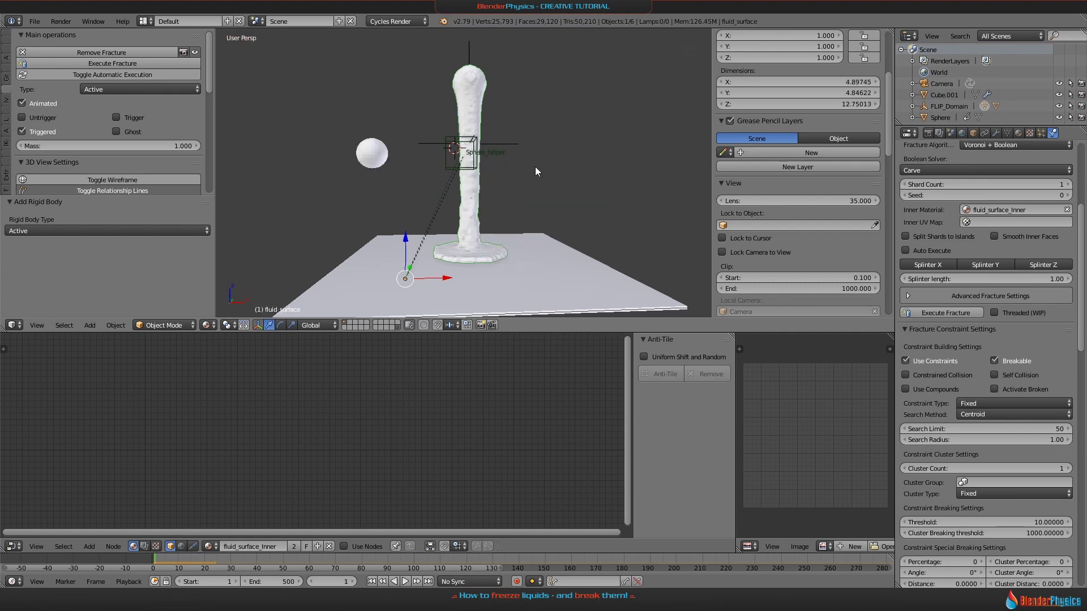
Step: Set the column's constraint breaking Angle to 0.25° and the Cluster Angle to 0.01°
scroll(945, 529, "down", 3)
left_click(962, 505)
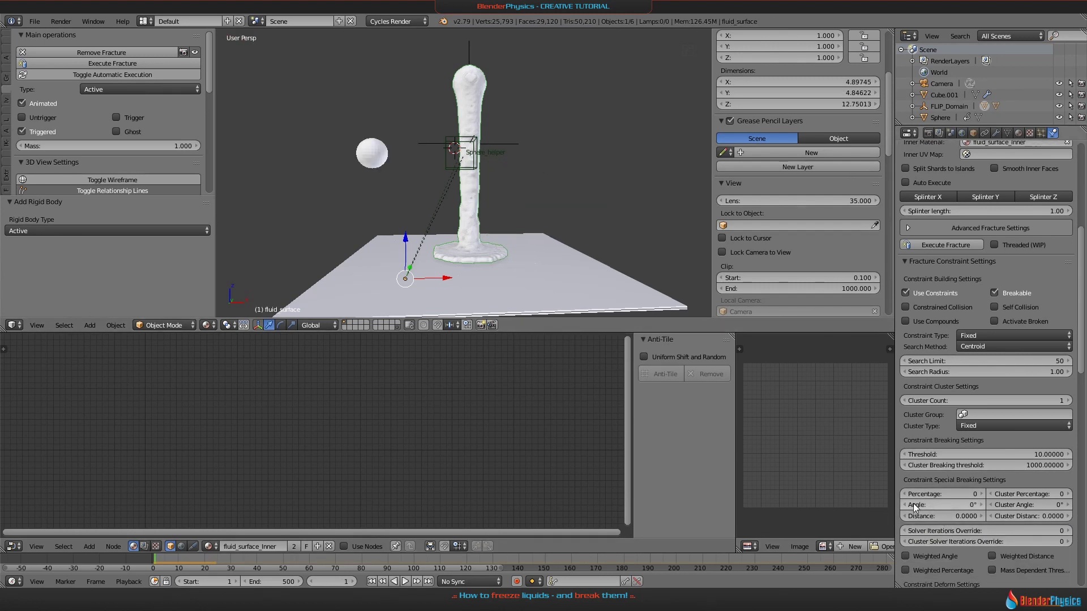
type("0d")
key("Return")
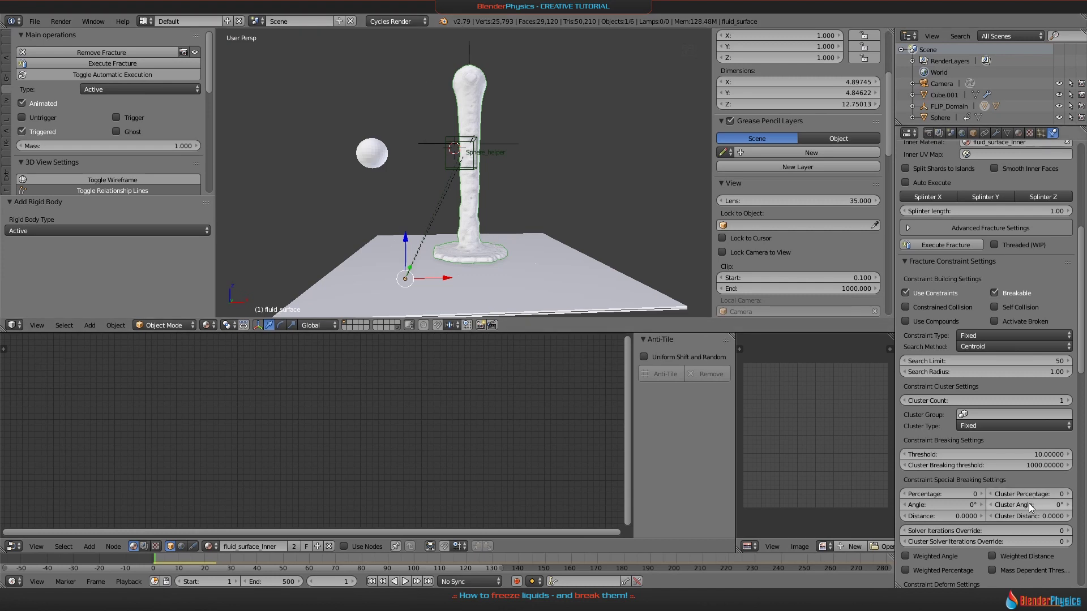
left_click(1028, 504)
type("0")
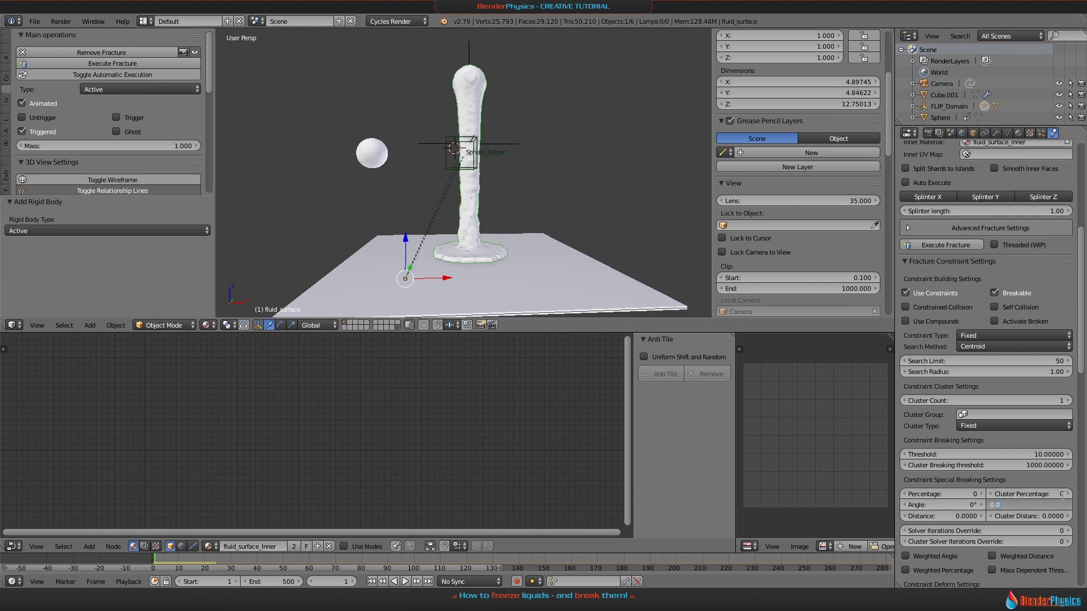
type("d1")
key("Return")
left_click(952, 505)
type("0d")
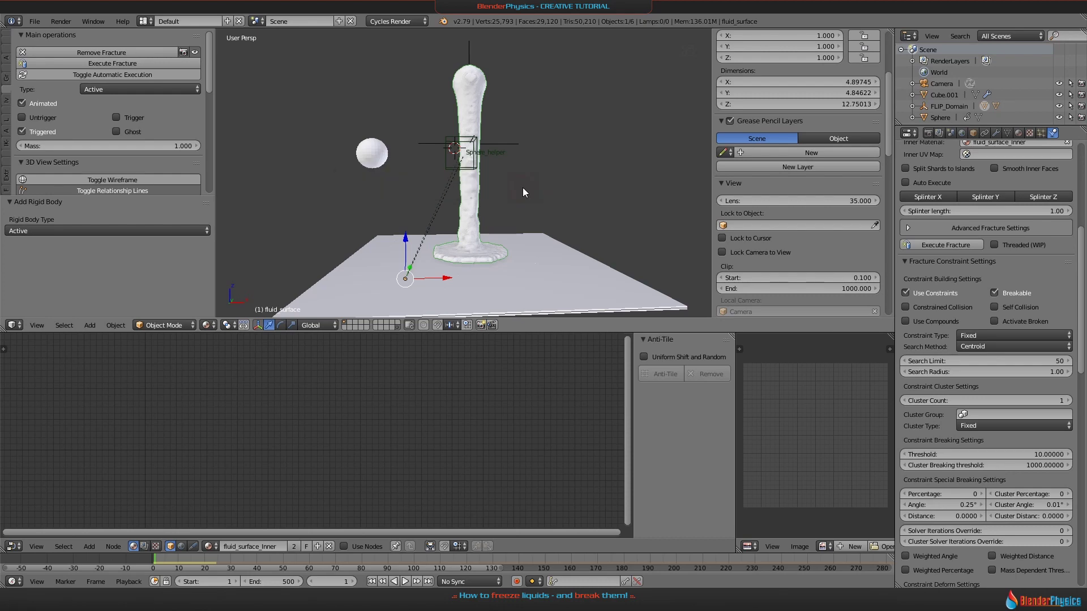
Step: Play the simulation to frame 67 to examine how the constrained shards break apart, then return to frame 1
key("alt+a")
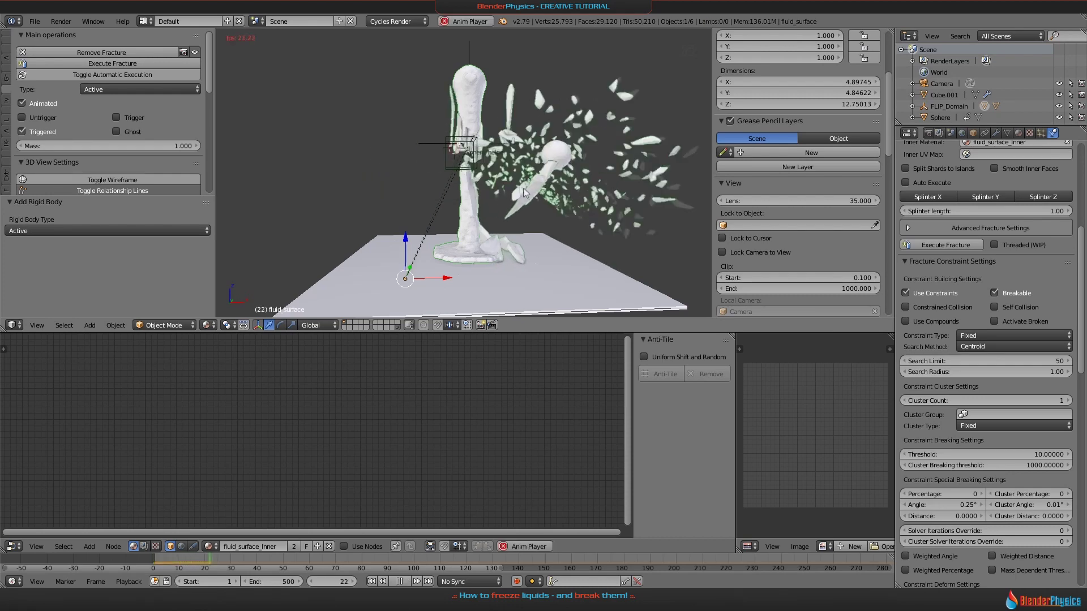
key("alt+a")
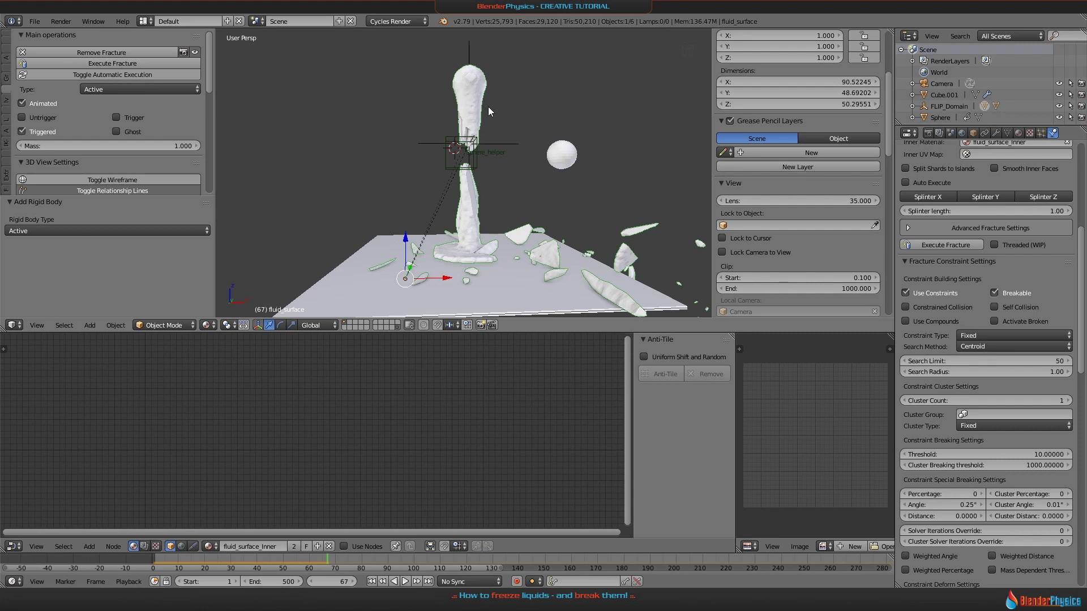
key("shift+Left")
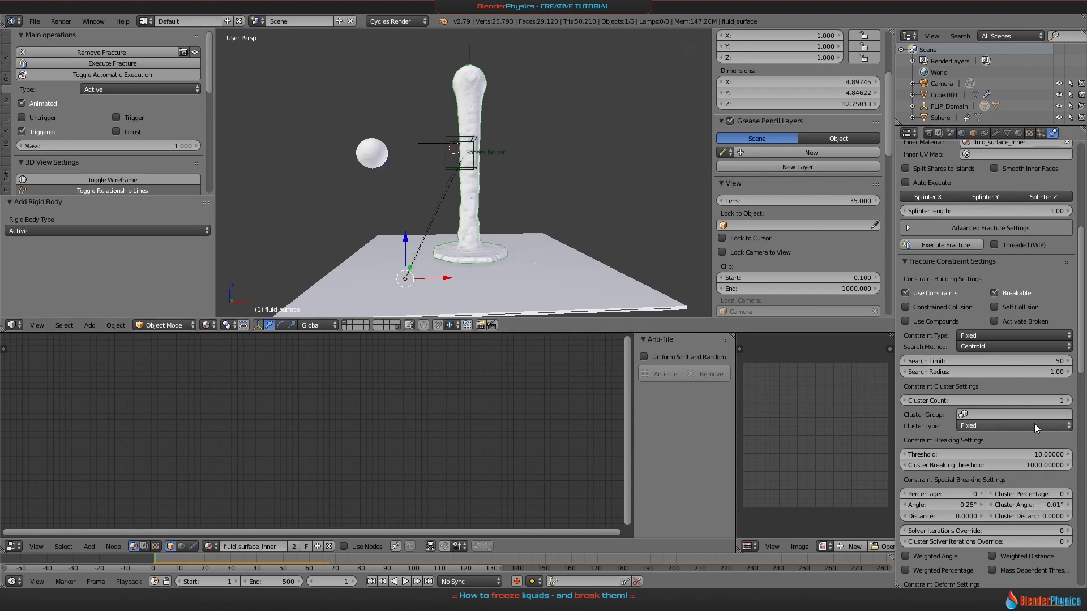
Step: Set the column's Cluster Angle to 0.001° and play the simulation to frame 46 to check the breakage
left_click(1039, 505)
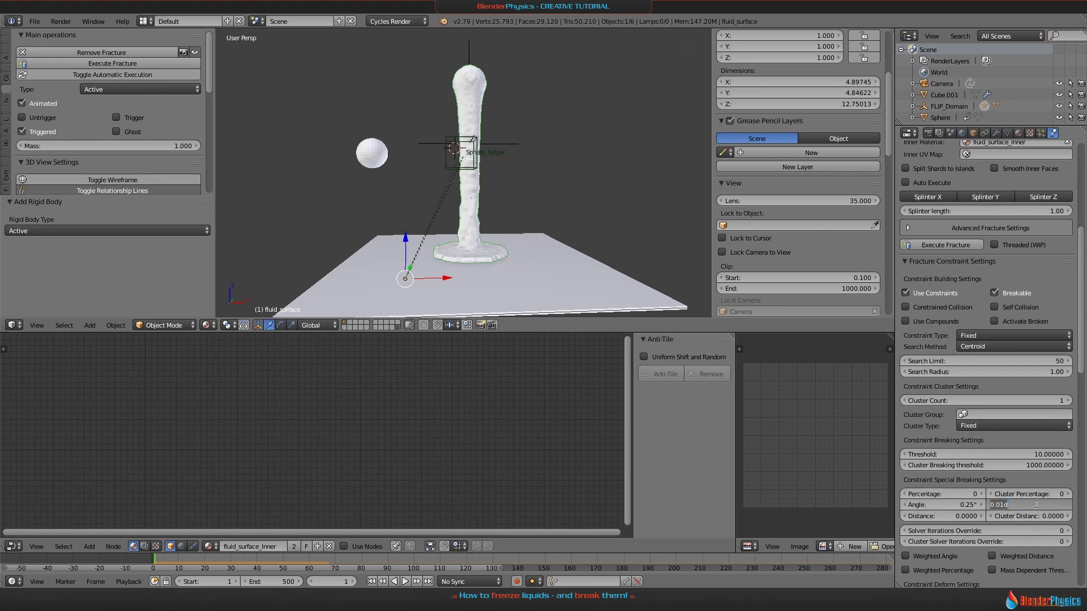
type("0.001")
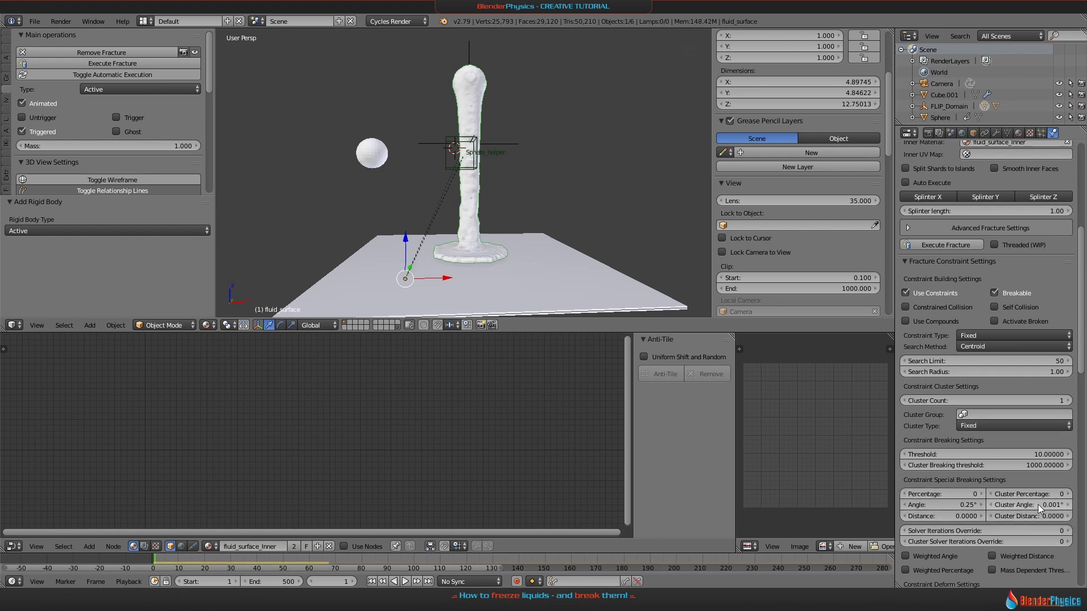
key("Return")
key("alt+a")
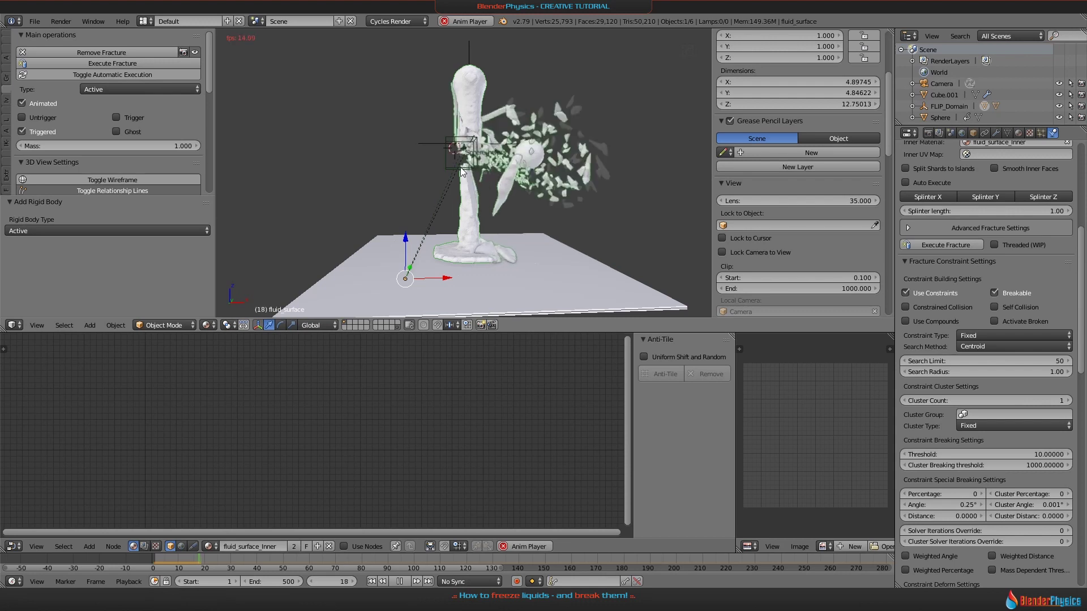
key("alt+a")
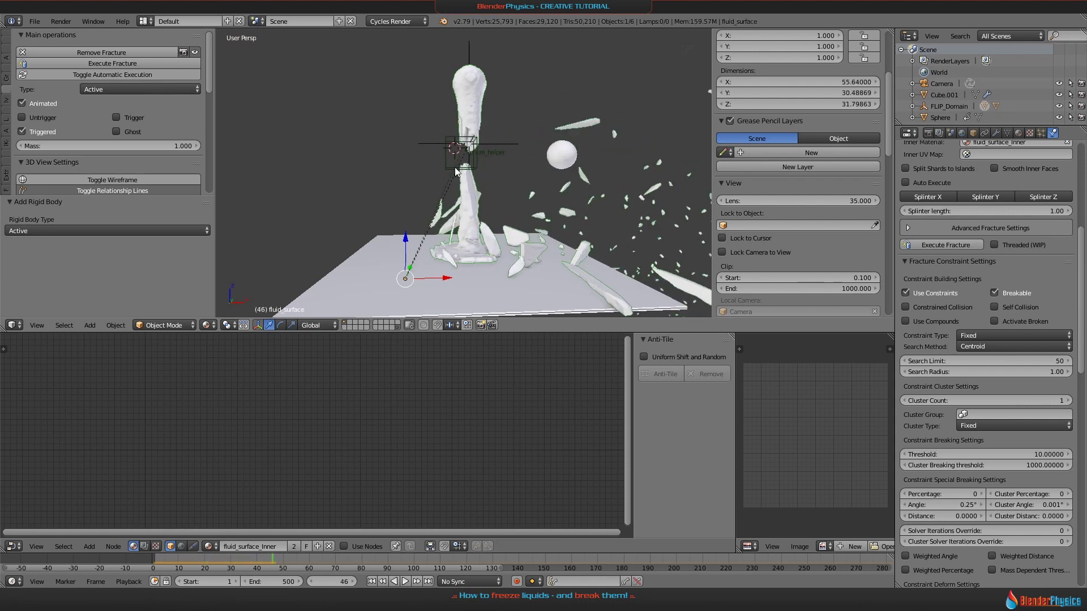
Step: Enable Activate Broken in the column's fracture constraint settings and play the simulation to test the breakage
key("shift+Left")
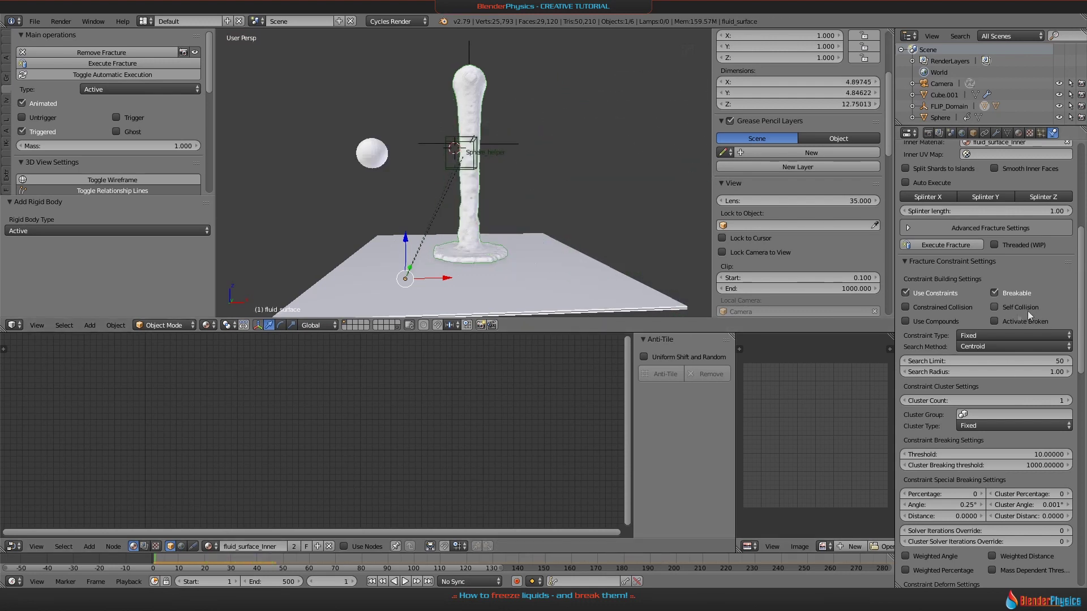
left_click(994, 321)
key("alt+a")
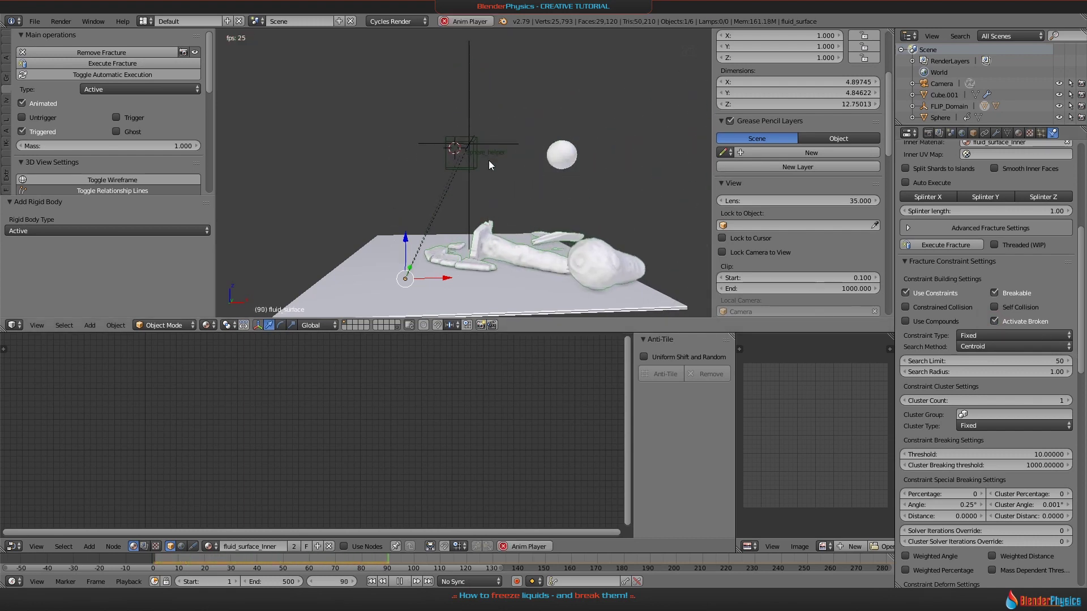
key("Escape")
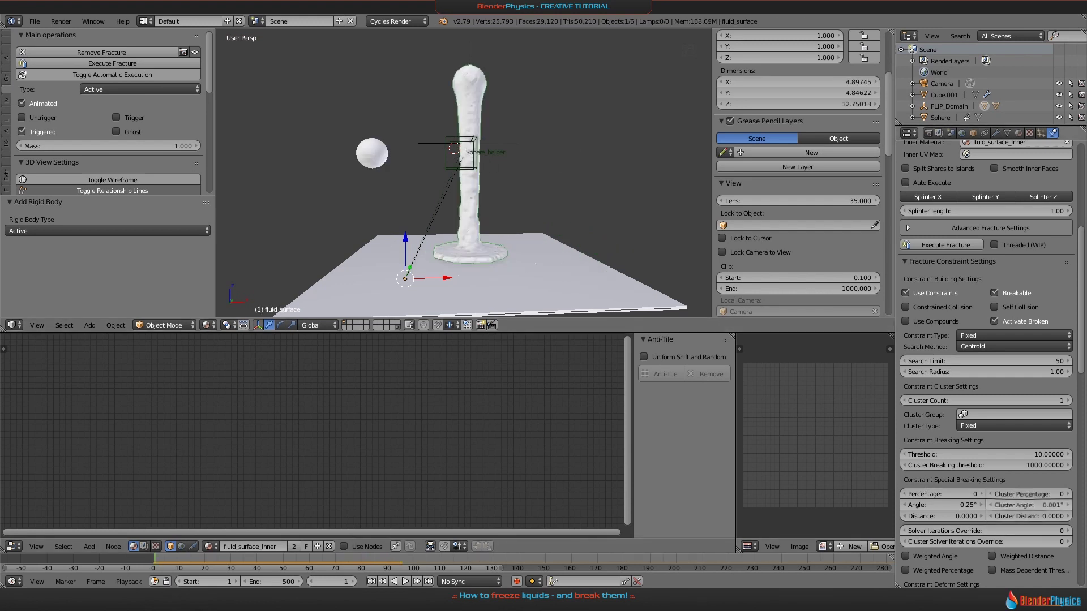
Step: Set the column's constraint Cluster Angle to 0.1° and its Cluster Count to 5
double_click(1028, 505)
type("0.1")
key("Return")
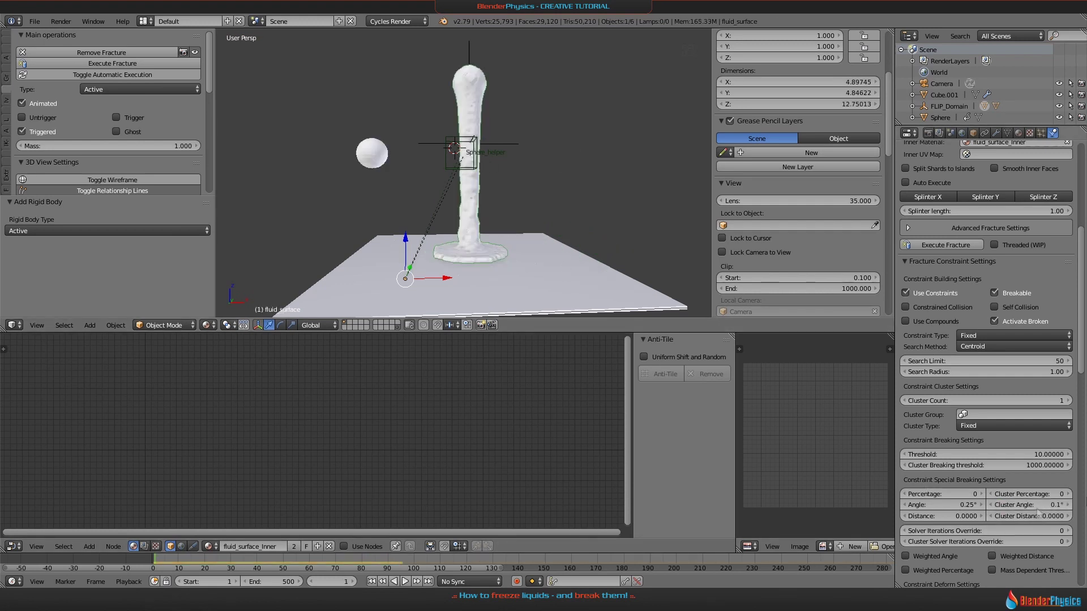
double_click(1018, 399)
type("5")
key("Return")
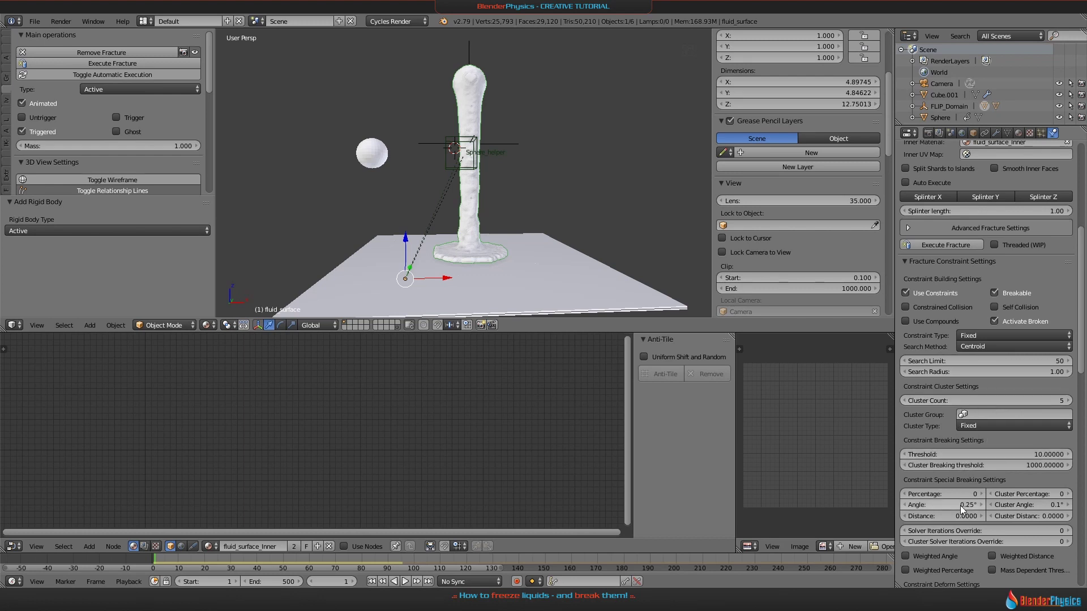
Step: Play the simulation past frame 140 to check the breakage, return to frame 1 and save the file
key("alt+a")
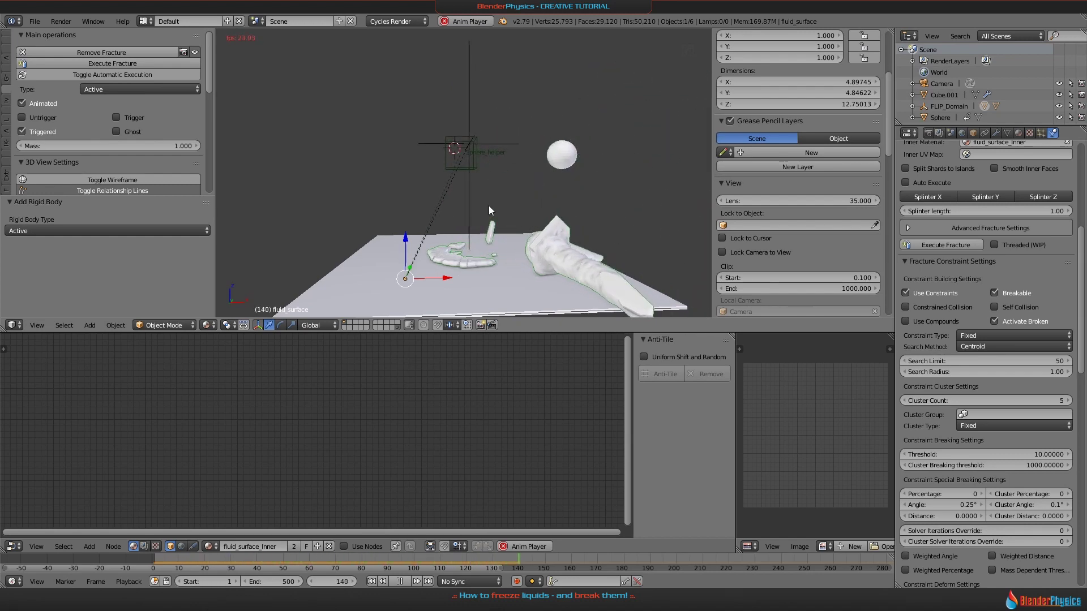
key("Escape")
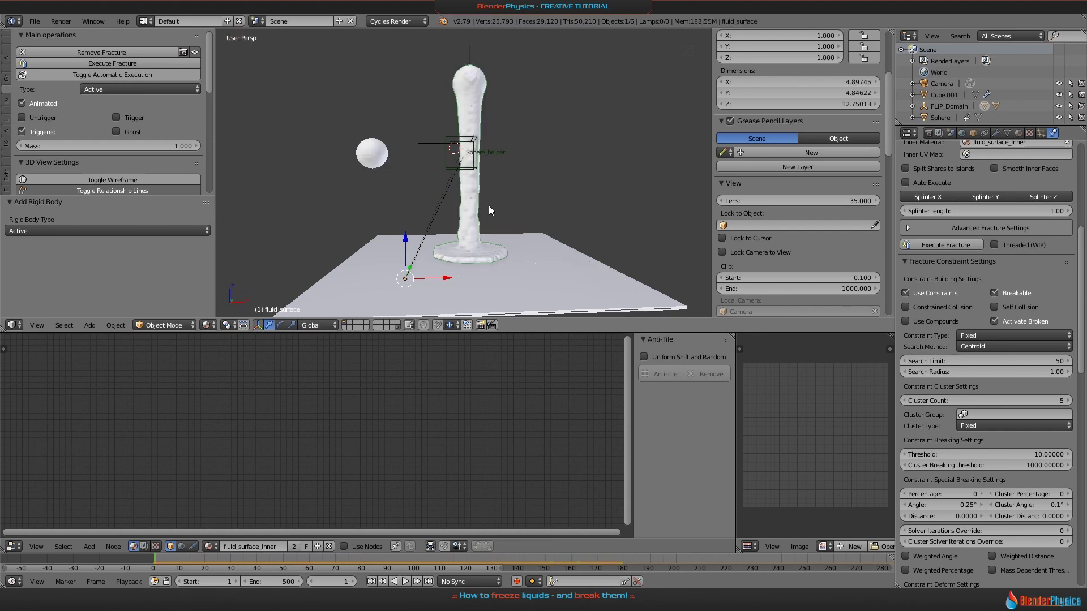
key("ctrl+s")
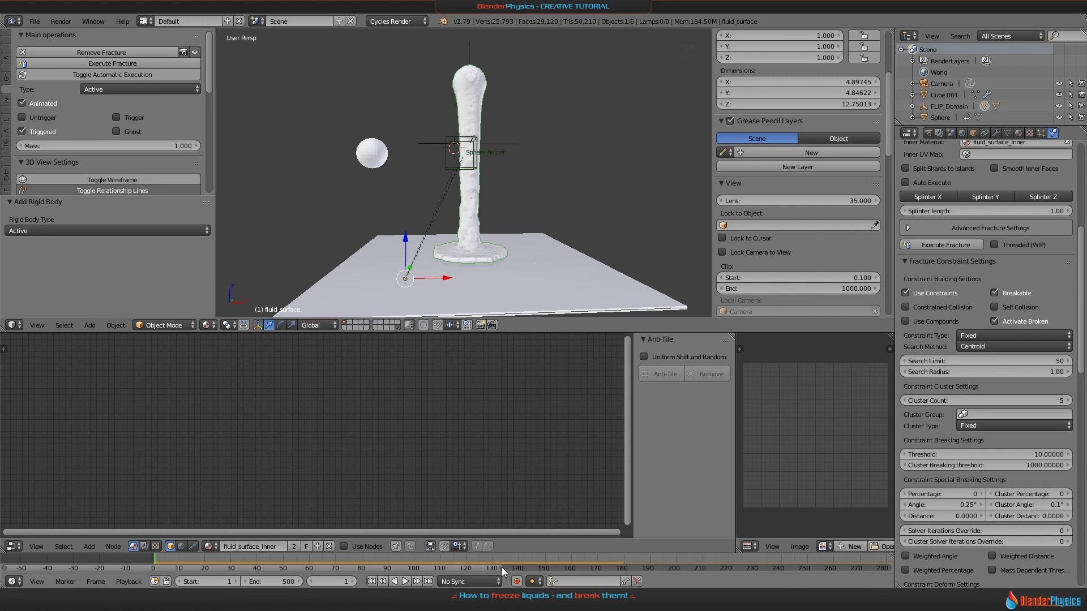
Step: Set the rigid body cache's end frame to 200 and bake the simulation
scroll(501, 567, "down", 2)
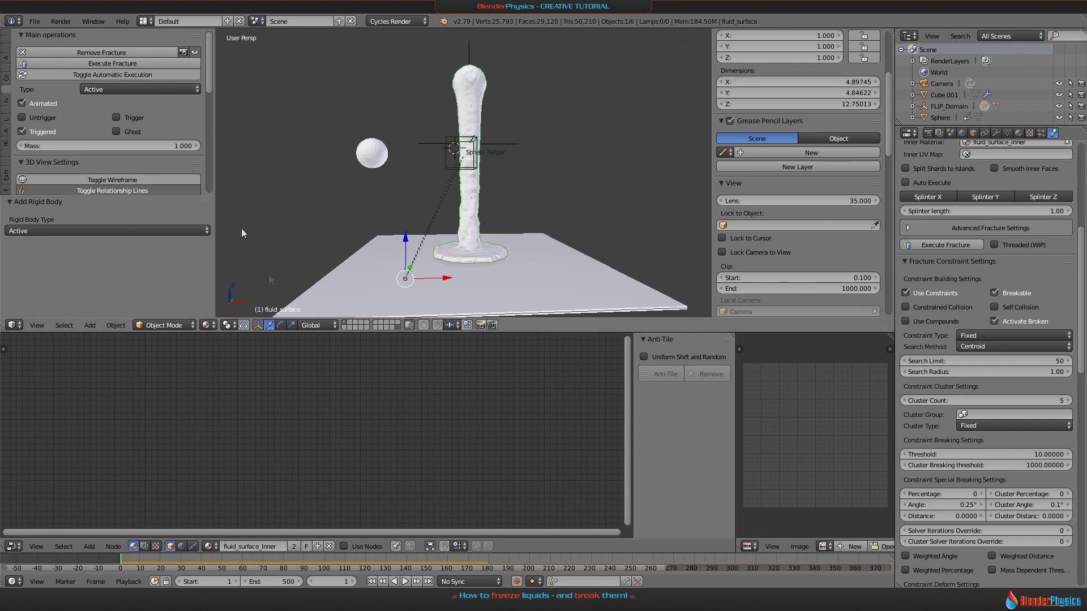
left_click(951, 133)
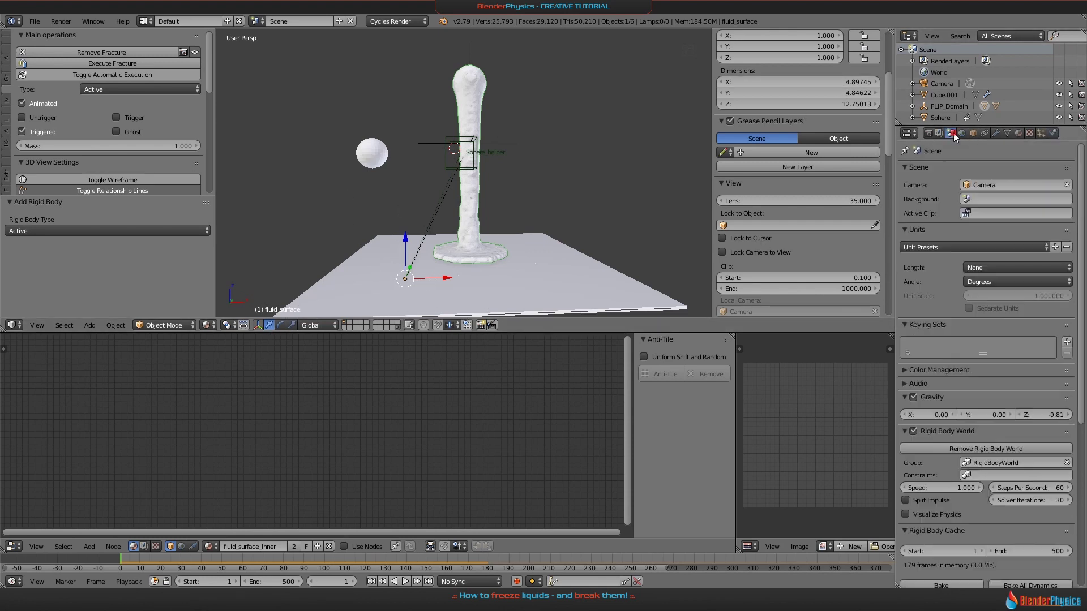
scroll(968, 437, "down", 2)
scroll(969, 437, "down", 4)
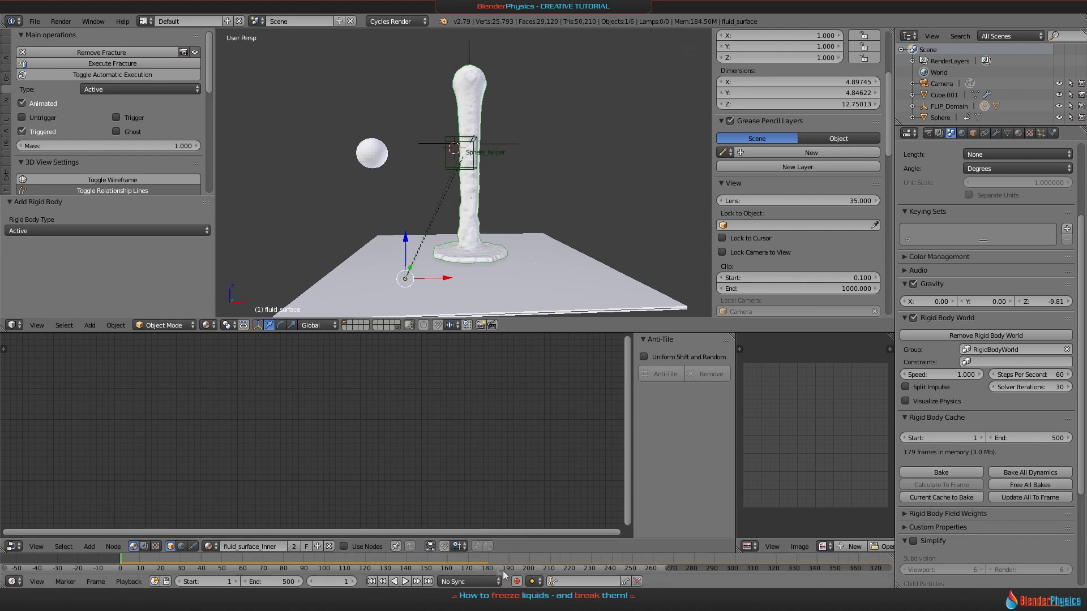
left_click(1027, 438)
type("200")
key("Return")
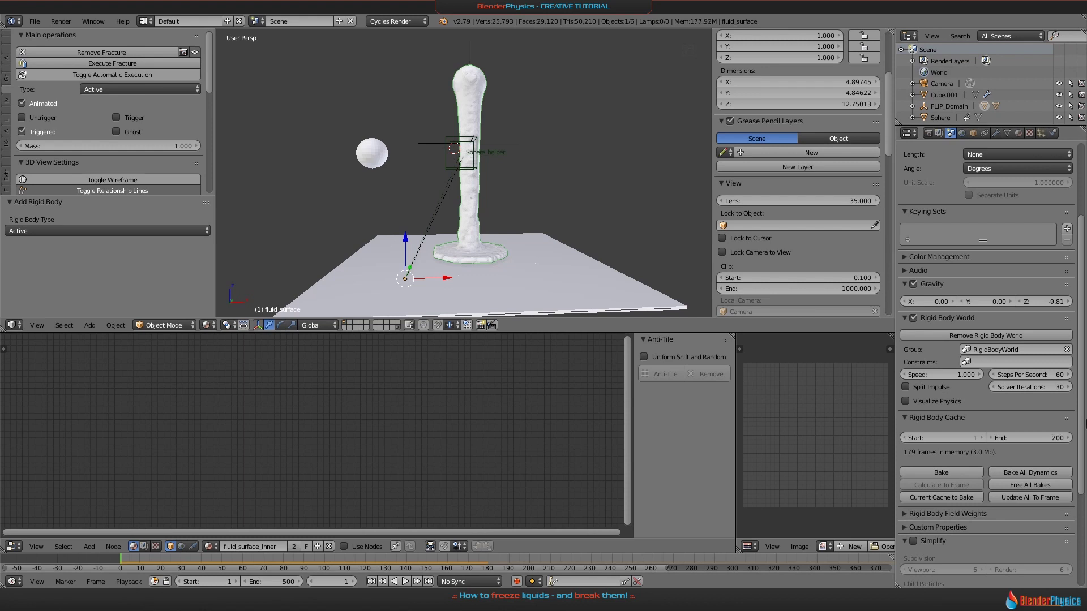
left_click(941, 472)
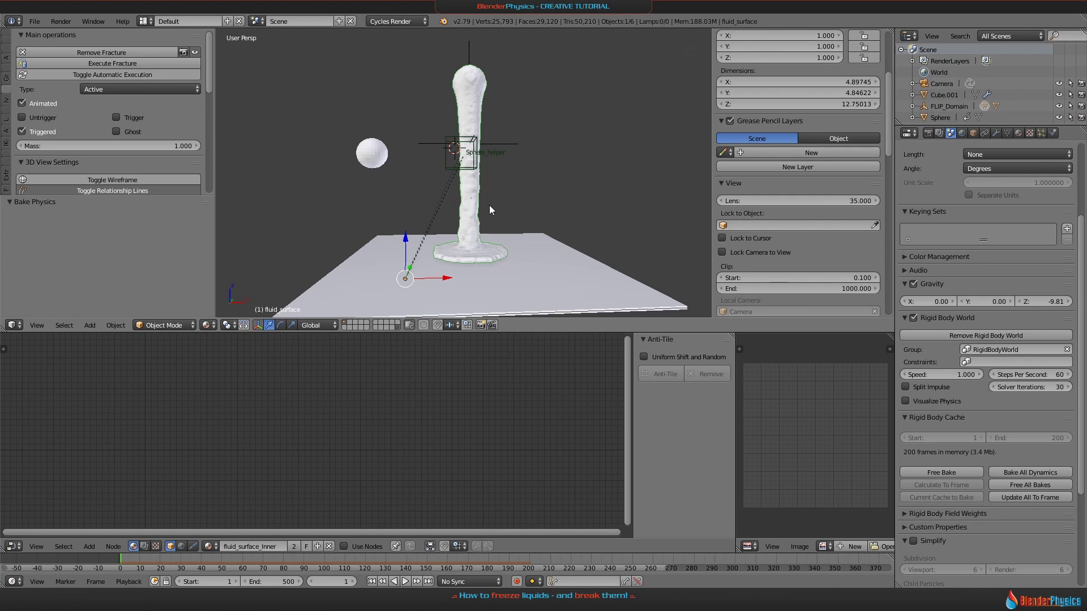
Step: Save over the existing blend file and play the baked simulation to review the breakage
key("space")
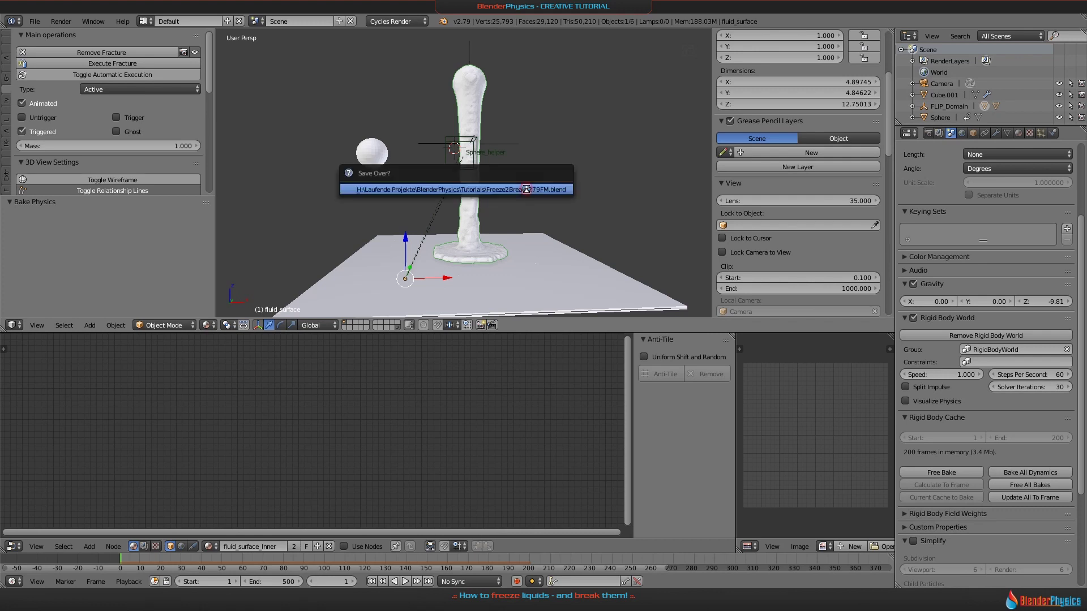
key("Escape")
key("alt+a")
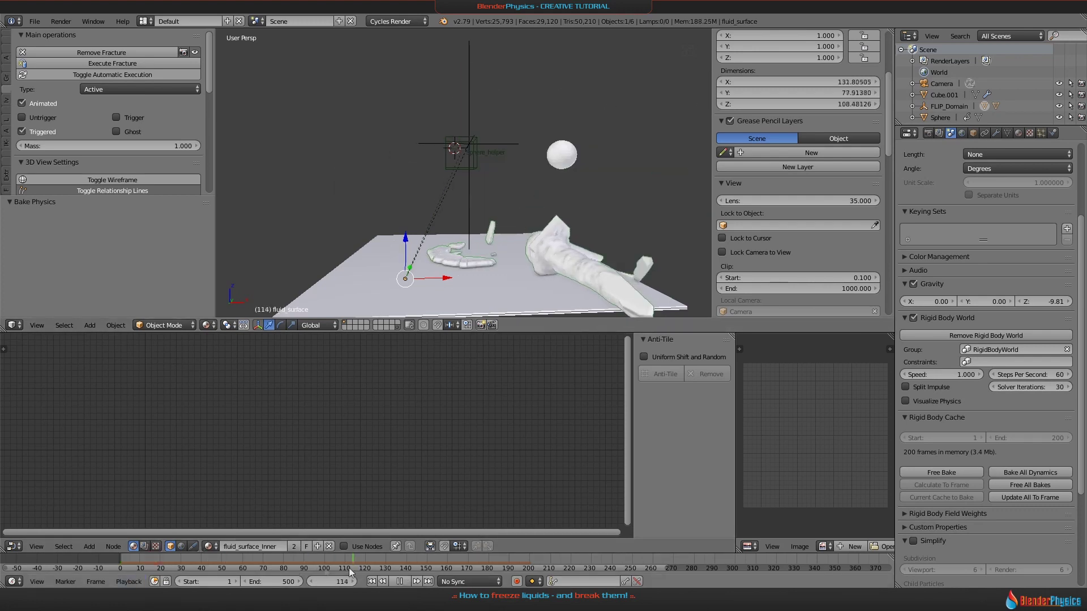
left_click(142, 562)
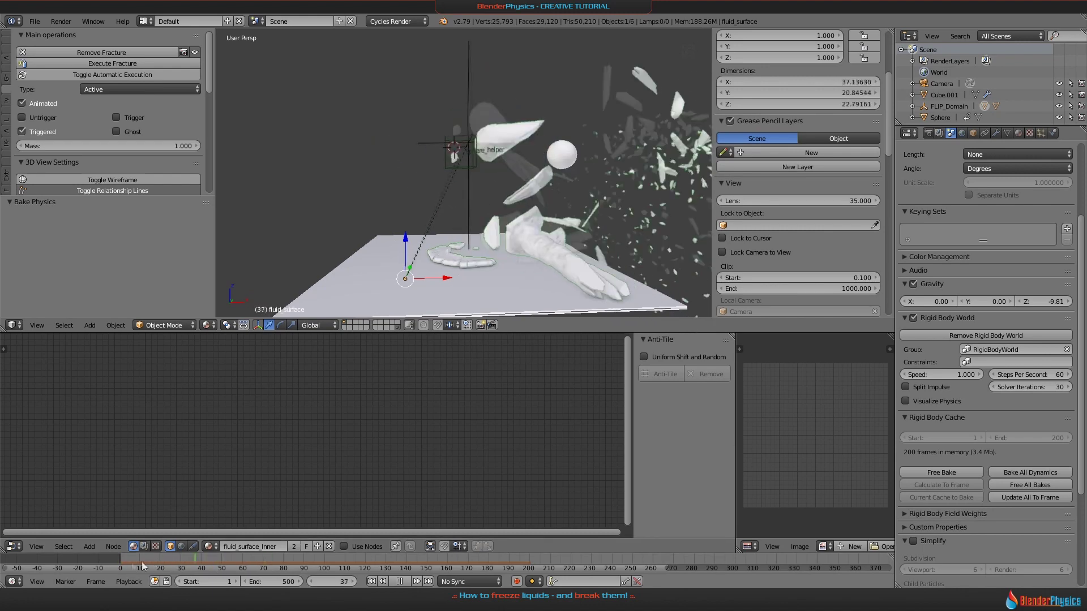
left_click(86, 562)
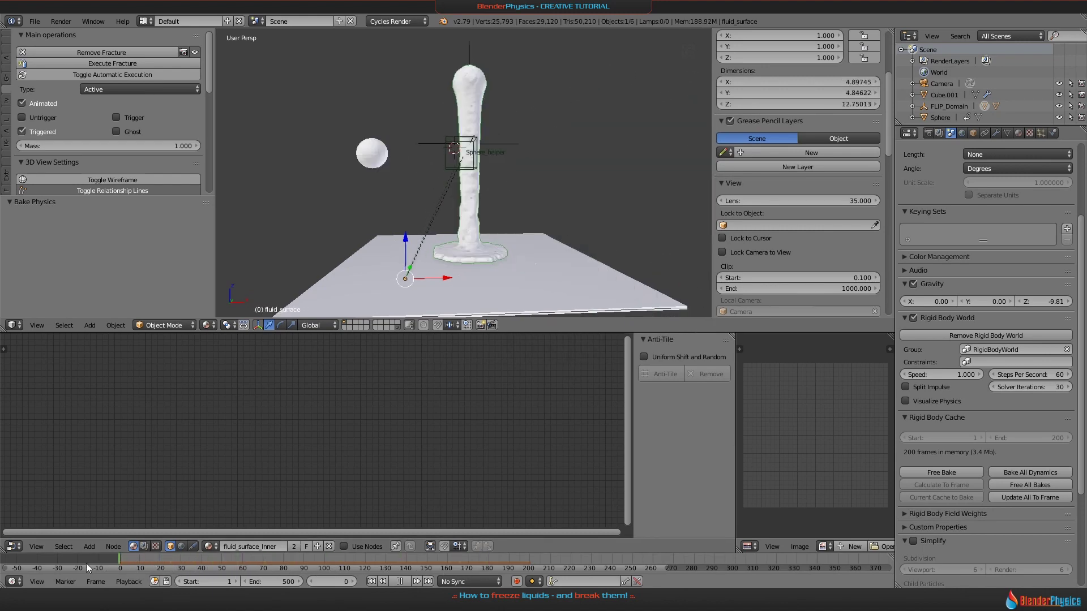
key("Escape")
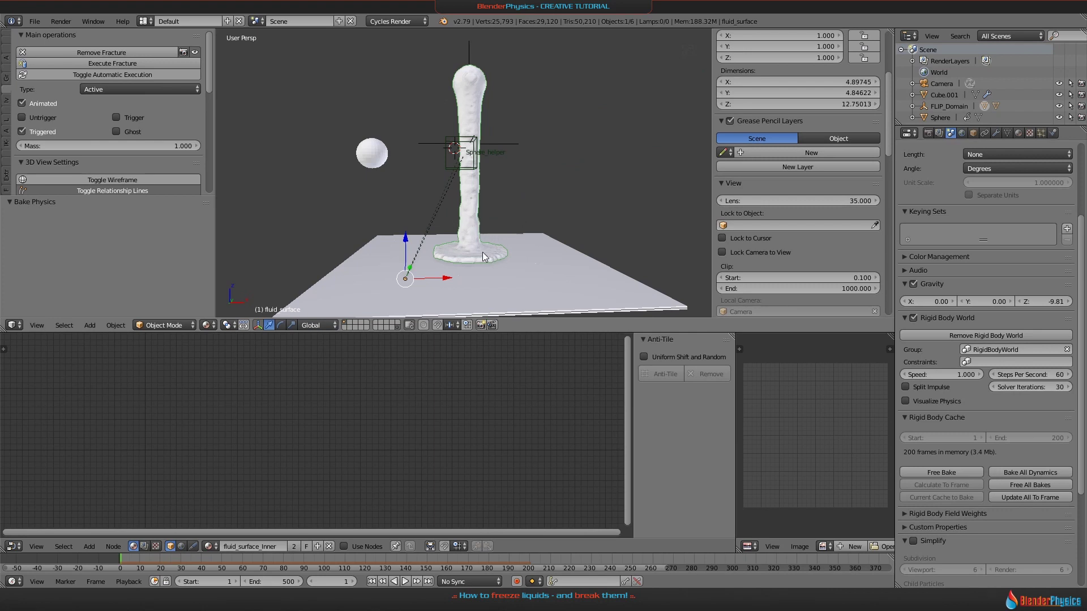
Step: Start an Alembic export and name the file Freeze2Break_FM_Animation.abc in the Tutorials folder
key("ctrl+c")
left_click(483, 253)
key("space")
type("alembi")
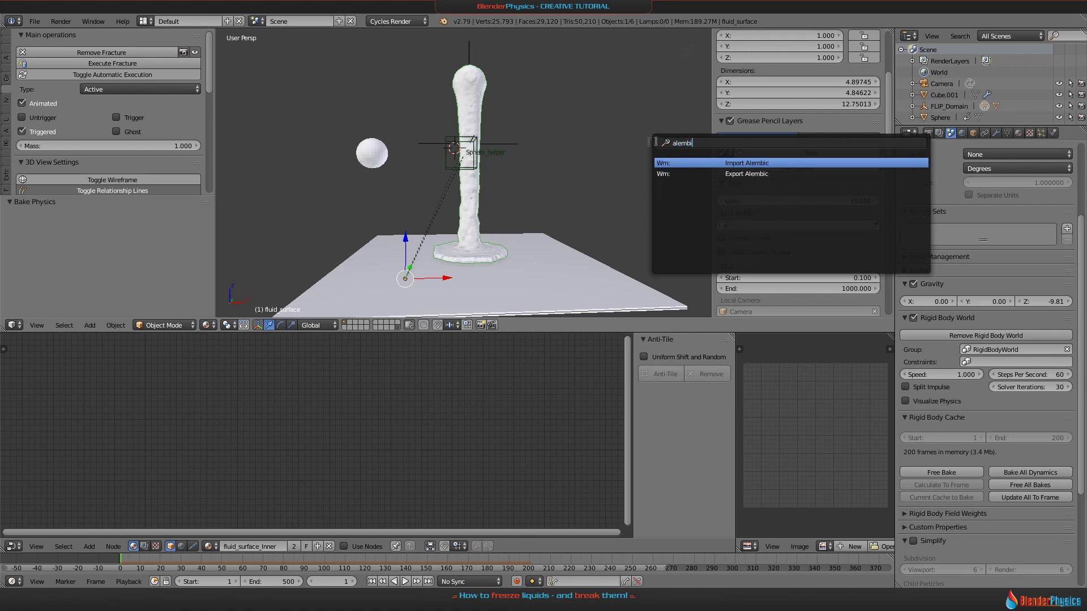
left_click(749, 171)
left_click(162, 159)
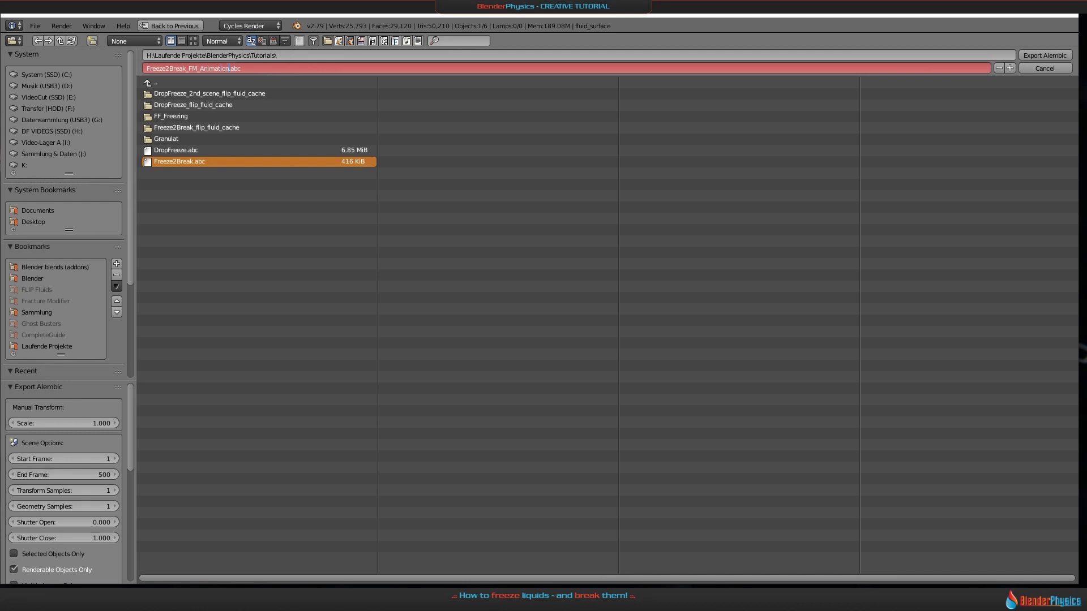
Step: Set the Alembic export's end frame to 200
left_click(56, 466)
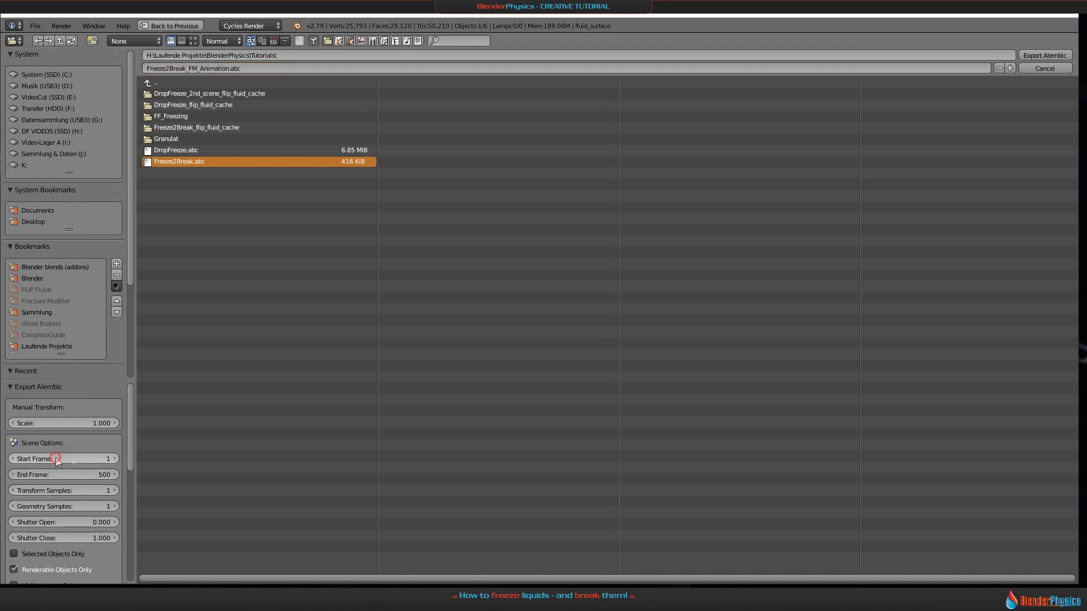
left_click(56, 474)
type("2")
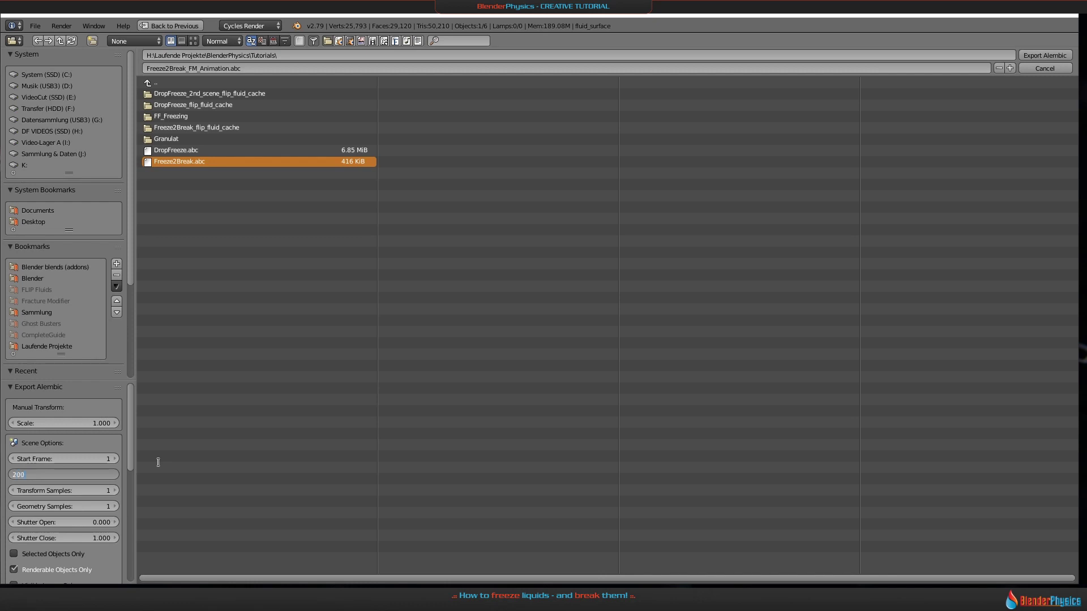
key("Return")
Step: Restrict the Alembic export to selected objects, turn off Renderable Objects Only, and export the file
scroll(93, 518, "down", 3)
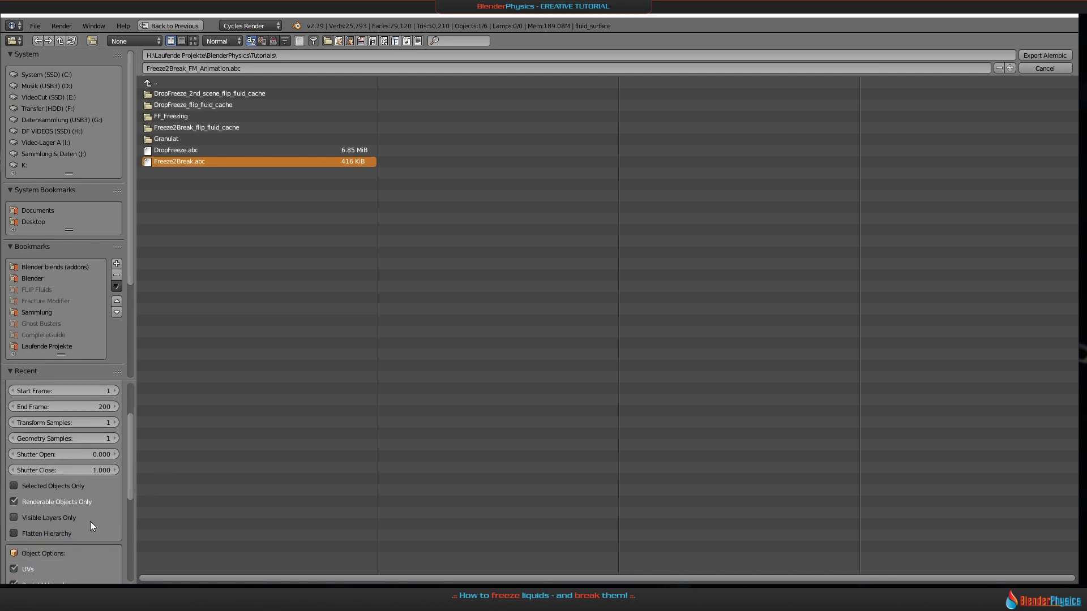
left_click(33, 485)
left_click(13, 502)
scroll(49, 517, "down", 8)
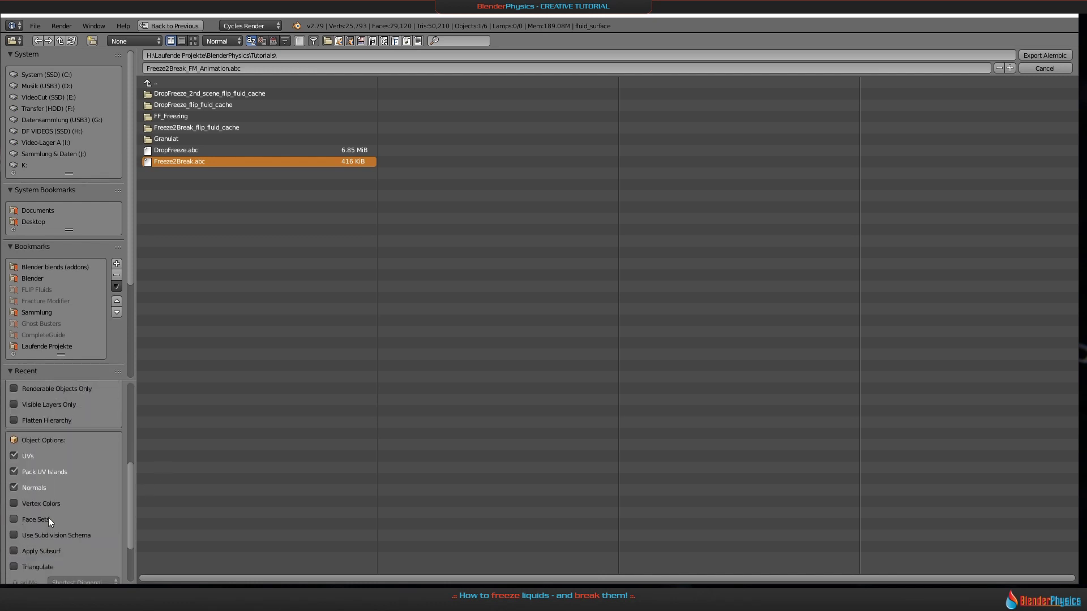
scroll(51, 521, "up", 10)
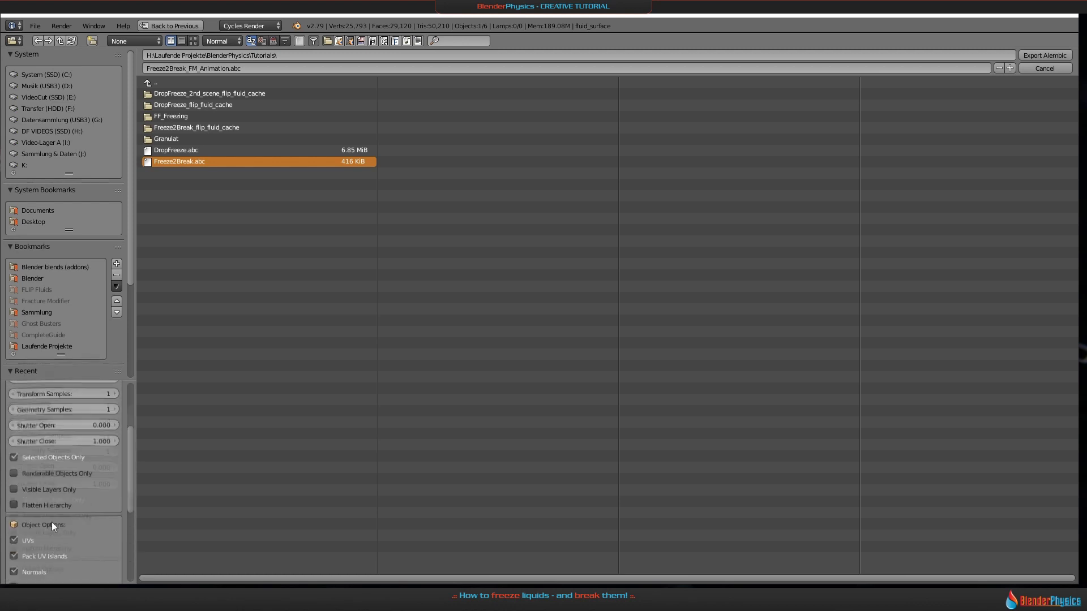
left_click(1027, 58)
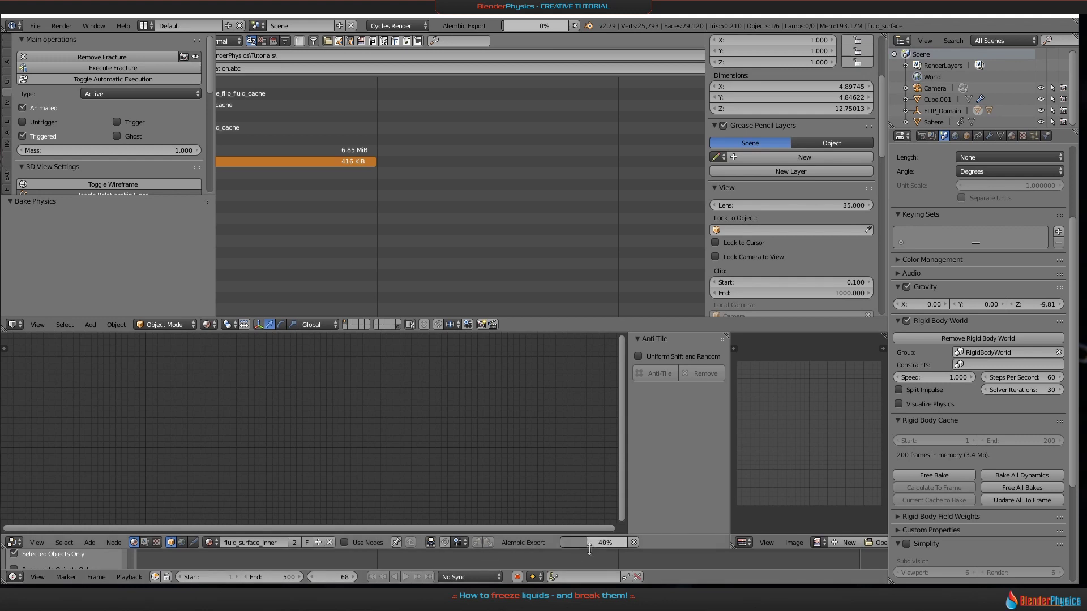
mouse_move(612, 547)
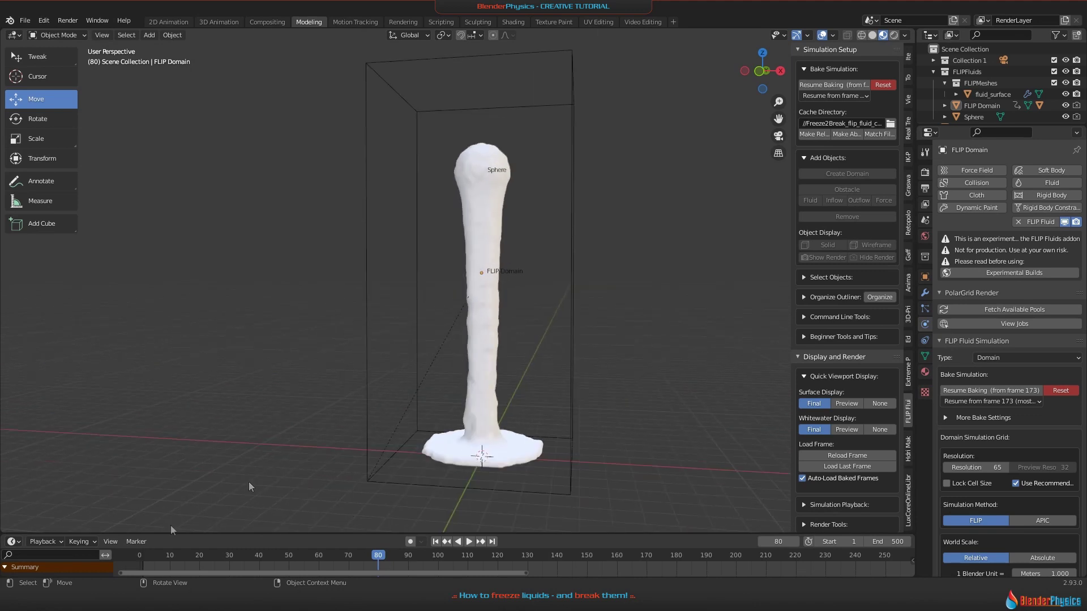
Step: Switch to Blender 2.93 and play the frozen liquid column's animation up to frame 75
left_click(150, 558)
key("space")
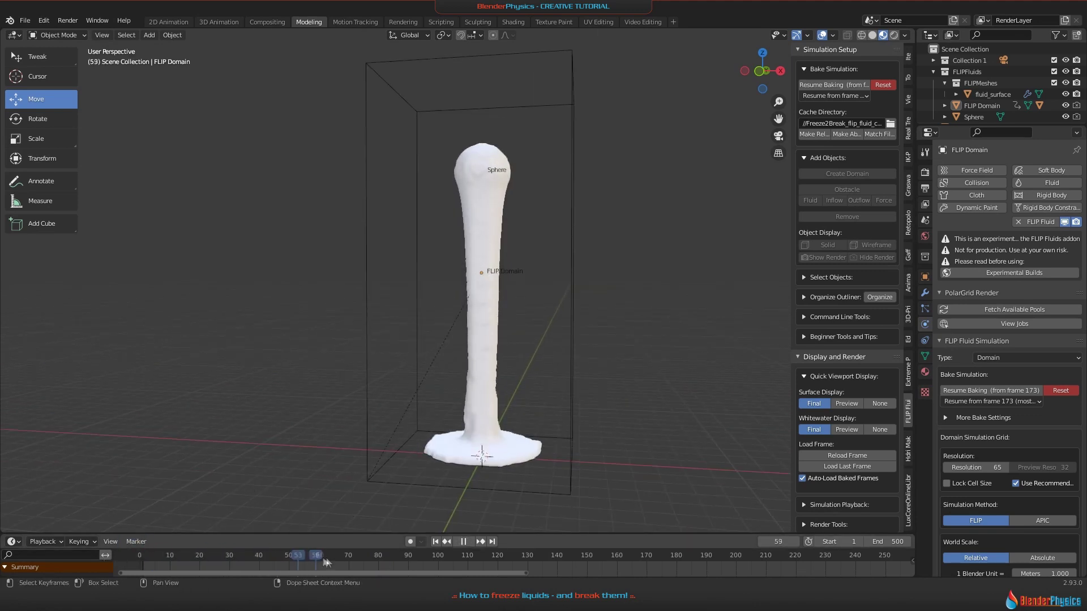
key("space")
Step: Import the Alembic file Freeze2Break_FM_Animation.abc into the FLIP Fluids scene
key("F3")
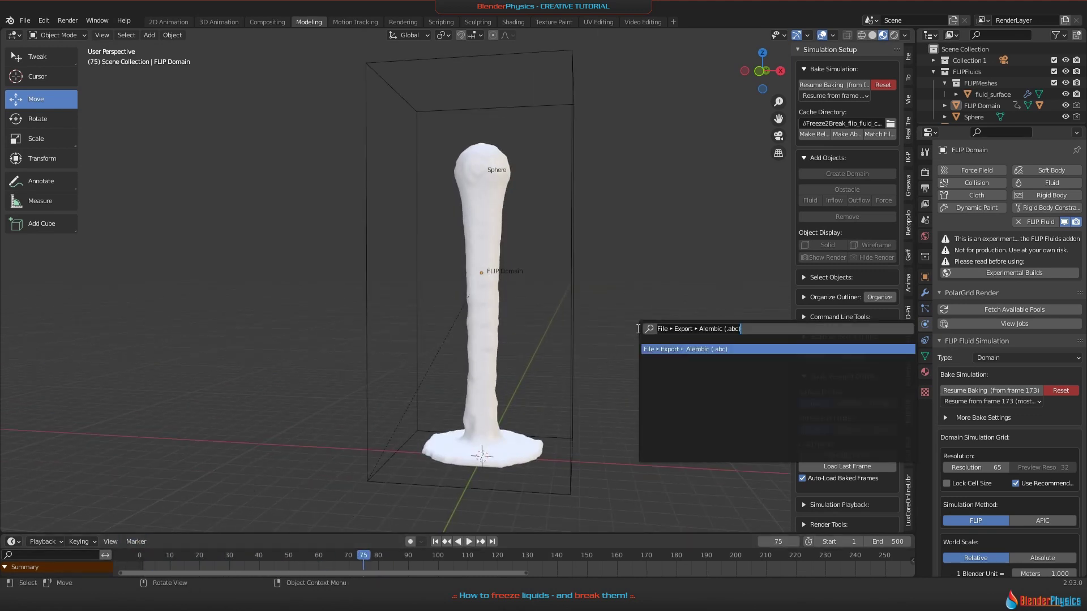
type("alemb")
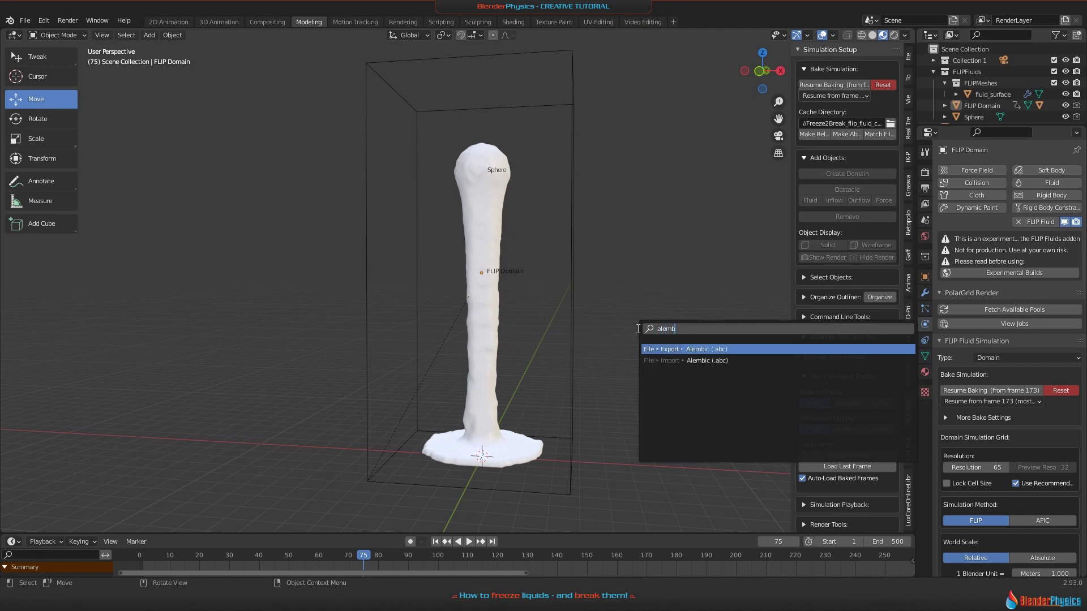
key("Down")
key("Return")
left_click(793, 108)
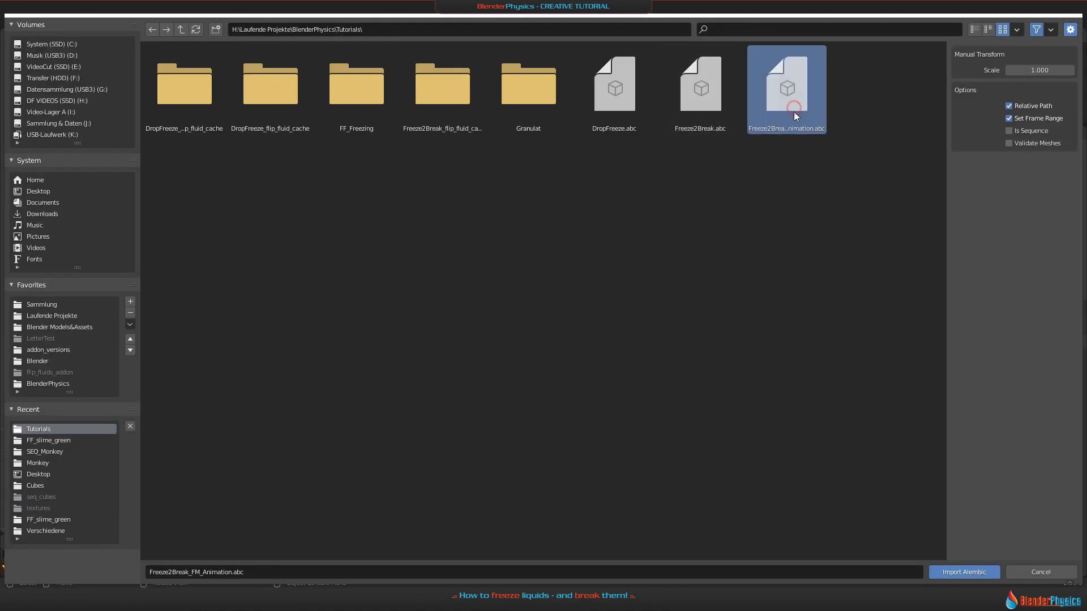
left_click(977, 571)
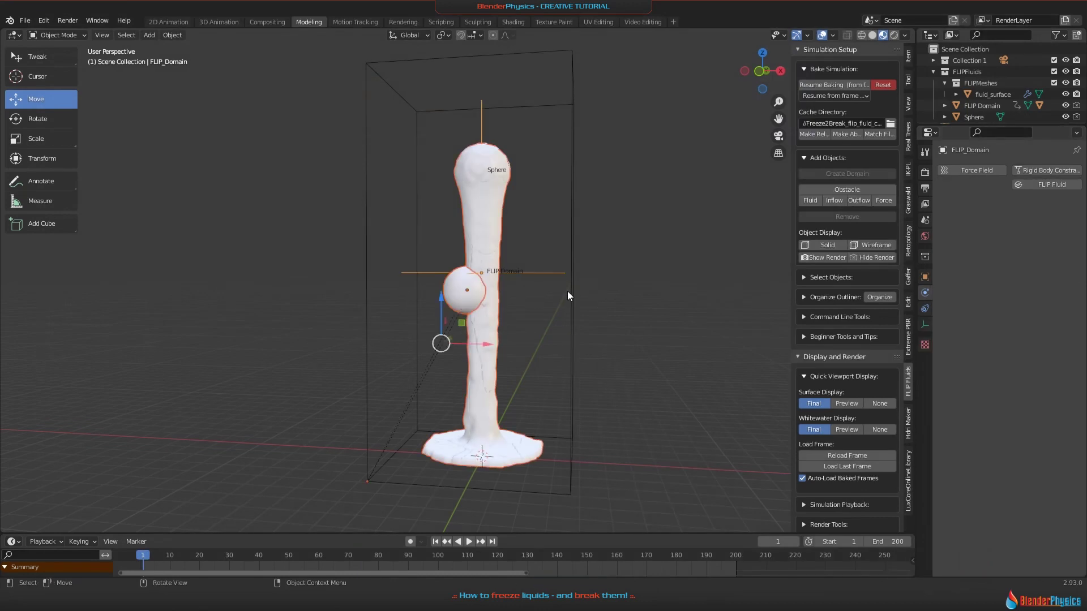
Step: Move the imported Sphere_helper about -3.17 m along X, away from the column, and delete it
scroll(458, 298, "up", 2)
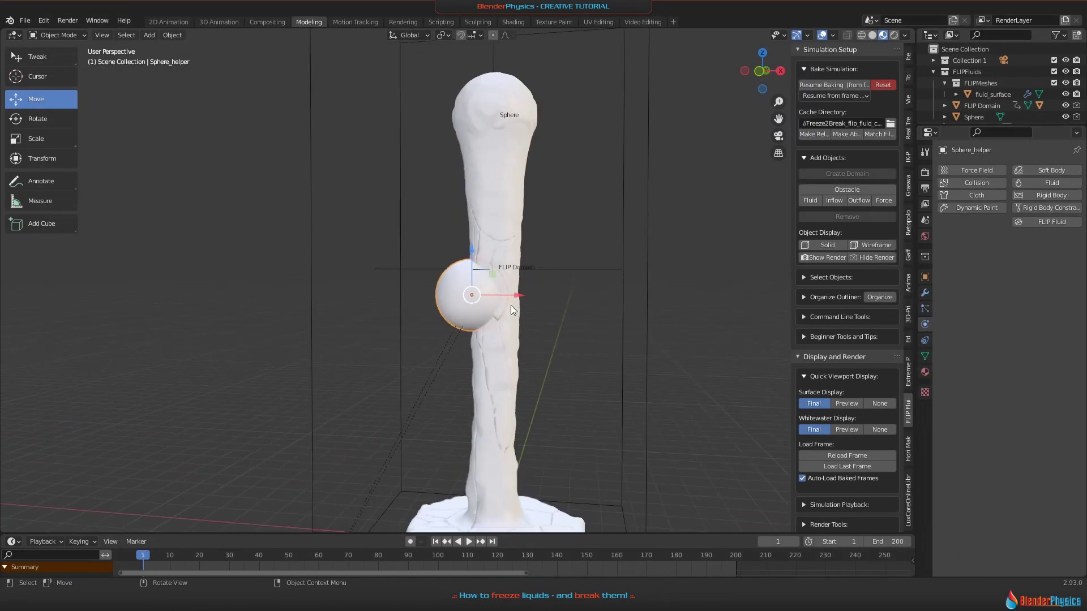
left_click_drag(511, 293, 407, 293)
scroll(407, 294, "down", 3)
key("x")
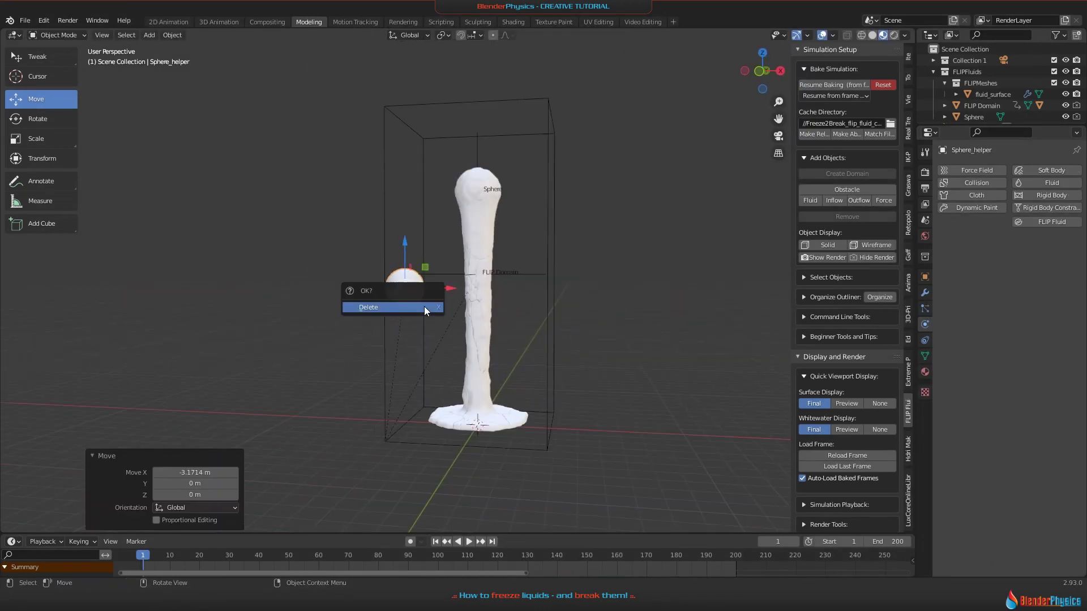
left_click(424, 307)
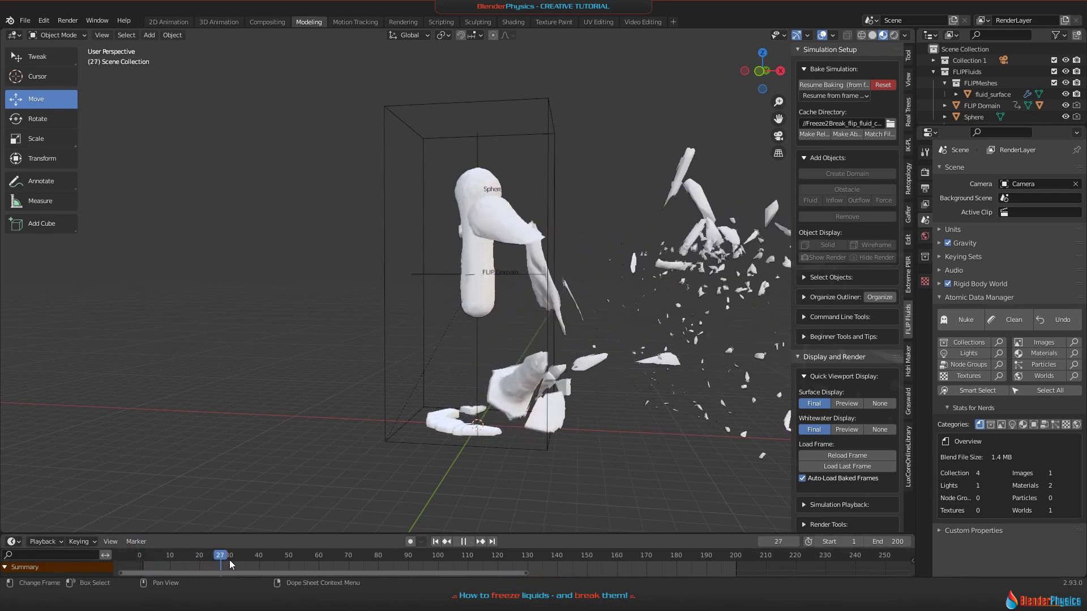
Step: Stop playback at frame 0, hide the original fluid_surface, and inspect the imported column's cracks up close
left_click_drag(229, 559, 148, 537)
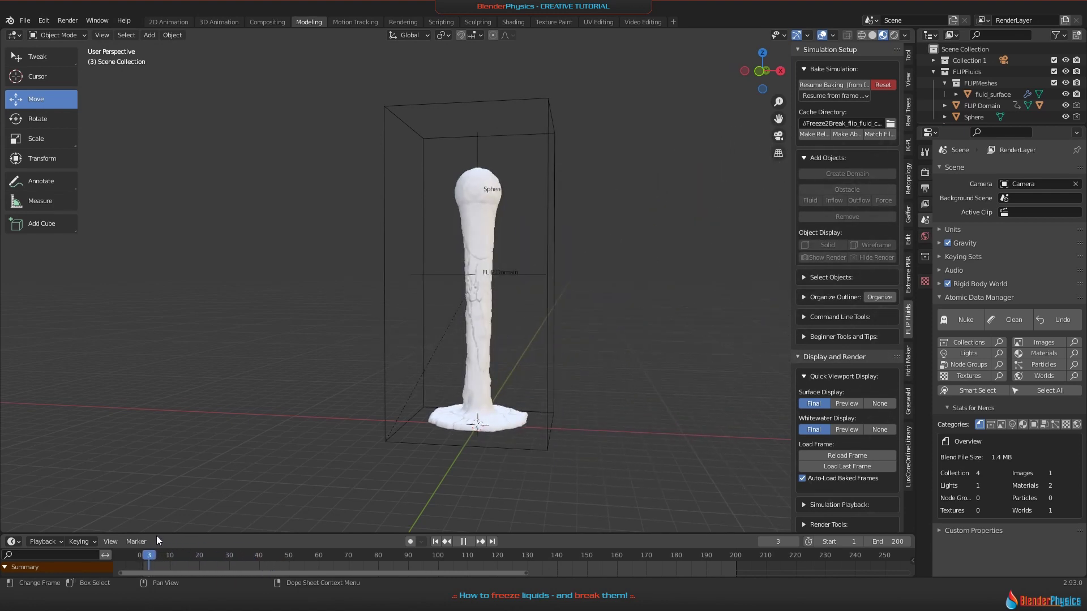
key("Escape")
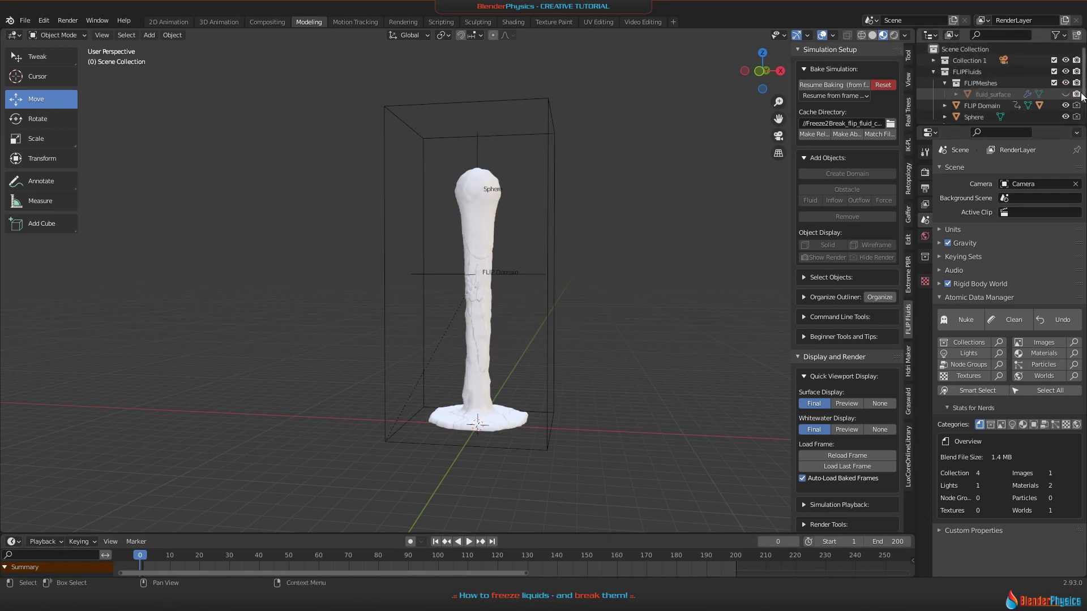
scroll(627, 314, "up", 10)
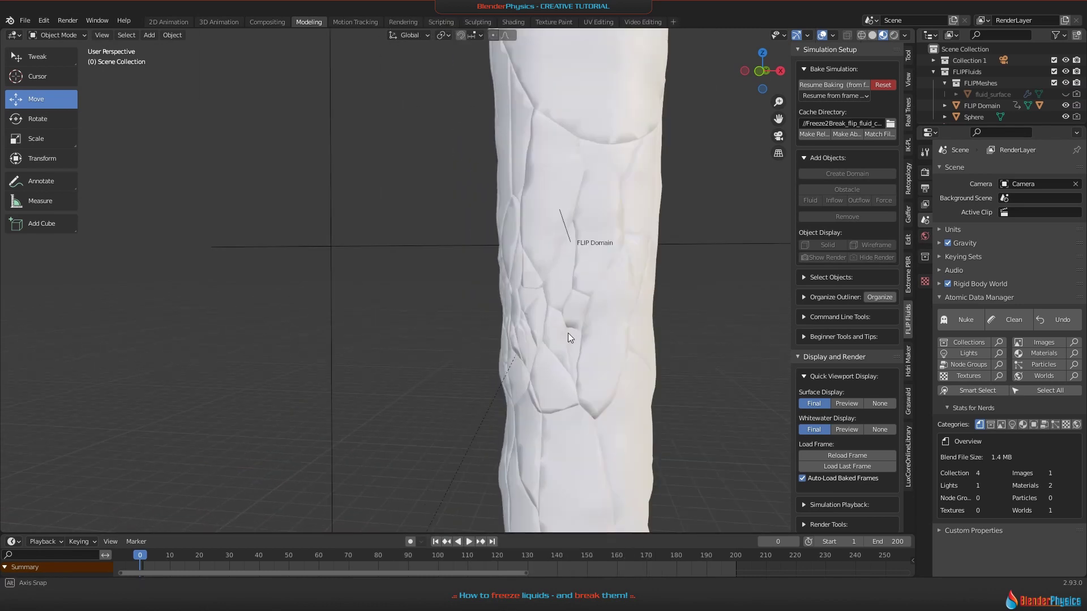
middle_click_drag(611, 337, 470, 273)
Step: Add an Edge Split modifier to the imported column fluid_surface.001, after its Mesh Sequence Cache modifier
left_click(470, 272)
scroll(474, 210, "down", 4)
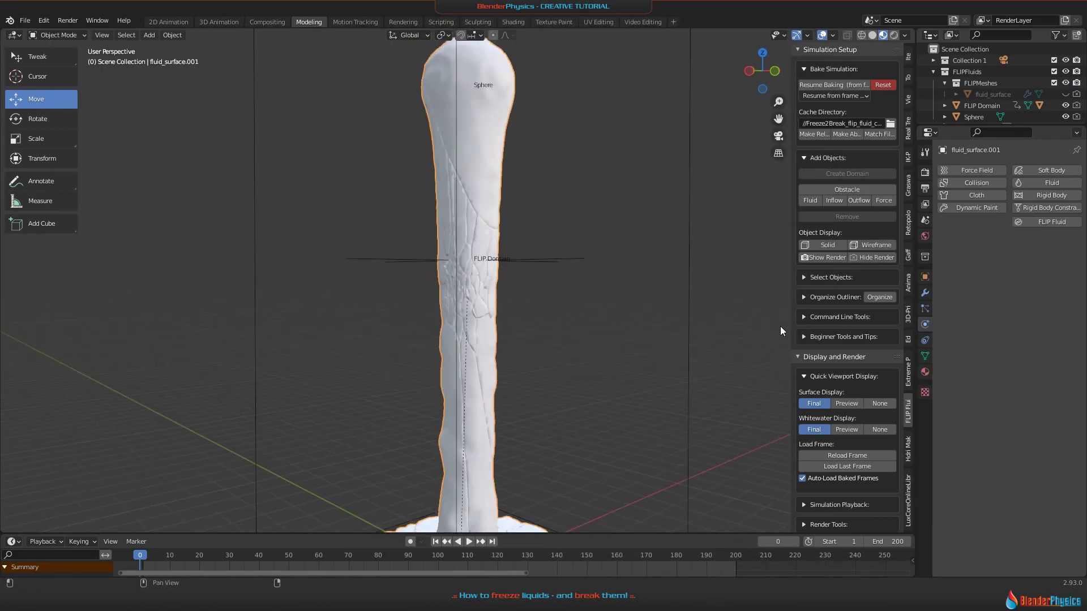
left_click(925, 292)
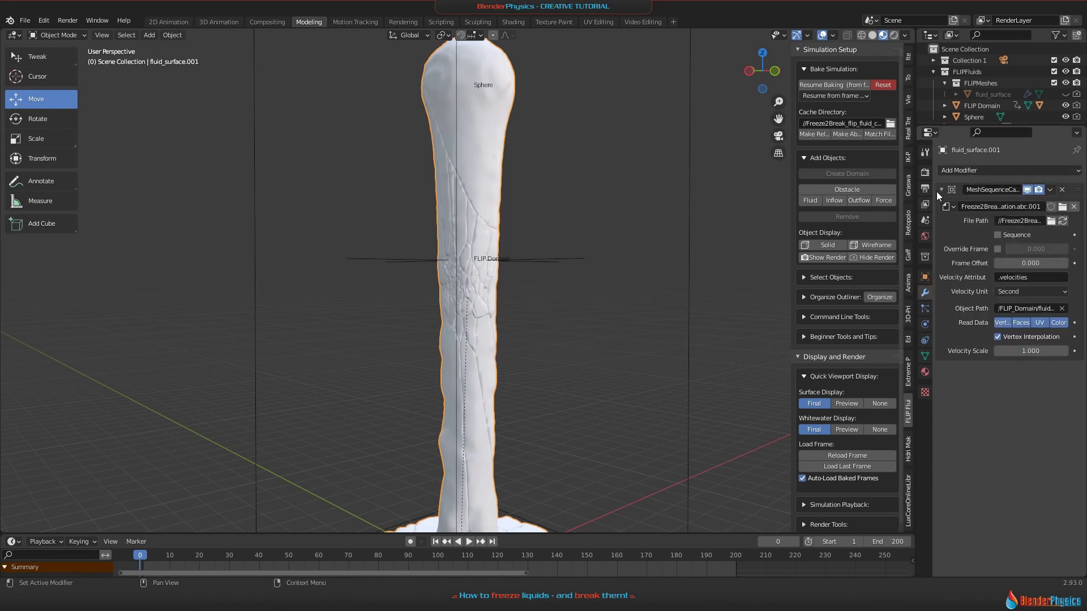
left_click(941, 189)
left_click(964, 168)
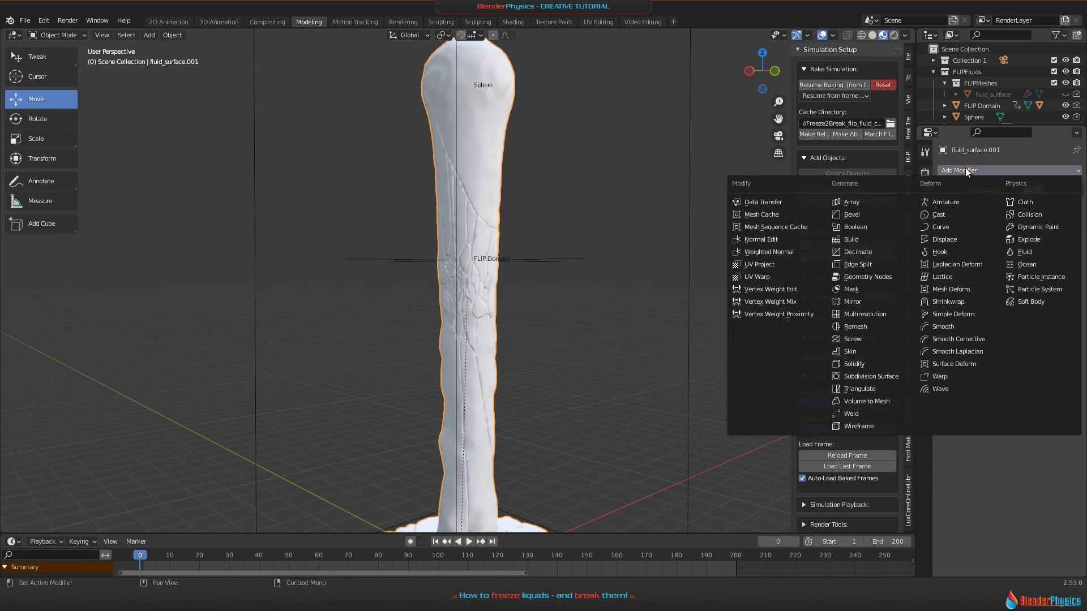
left_click(865, 263)
Step: Play the column's breaking animation, replay it from the start, and stop it at frame 17
scroll(565, 299, "down", 3)
middle_click_drag(583, 309, 367, 424)
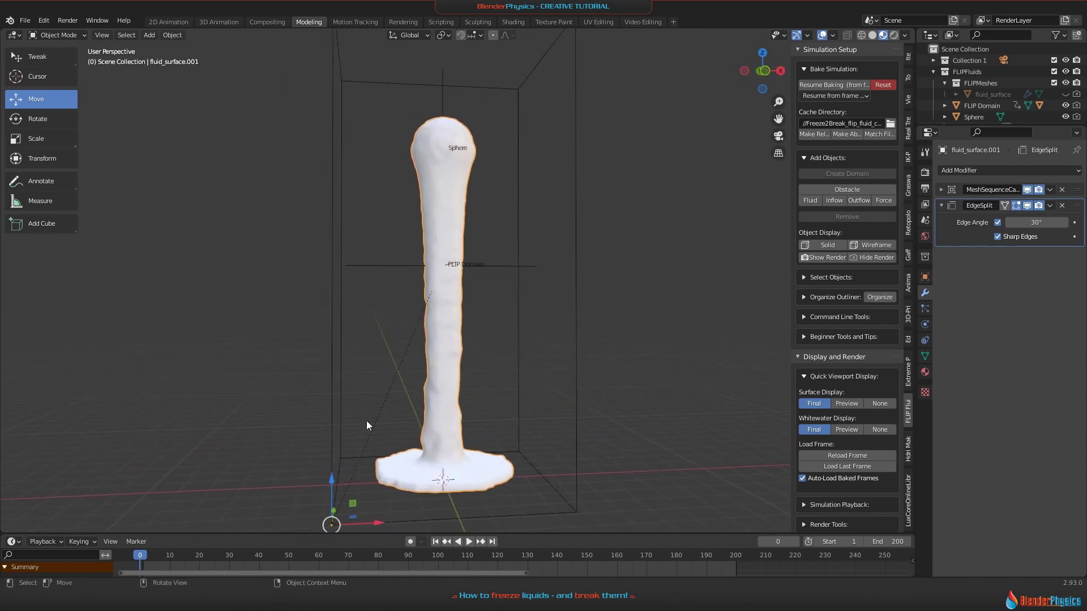
key("space")
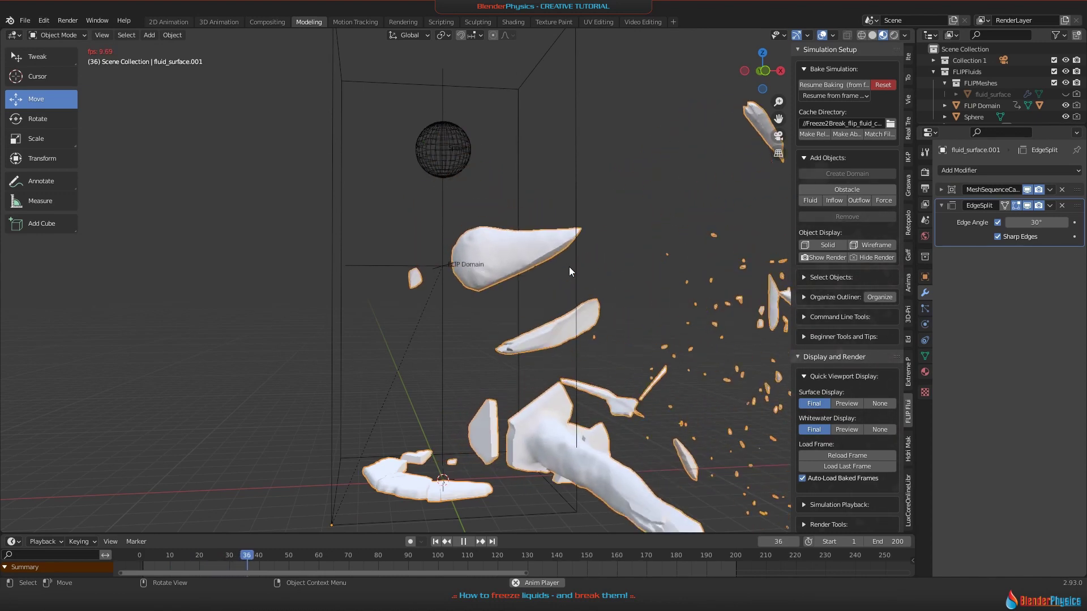
key("shift+Left")
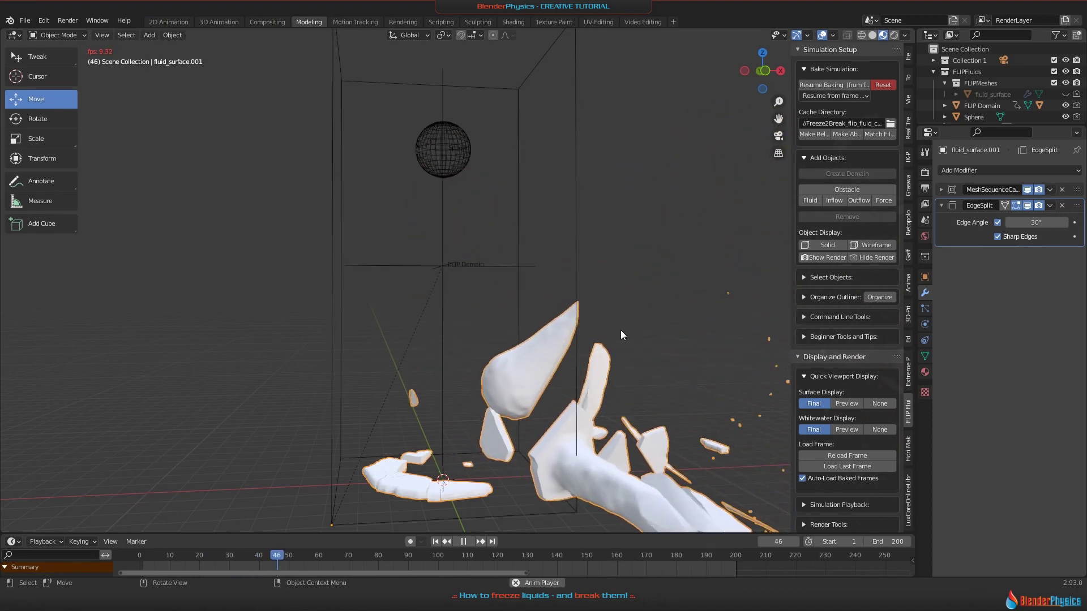
key("shift+Left")
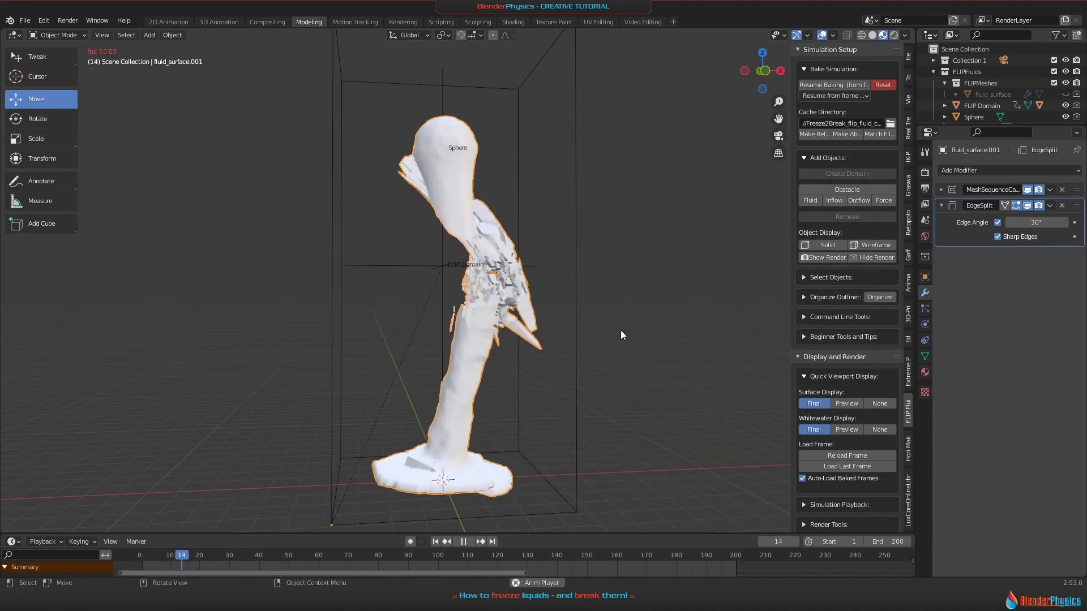
key("space")
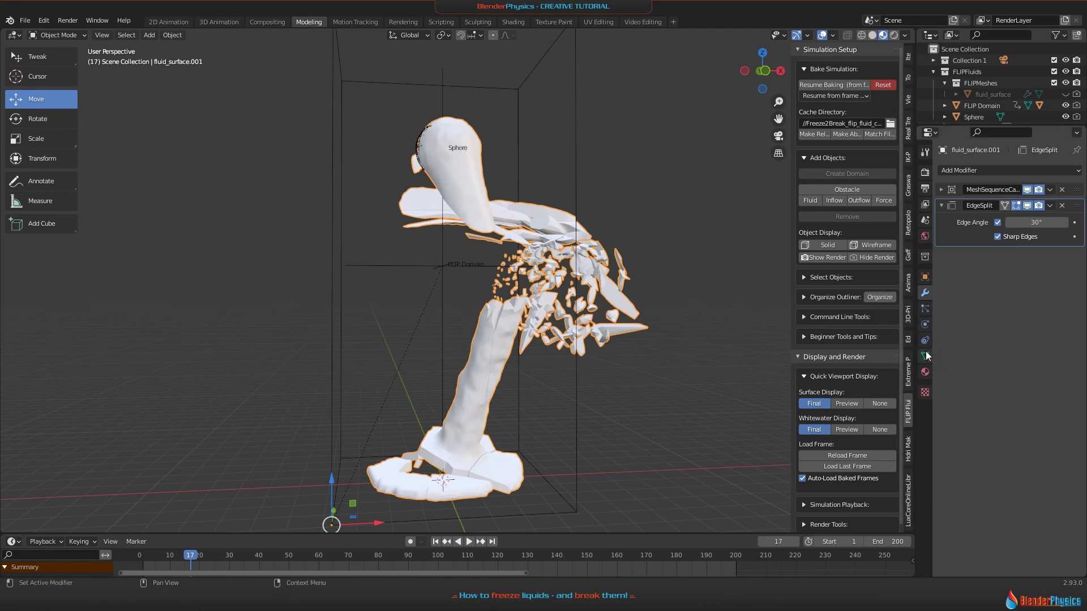
Step: Create a new Principled BSDF material on the imported column fluid_surface.001
left_click(925, 374)
left_click(948, 219)
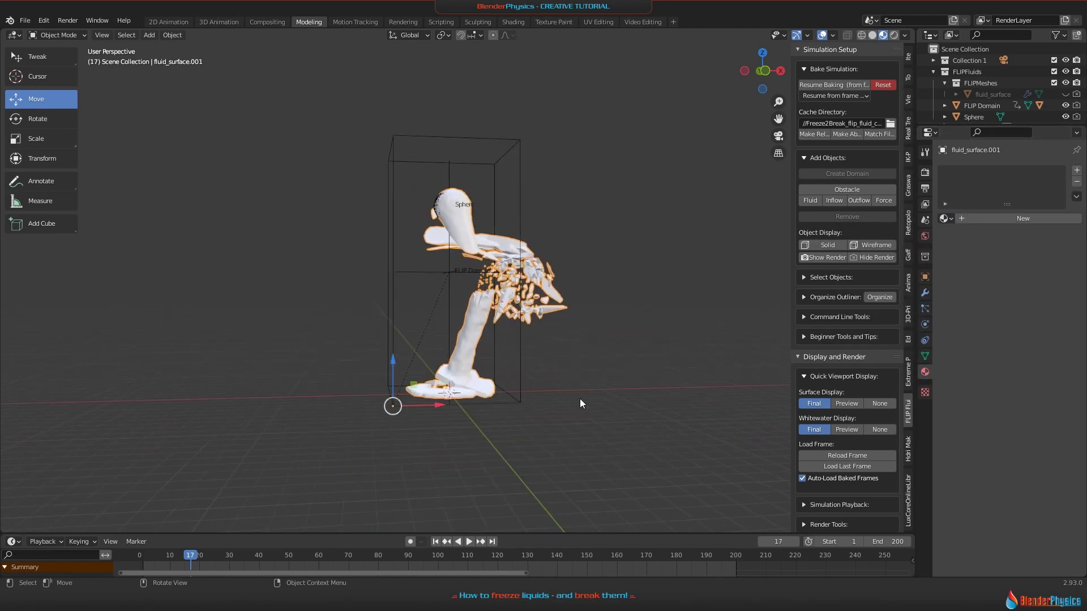
left_click(987, 218)
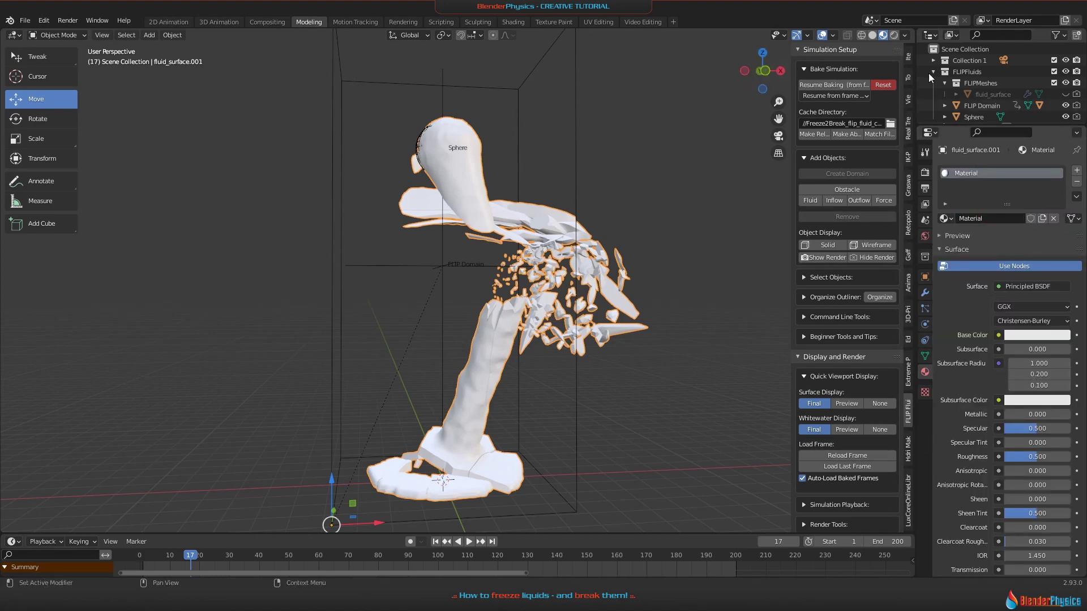
Step: Show the viewport in rendered shading and set the render engine to Cycles with GPU Compute
left_click(892, 36)
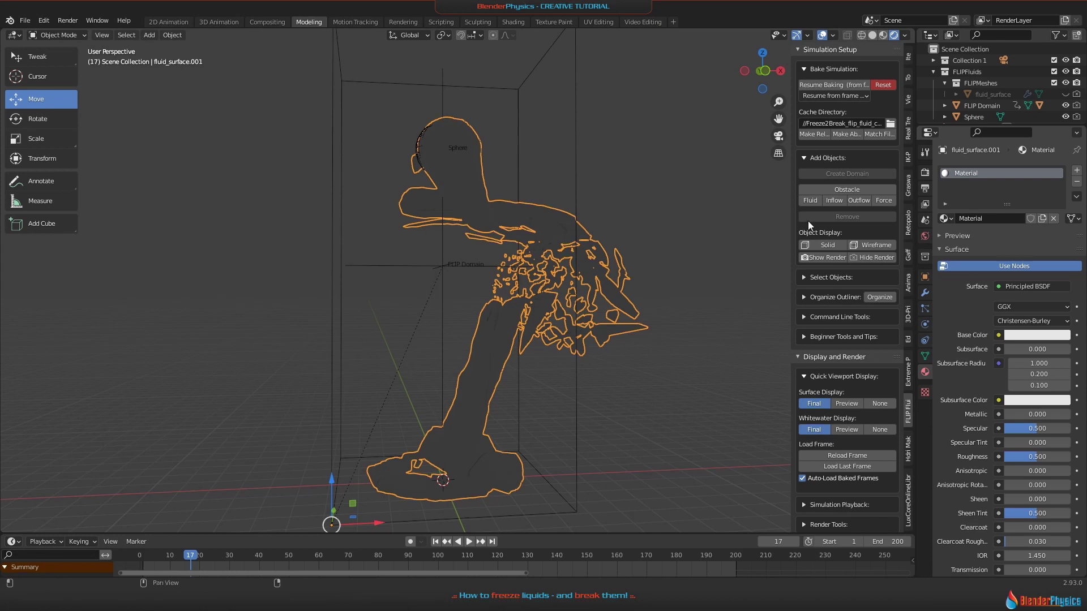
left_click(924, 172)
left_click(1017, 170)
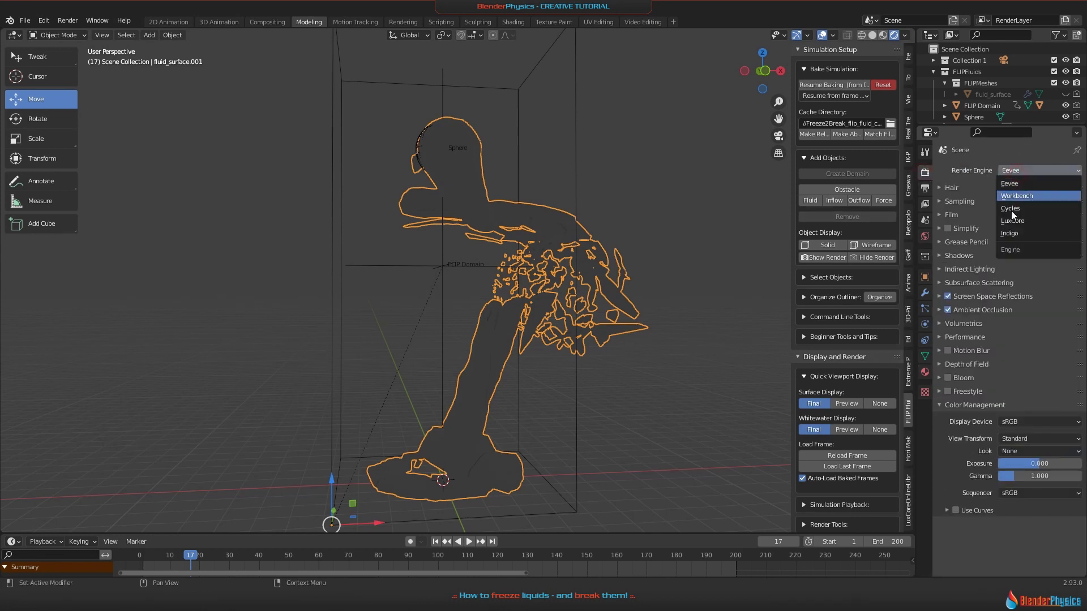
left_click(1011, 209)
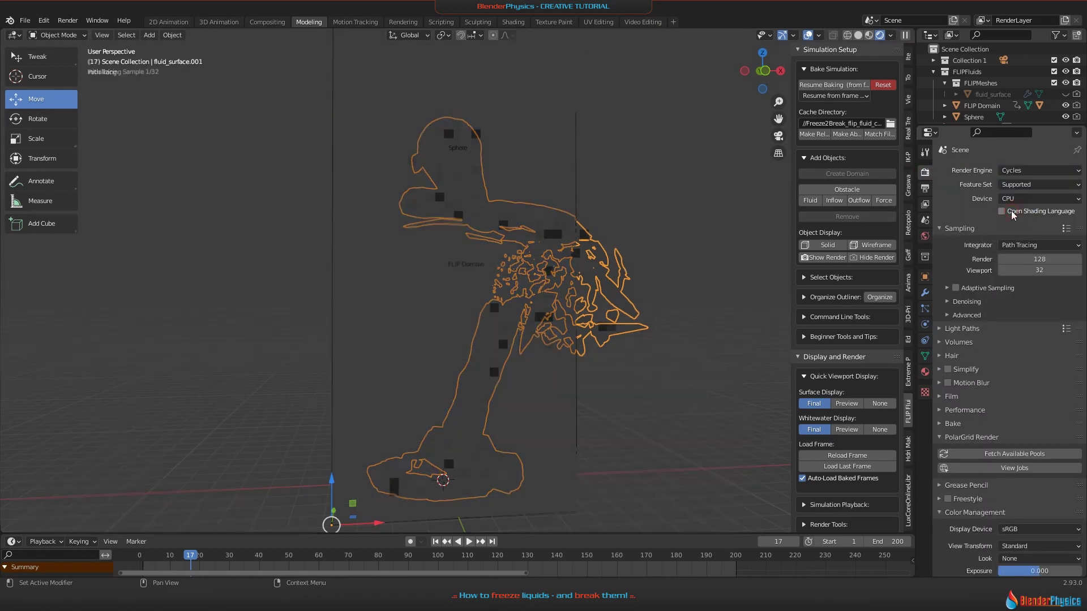
left_click(1047, 196)
left_click(1021, 212)
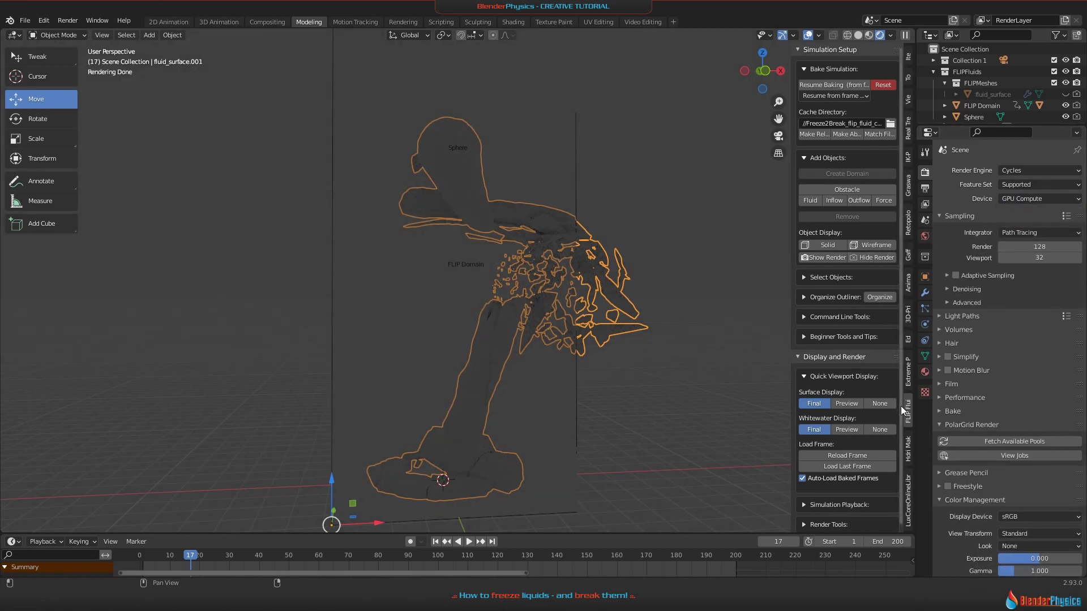
Step: Add the roofless_ruins HDRI from HDRi Maker's Abandoned category as the 1k world background
left_click(909, 447)
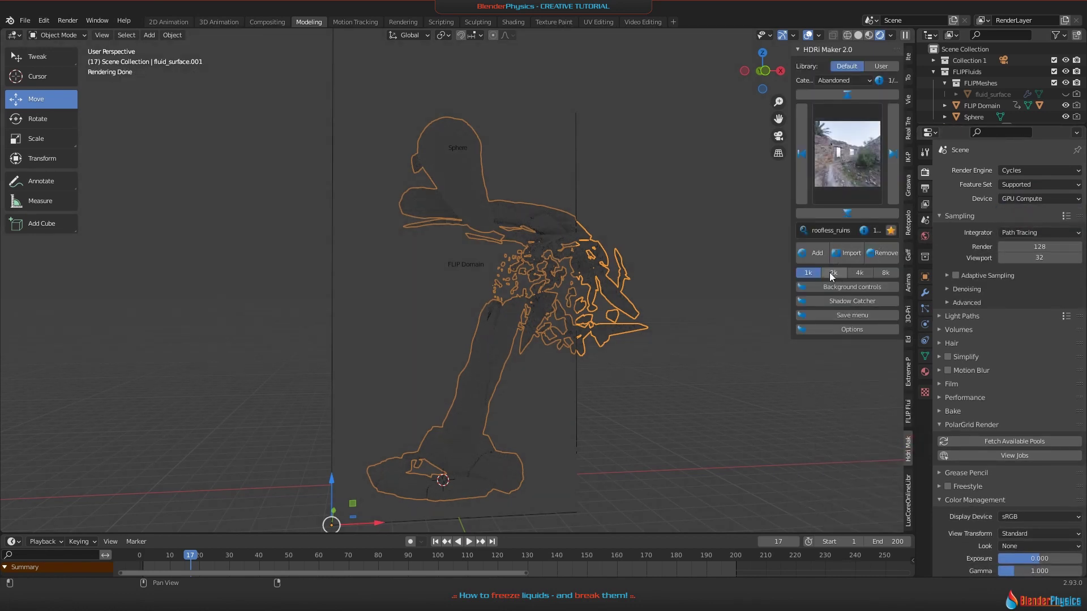
left_click(850, 196)
left_click(270, 238)
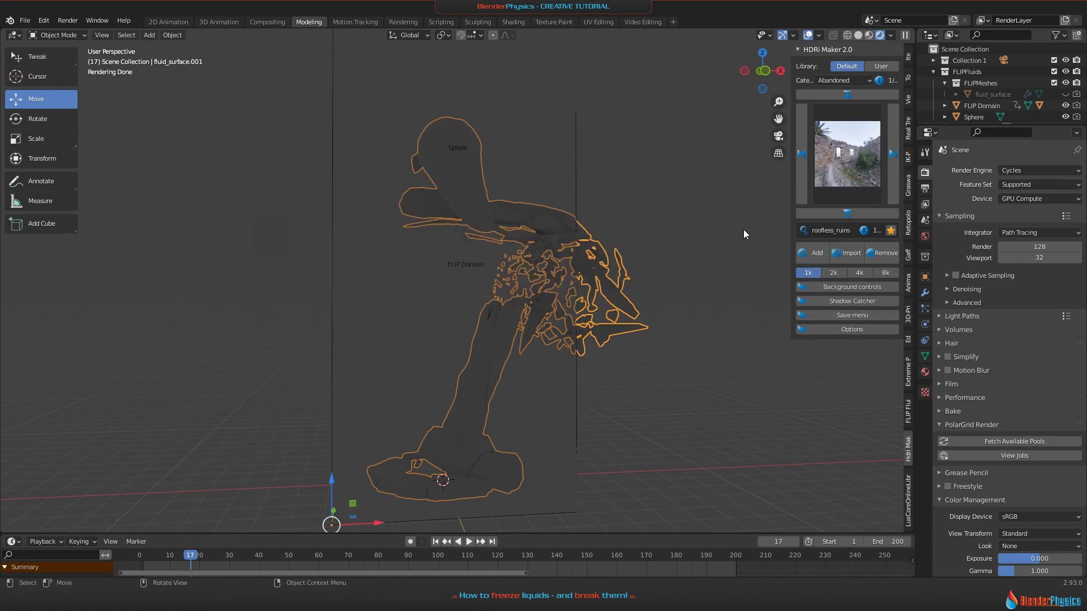
left_click(817, 271)
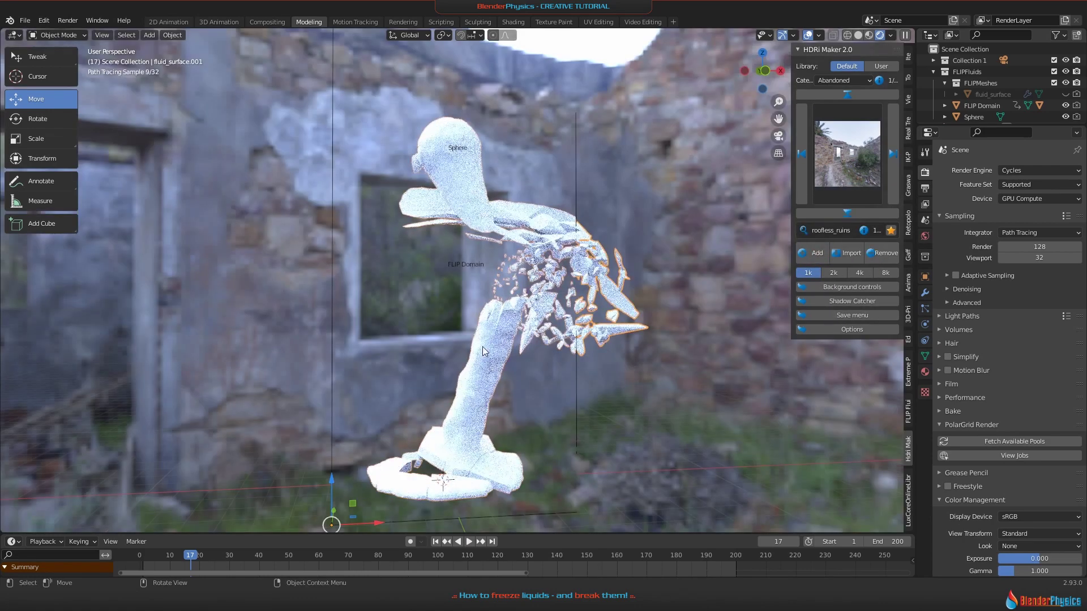
Step: Set the column material's Transmission to 1.000 and its Transmission Roughness to 0.398
scroll(660, 365, "down", 2)
scroll(566, 351, "up", 4)
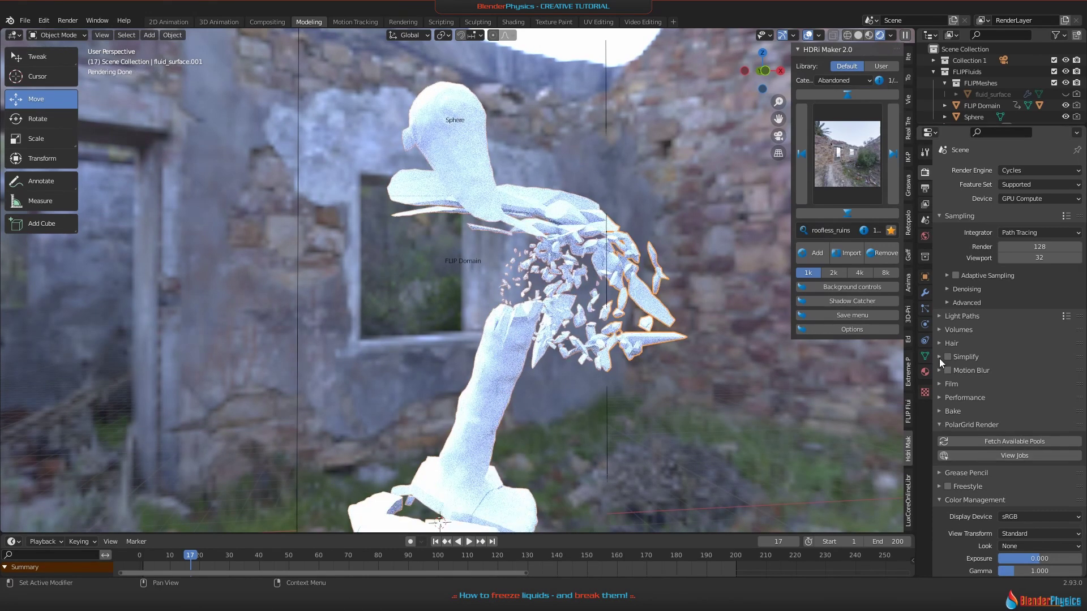
left_click(924, 372)
scroll(969, 419, "down", 3)
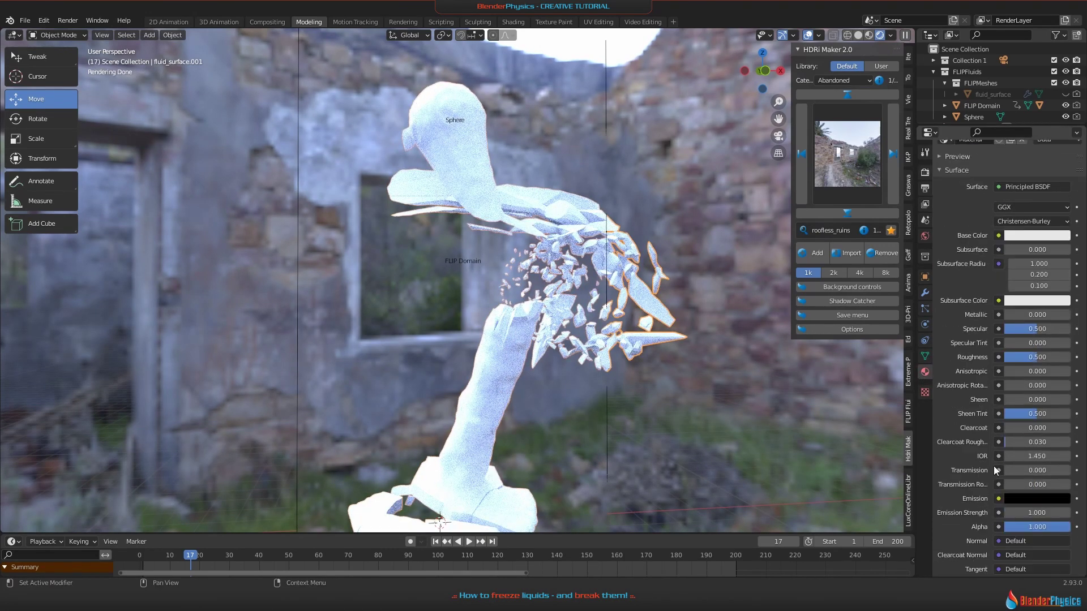
mouse_move(1013, 471)
left_mouse_down()
mouse_move(1069, 470)
mouse_move(1031, 483)
left_mouse_up()
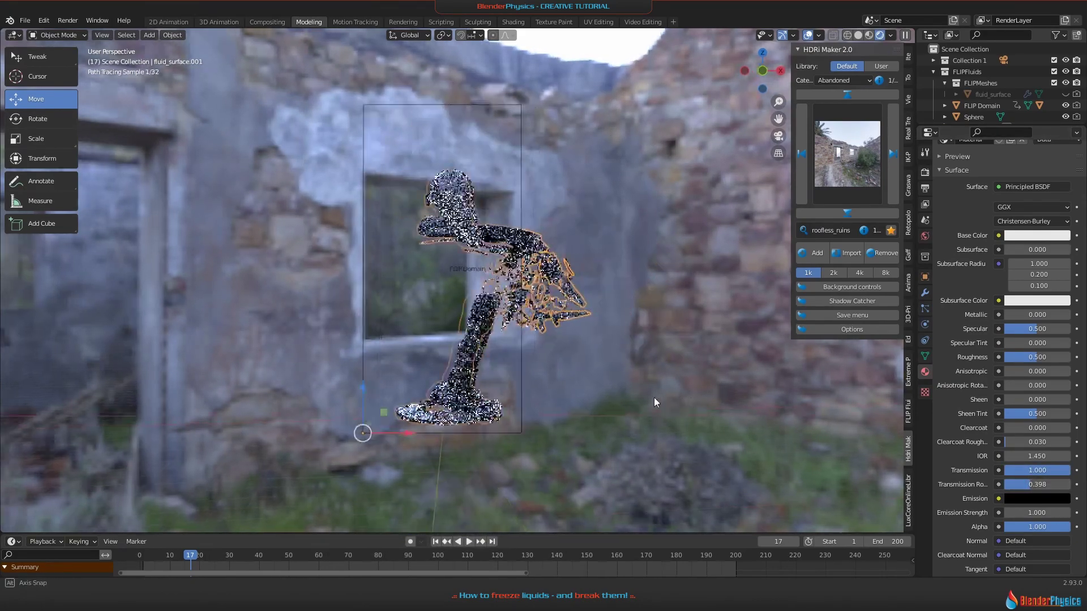
Step: Return the animation to frame 1 and switch the viewport back to material preview with the whole column in view
mouse_move(654, 397)
middle_mouse_down()
mouse_move(522, 355)
mouse_move(531, 374)
mouse_move(617, 371)
mouse_move(696, 340)
middle_mouse_up()
scroll(522, 358, "down", 3)
key("shift+Left")
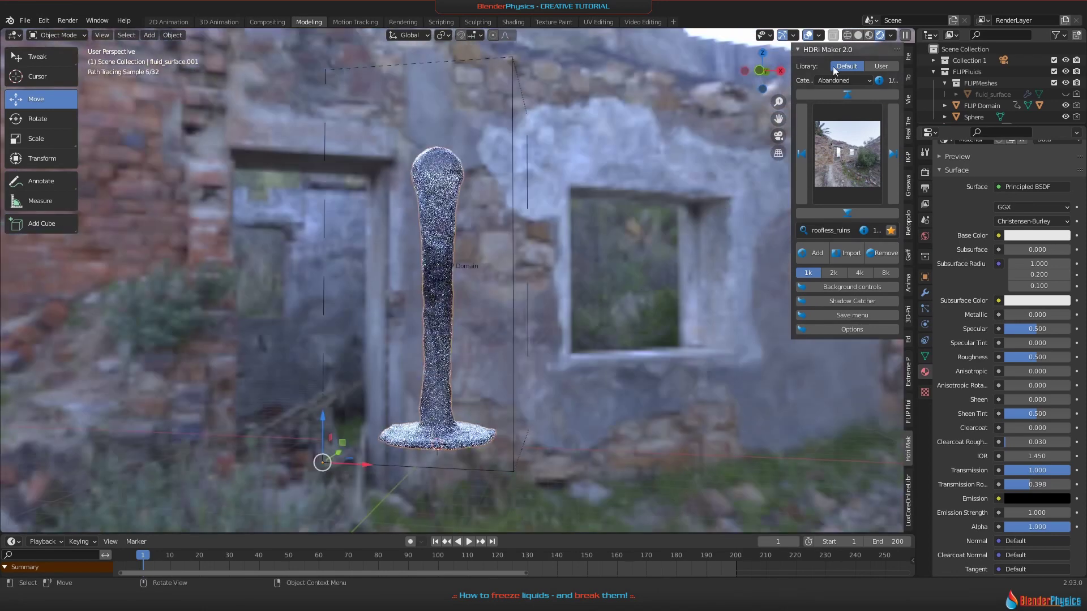
left_click(867, 36)
scroll(495, 386, "down", 3)
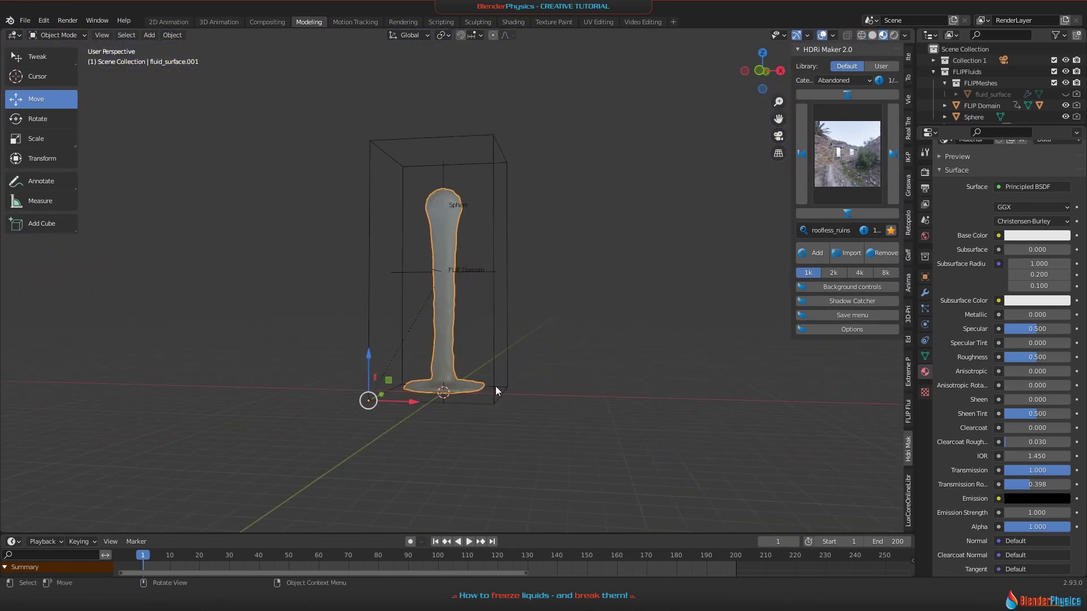
middle_click_drag(549, 379, 632, 371, "shift")
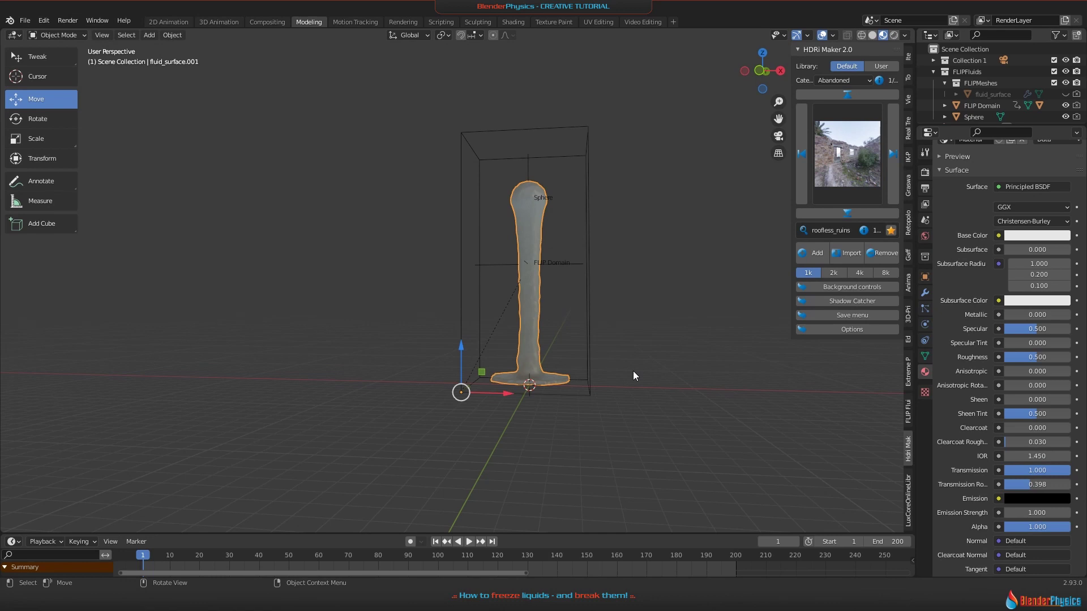
middle_click_drag(624, 357, 589, 362)
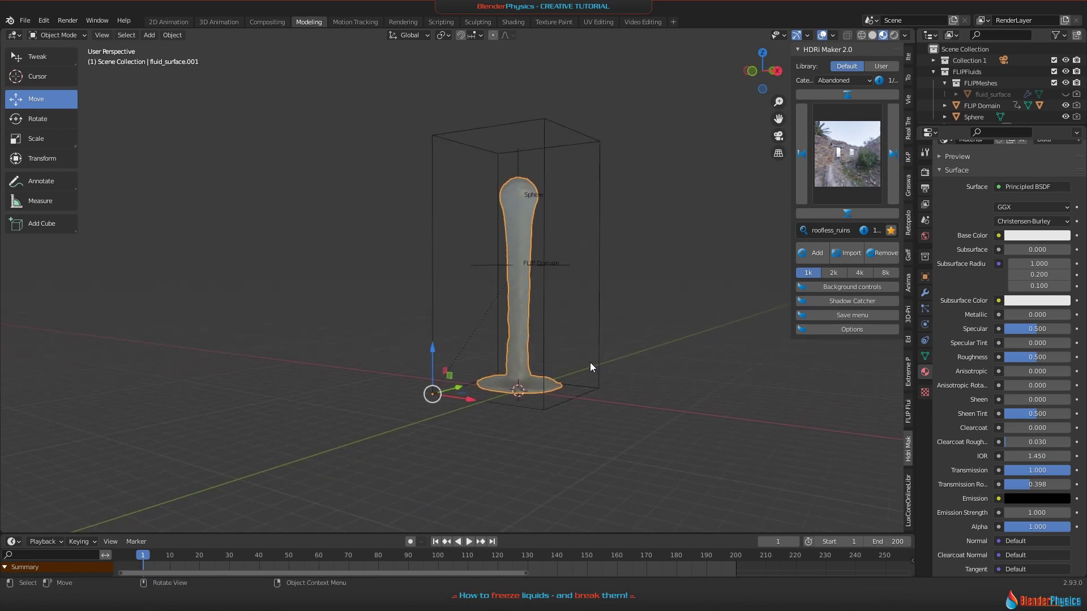